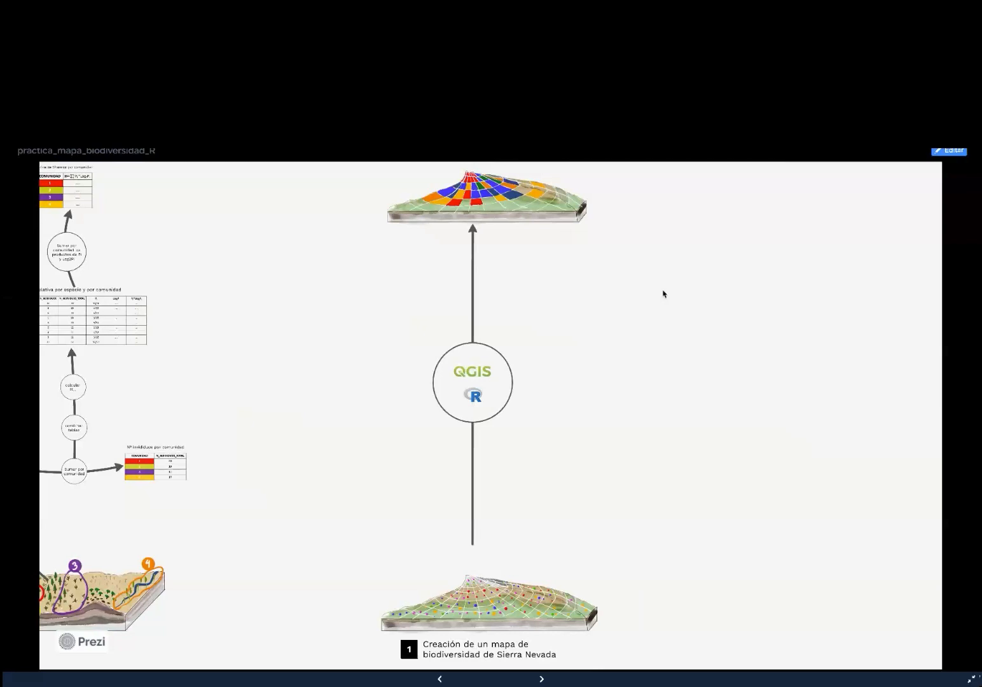
Advance the presentation to the GBIF logo on the "Creación de un mapa de biodiversidad de Sierra Nevada" slide.
key("Right")
key("Right")
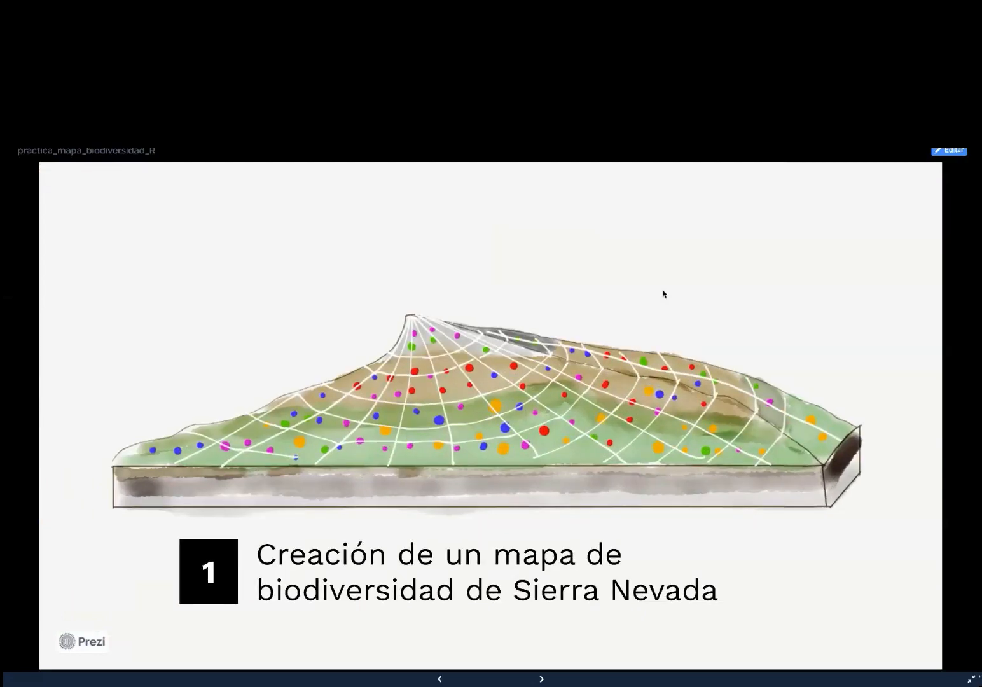
key("Right")
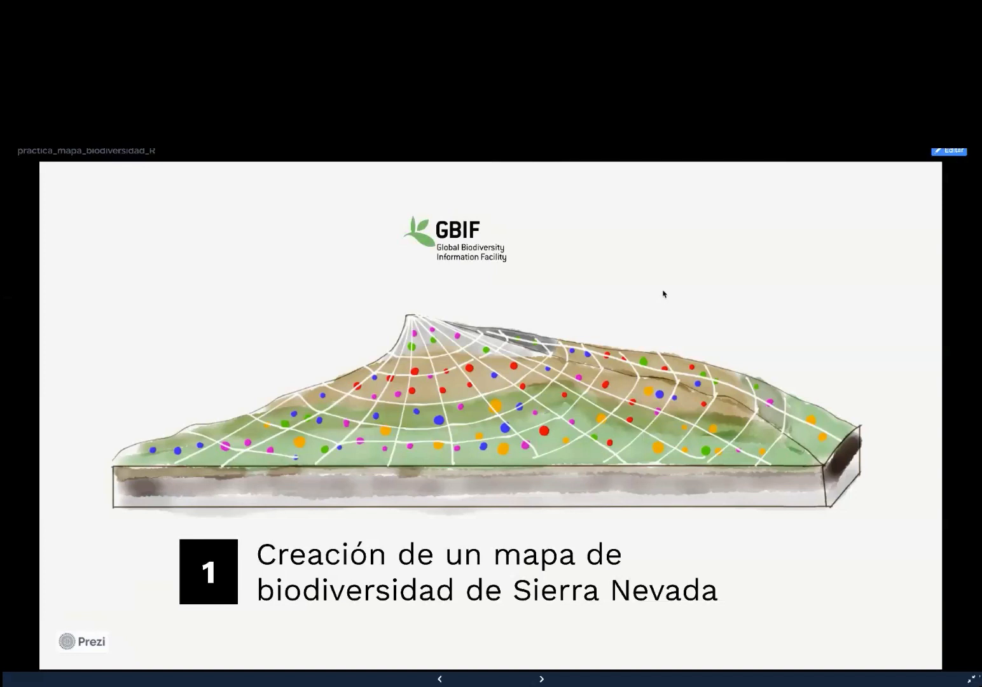
Switch to Firefox on the remote desktop, open gbif.org in a new tab and set the site language to Español.
key("super+Tab")
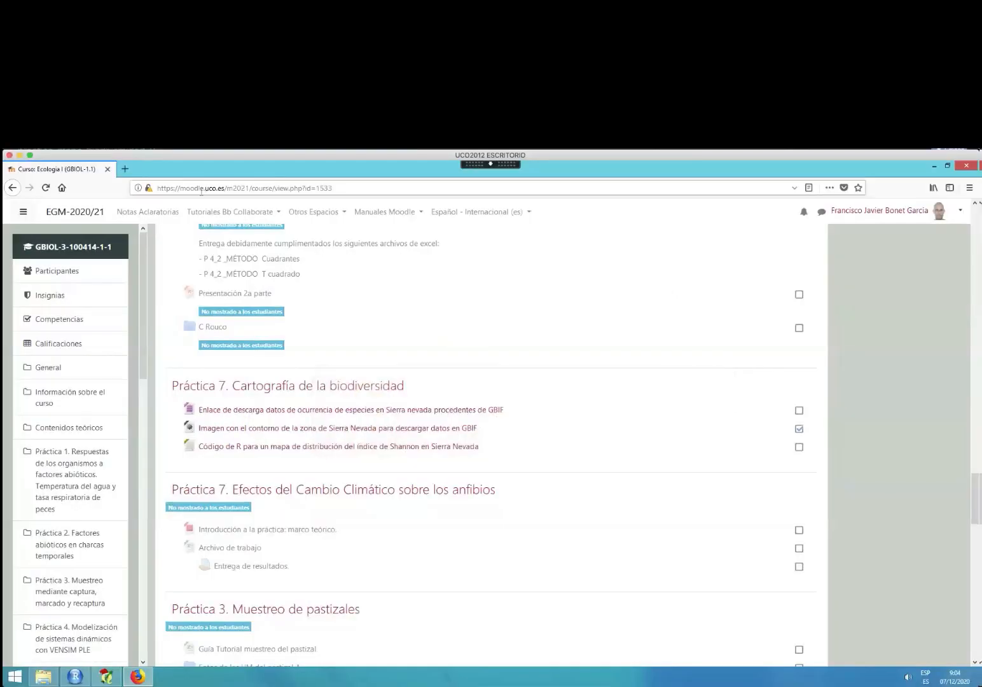
left_click(125, 170)
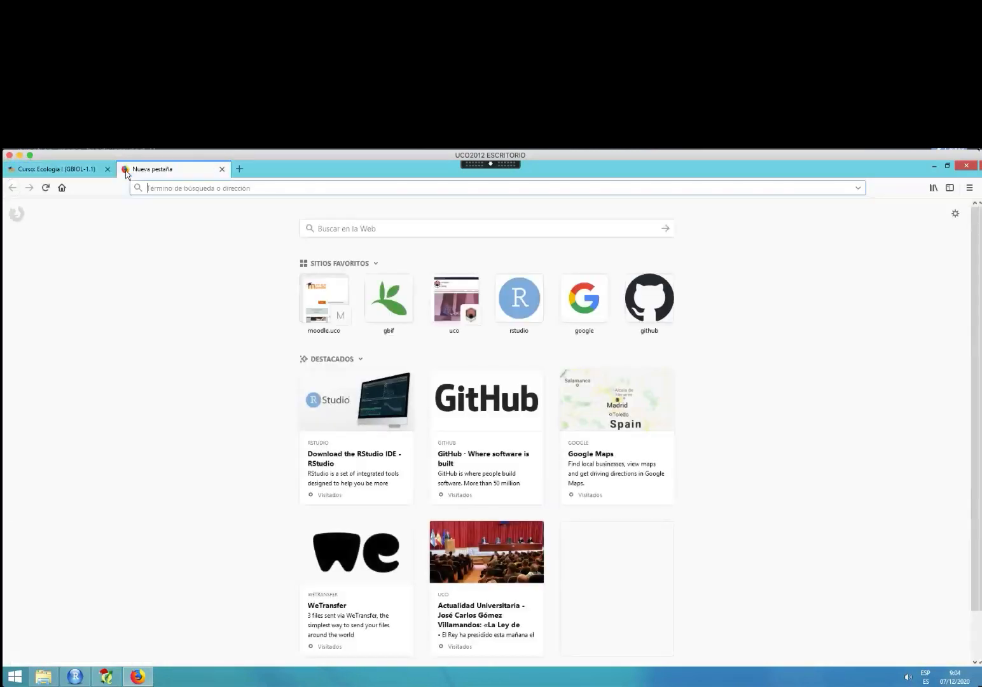
type("gbif.org/")
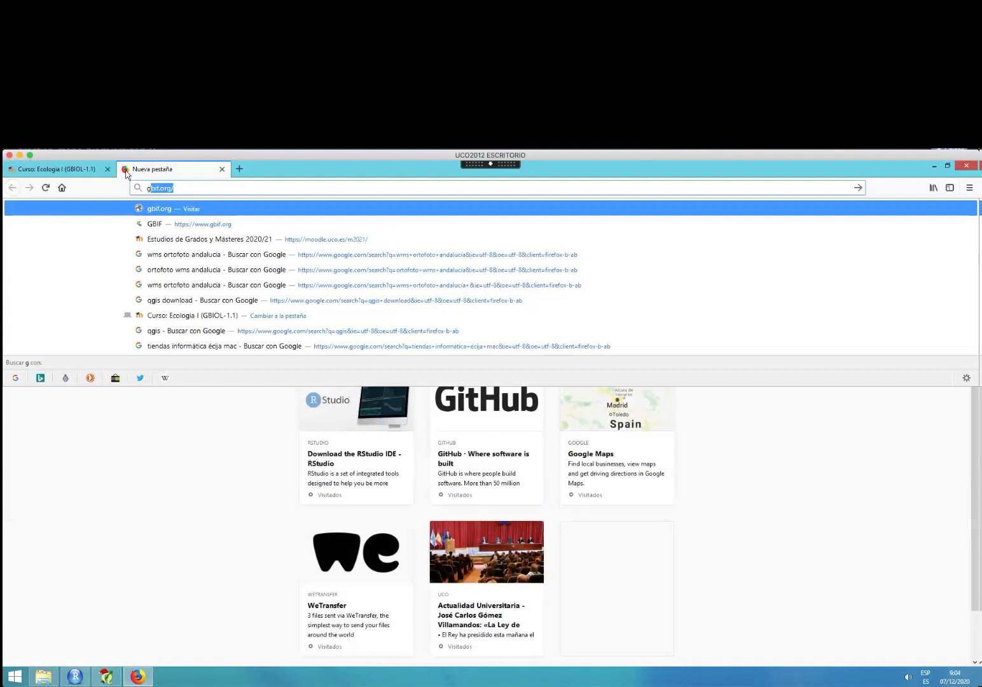
left_click(185, 189)
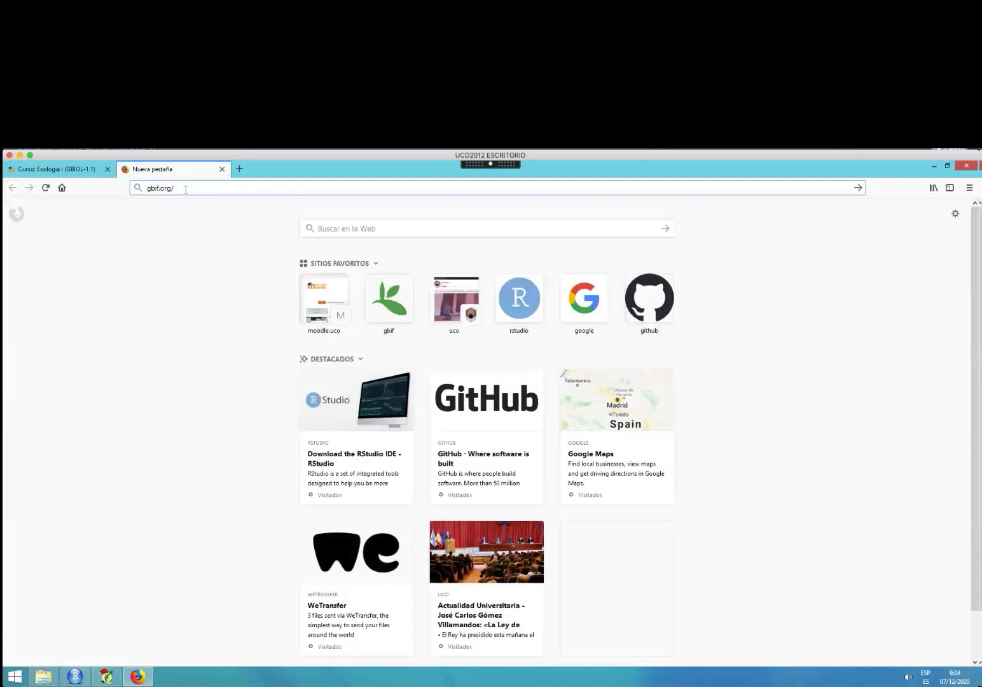
key("Return")
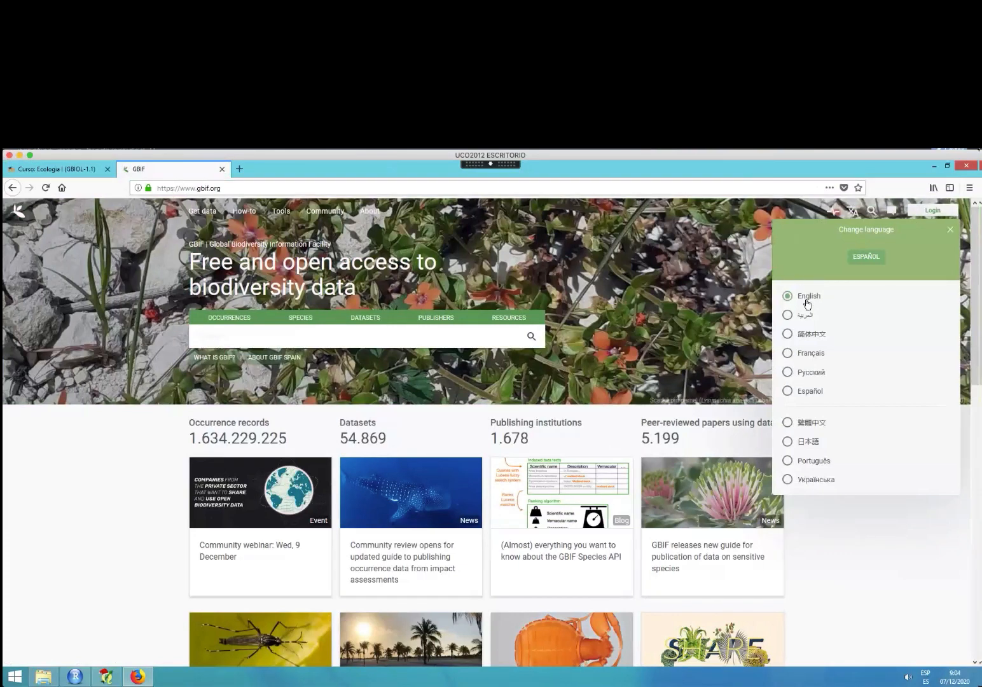
left_click(786, 391)
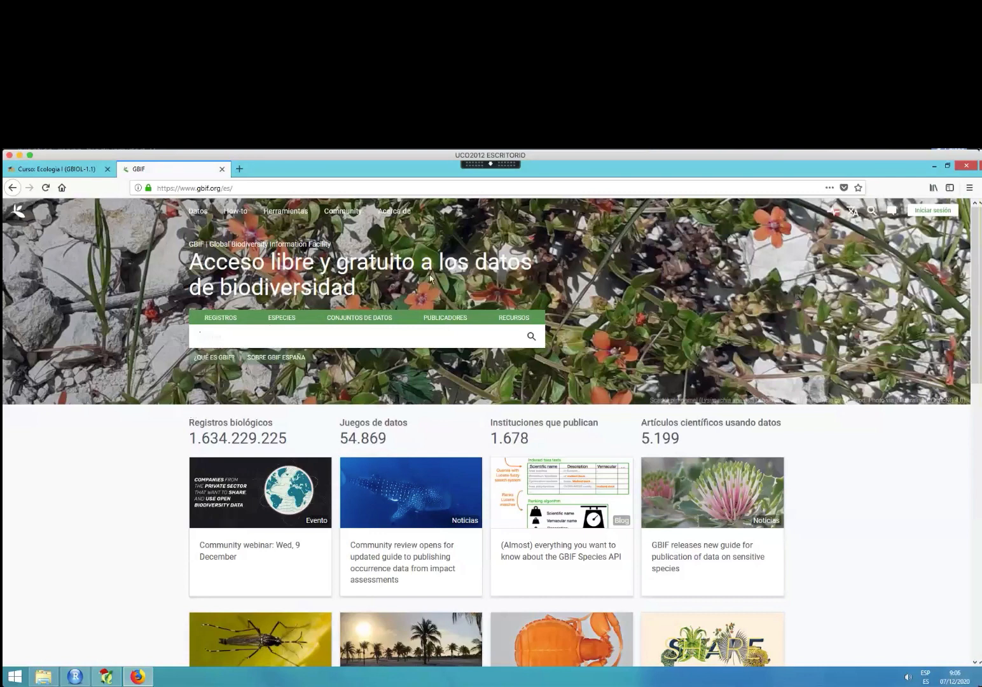
View the registration options, and sign in to the site with the GitHub account.
left_click(921, 214)
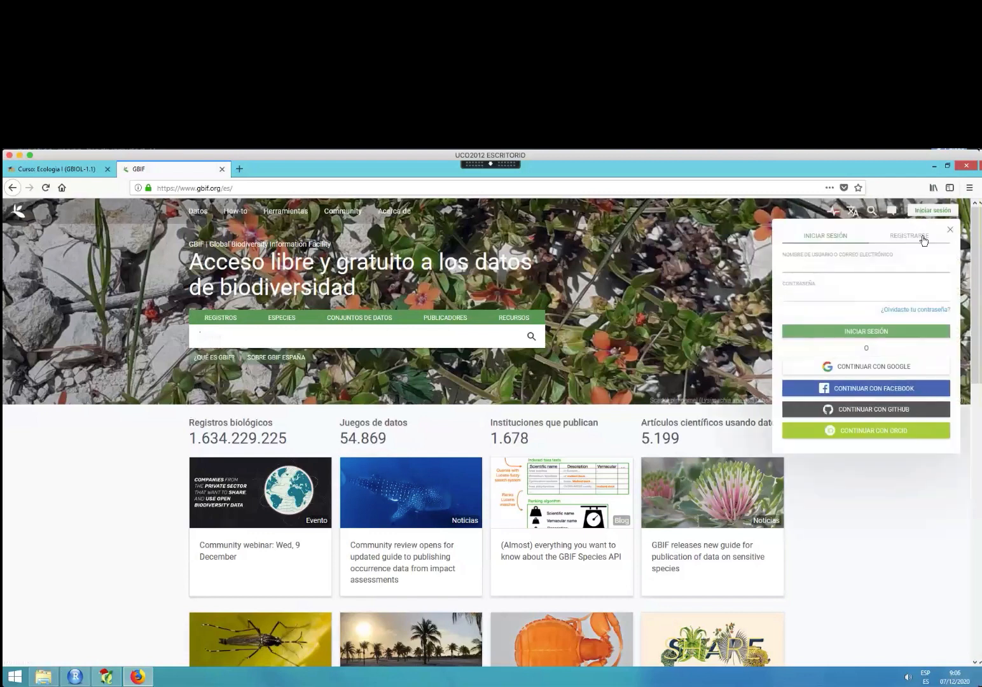
left_click(907, 237)
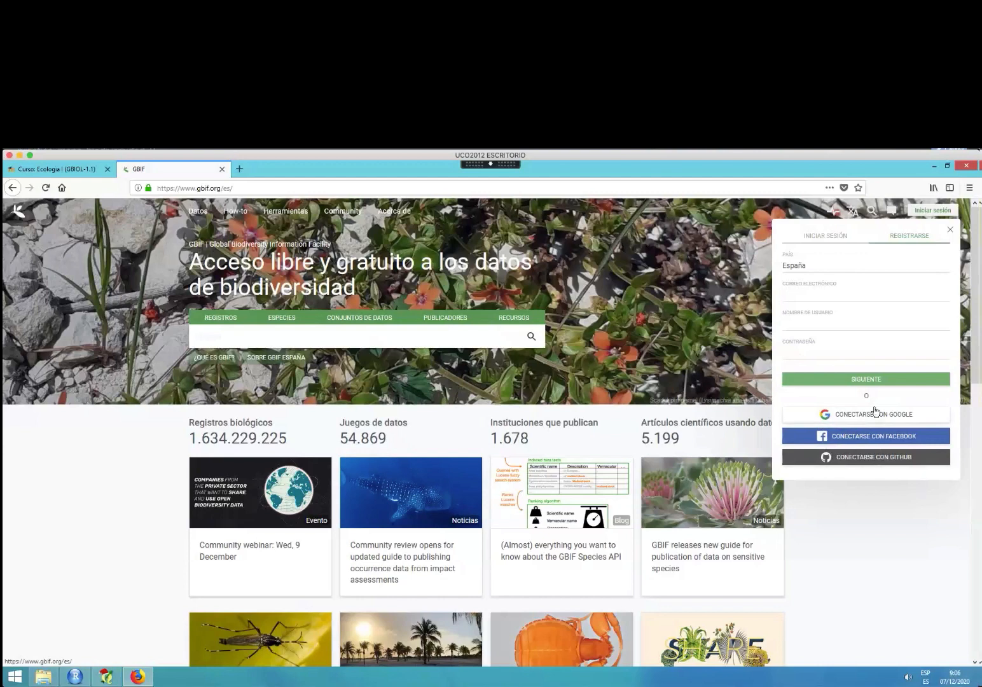
left_click(813, 237)
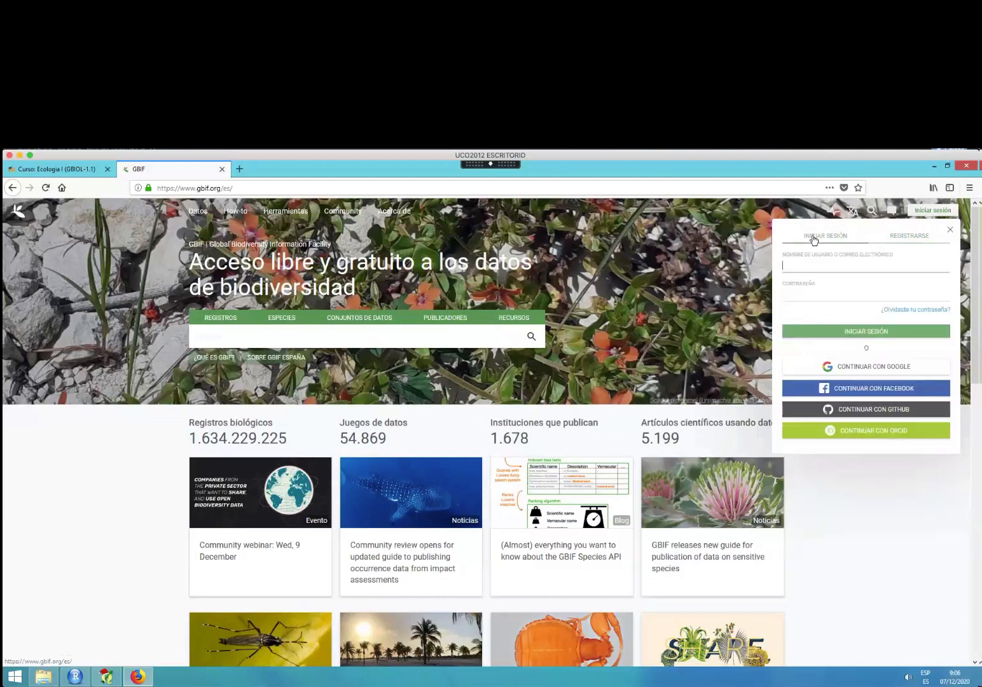
left_click(848, 411)
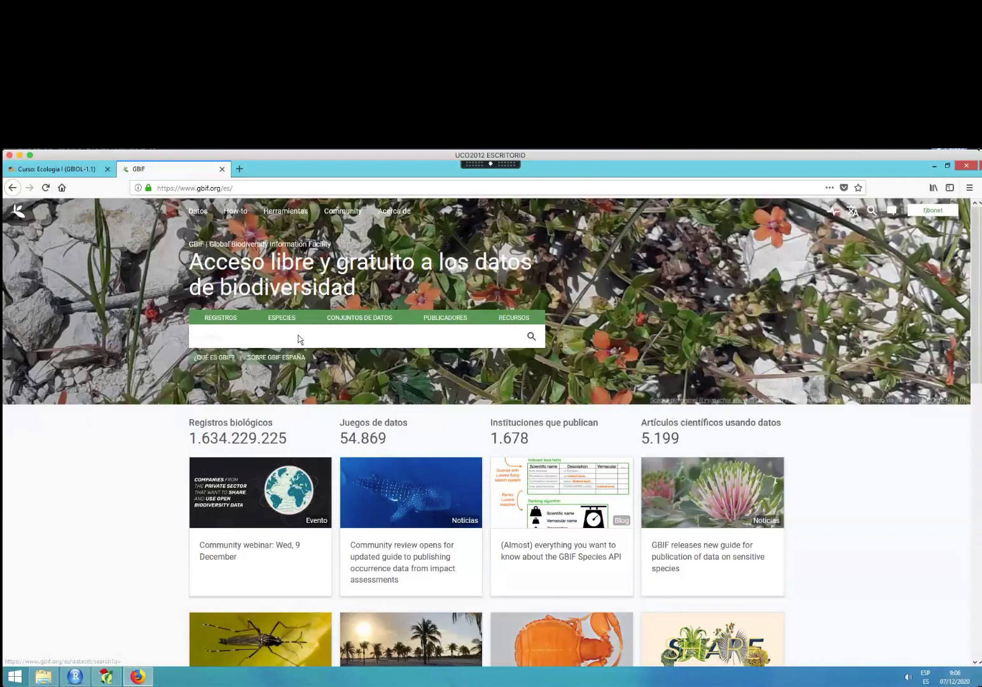
Open the "Registro de presencia" search and review the country, coordinates and month and year columns of the records table.
left_click(198, 215)
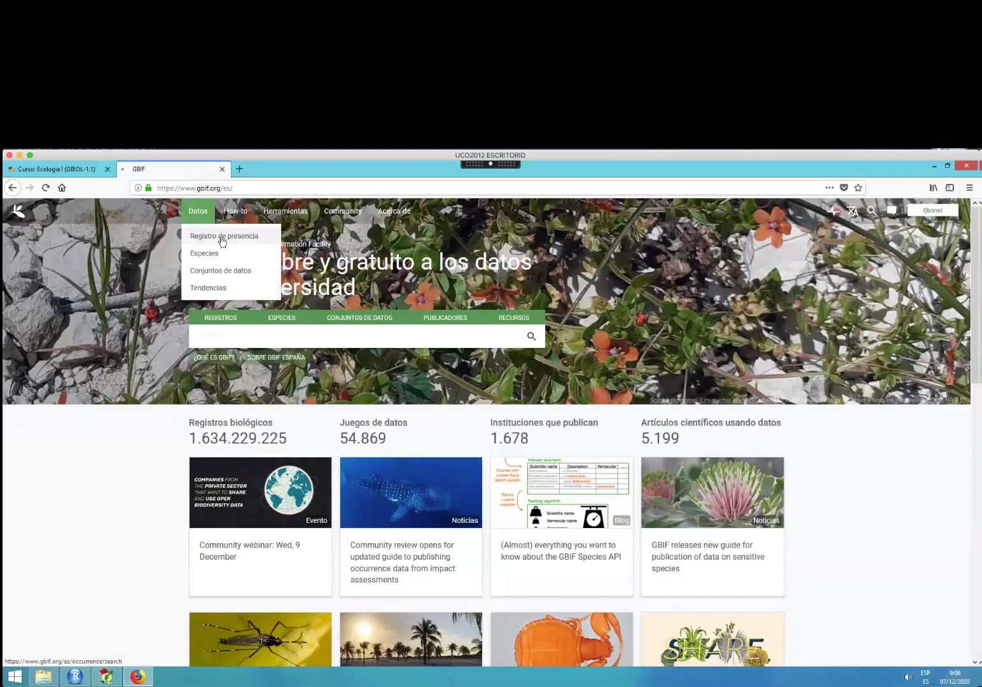
left_click(222, 240)
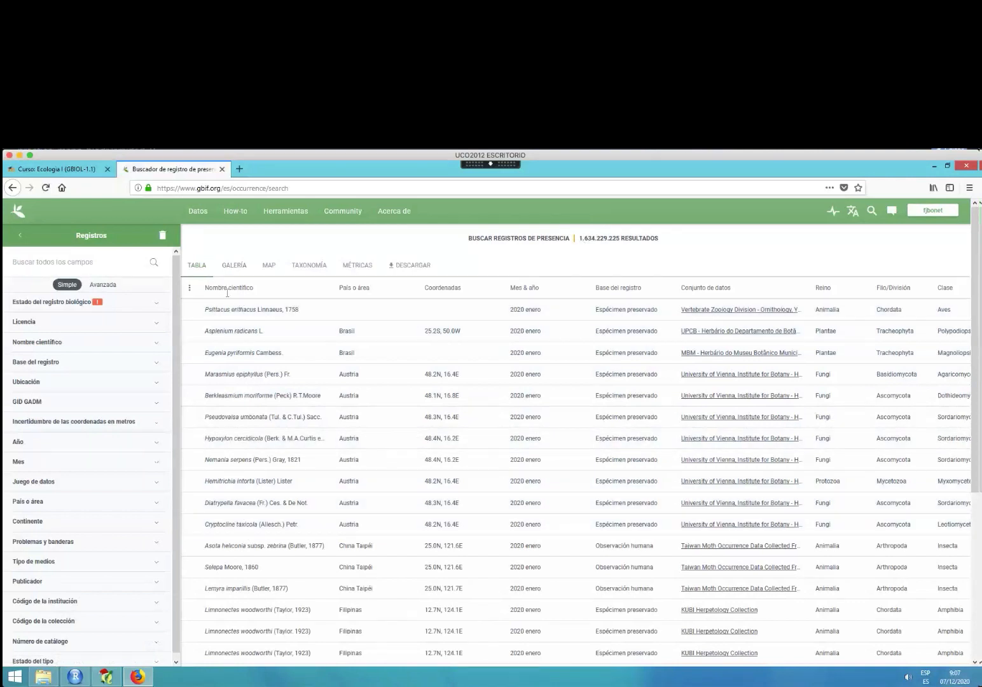
triple_click(343, 290)
left_click_drag(424, 287, 476, 293)
left_click_drag(513, 288, 542, 288)
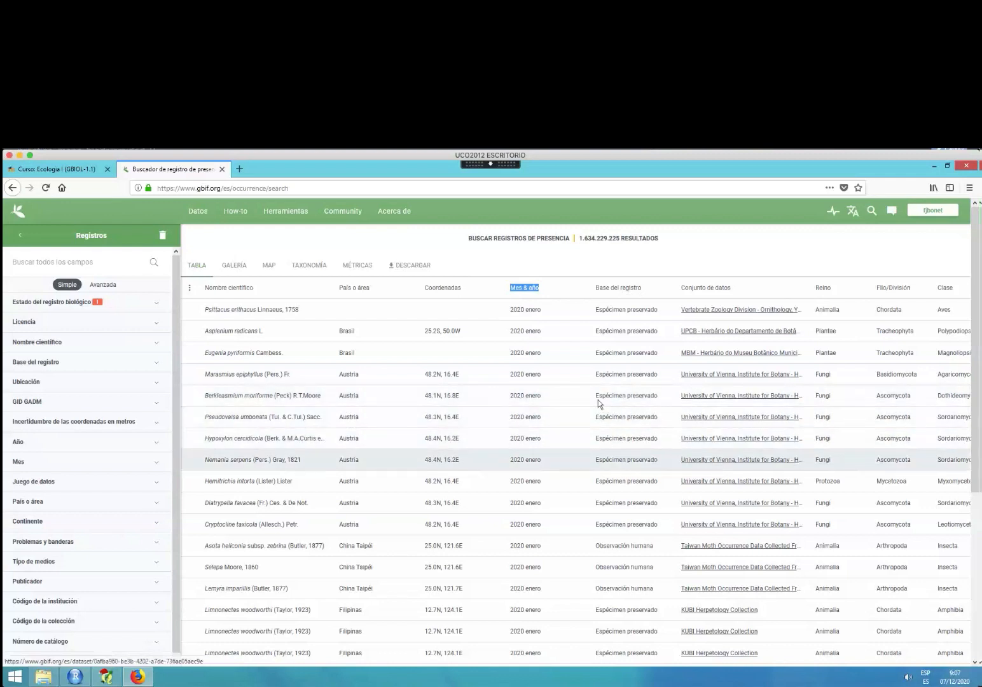
left_click(475, 262)
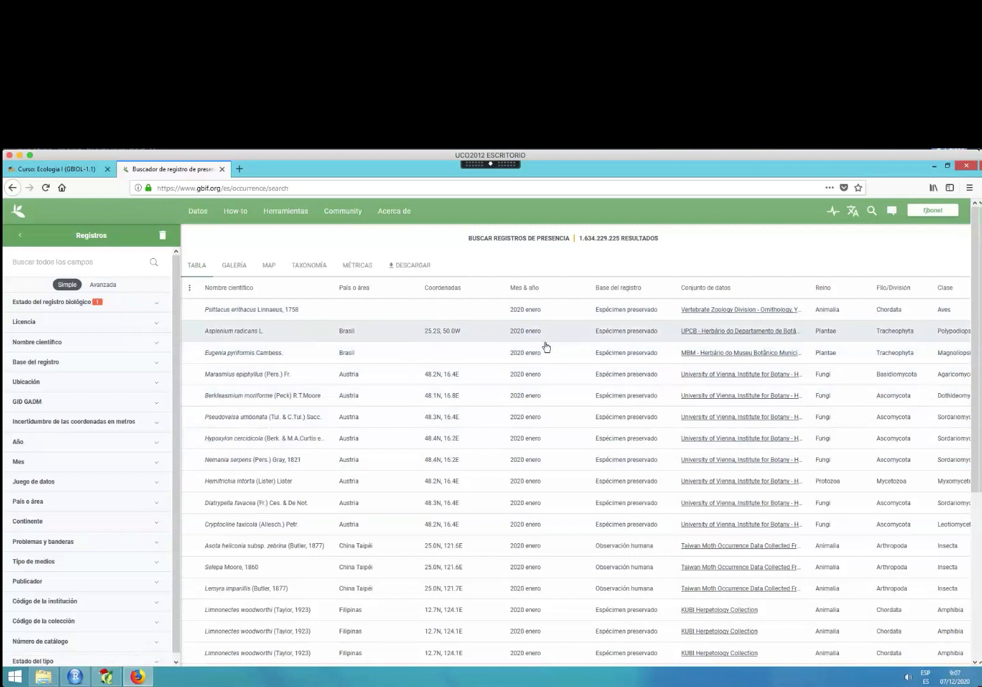
scroll(545, 346, "down", 5)
scroll(544, 346, "up", 5)
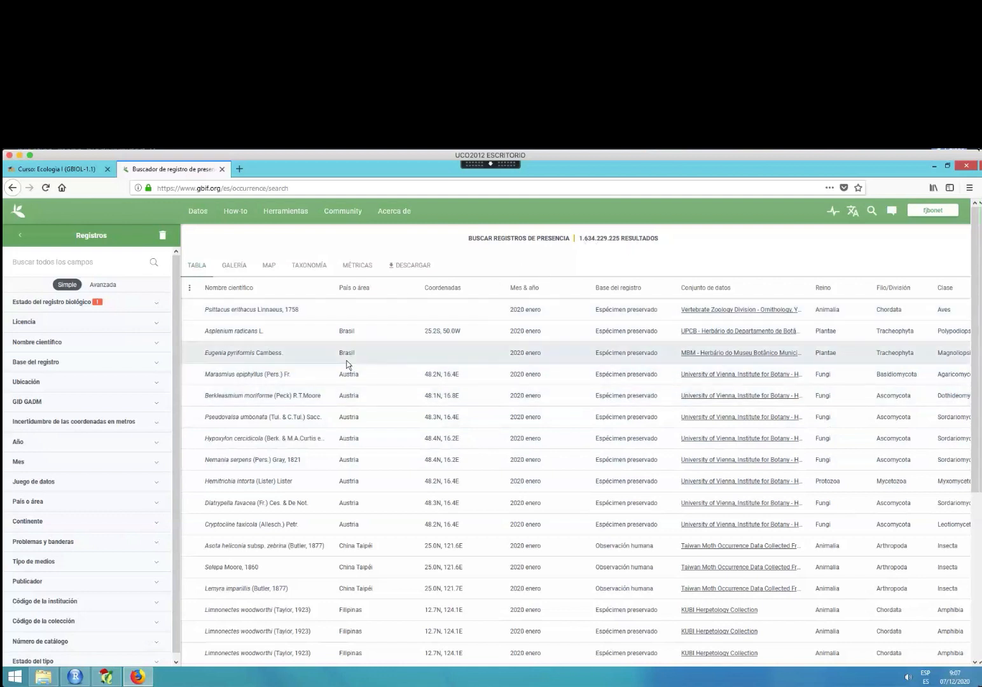
Display the occurrence records on the map, framed on the Sierra Nevada area between Granada and Almería.
left_click(268, 266)
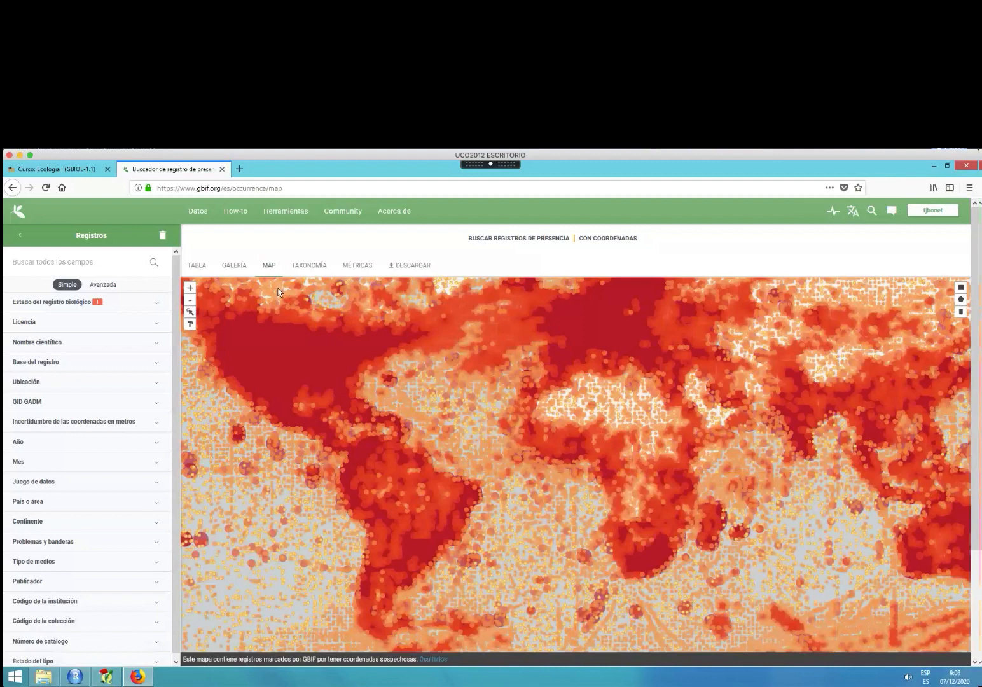
left_click(190, 290)
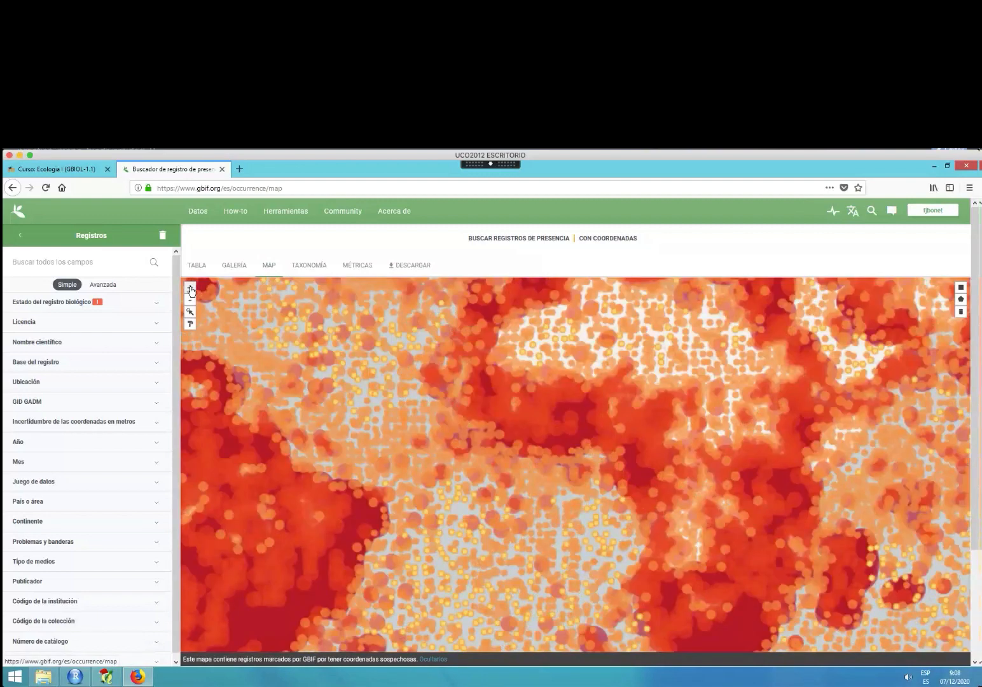
left_click_drag(470, 360, 459, 529)
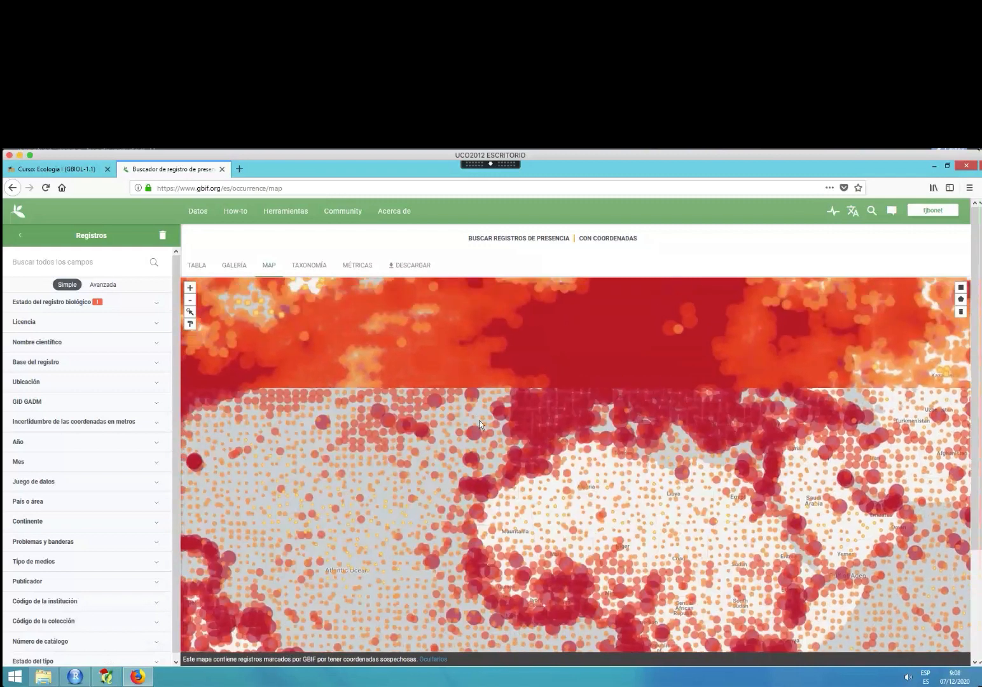
left_click(189, 288)
left_click(190, 288)
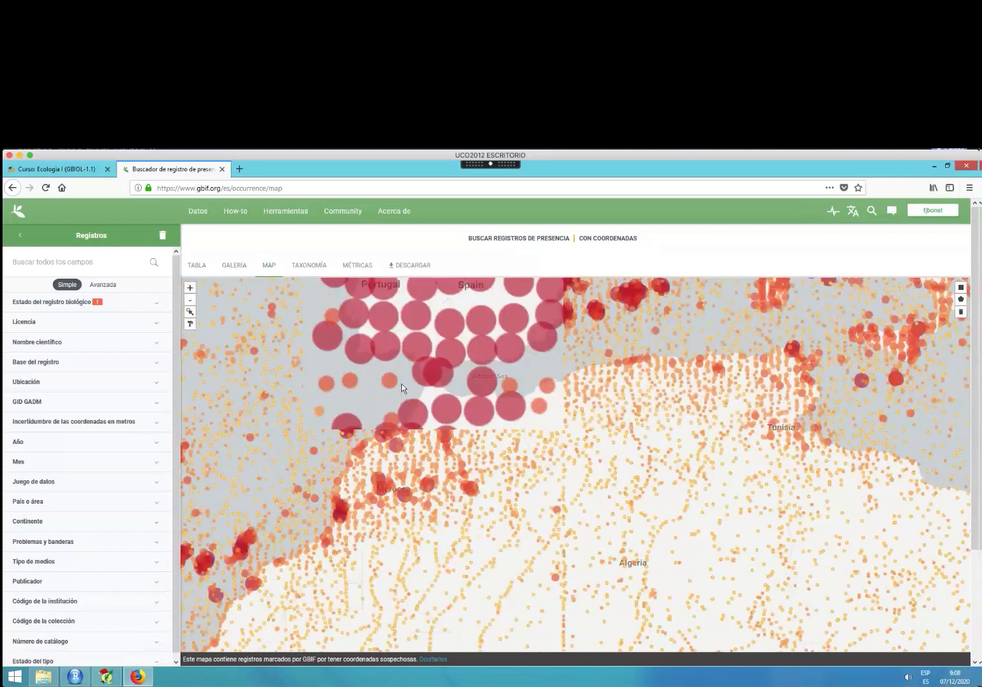
left_click_drag(406, 455, 426, 562)
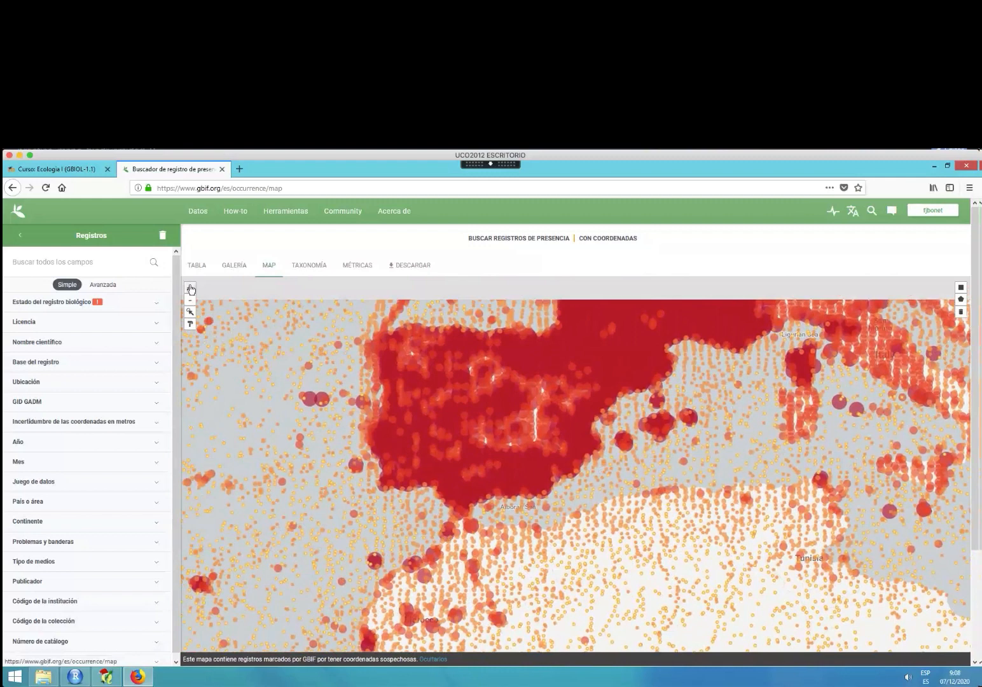
left_click(190, 288)
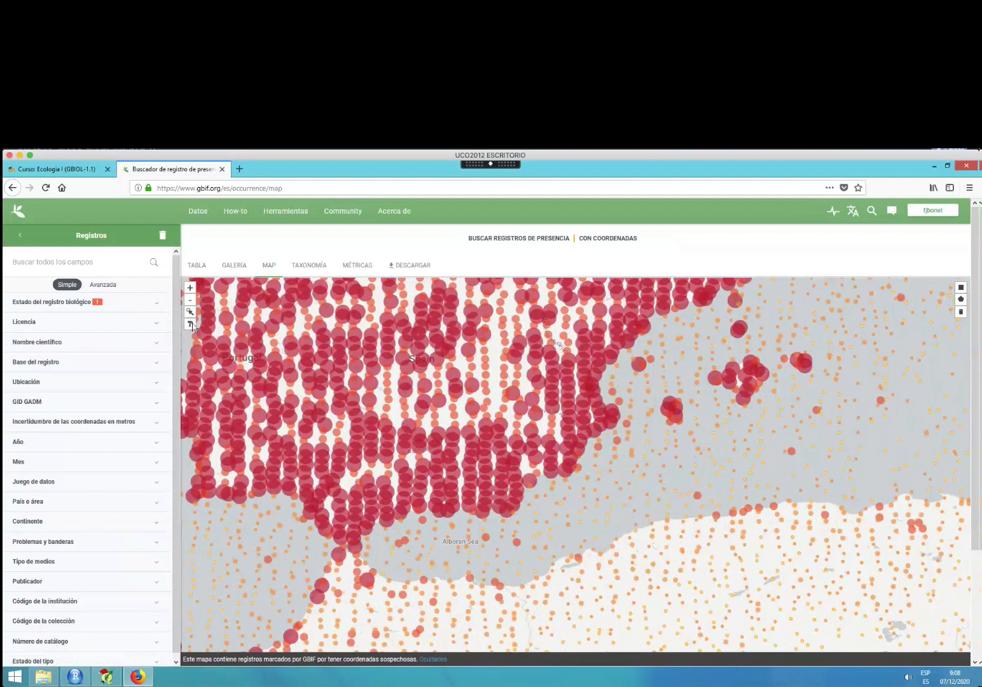
left_click(188, 289)
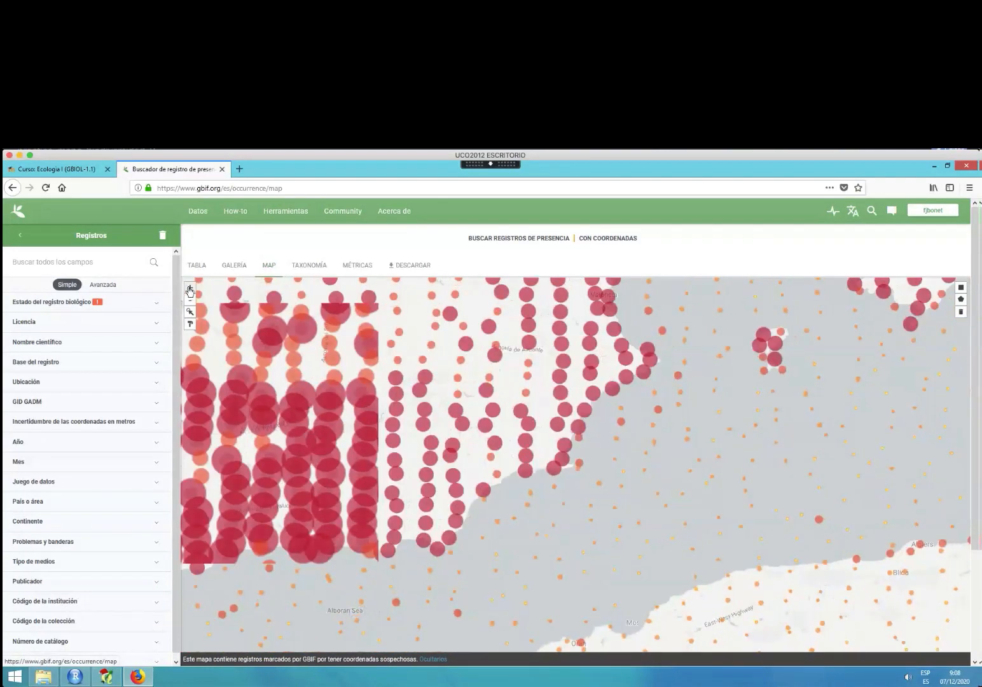
left_click(188, 291)
left_click_drag(334, 480, 729, 429)
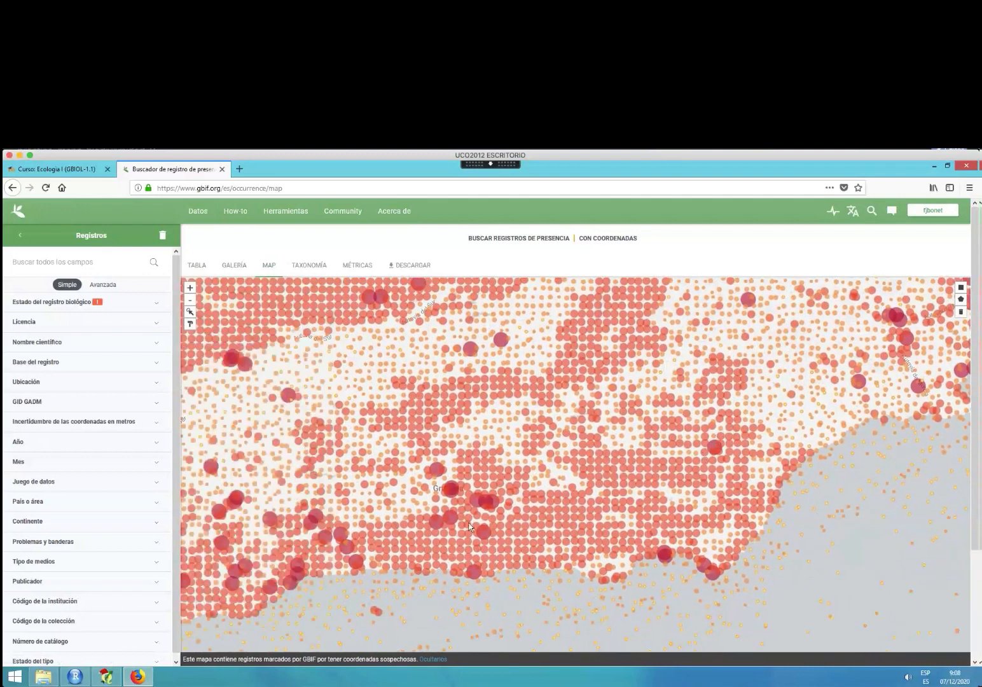
left_click_drag(465, 507, 434, 427)
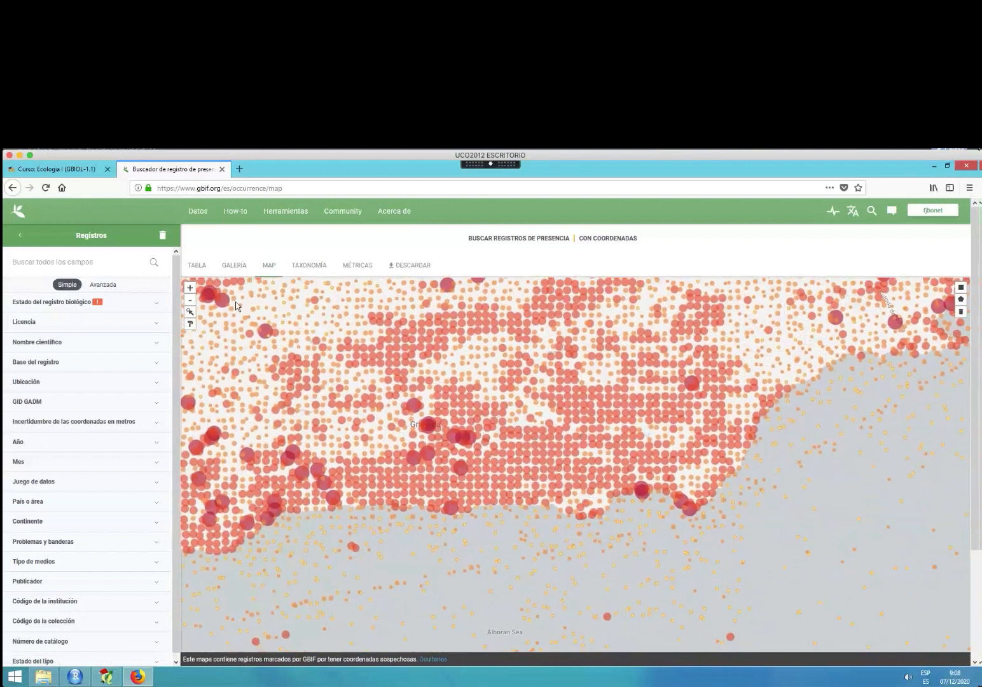
left_click(190, 288)
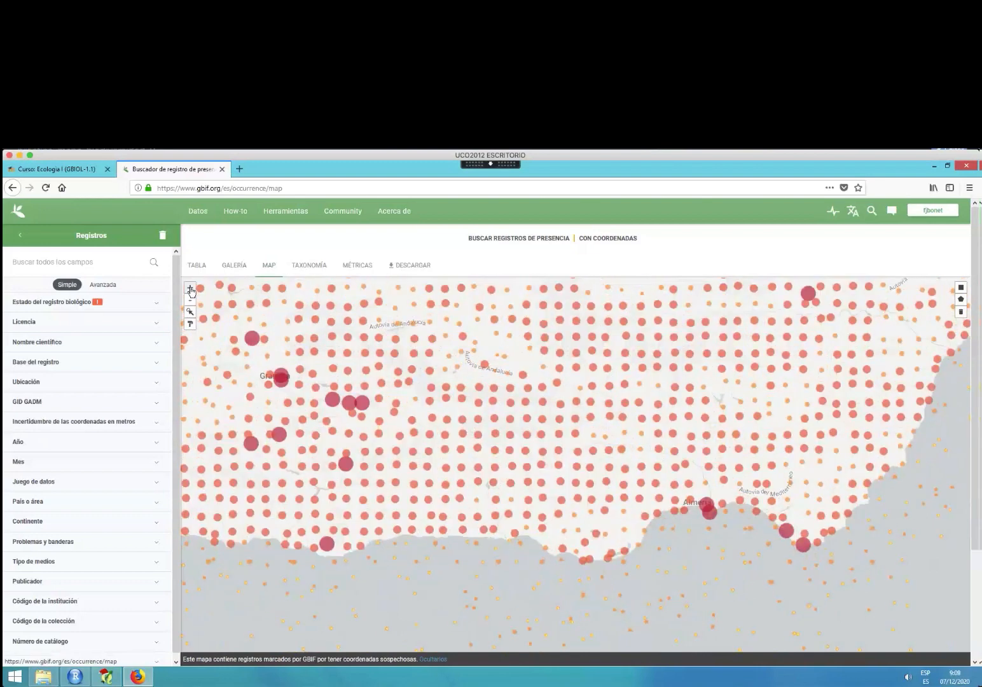
left_click(190, 289)
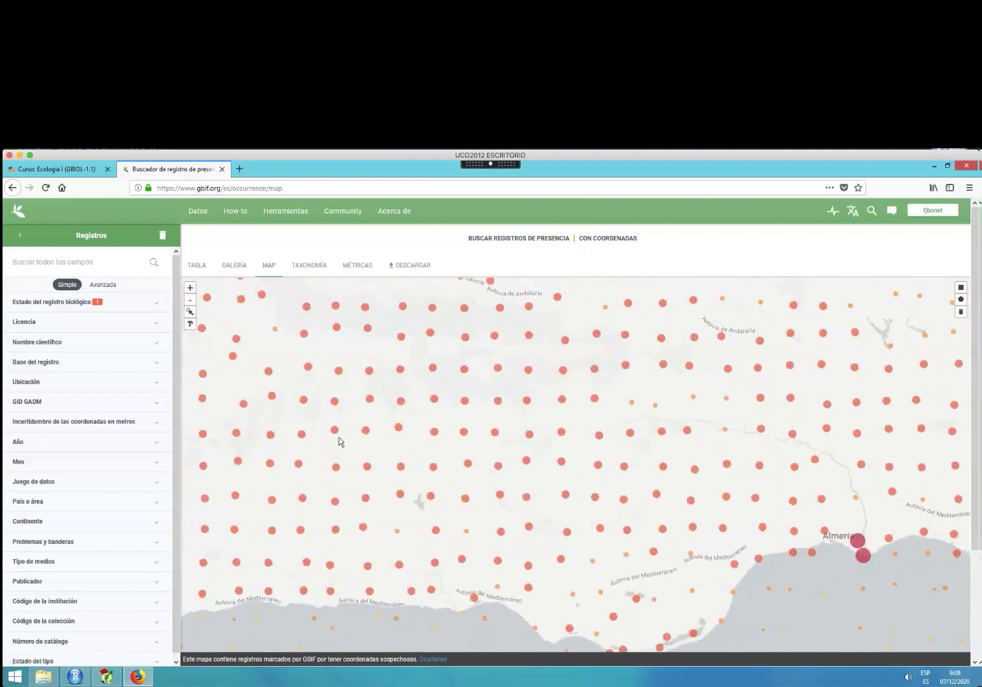
left_click_drag(339, 441, 379, 458)
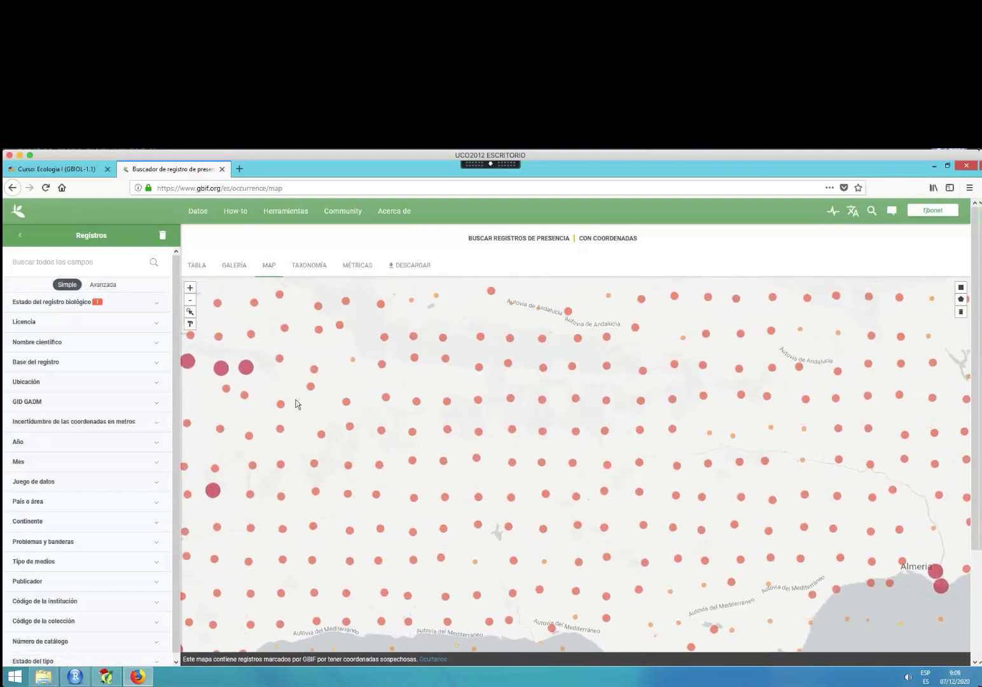
left_click_drag(283, 393, 309, 421)
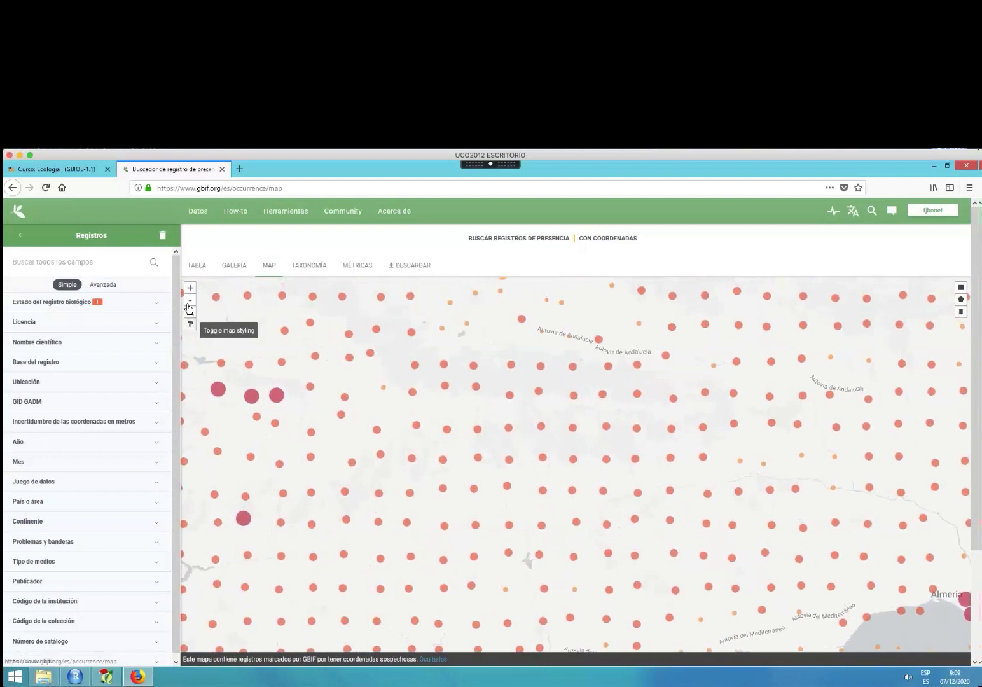
Draw a rectangular location filter from Granada to Almería, about -3.60 to -2.43 longitude and 36.83 to 37.25 latitude.
left_click(189, 301)
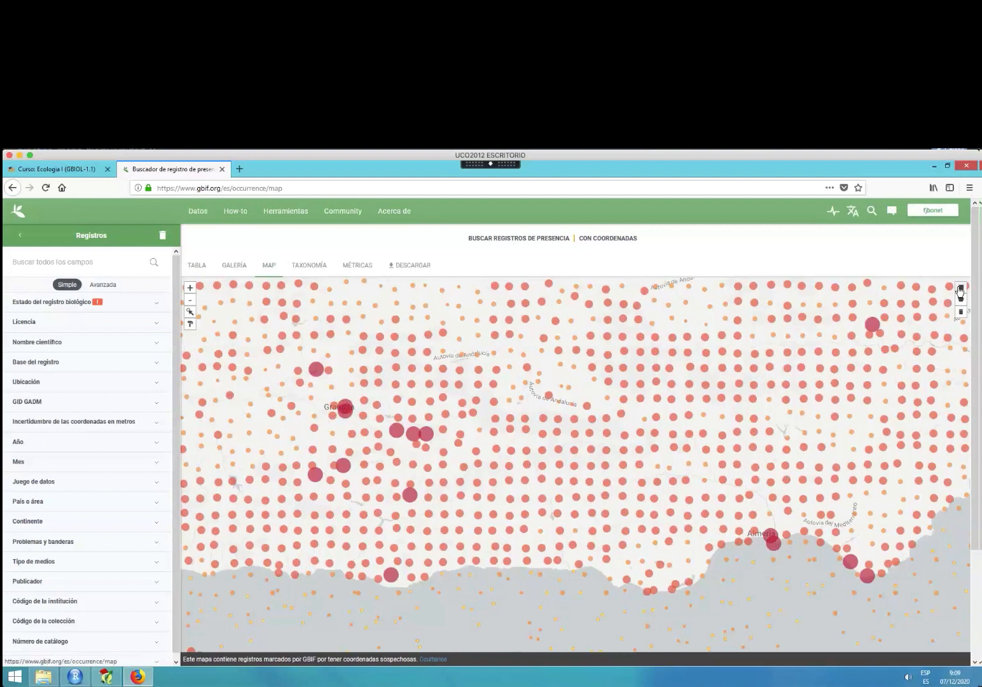
left_click(960, 288)
left_click(339, 383)
left_click(468, 473)
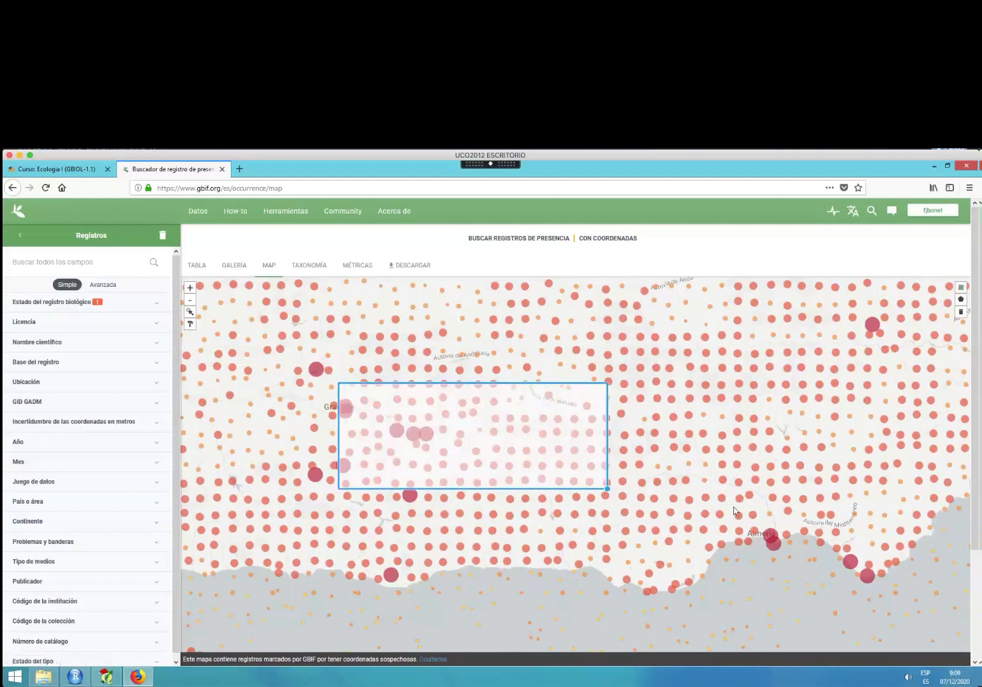
left_click(772, 538)
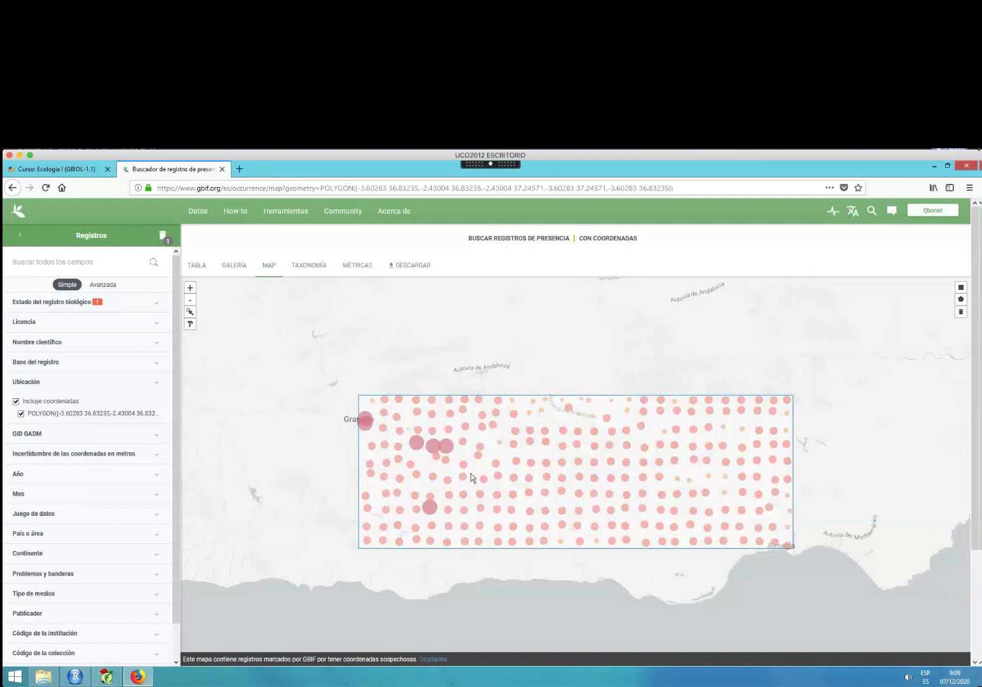
Request the CSV download of the filtered occurrence records, accept the data-use conditions, and check the waiting time and notification address.
left_click(413, 269)
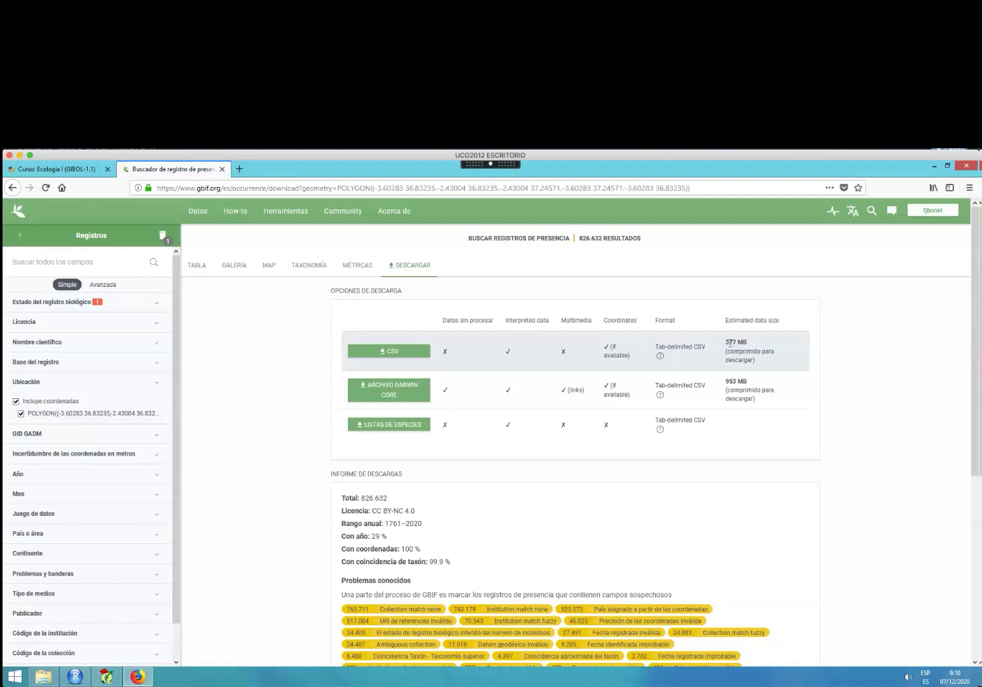
left_click(395, 352)
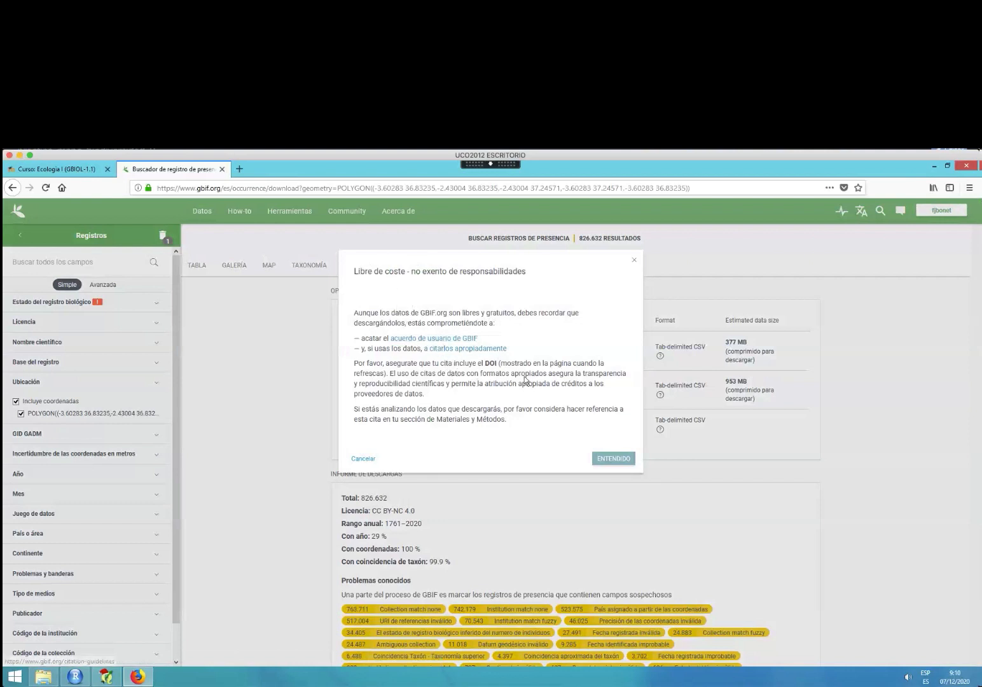
left_click(581, 453)
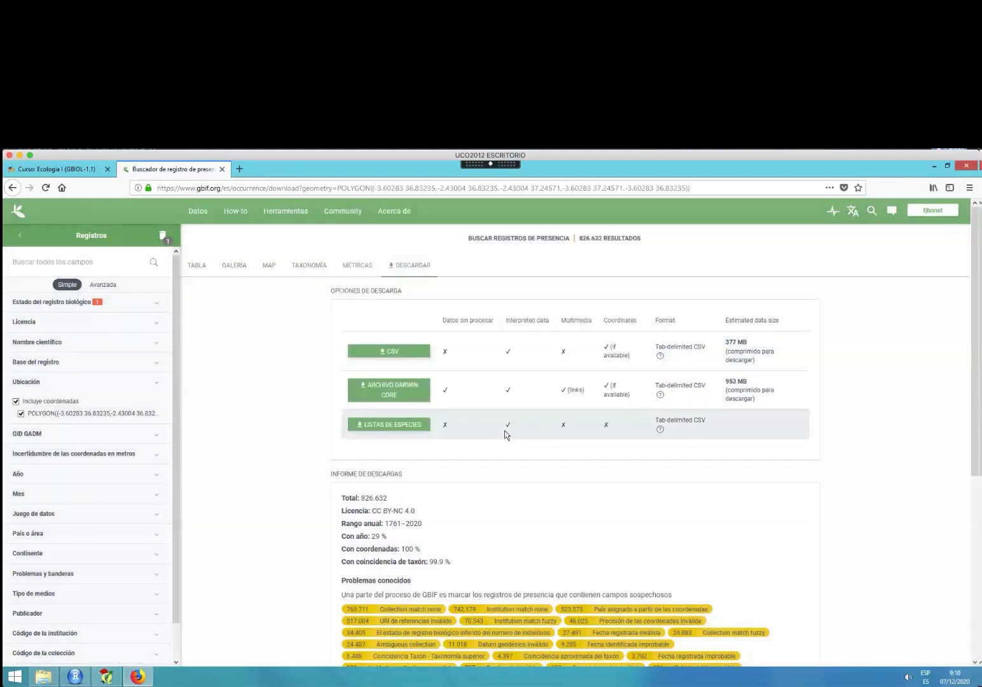
left_click(391, 346)
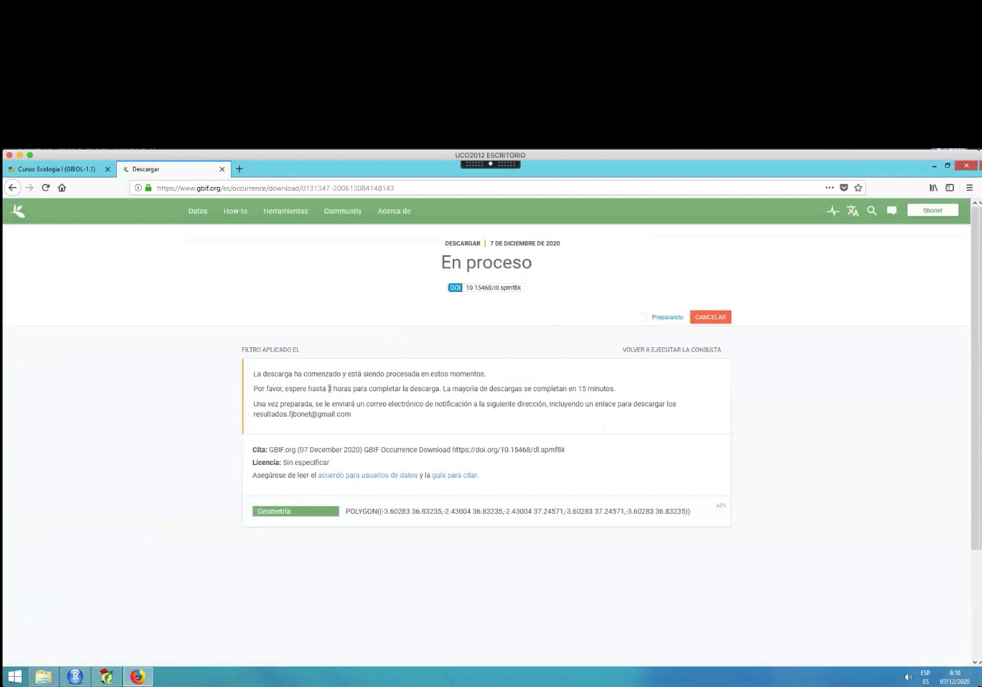
left_click_drag(327, 389, 344, 387)
left_click_drag(287, 414, 360, 419)
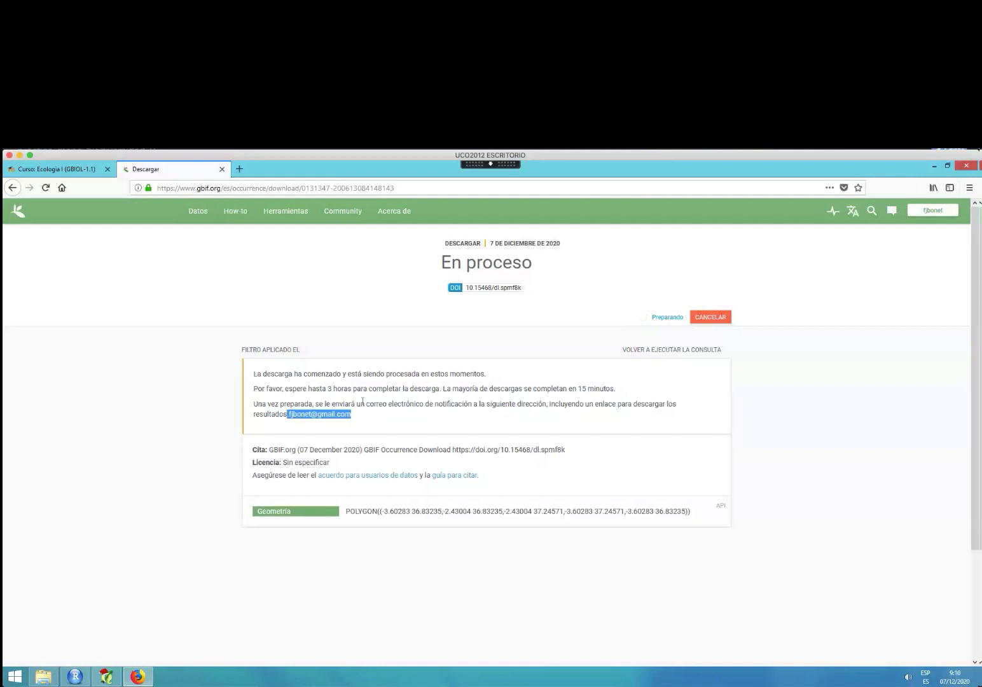
left_click(363, 400)
Return to the course page and create a new folder inside Documentos in the file explorer.
left_click(71, 168)
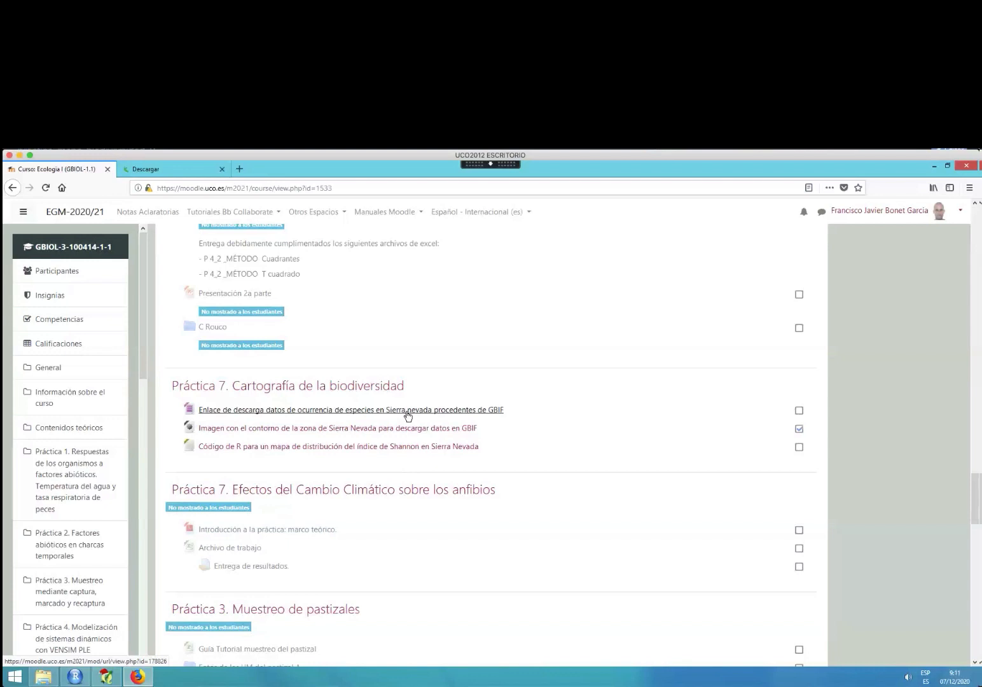
left_click(44, 678)
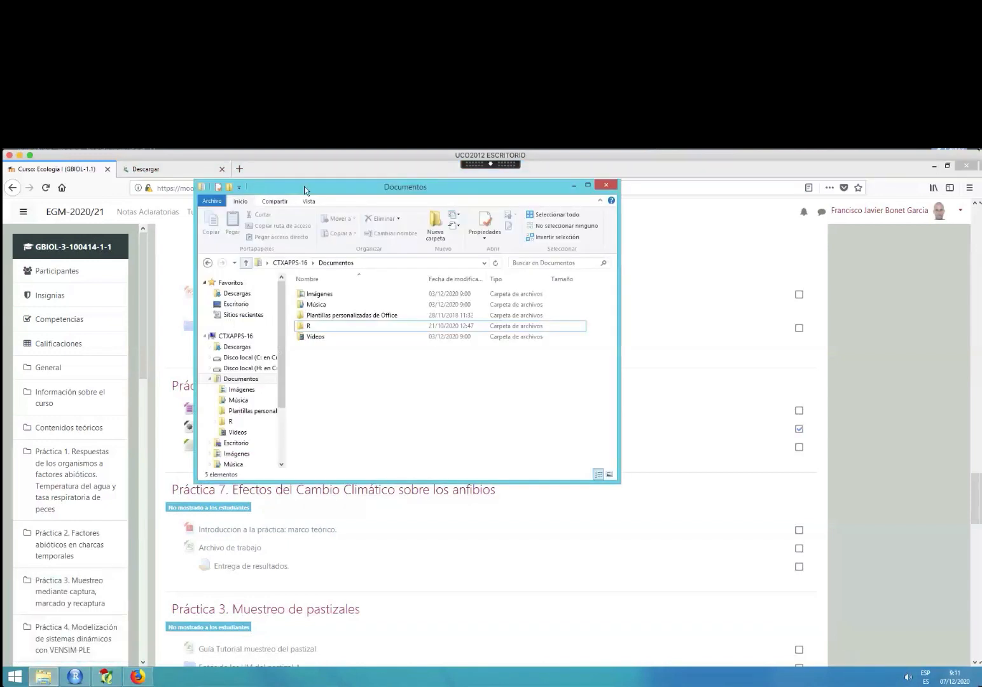
left_click_drag(311, 189, 397, 243)
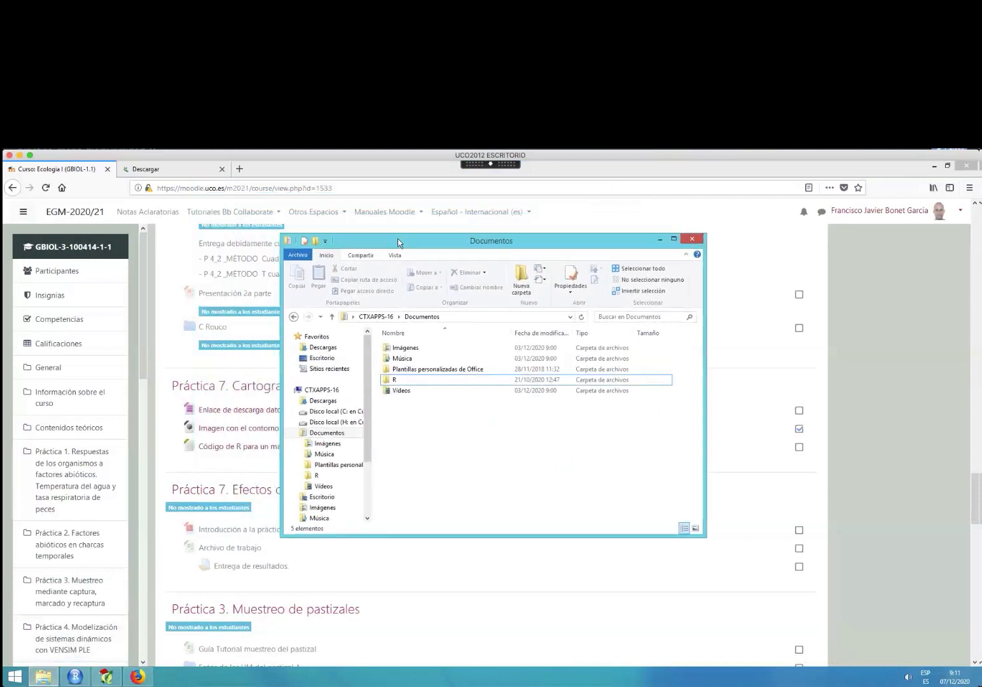
left_click(317, 435)
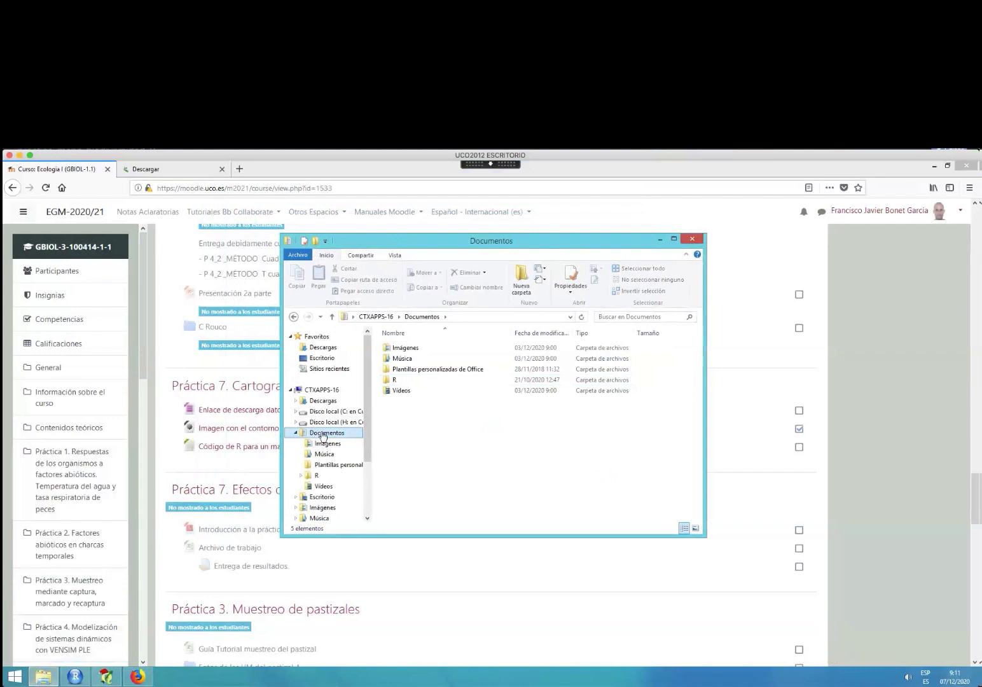
right_click(458, 430)
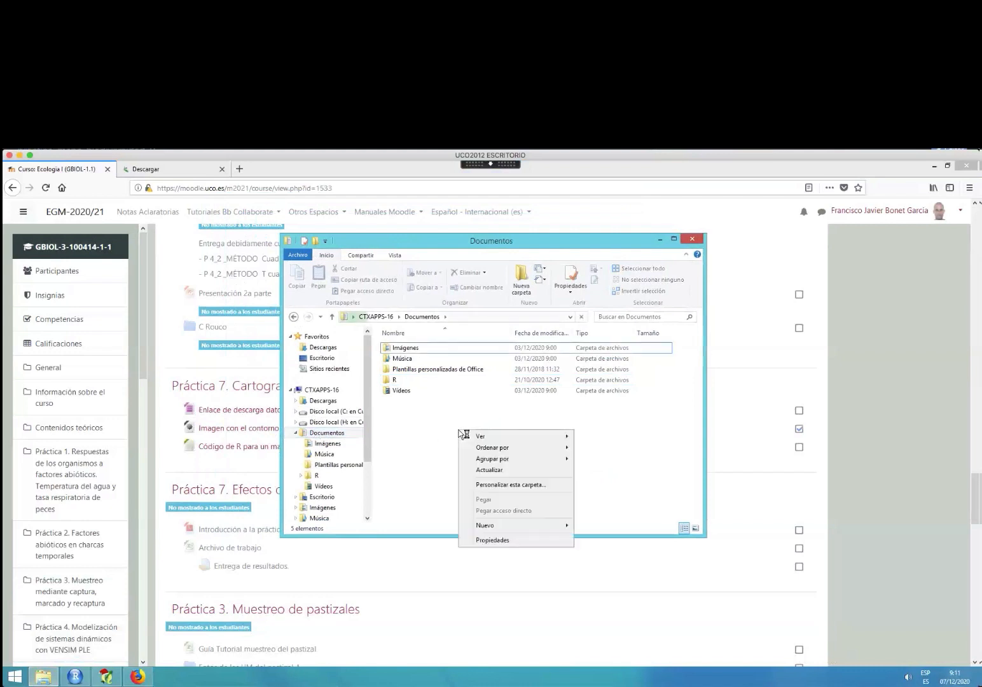
mouse_move(494, 525)
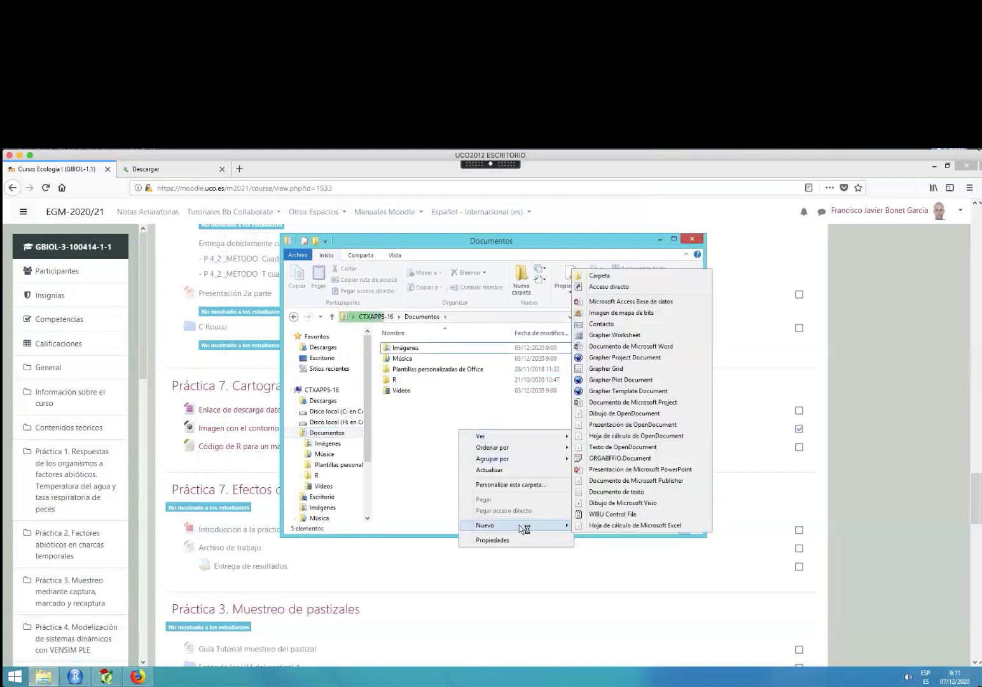
left_click(607, 276)
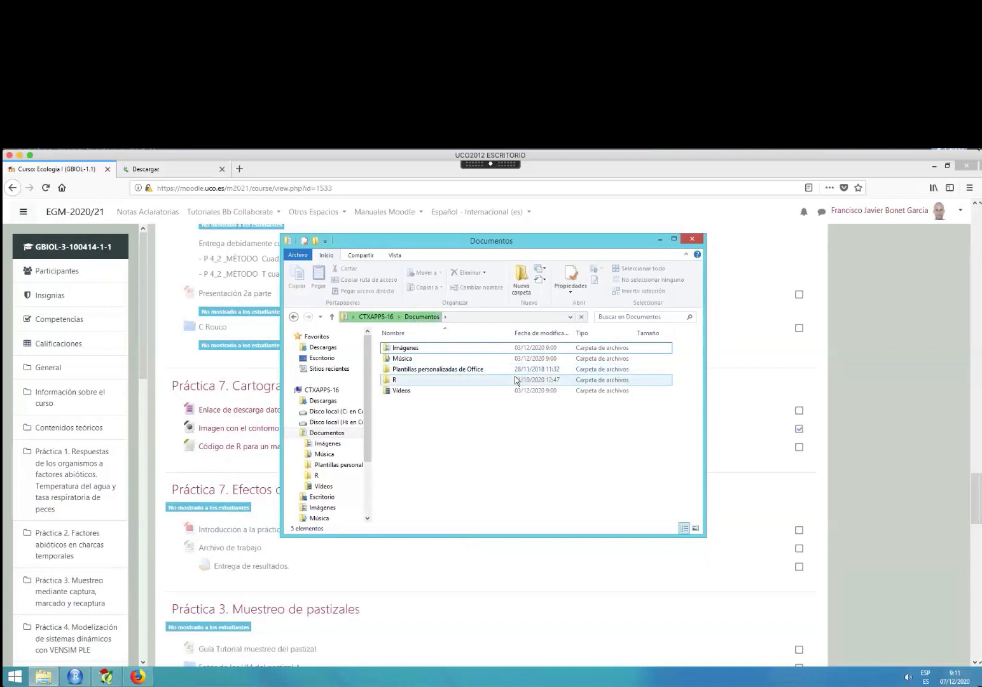
Rename the newly created folder in Documentos as "shannon".
left_click(420, 401)
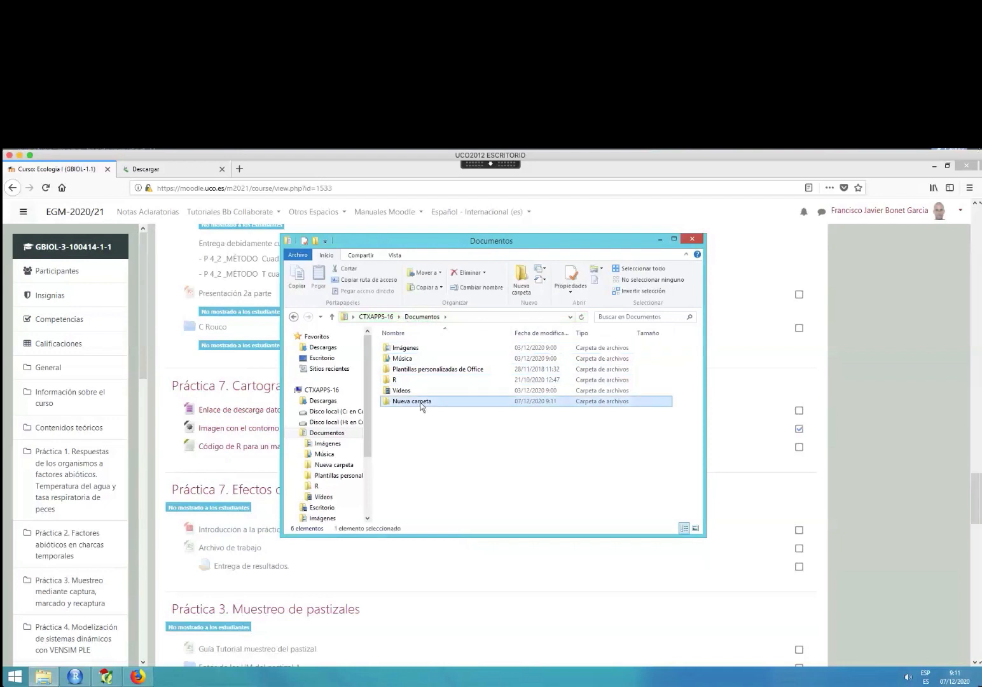
right_click(415, 402)
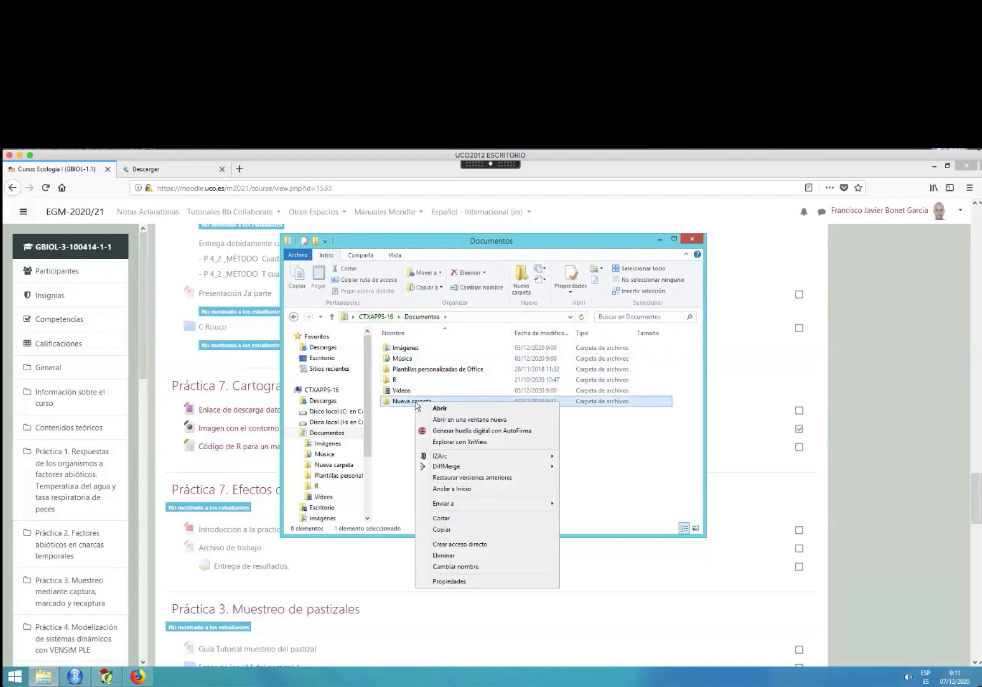
left_click(452, 565)
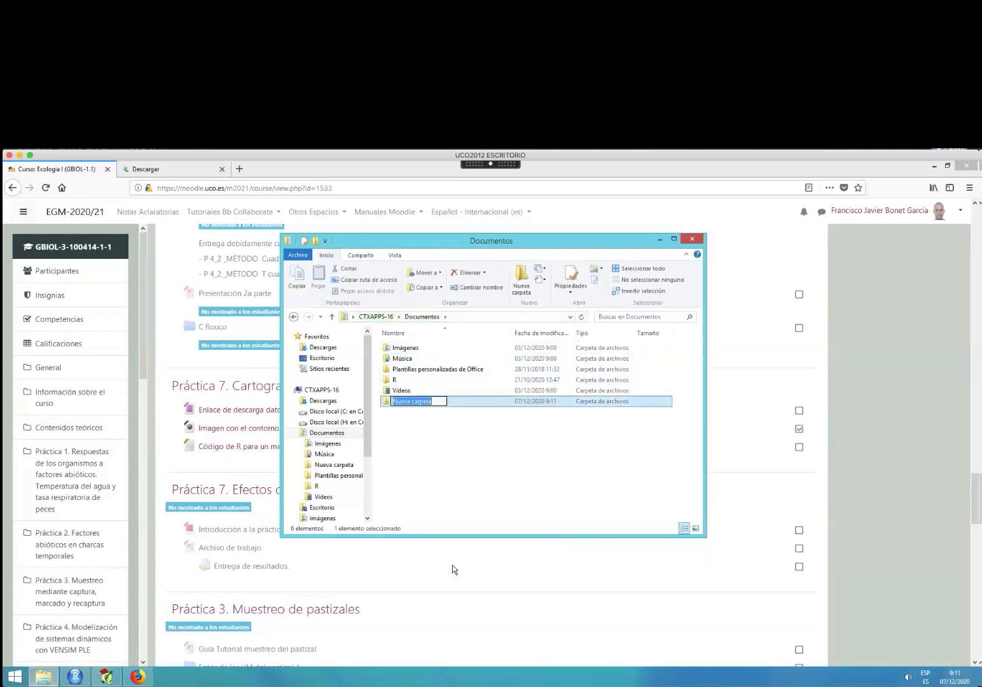
type("shannon")
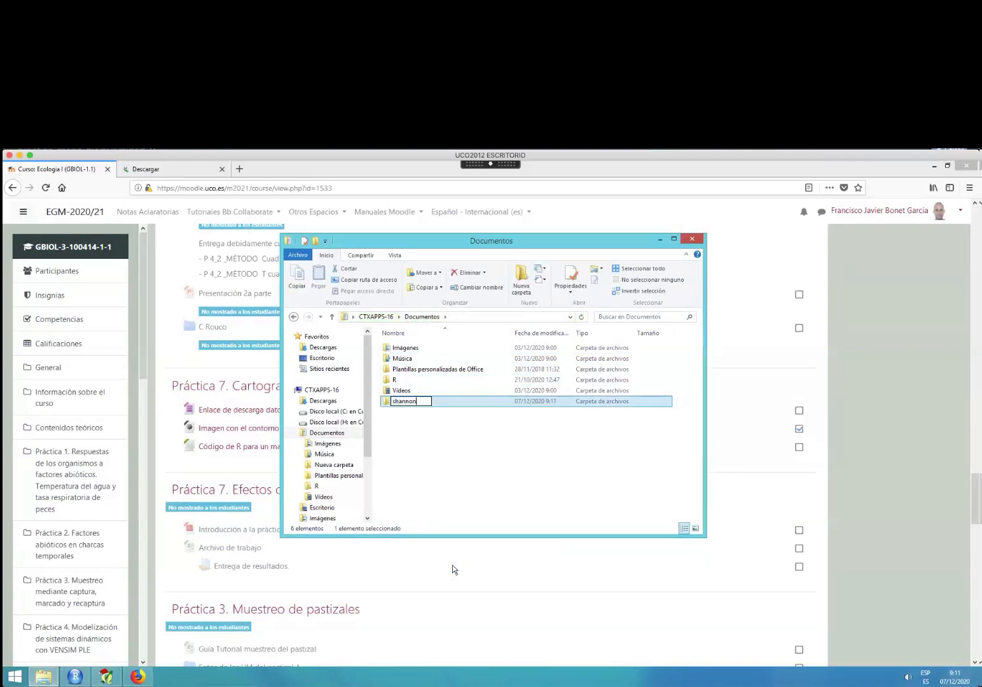
key("Return")
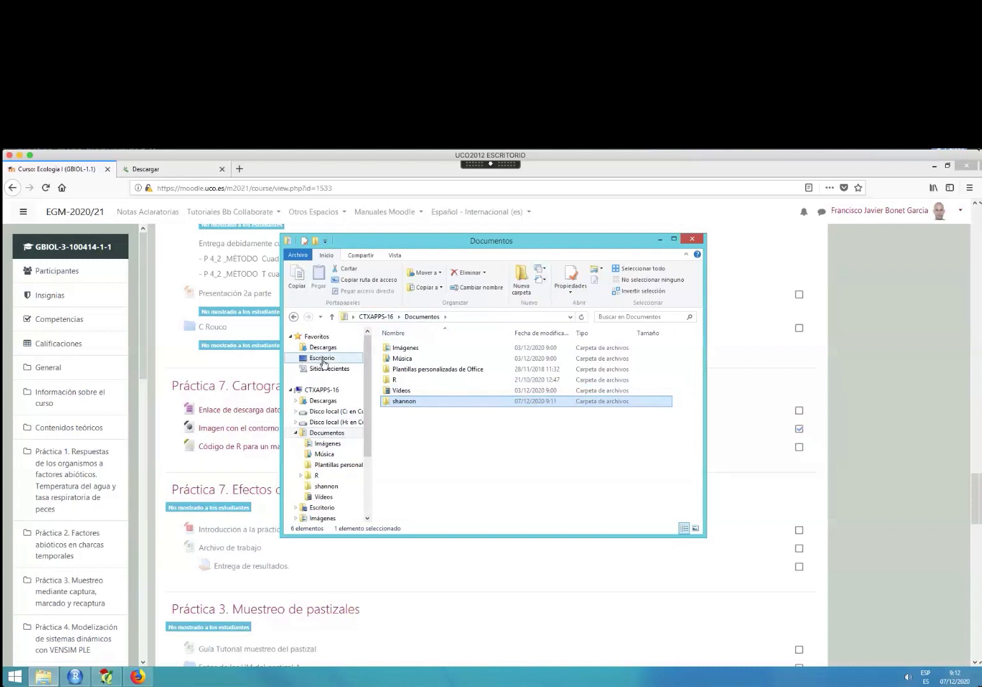
Open the Práctica 7 resource with the Sierra Nevada GBIF occurrence data and save csv_gbif_sierra_nevada.zip to disk.
left_click(164, 402)
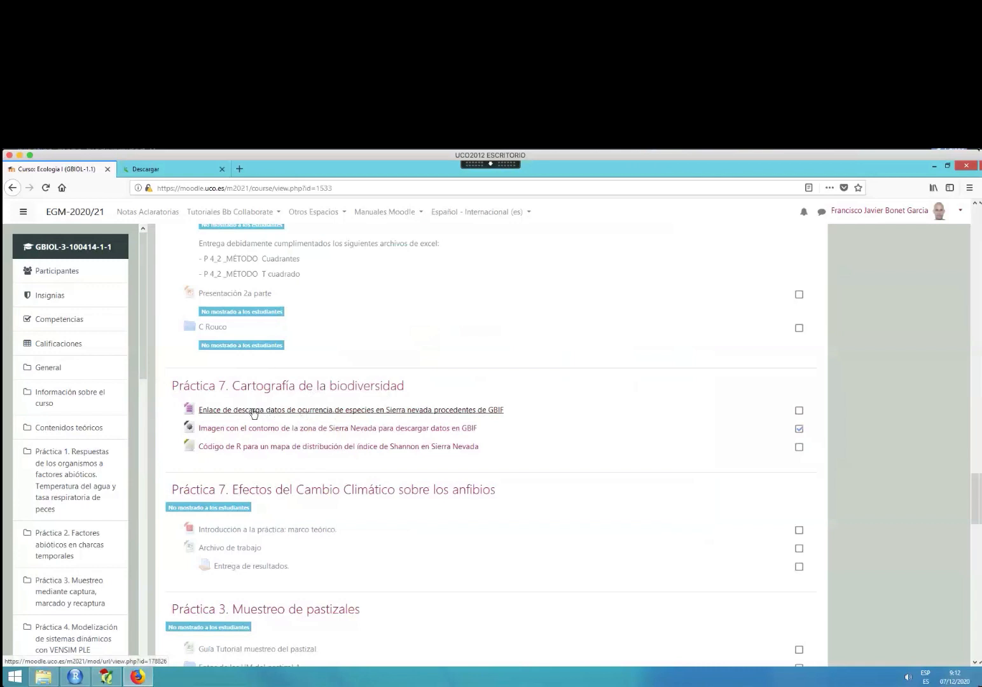
left_click(323, 410)
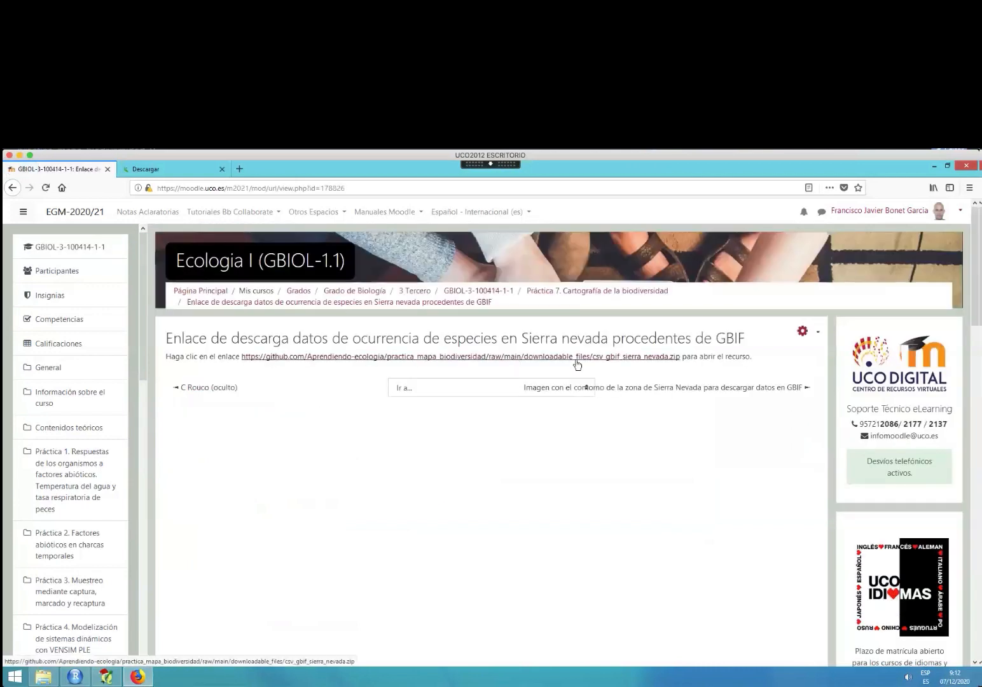
left_click(320, 362)
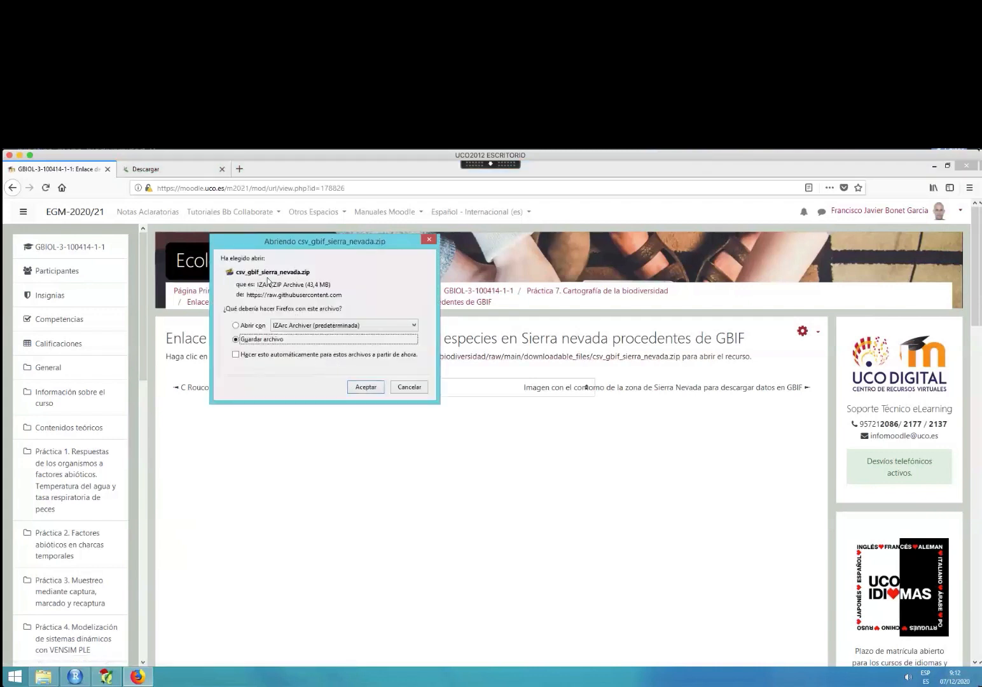
left_click(357, 389)
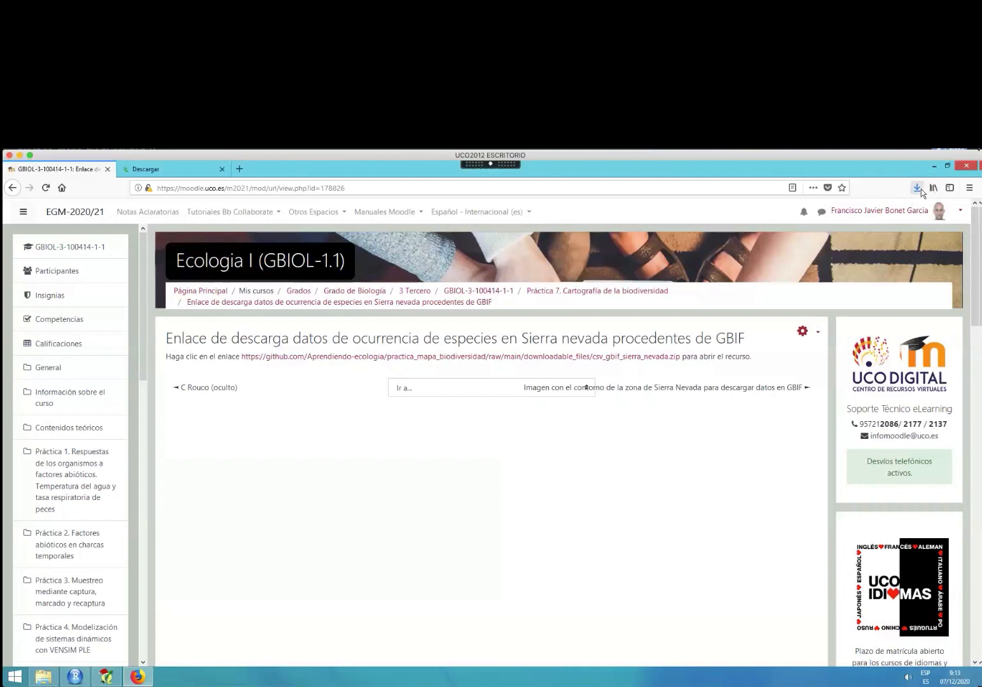
Show the downloaded archive in its containing folder and delete the duplicate csv_gbif_sierra_nevada(1).zip.
left_click(918, 187)
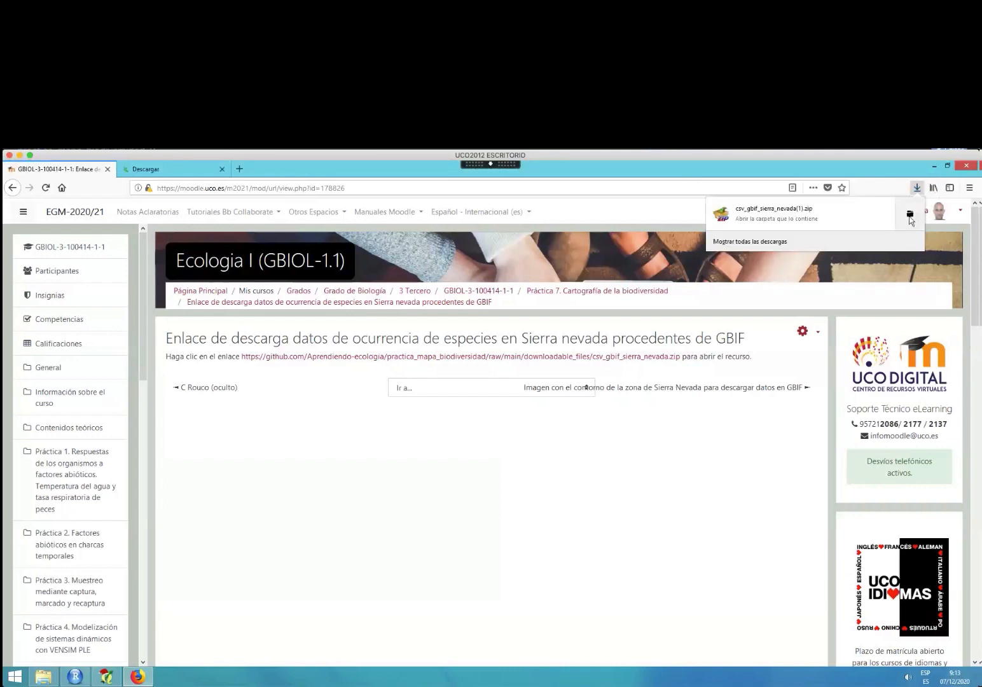
left_click(909, 217)
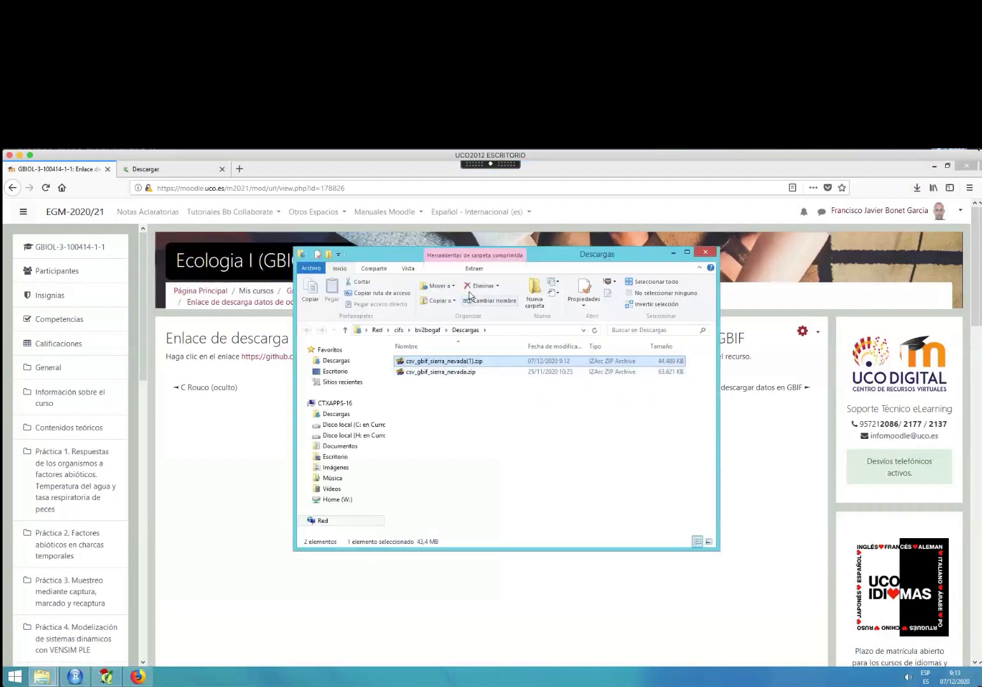
left_click(471, 286)
left_click(441, 363)
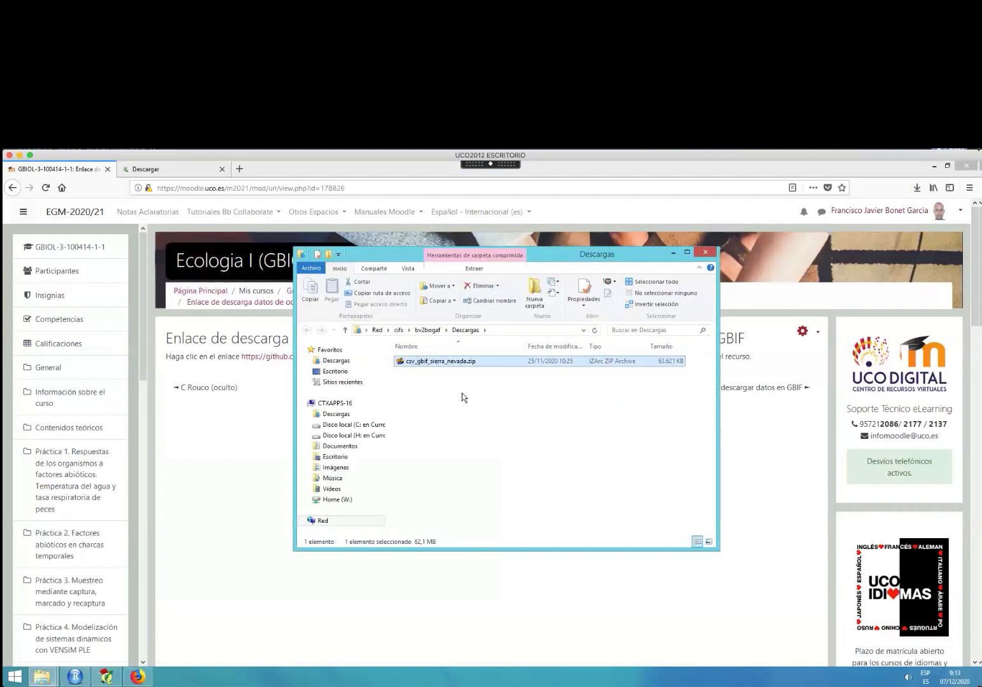
Start an IZArc extraction of csv_gbif_sierra_nevada.zip to a chosen location and check the proposed destination path.
right_click(445, 361)
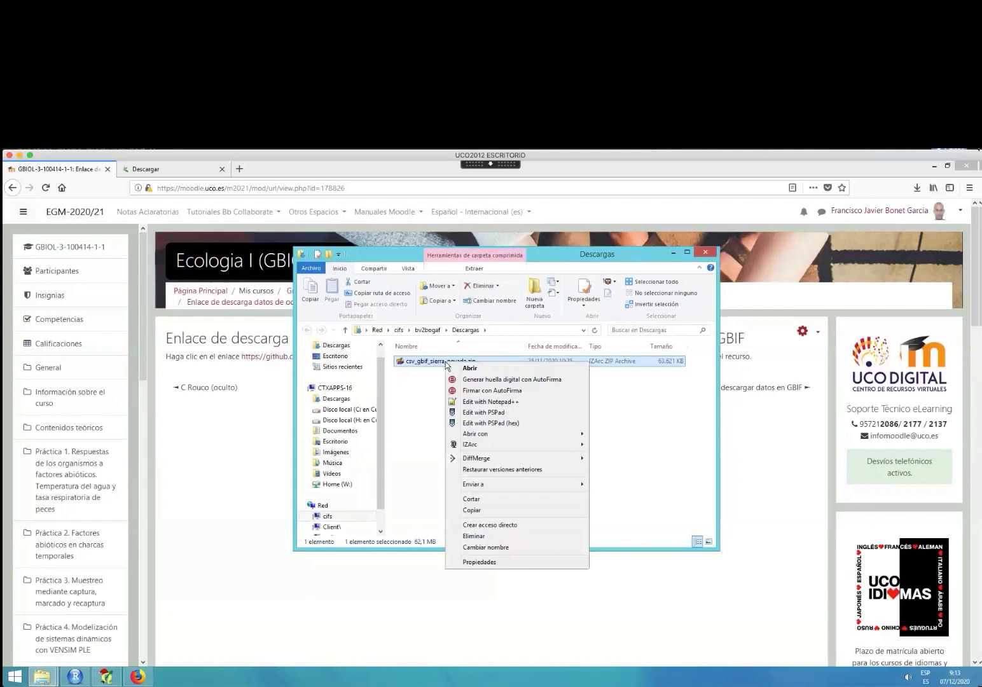
mouse_move(471, 445)
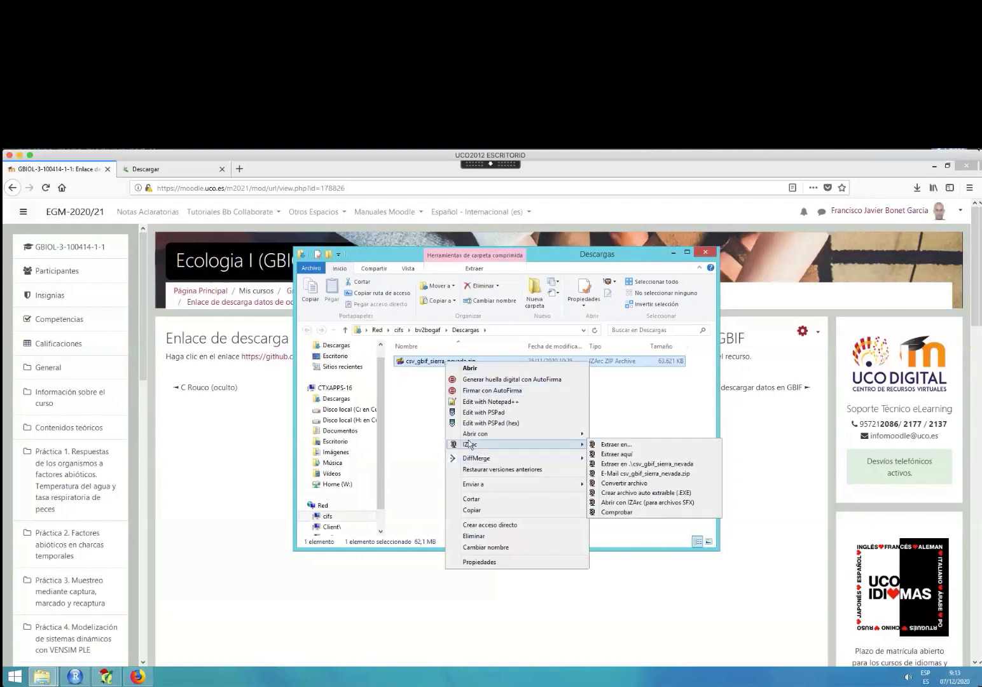
left_click(615, 445)
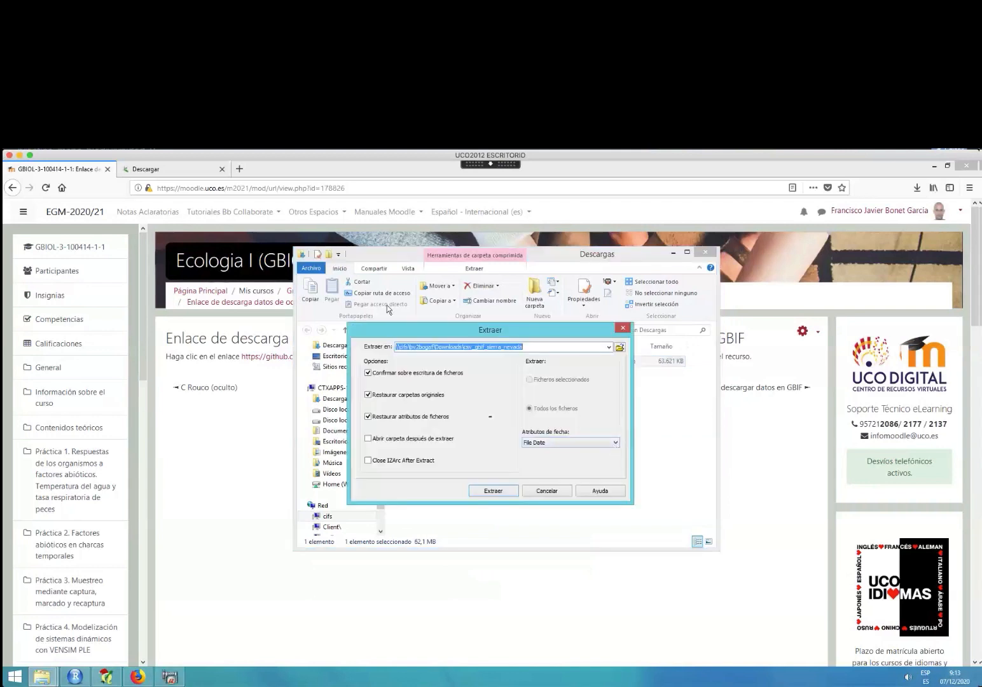
left_click(423, 348)
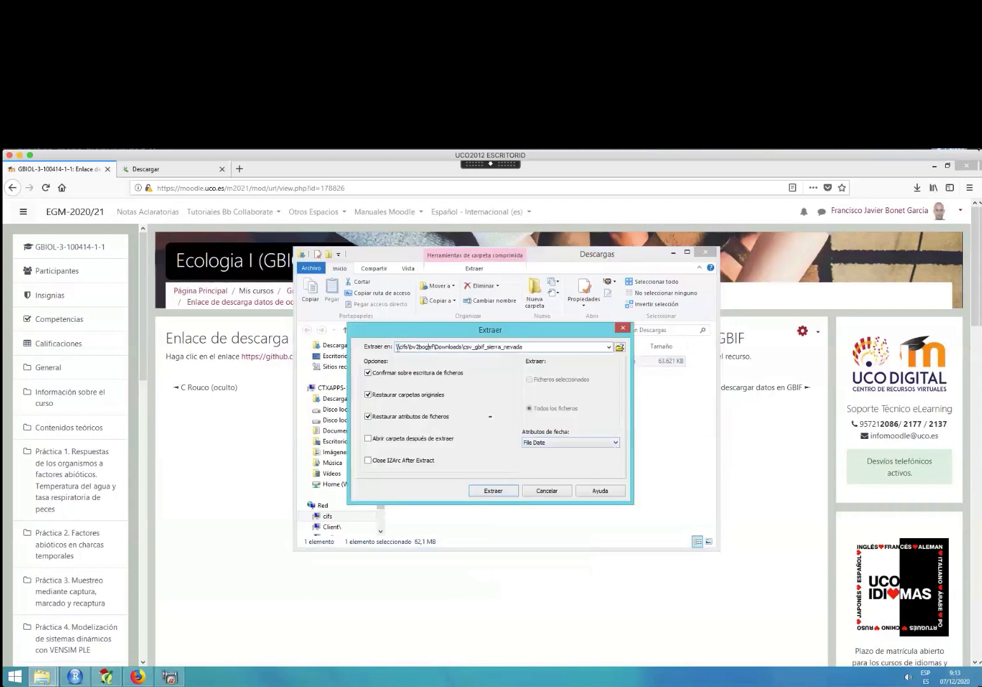
left_click_drag(399, 349, 557, 351)
left_click(549, 349)
left_click_drag(436, 346, 612, 349)
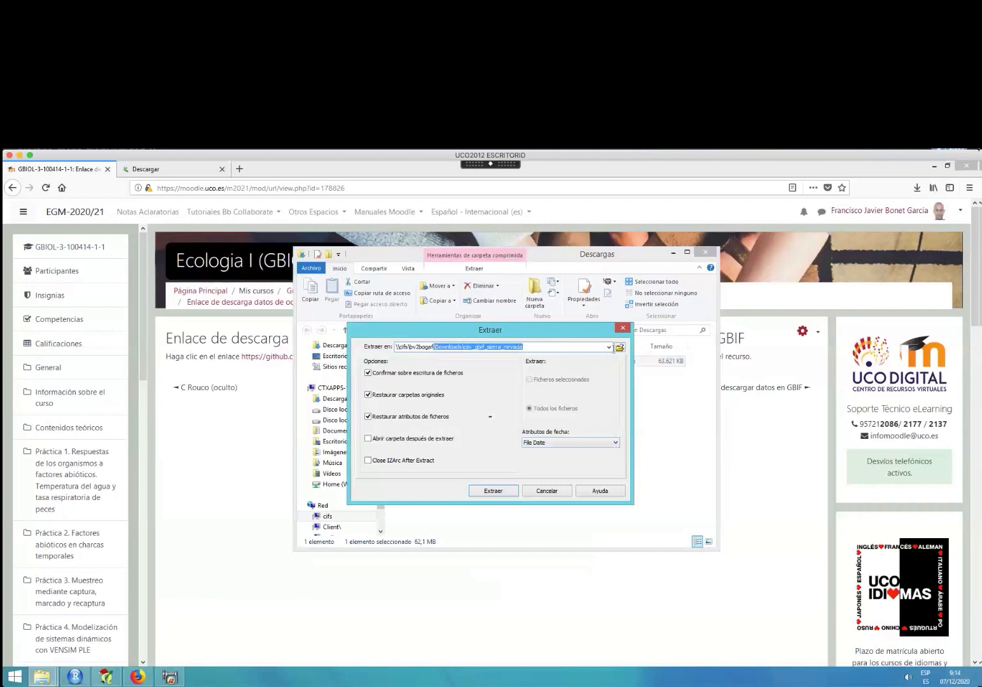
Set the extraction destination to the shannon folder inside Documentos and check the resulting path.
left_click(619, 348)
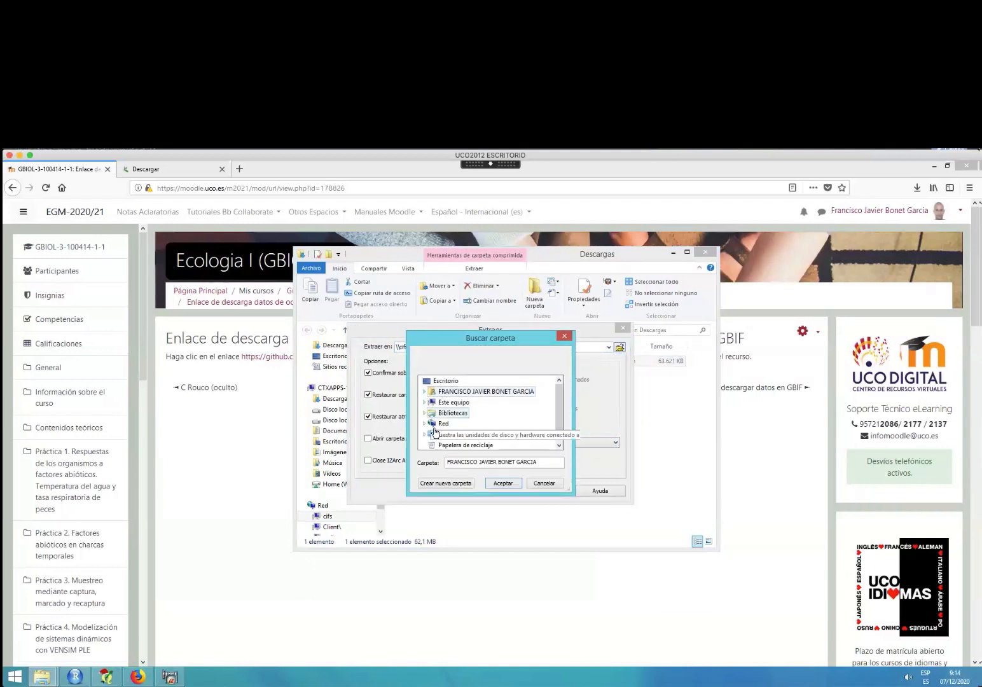
left_click(430, 392)
left_click(424, 391)
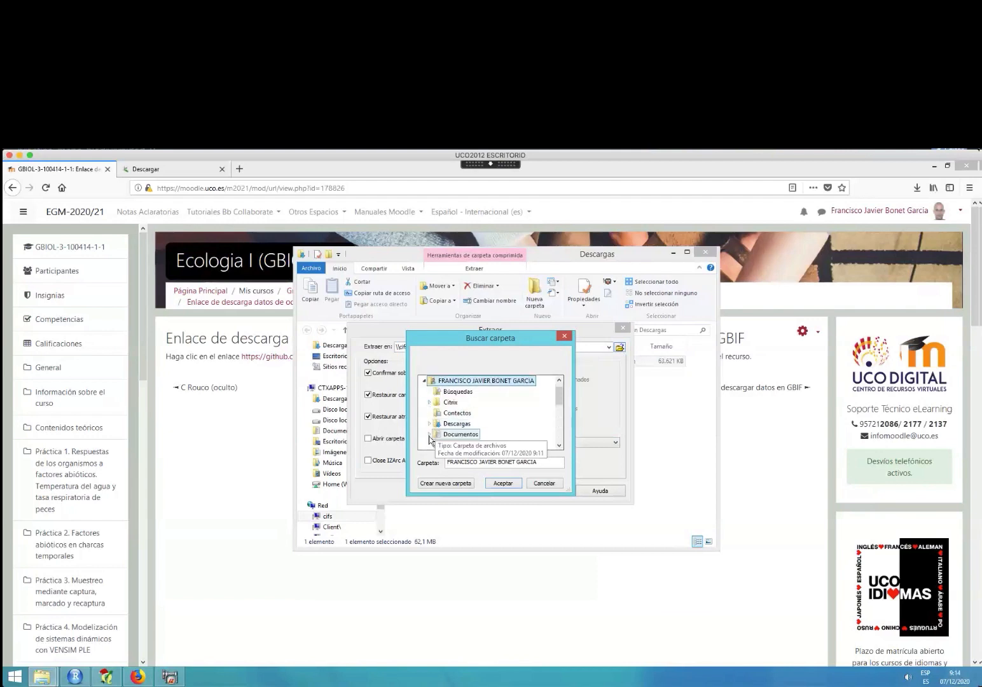
left_click(429, 433)
left_click(459, 435)
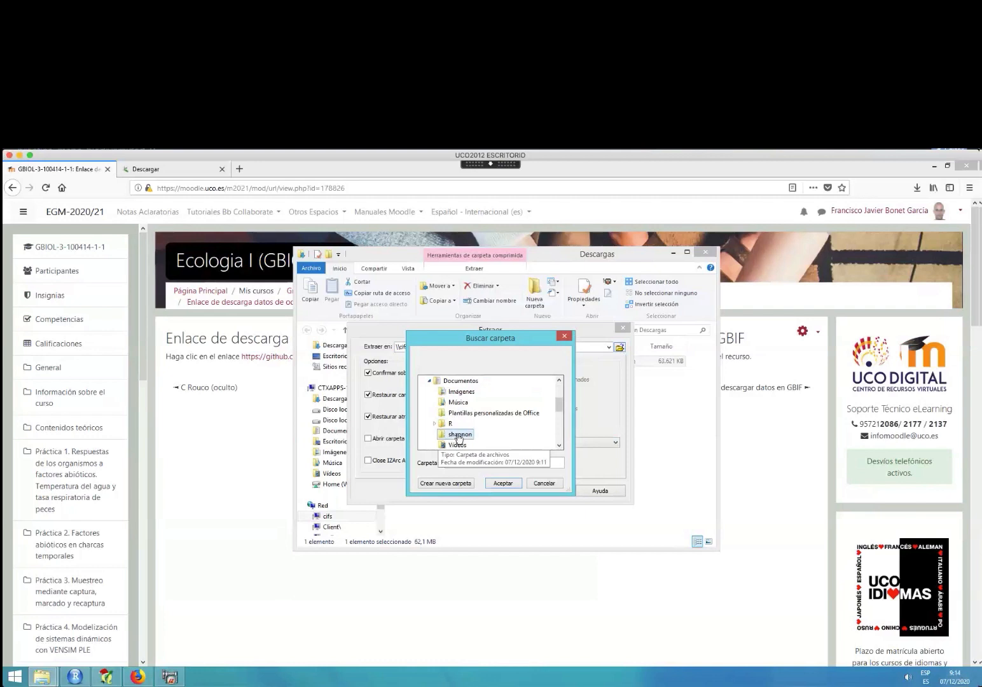
left_click(497, 484)
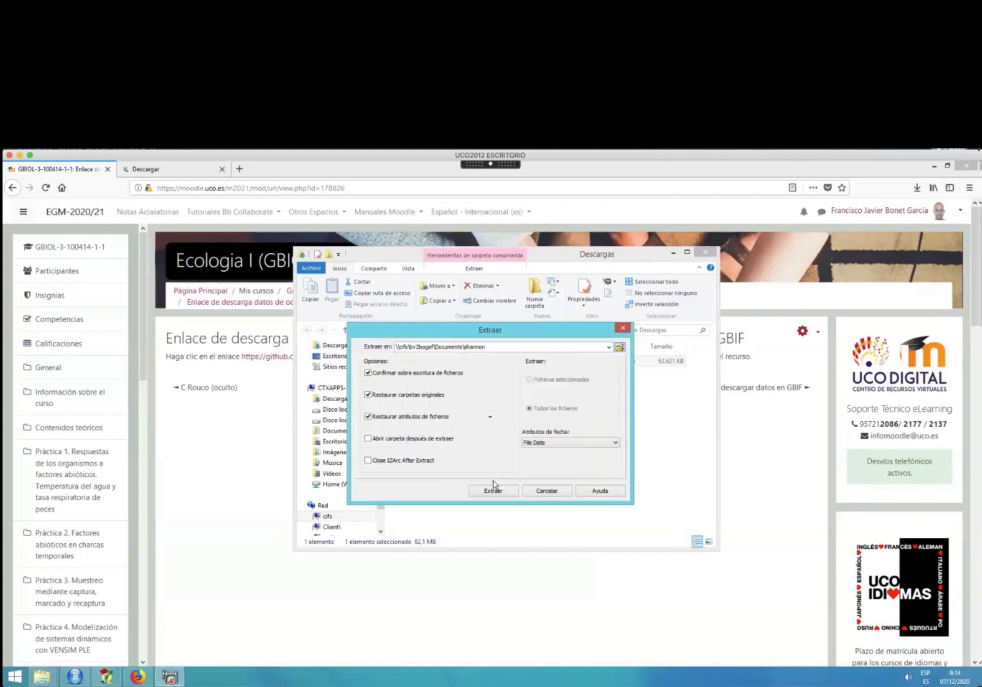
double_click(403, 347)
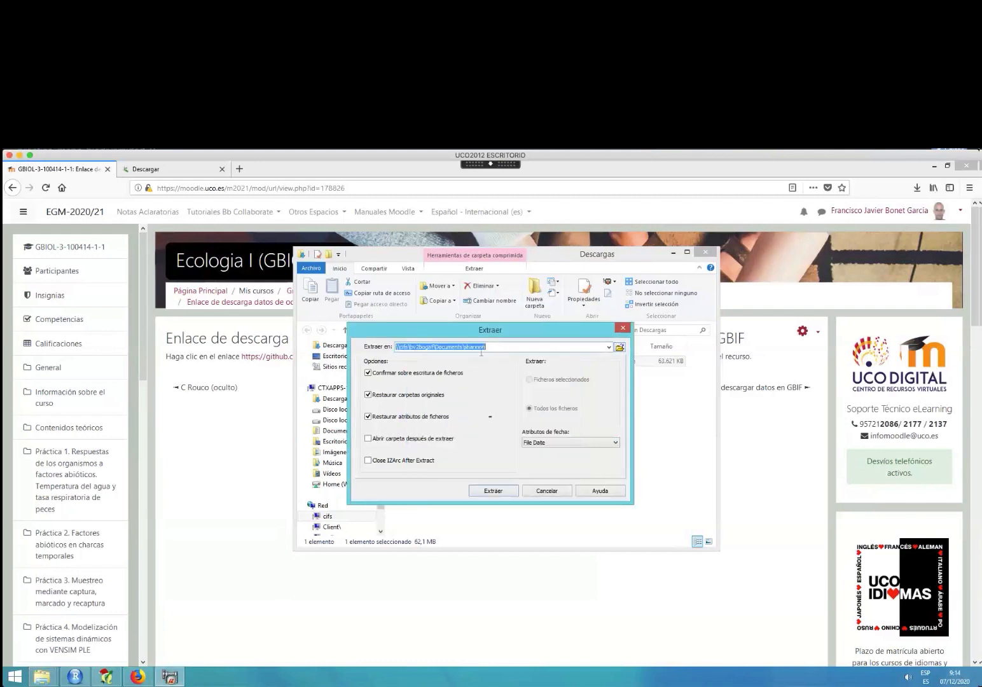
left_click(511, 347)
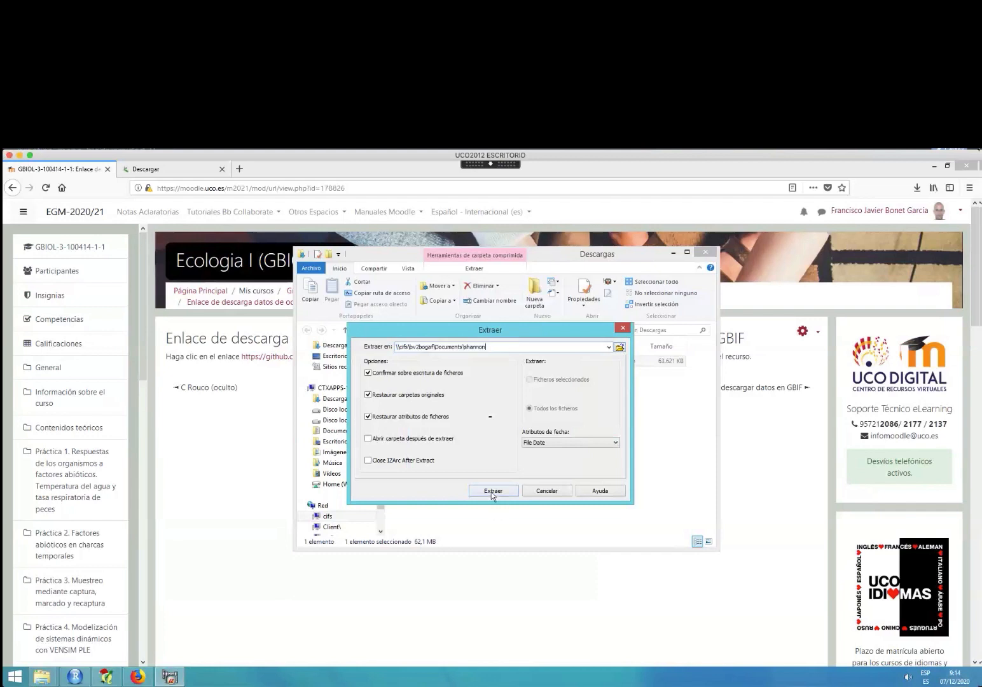
Run the extraction and open the shannon folder inside Documentos to check the extracted occurrence CSV.
left_click(490, 491)
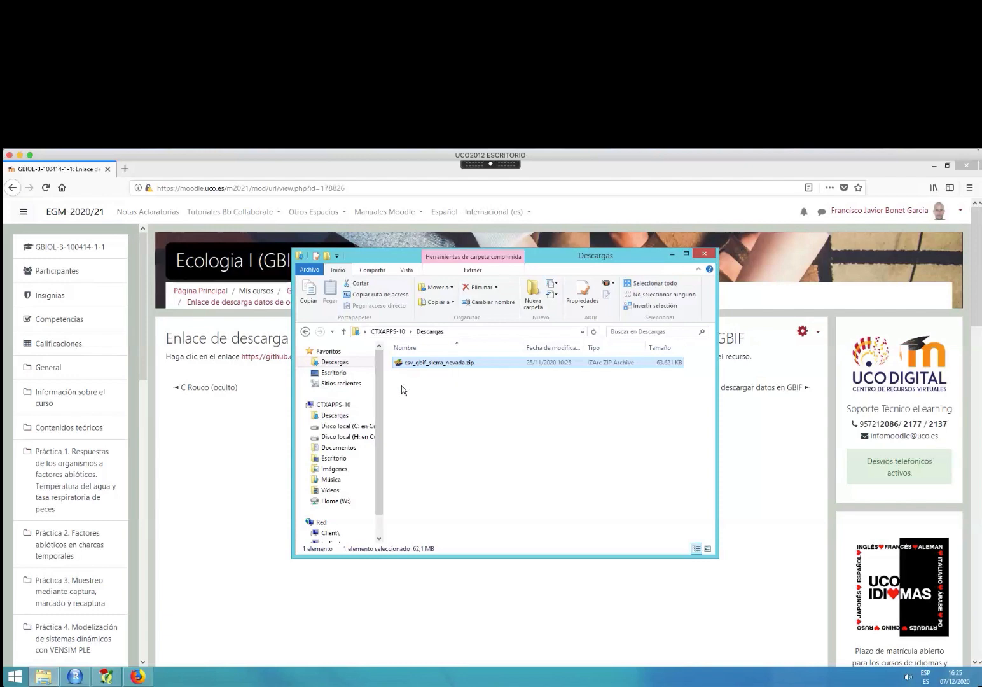
left_click(337, 449)
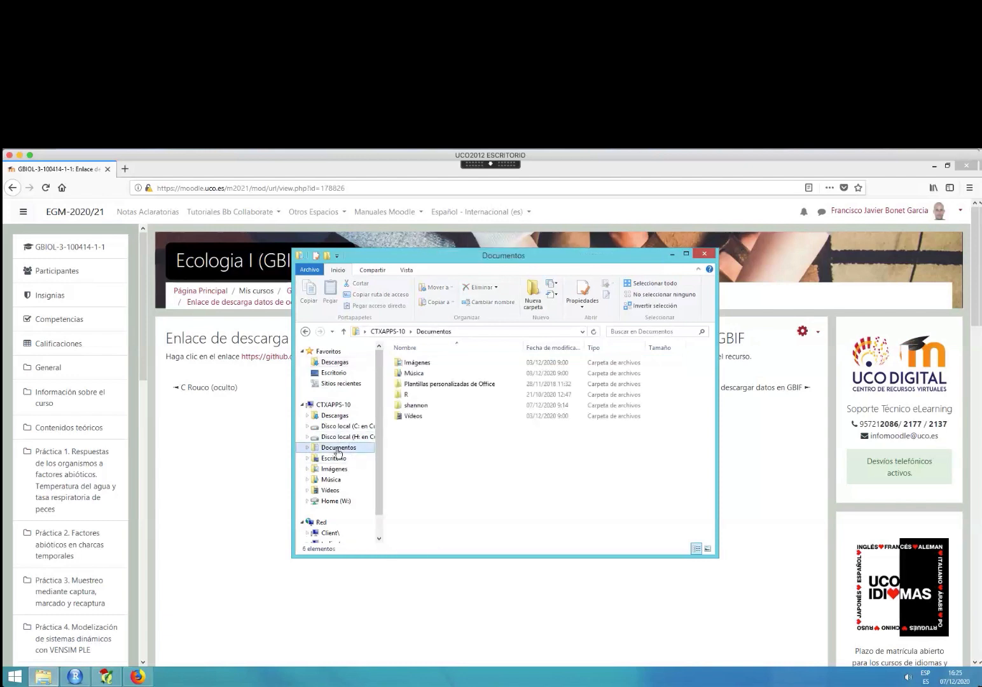
left_click(415, 405)
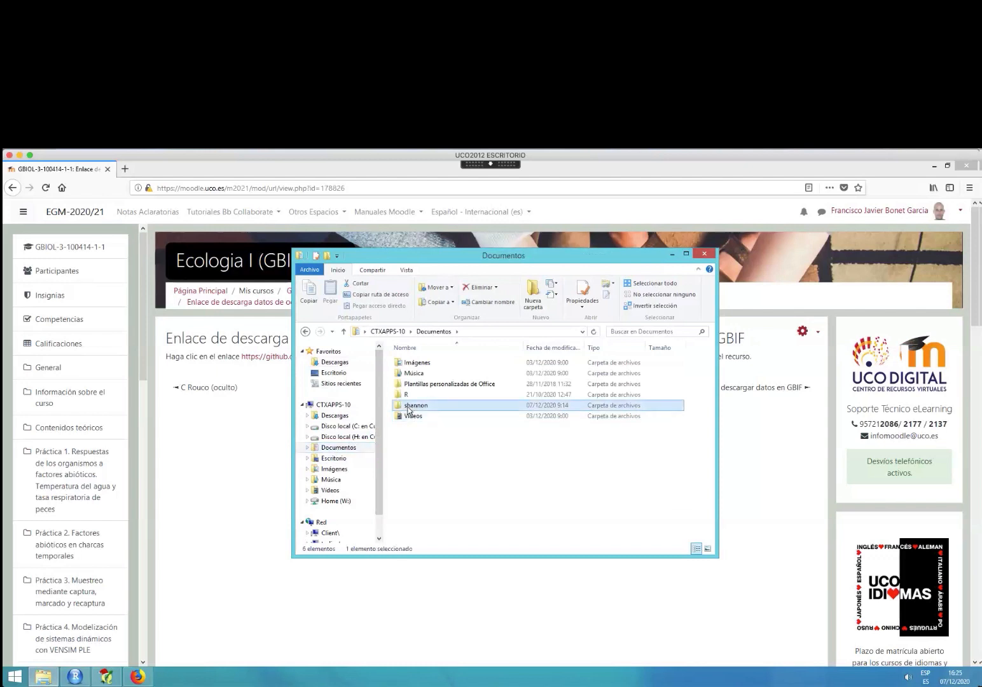
double_click(410, 406)
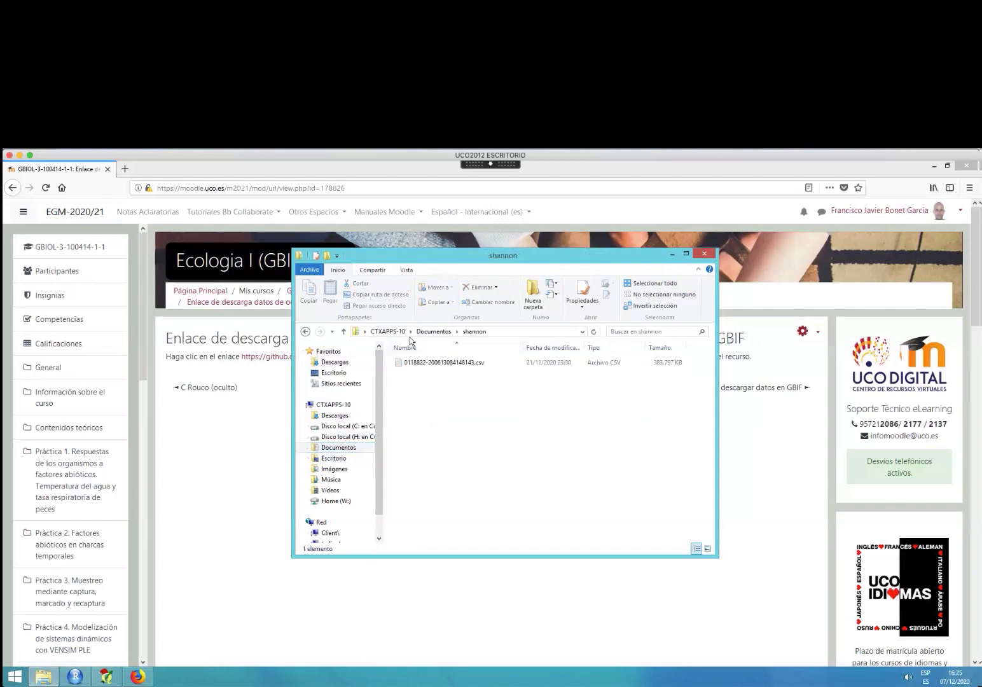
left_click(437, 368)
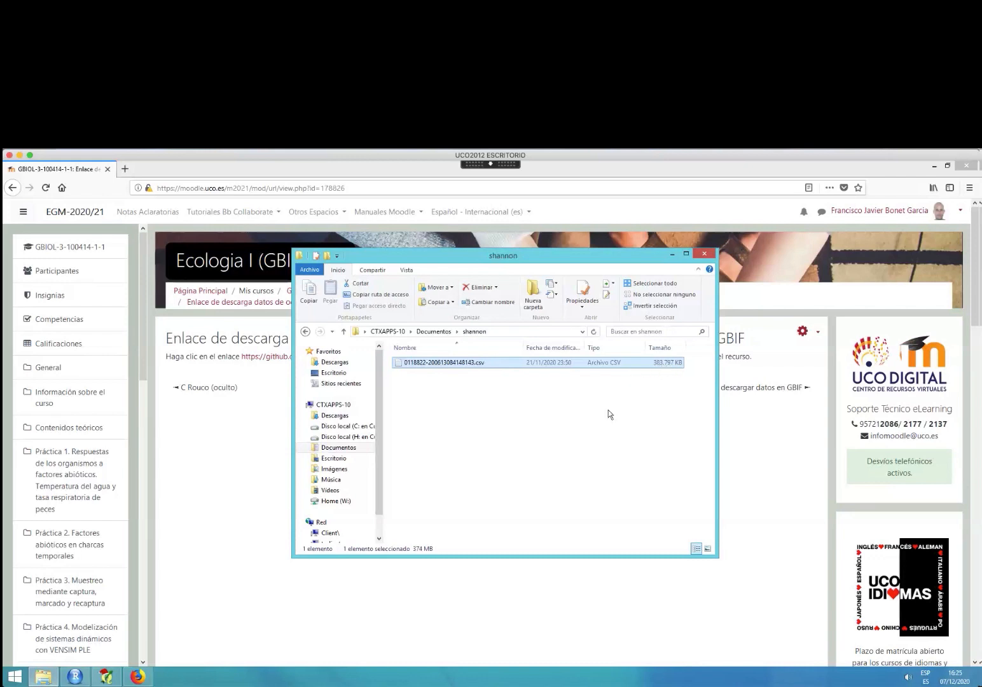
Open 0118822-200613084148143.csv for editing in Notepad++ and ignore the offered Plugin Manager update.
right_click(436, 364)
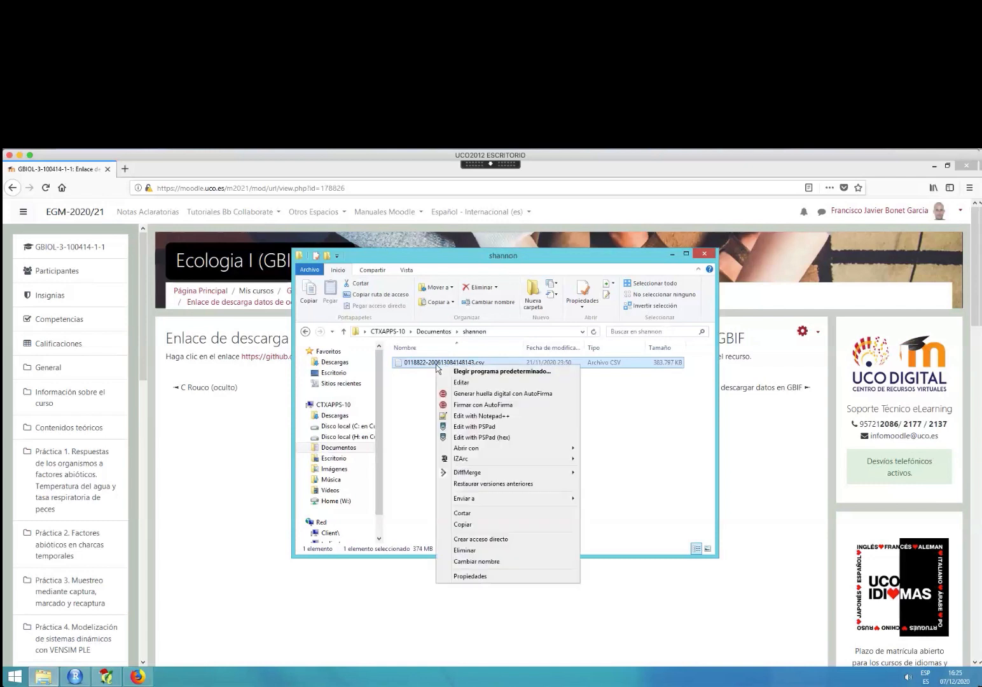
left_click(484, 417)
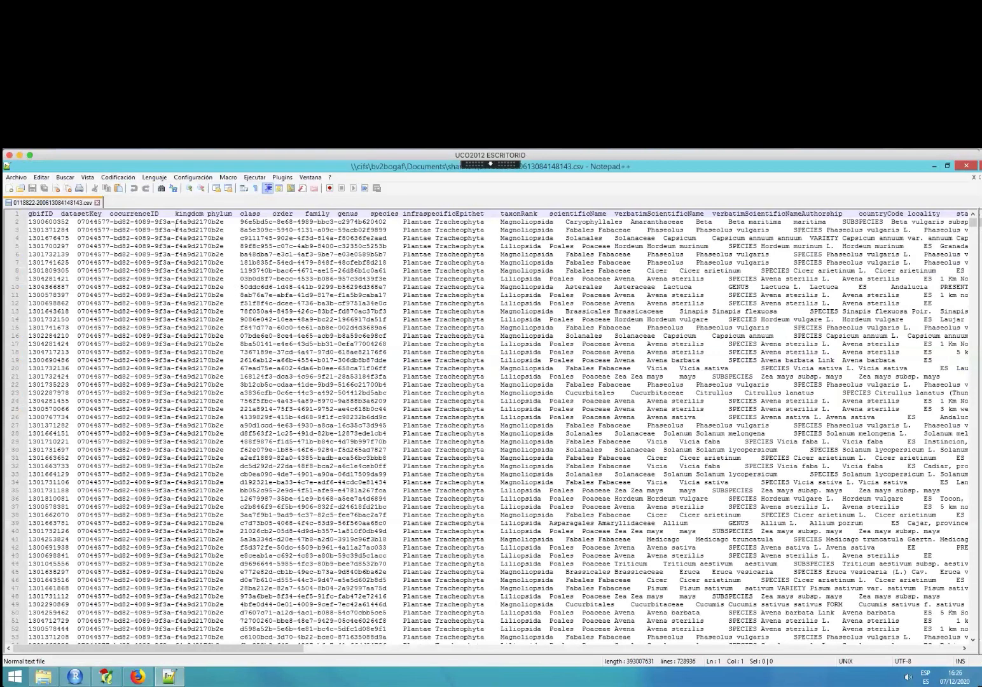
left_click_drag(222, 222, 240, 231)
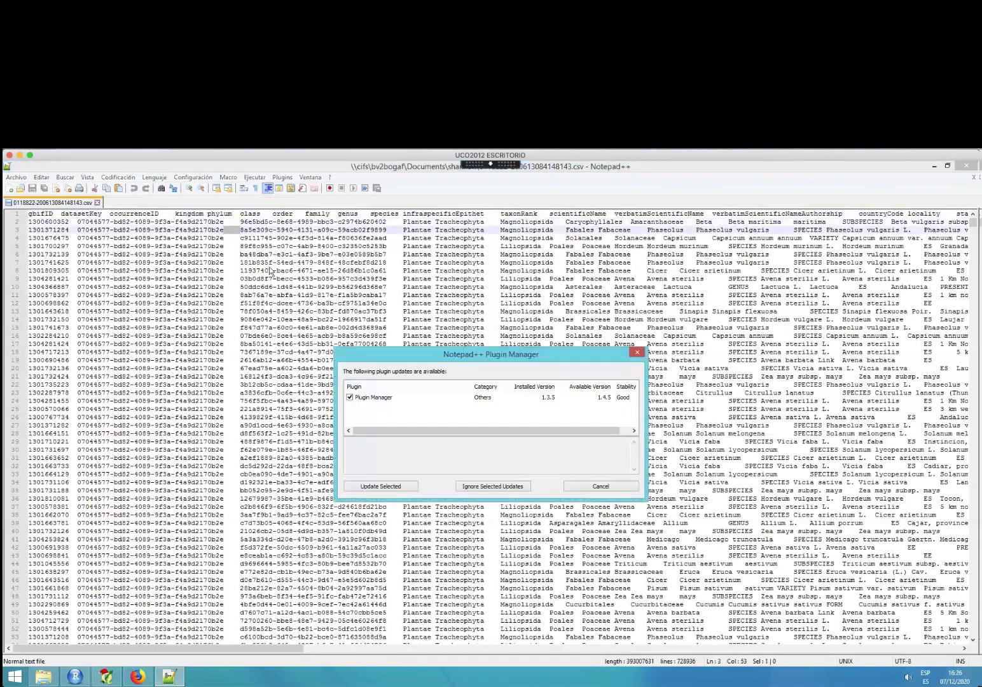
left_click(521, 484)
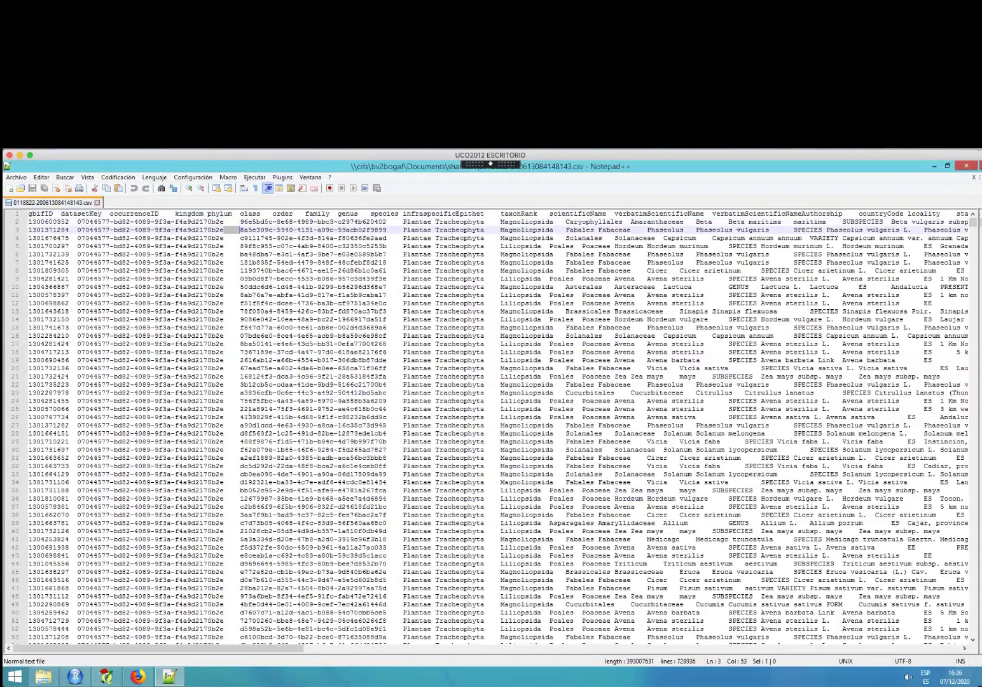
Examine the taxonomy, scientificName, decimalLatitude and decimalLongitude column headers of the occurrence CSV, and close the file and Notepad++.
left_click(224, 238)
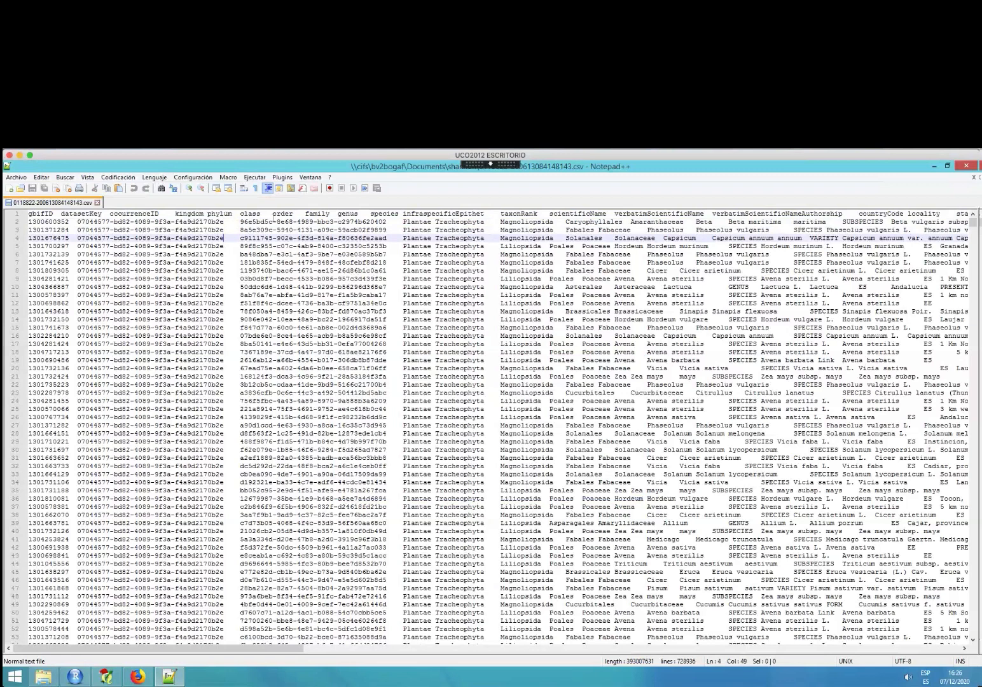
left_click_drag(175, 214, 609, 214)
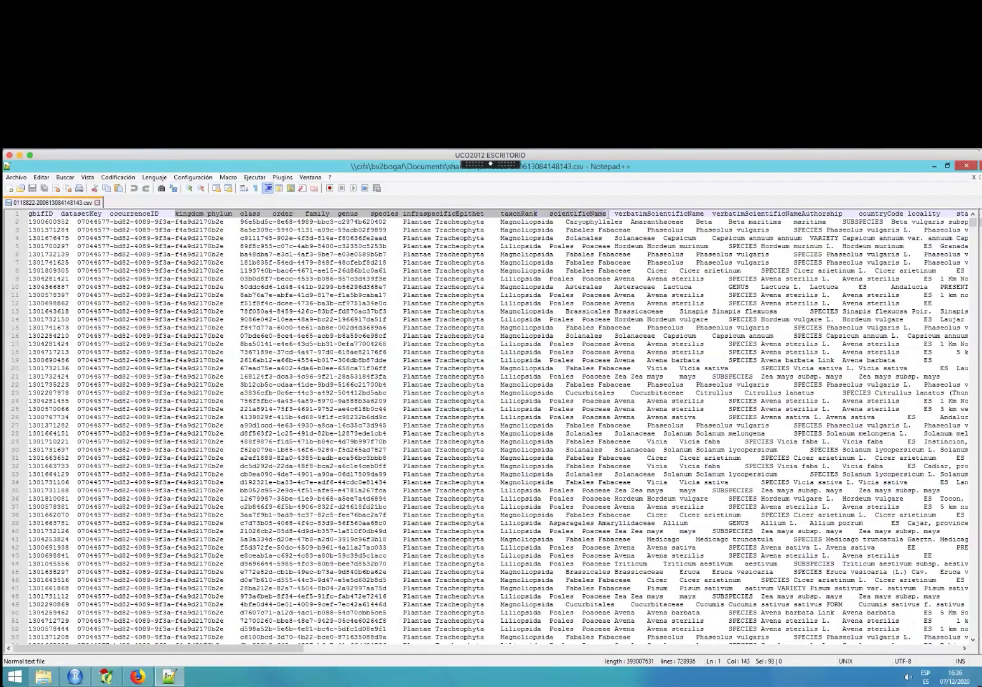
left_click(564, 215)
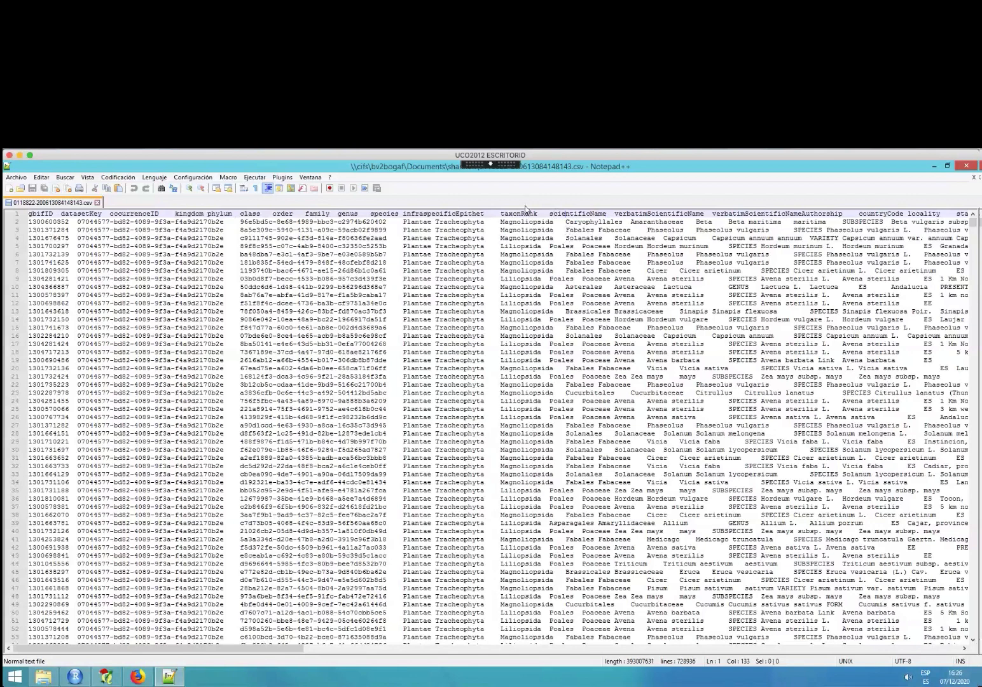
left_click_drag(549, 213, 609, 214)
left_click_drag(231, 649, 399, 655)
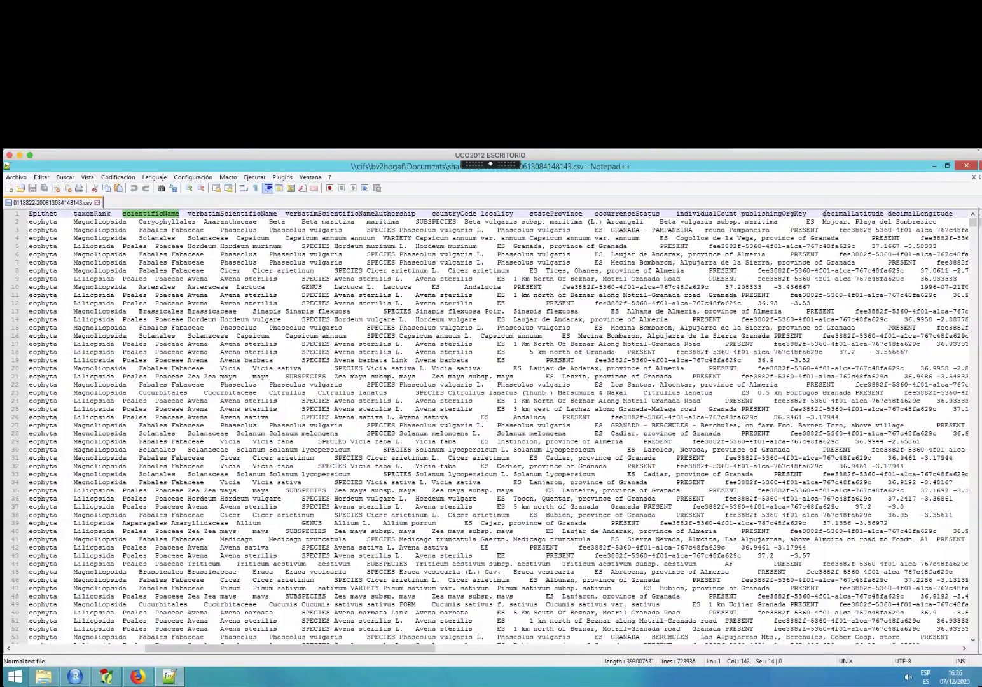
left_click_drag(822, 213, 956, 216)
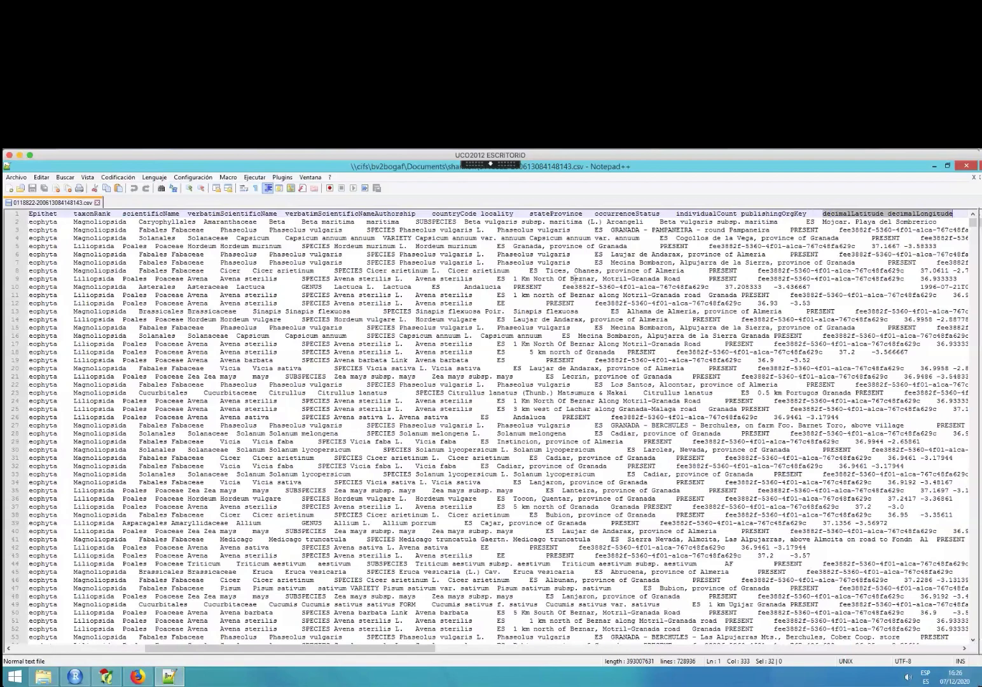
left_click(206, 369)
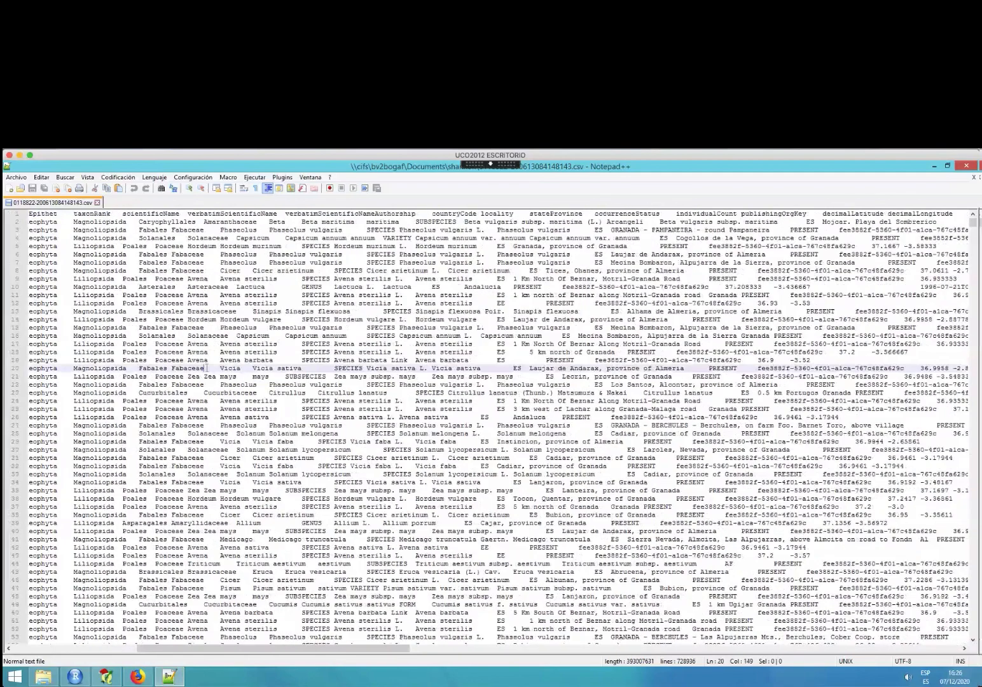
left_click(97, 203)
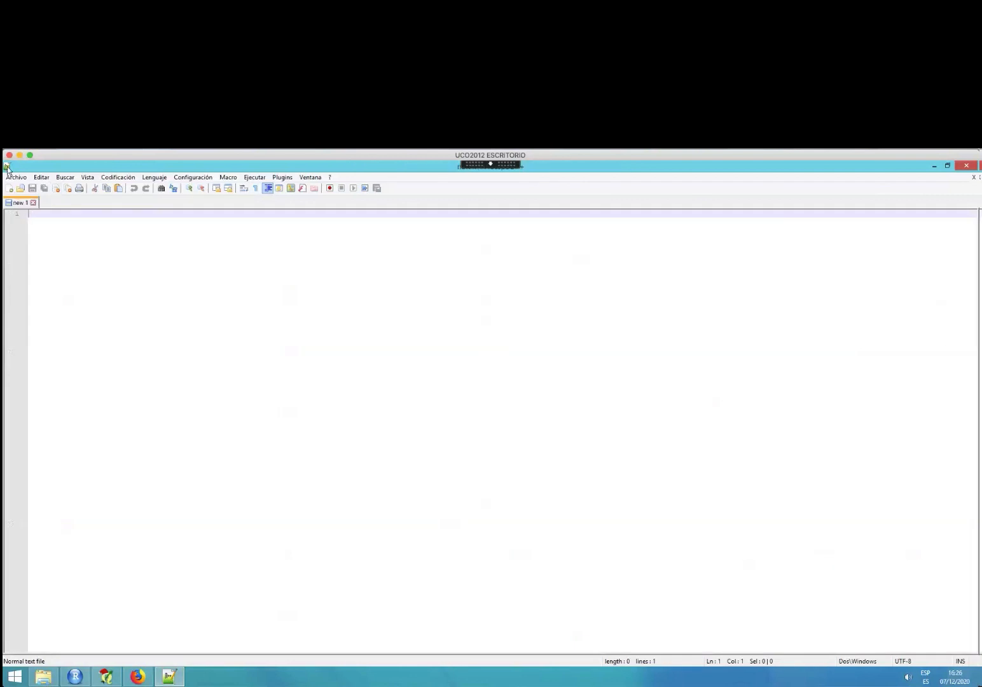
double_click(6, 167)
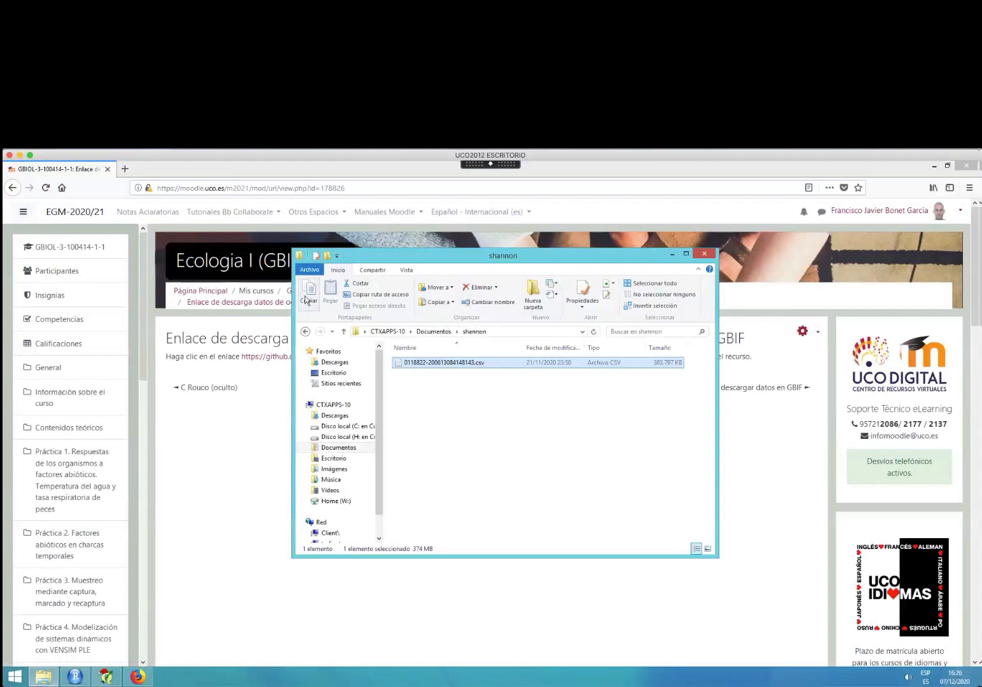
Switch to the Prezi presentation, review the ocurrencias_sierra_nevada.csv slides and outline the Descarga GBIF diamond in red.
key("super+Tab")
key("super+Tab")
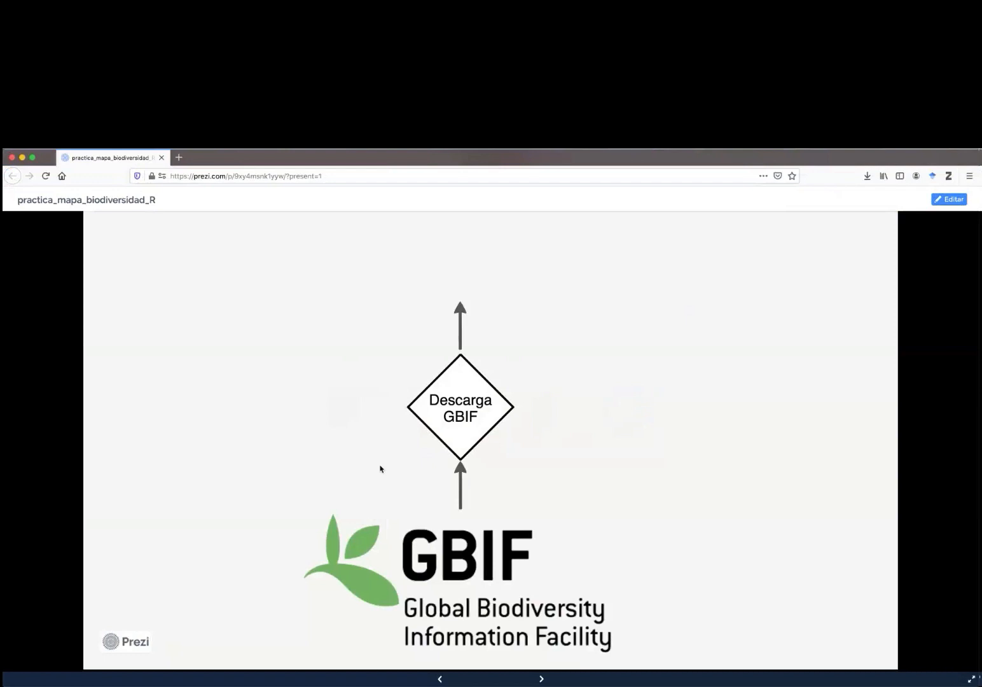
key("Right")
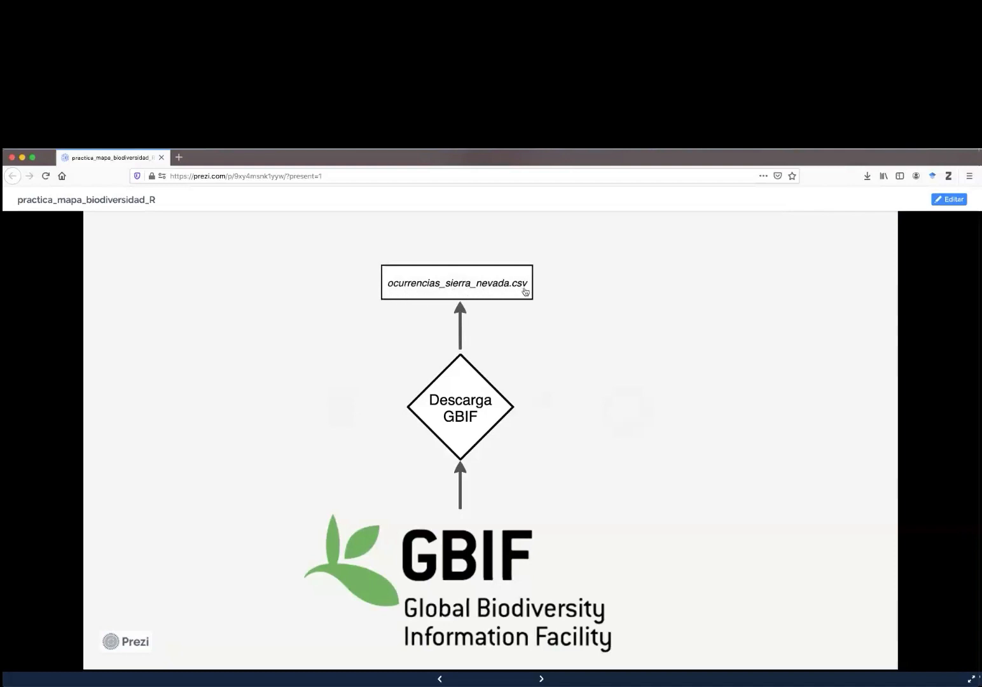
key("Right")
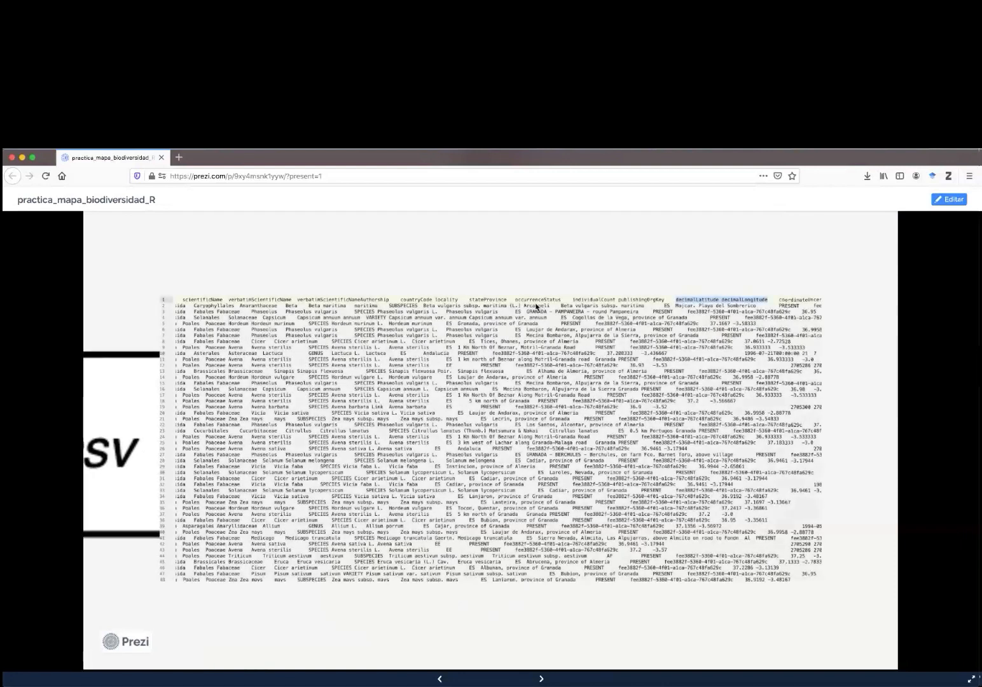
key("Right")
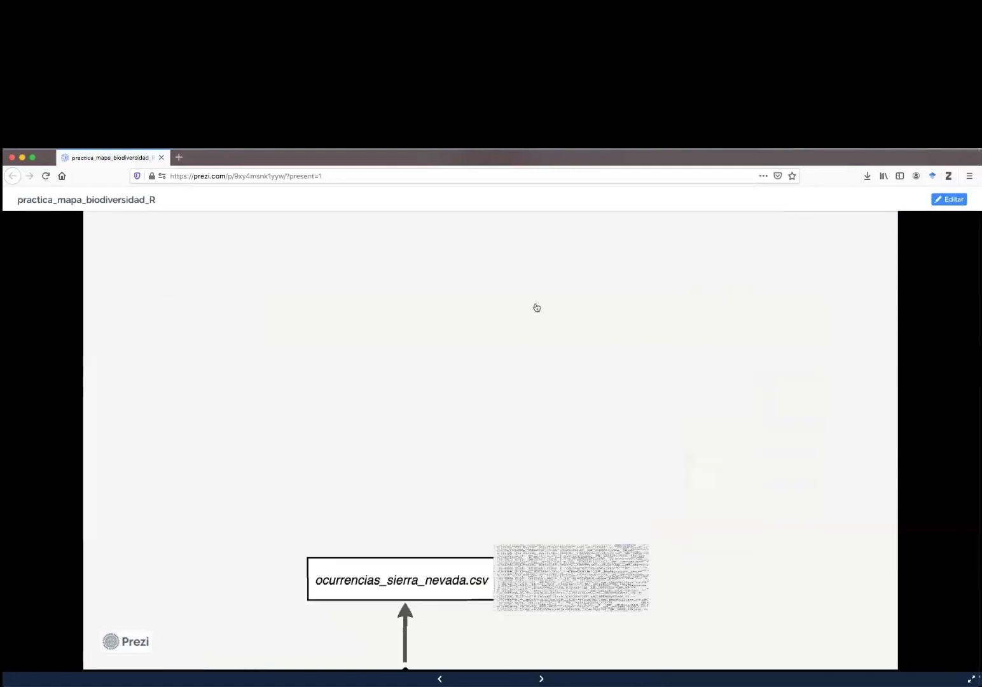
key("Right")
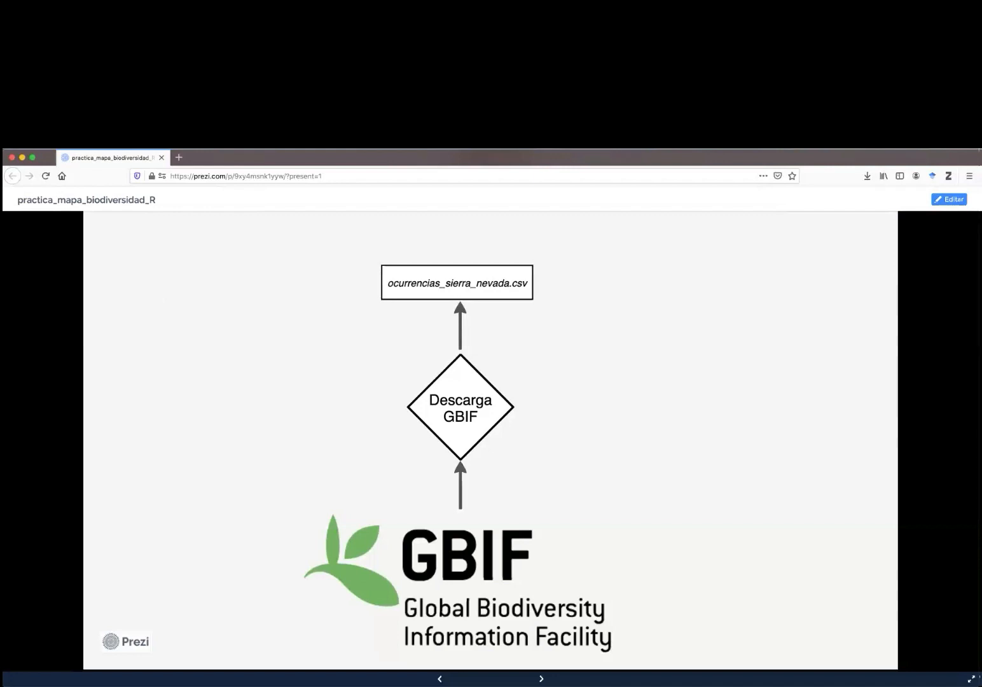
key("super+Tab")
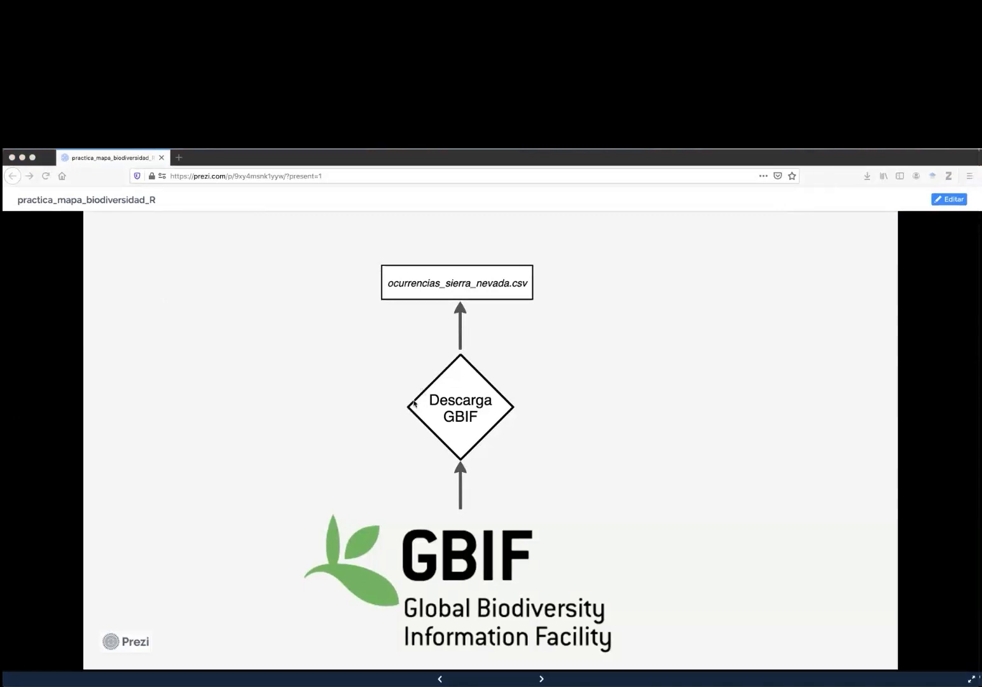
mouse_move(450, 352)
left_mouse_down()
mouse_move(389, 401)
mouse_move(469, 476)
mouse_move(544, 385)
mouse_move(449, 344)
left_mouse_up()
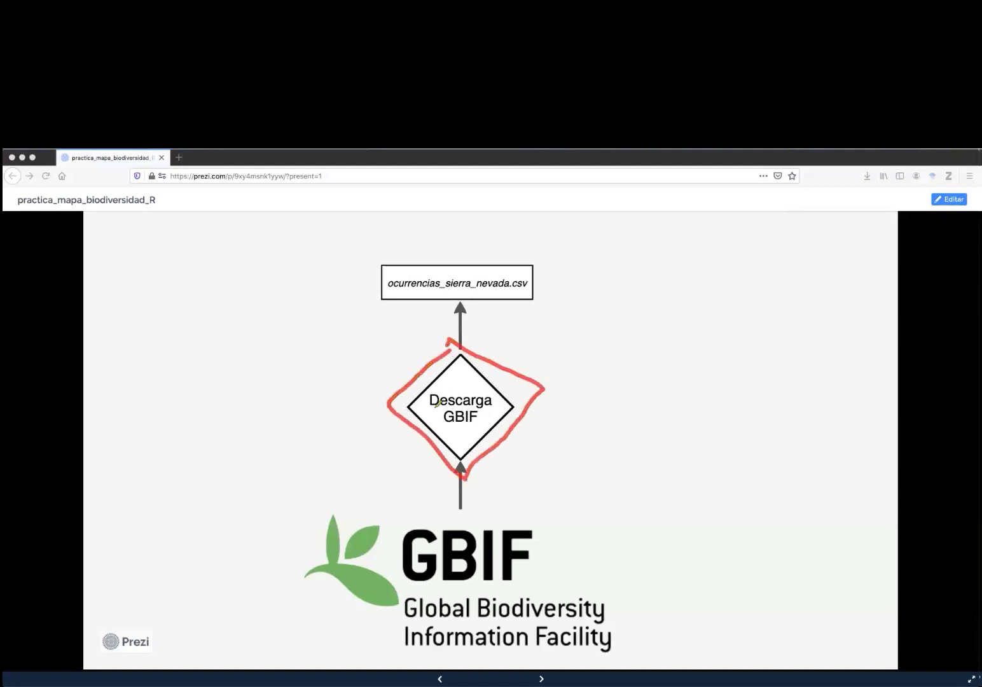
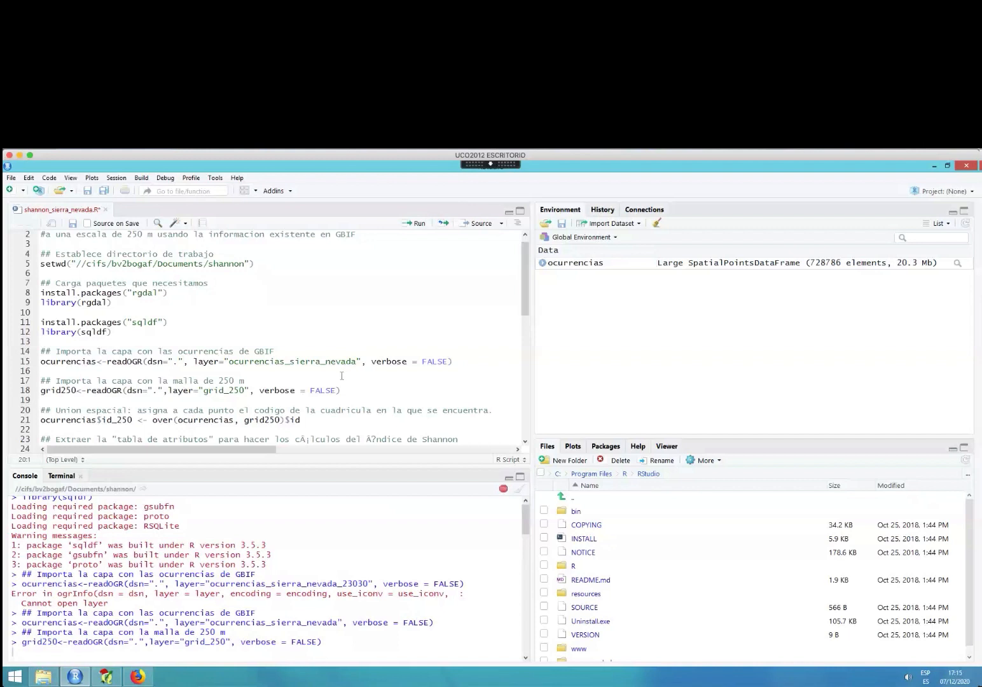
Switch to the Prezi presentation and review the slides on the grid250 object and its attribute table.
key("super+Tab")
key("Right")
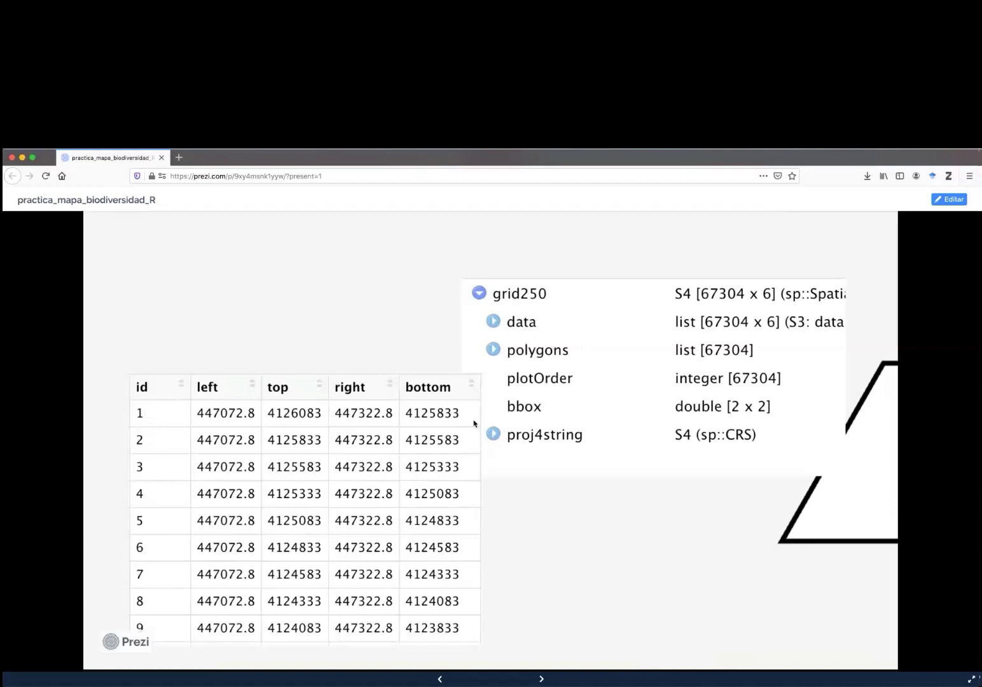
key("Right")
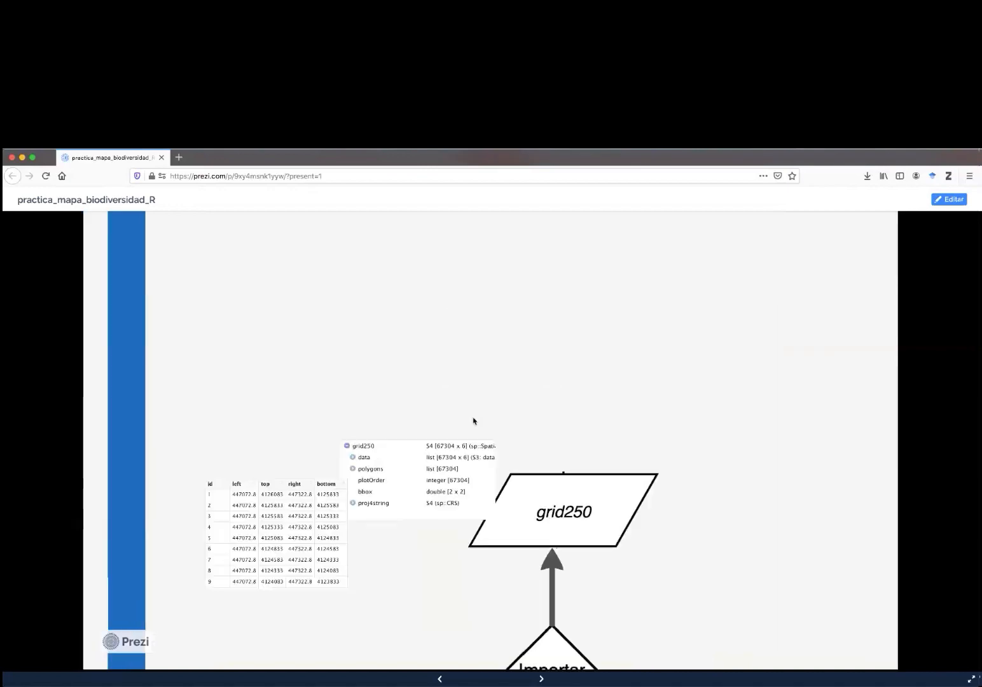
Switch to RStudio, expand the grid250 object in the environment to examine its structure, and collapse it again.
key("super+Tab")
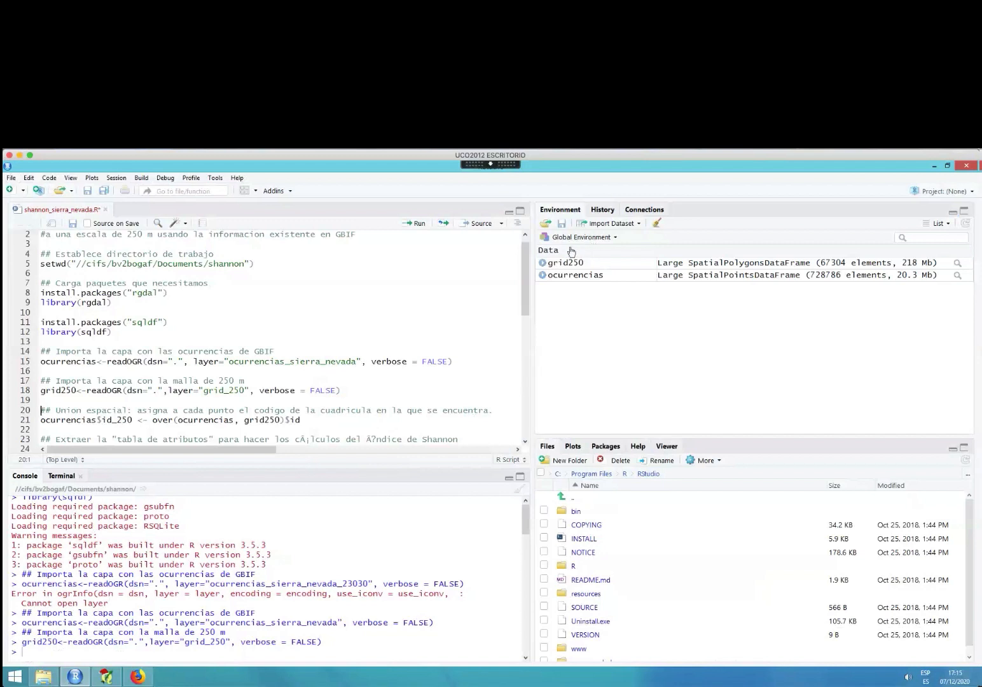
left_click(542, 262)
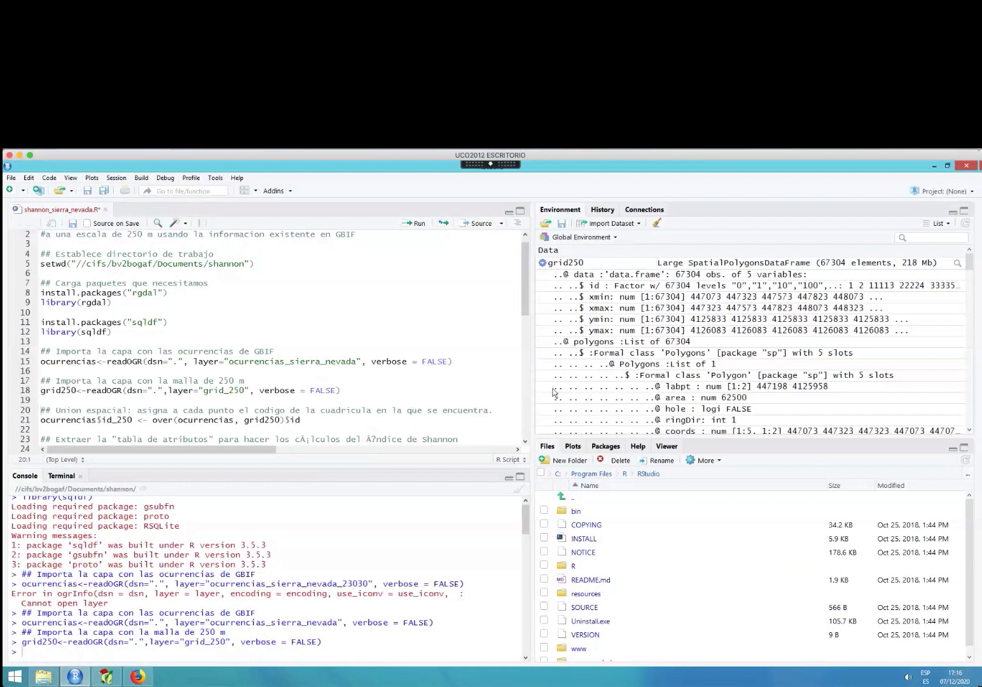
left_click(543, 263)
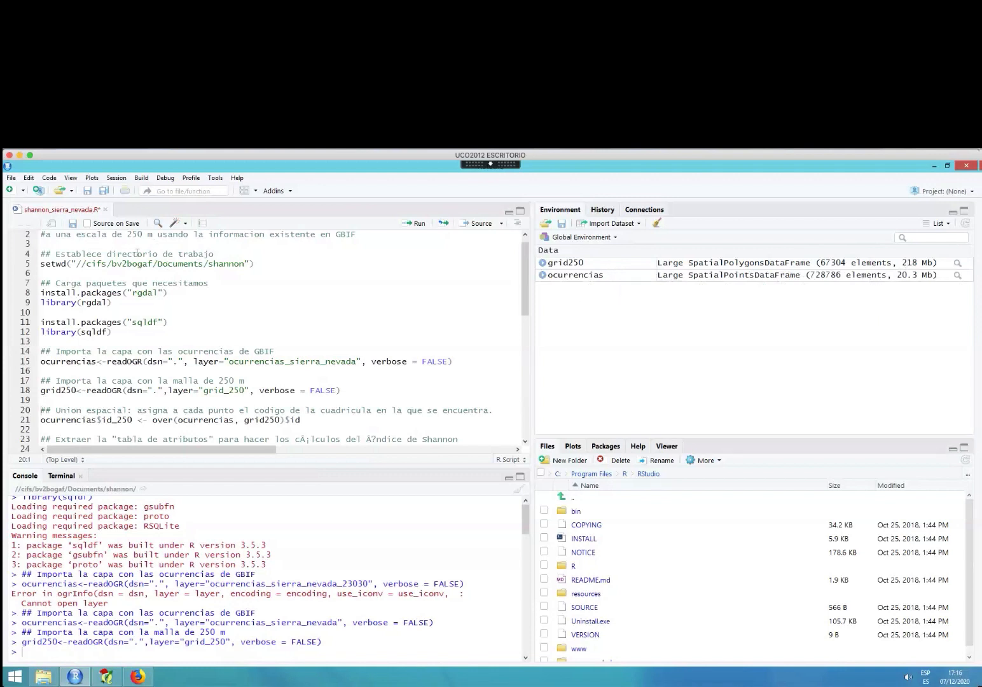
Save the R workspace in the shannon folder under the name sesion_trabajo_R.
left_click(117, 179)
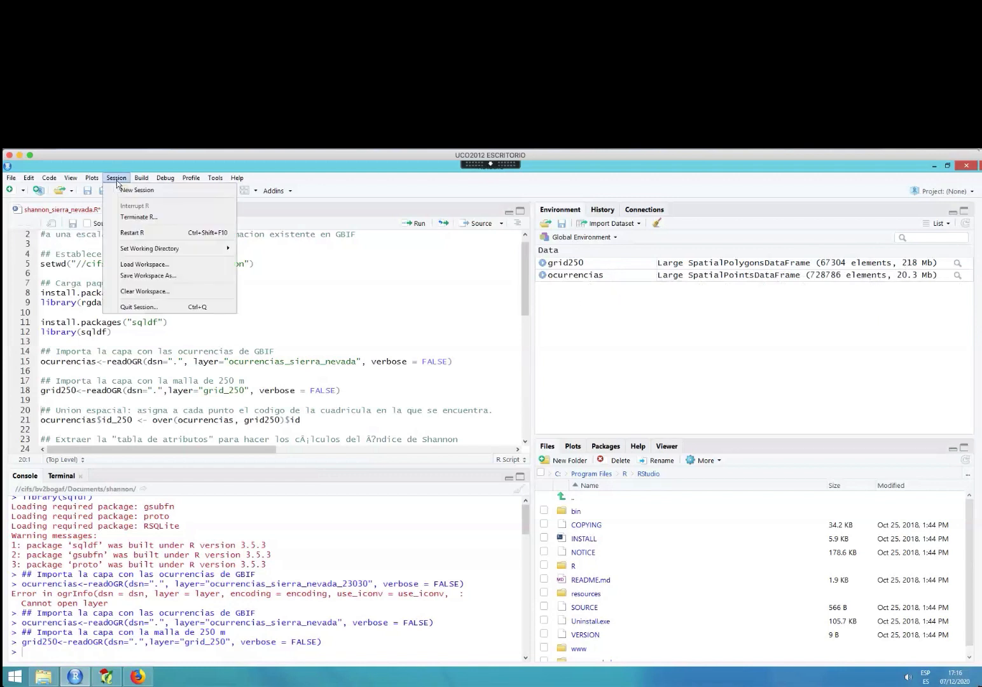
left_click(141, 275)
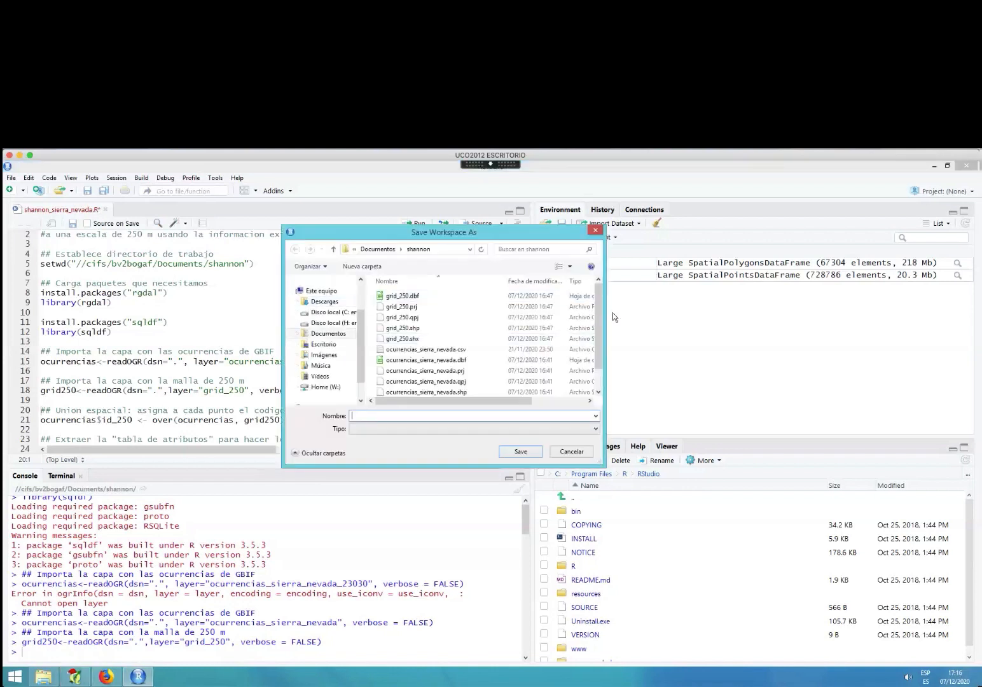
scroll(596, 300, "down", 1)
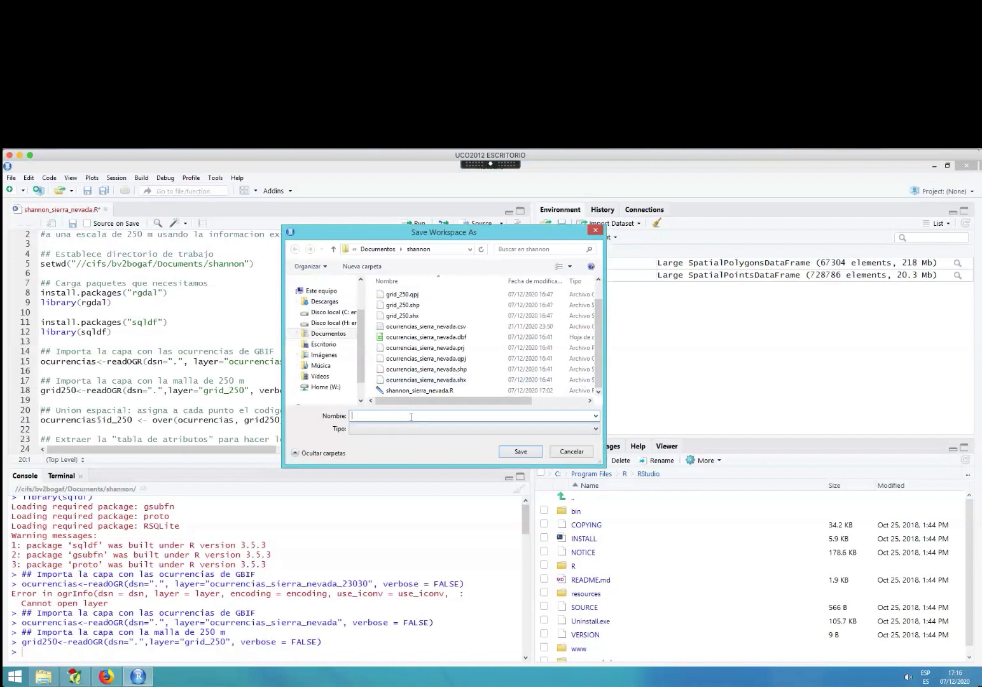
type("sesion_trabajo_R")
key("Return")
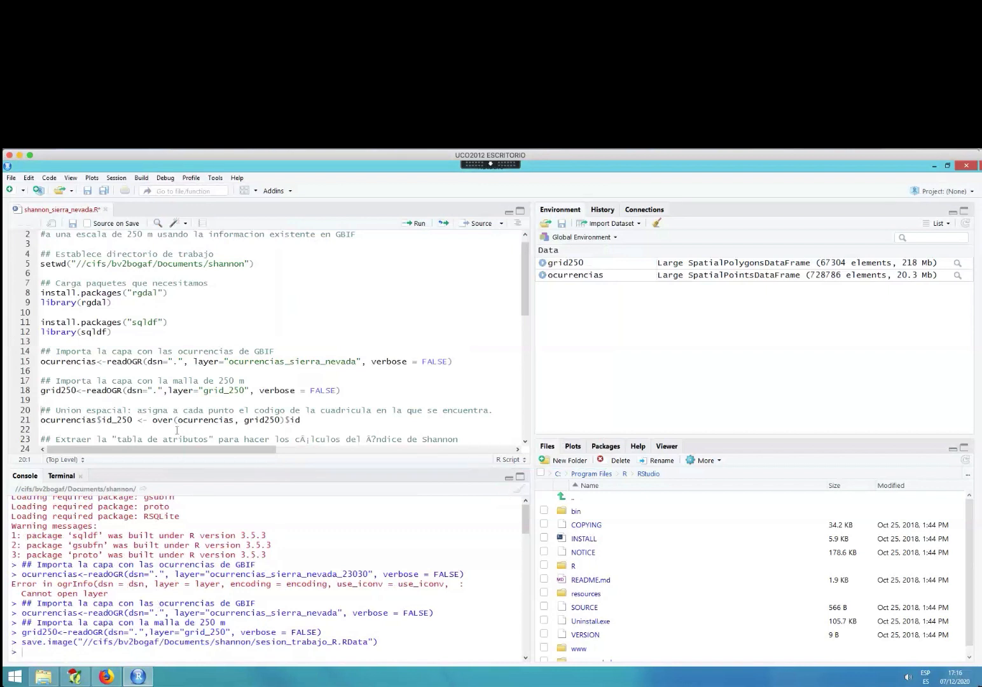
Examine the spatial join comment on line 20 and the ocurrencias$id_250 assignment target on line 21 of the script.
left_click(56, 419)
left_click_drag(42, 410, 495, 411)
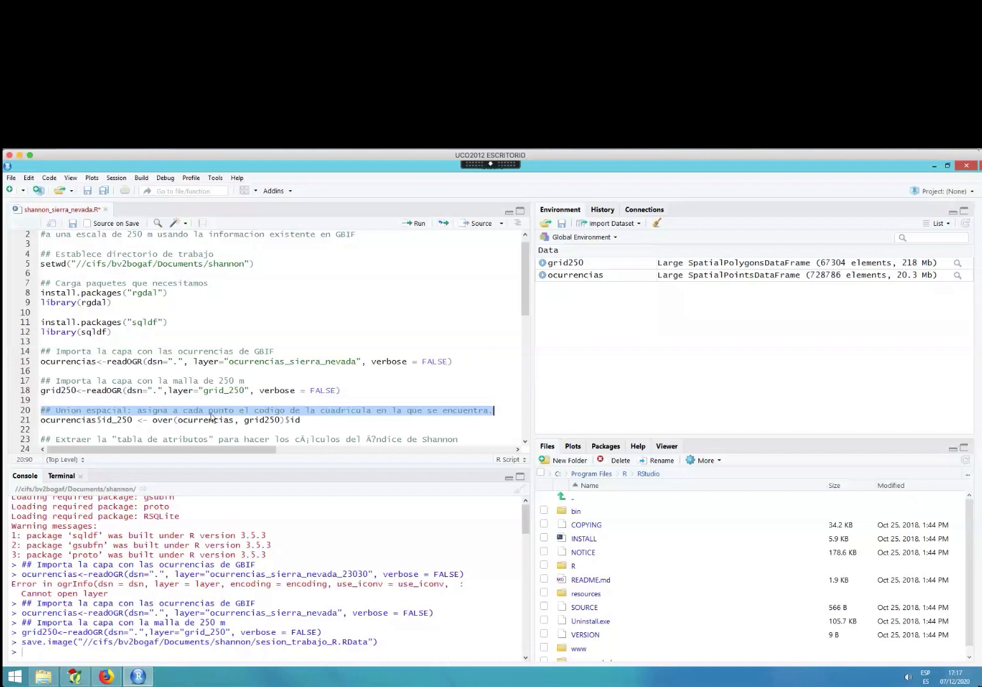
left_click(207, 412)
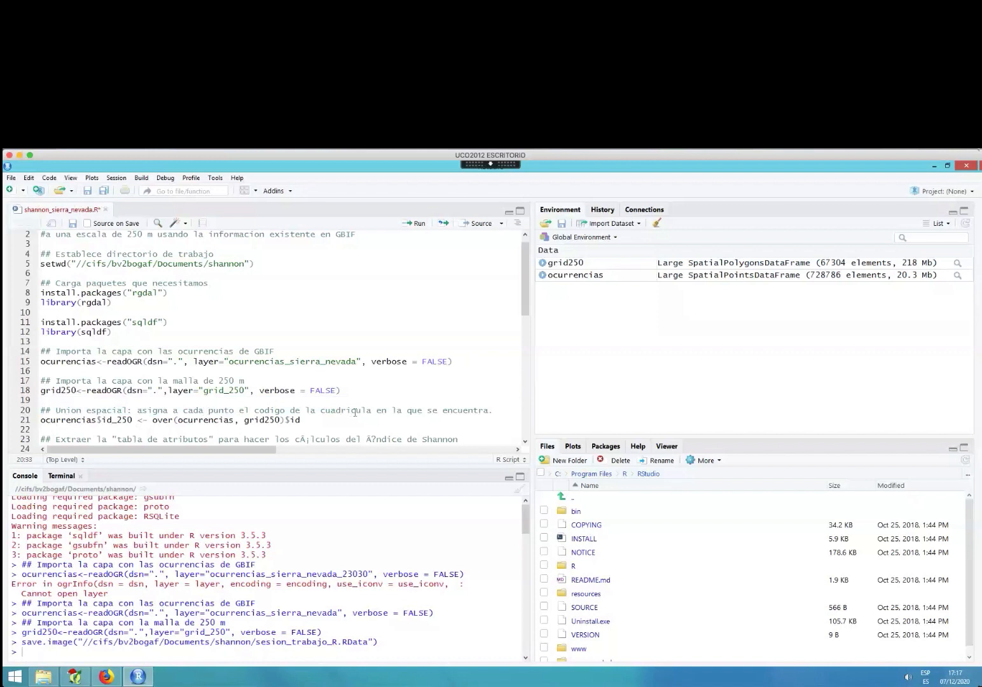
key("super+Tab")
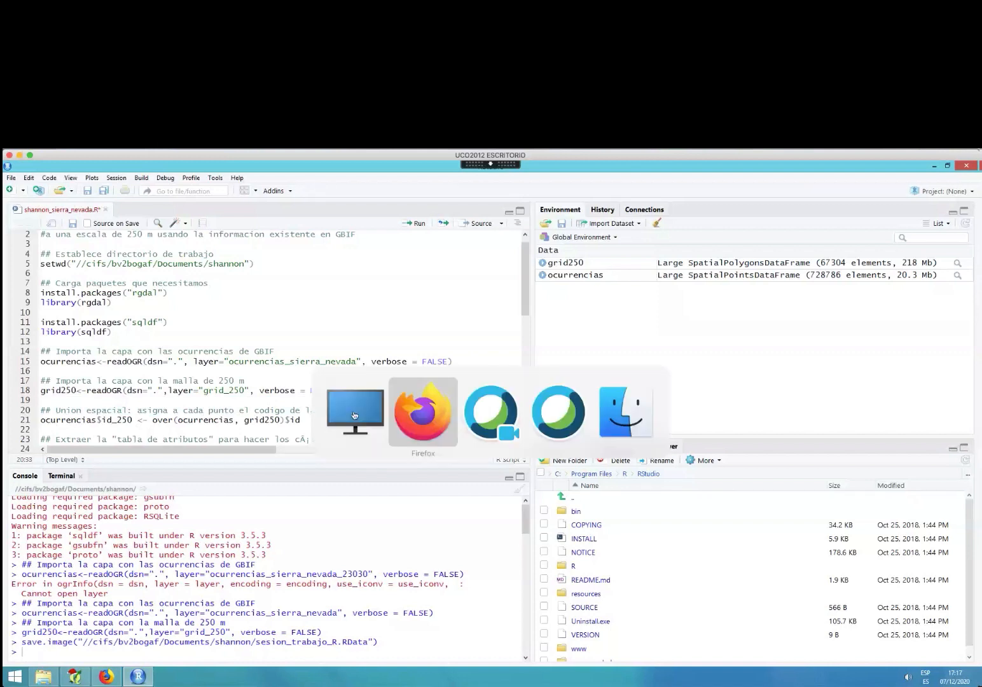
left_click(354, 415)
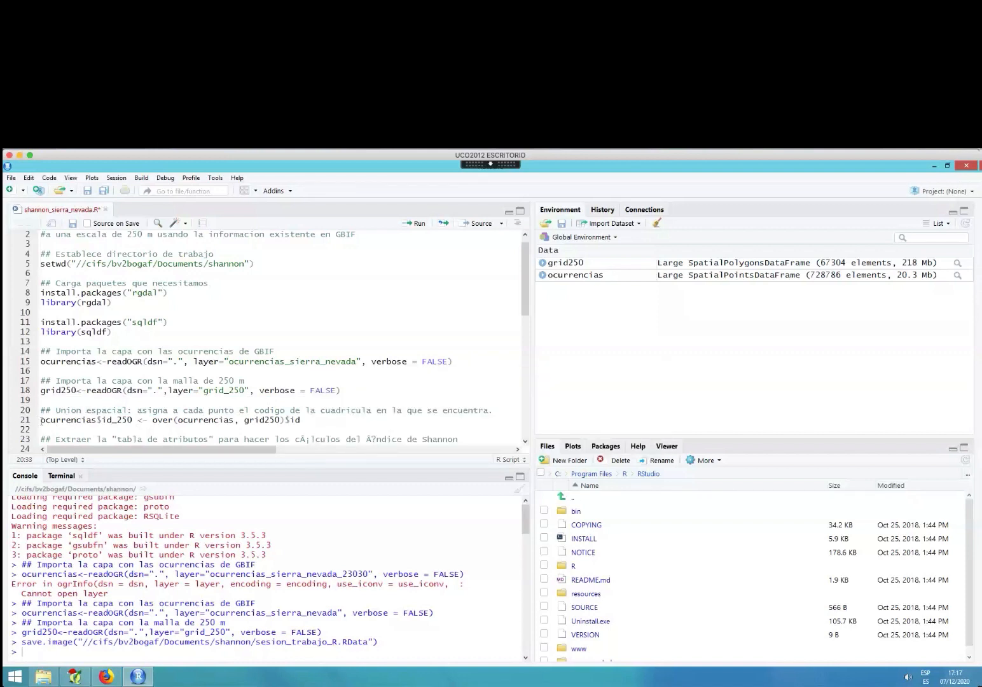
scroll(41, 420, "down", 5)
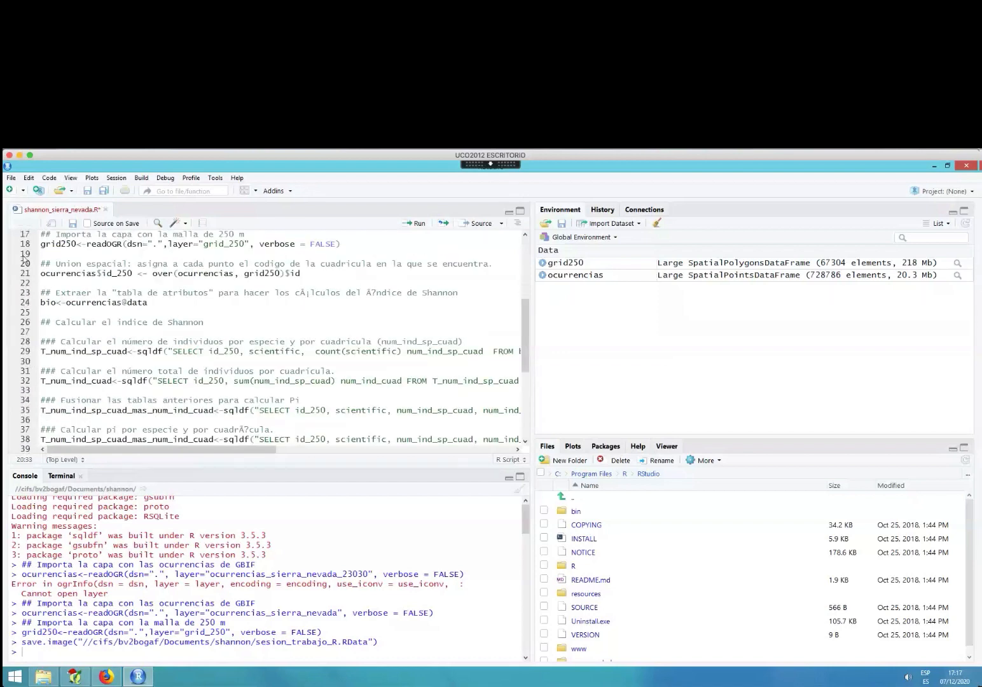
left_click(41, 272)
left_click_drag(41, 273, 133, 273)
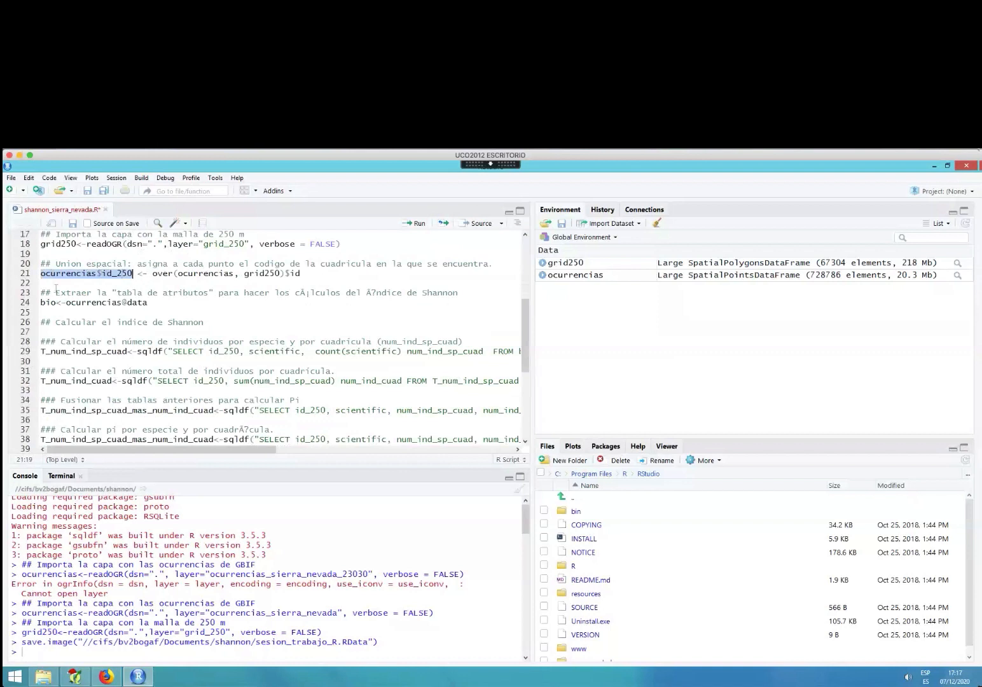
left_click(71, 273)
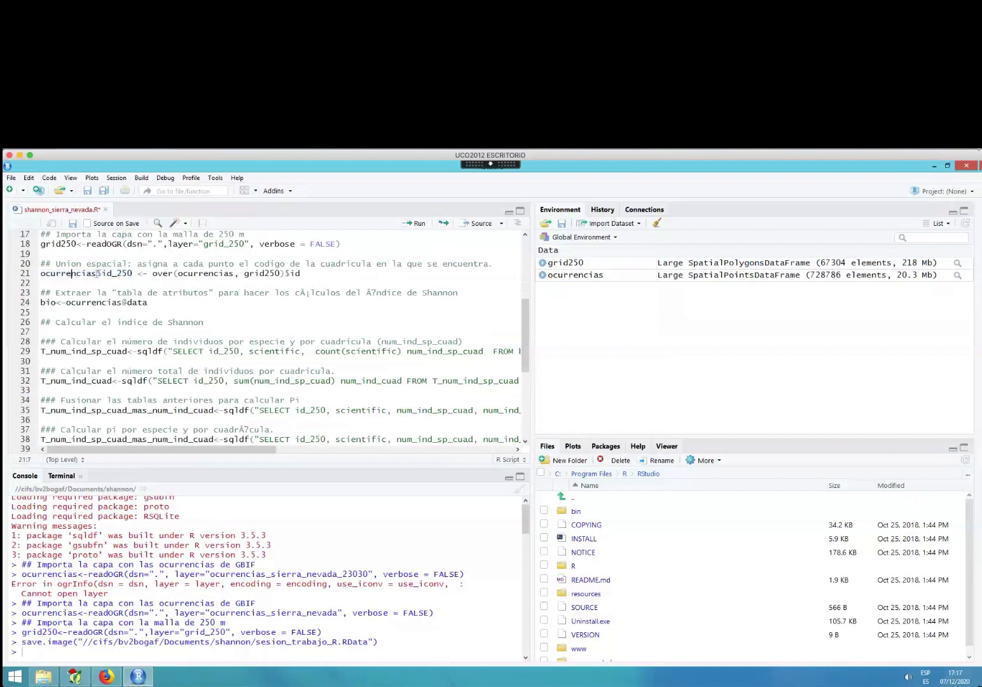
left_click_drag(132, 273, 36, 273)
left_click_drag(111, 273, 39, 274)
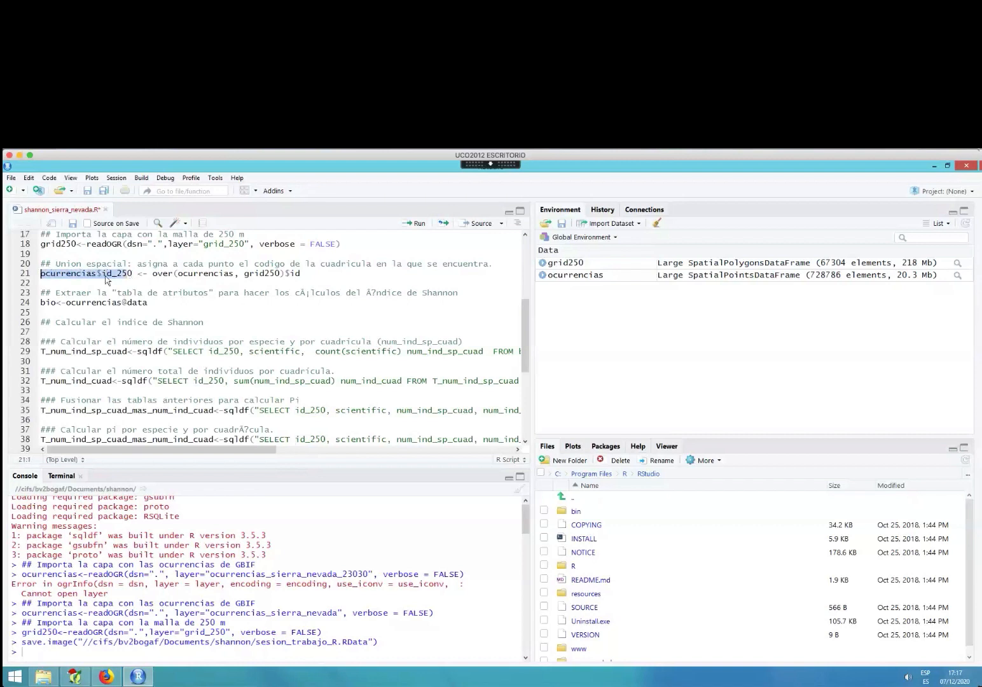
left_click(77, 273)
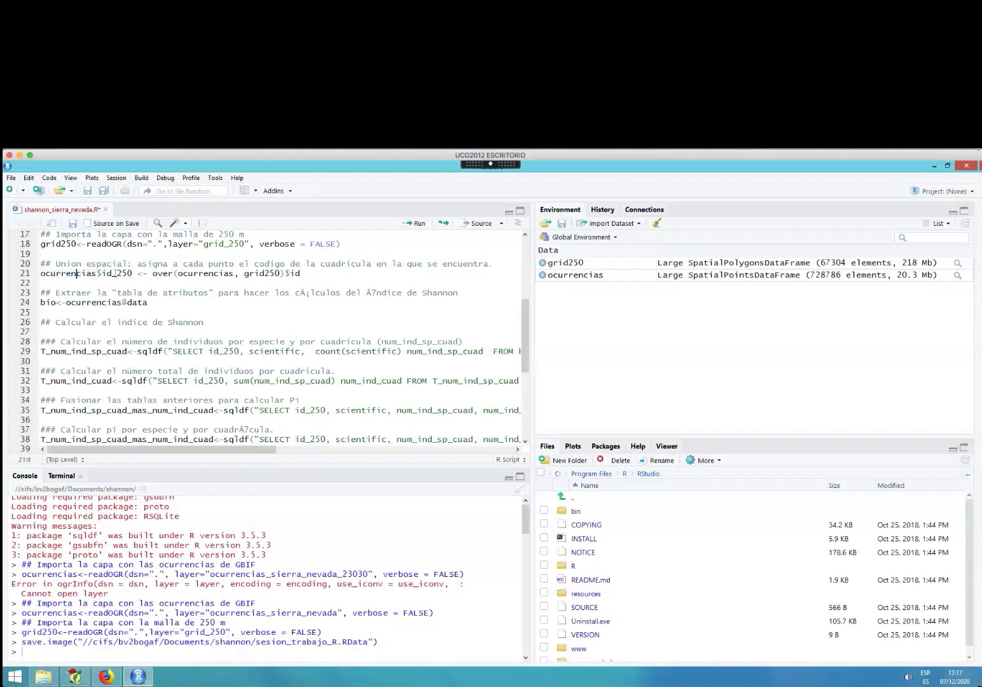
left_click(97, 274)
key("Right")
Examine the over function on line 21, its ocurrencias and grid250 arguments, and the $id field it extracts.
double_click(162, 274)
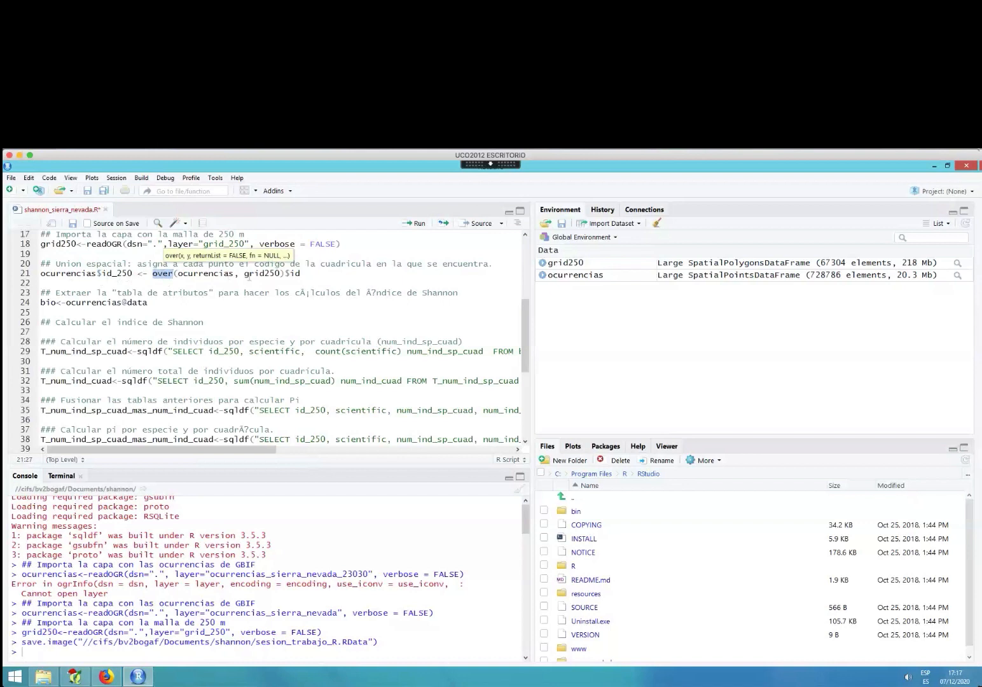
double_click(257, 273)
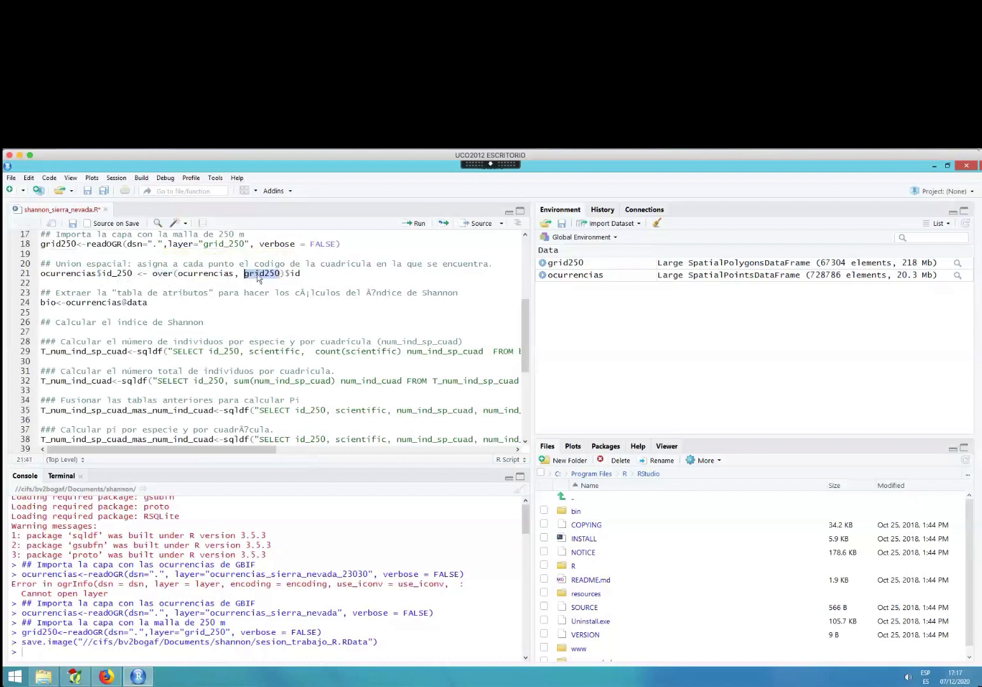
double_click(199, 273)
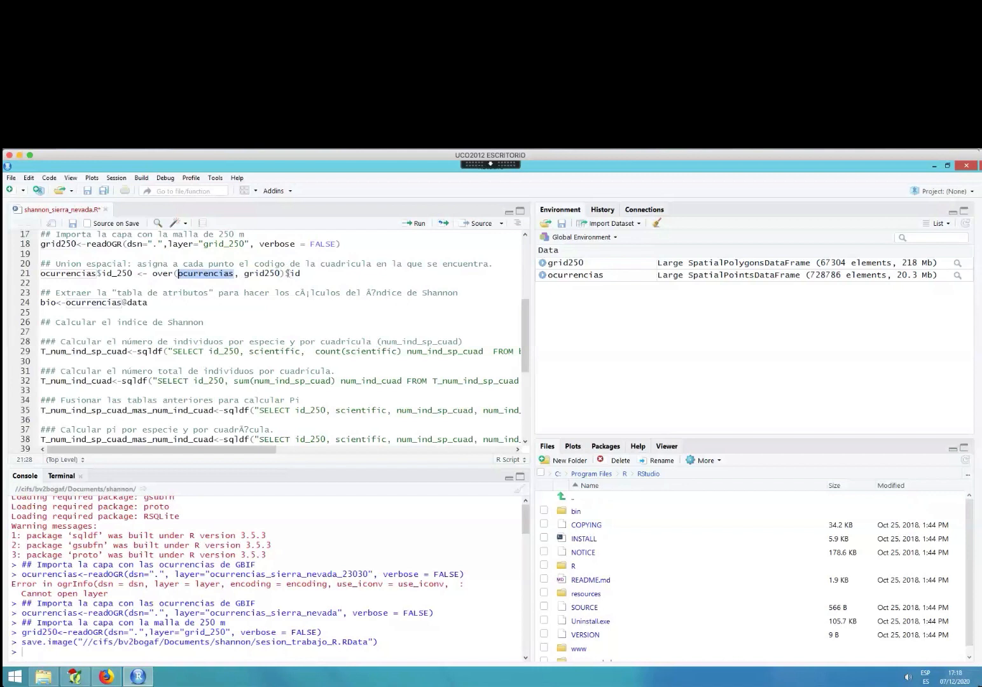
left_click_drag(286, 273, 304, 274)
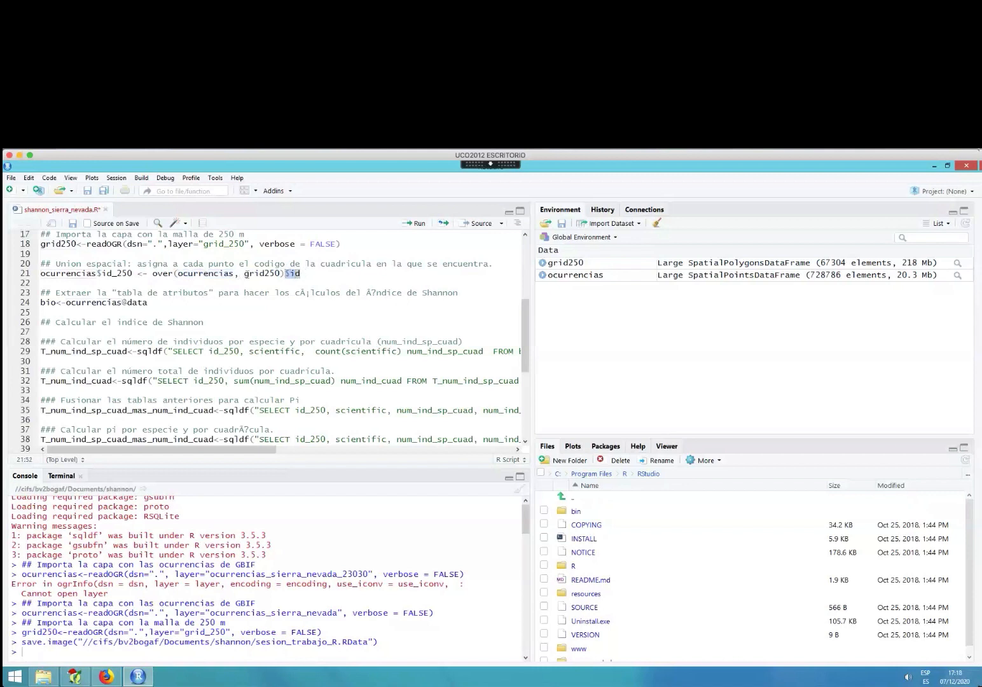
left_click_drag(244, 273, 178, 273)
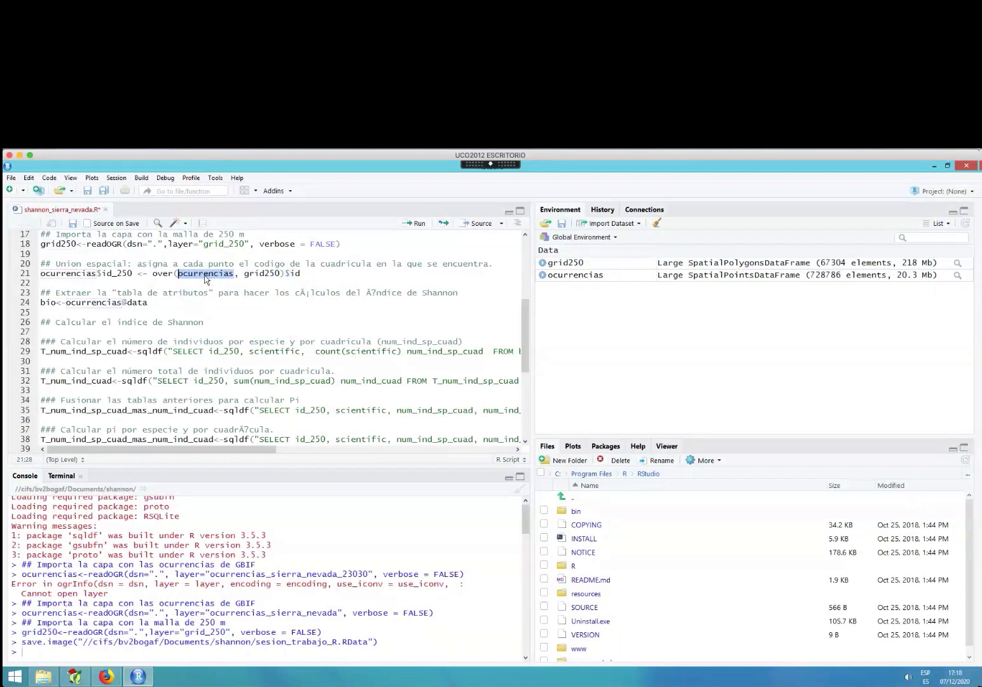
left_click_drag(244, 273, 280, 274)
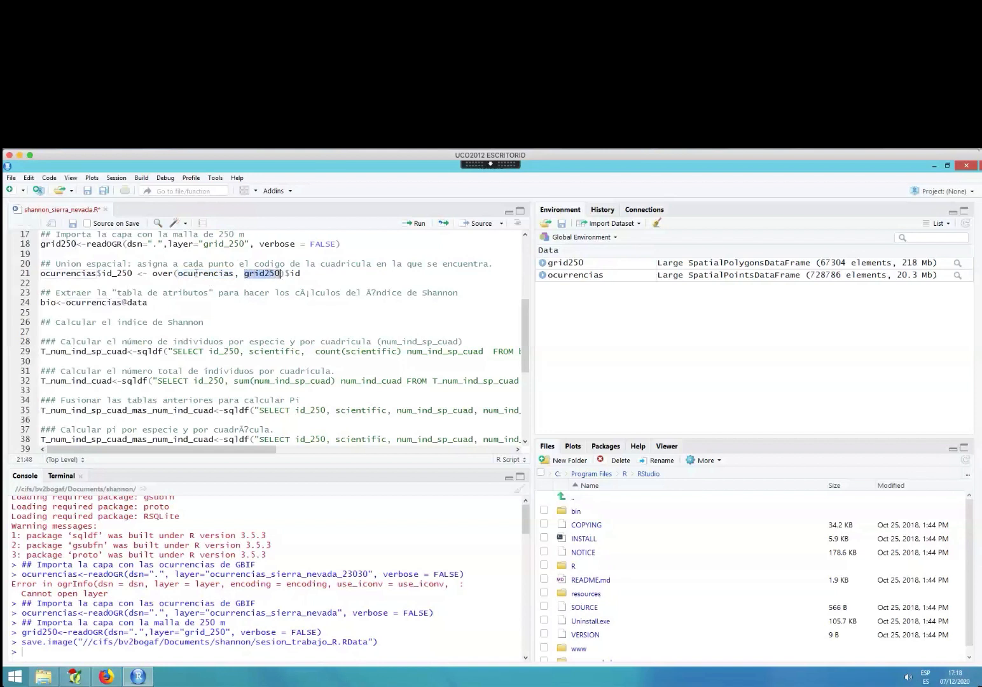
left_click(178, 274)
left_click_drag(178, 273, 280, 273)
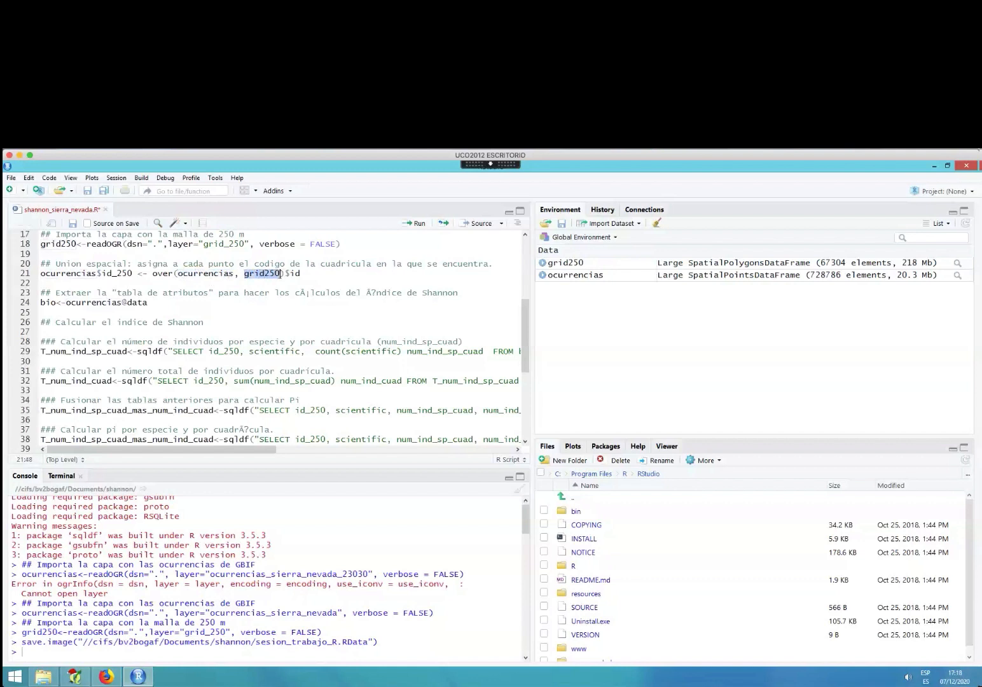
double_click(161, 274)
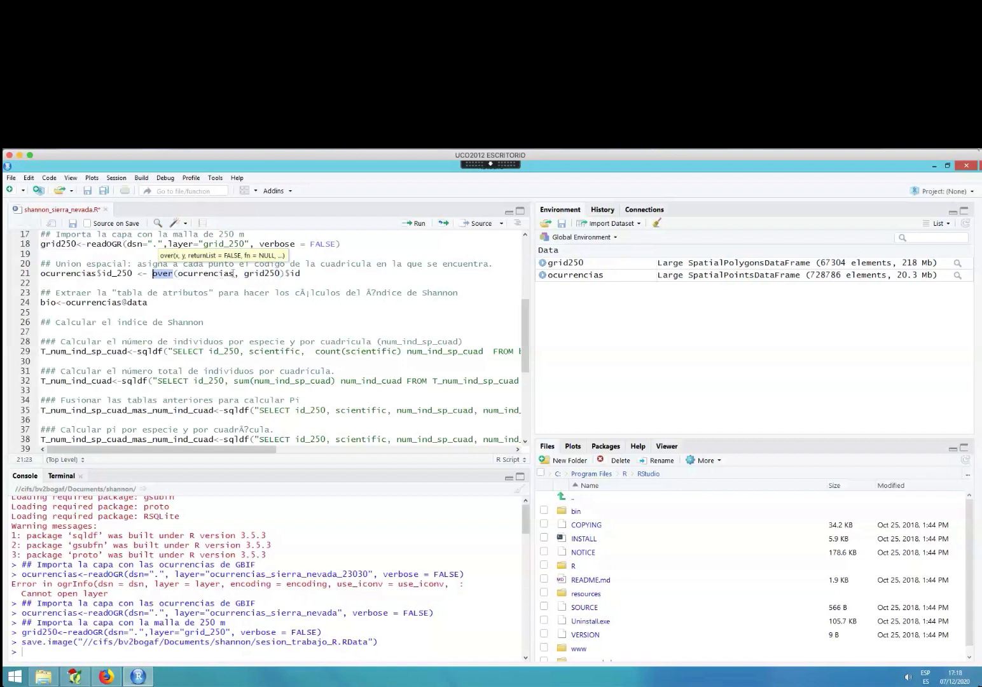
left_click(233, 273)
left_click_drag(181, 273, 177, 272)
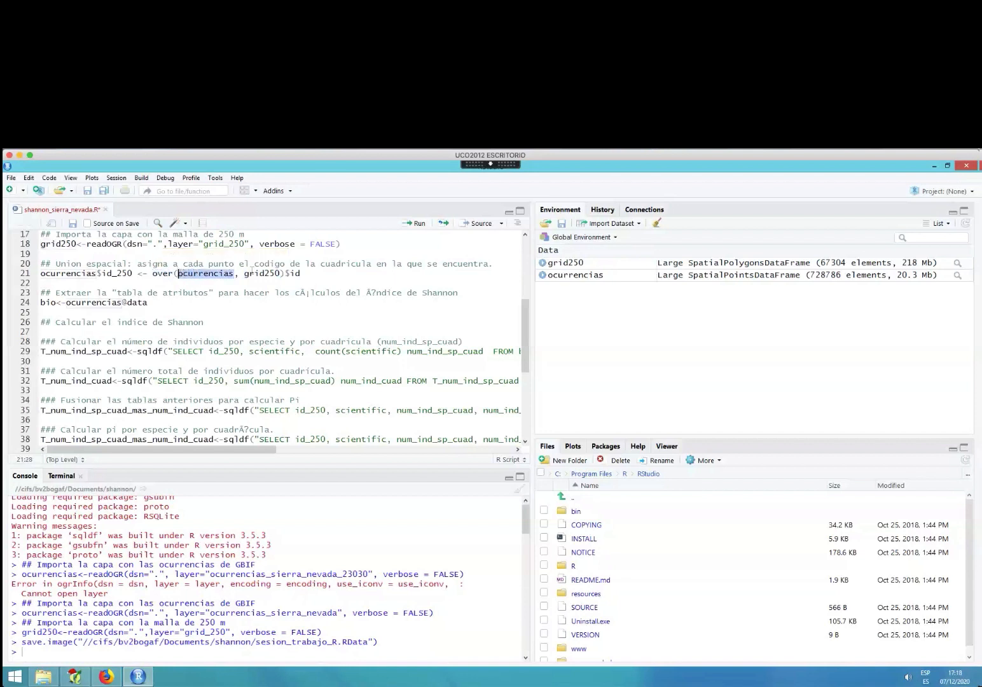
mouse_move(245, 273)
left_mouse_down()
mouse_move(290, 274)
mouse_move(244, 273)
left_mouse_up()
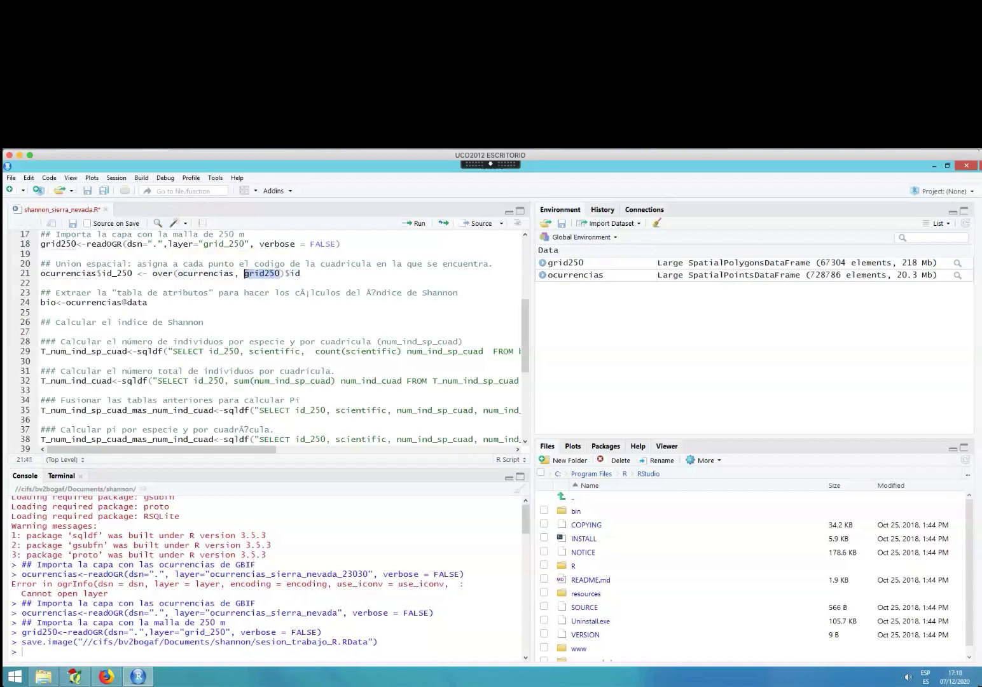
Run line 21 to assign each occurrence the id of its grid cell: ocurrencias$id_250 <- over(ocurrencias, grid250)$id.
left_click(199, 274)
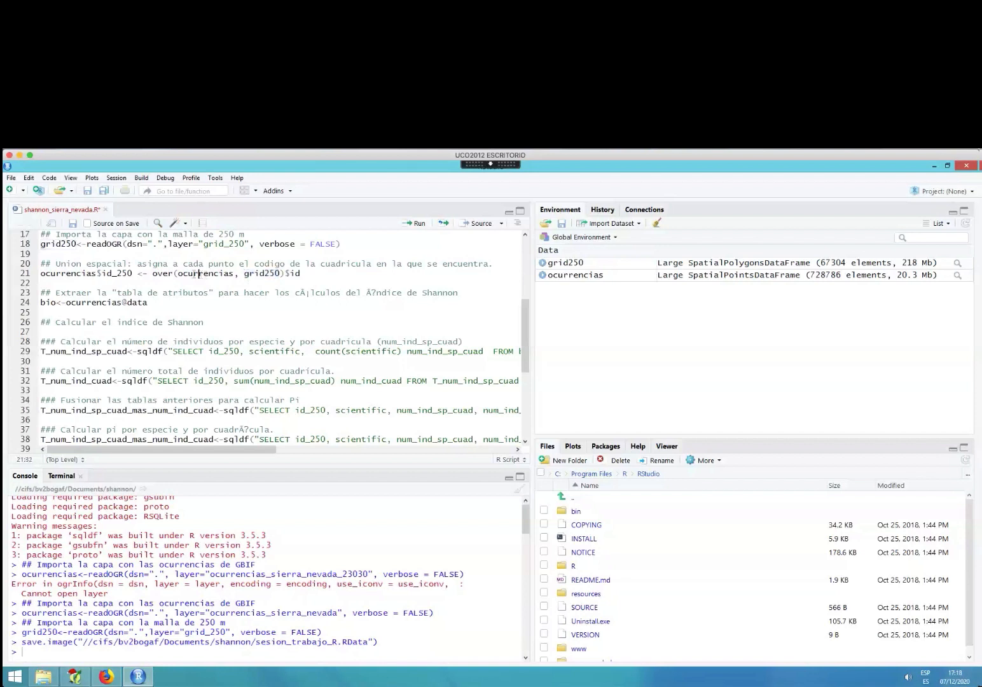
left_click(417, 226)
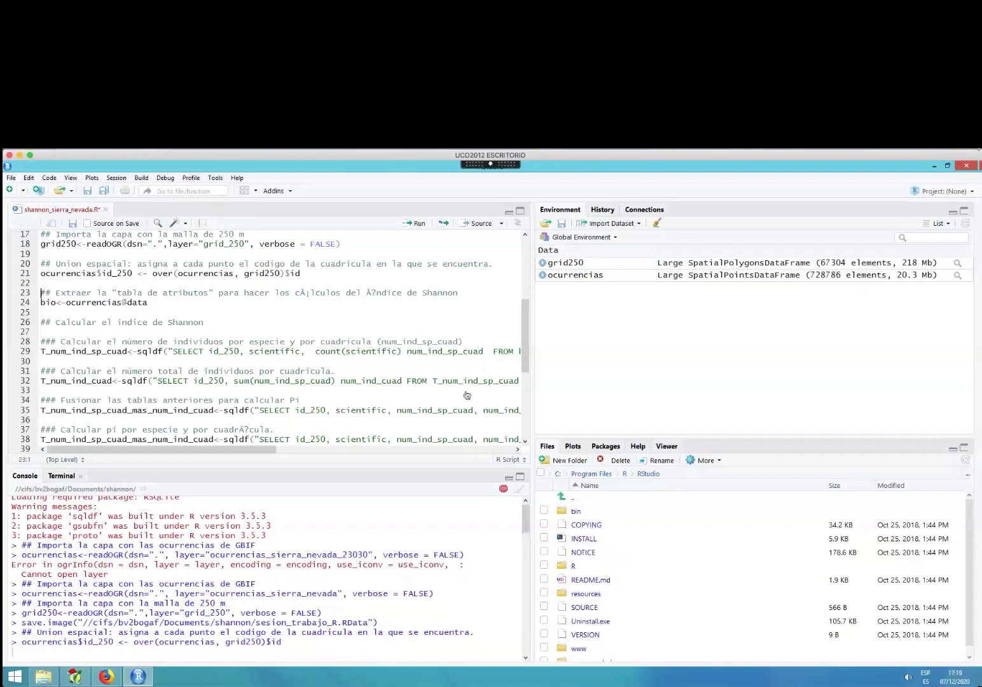
Switch to the Prezi presentation and review the over diagram, the ocurrencias$id_250 output and the slide of its attribute table.
key("super+Tab")
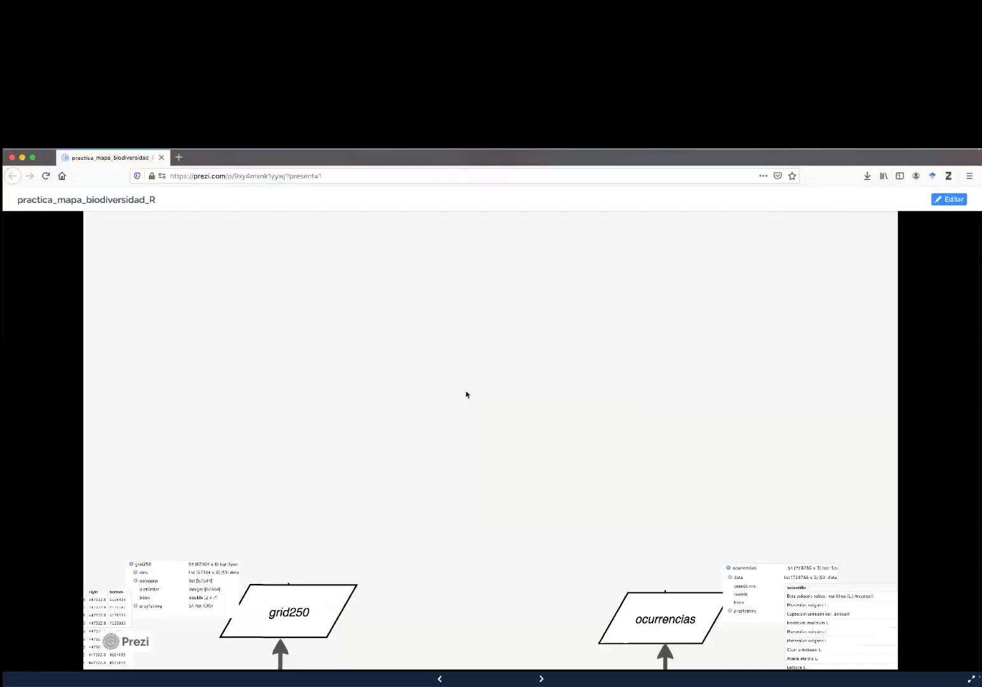
key("Right")
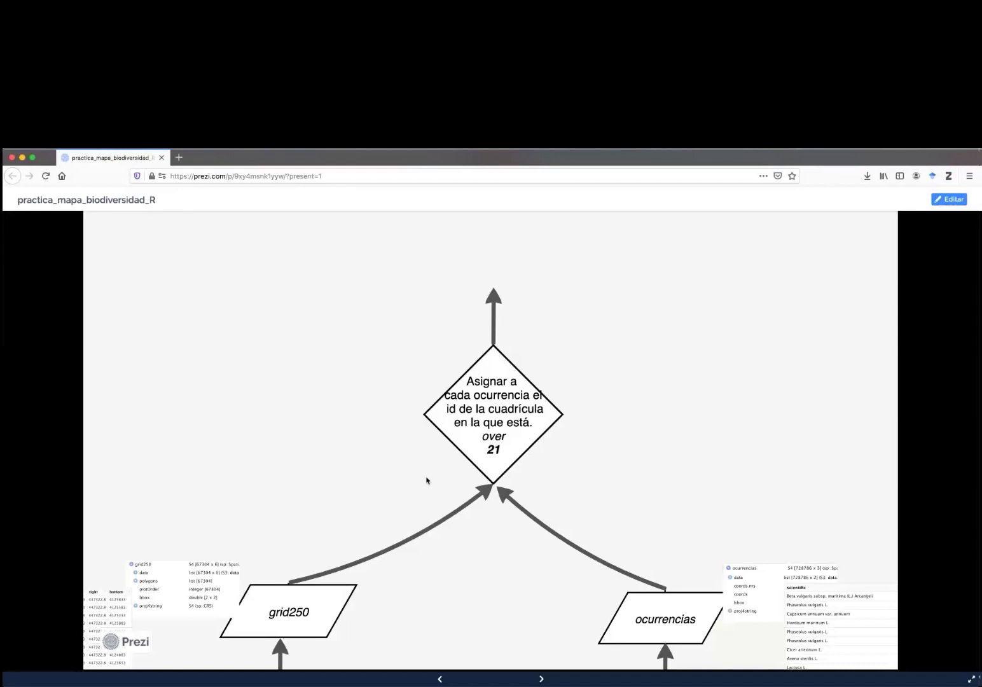
key("Right")
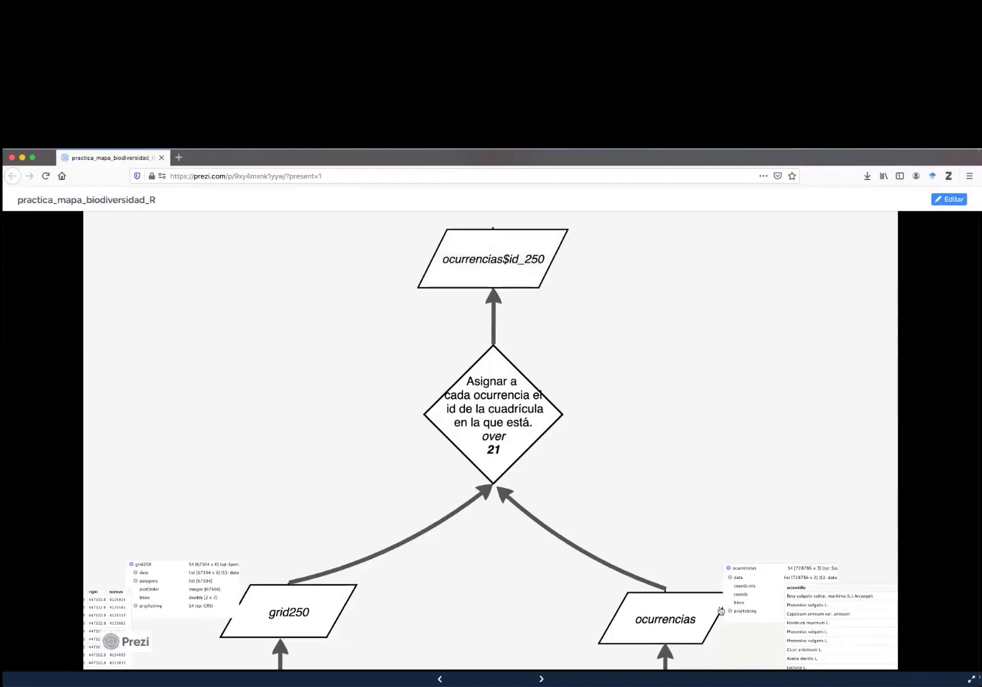
key("Right")
key("Right")
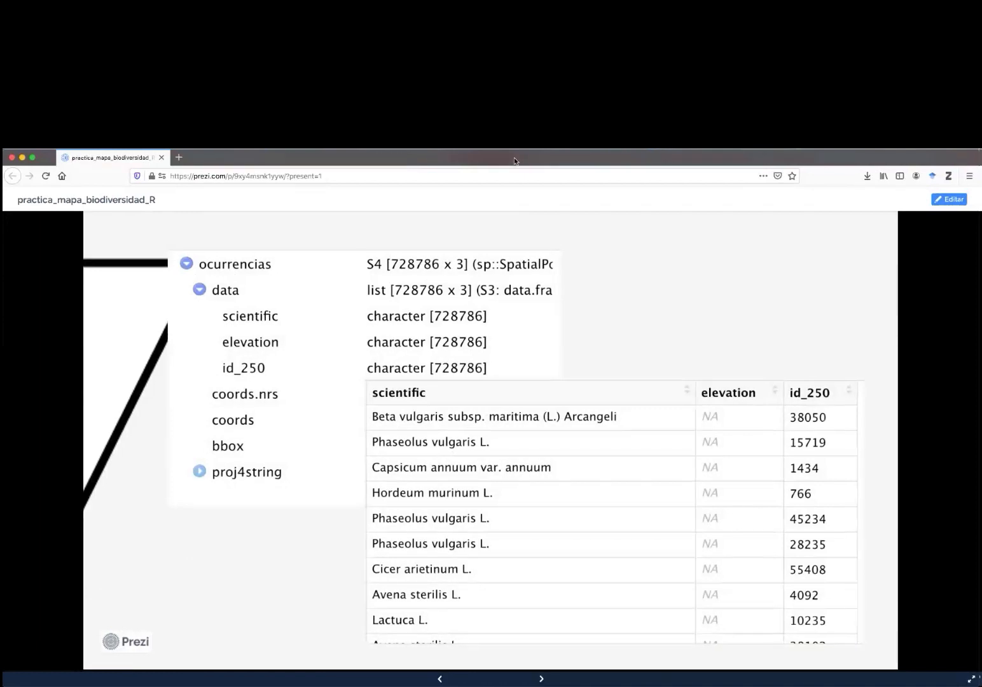
Underline the id_250 variable and draw an arrow to the id_250 column in red, and erase both marks.
left_click(62, 460)
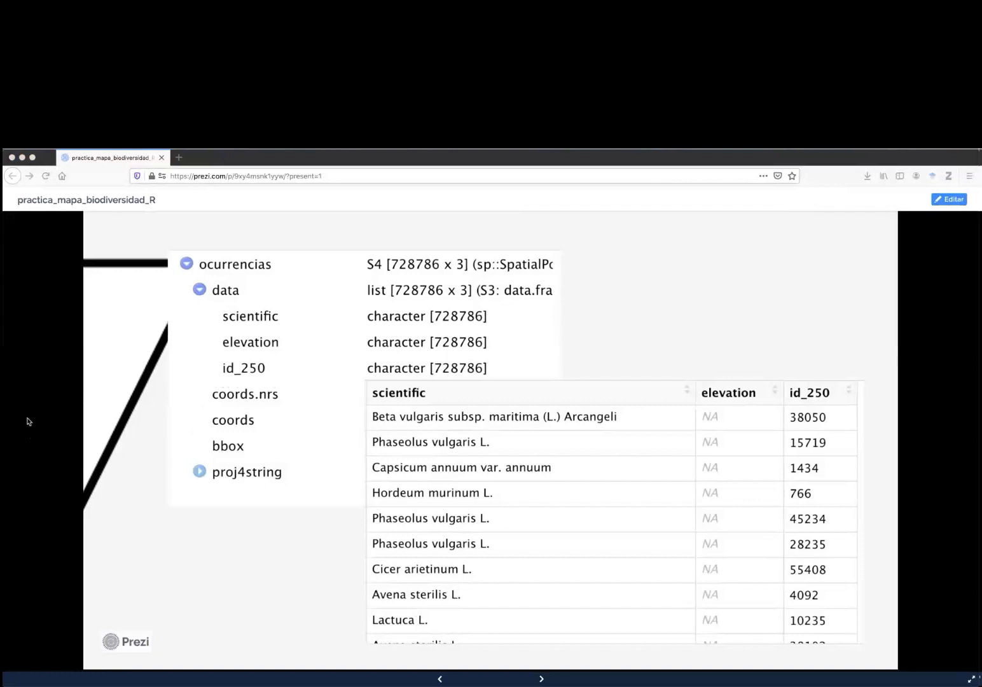
left_click_drag(208, 378, 279, 379)
mouse_move(766, 342)
left_mouse_down()
mouse_move(787, 365)
mouse_move(779, 363)
mouse_move(791, 343)
left_mouse_up()
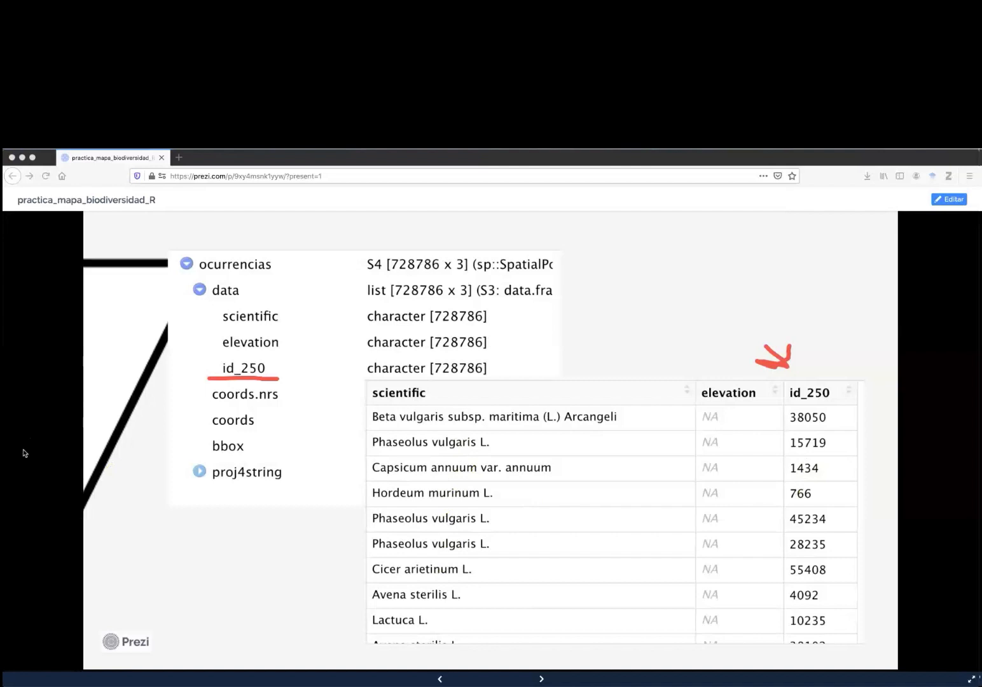
left_click(222, 379)
left_click(777, 363)
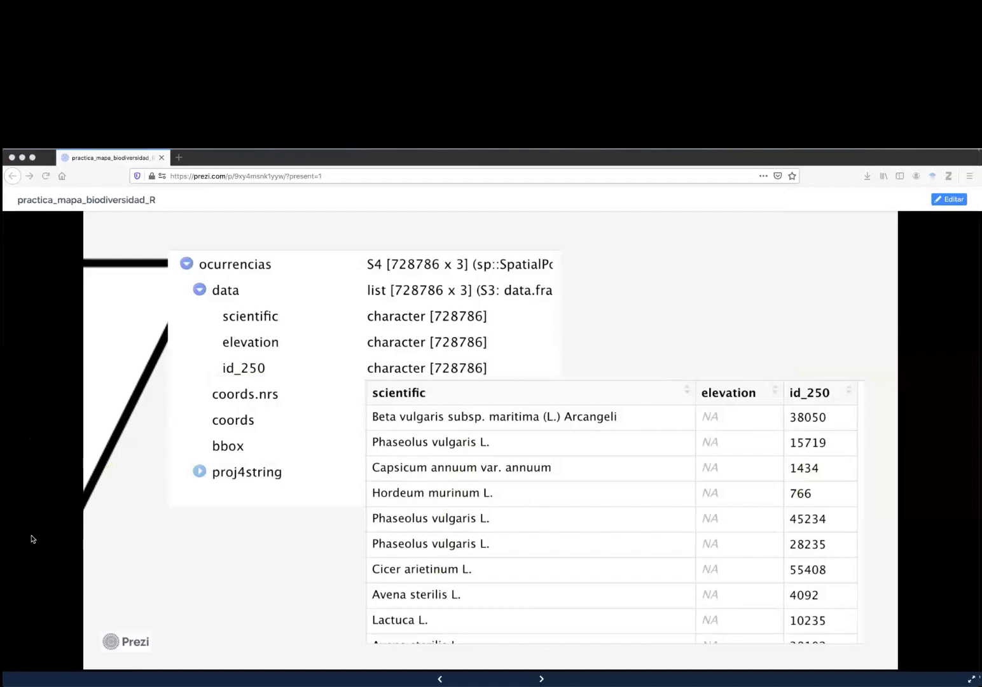
Switch to RStudio, expand the ocurrencias object in the environment to examine its data variables, and collapse it again.
key("super+Tab")
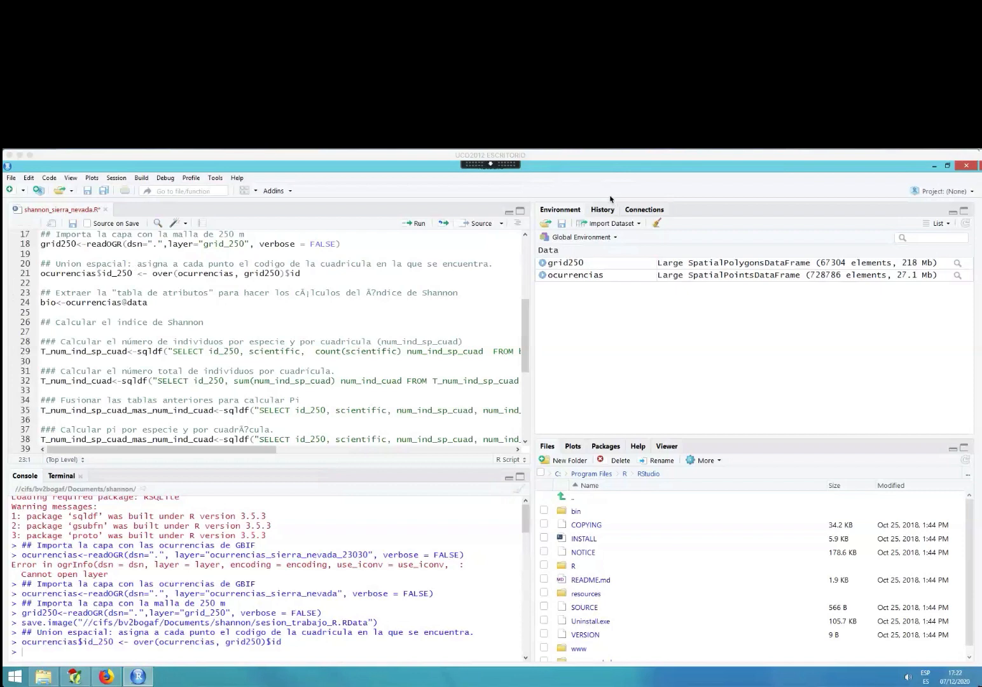
left_click(542, 276)
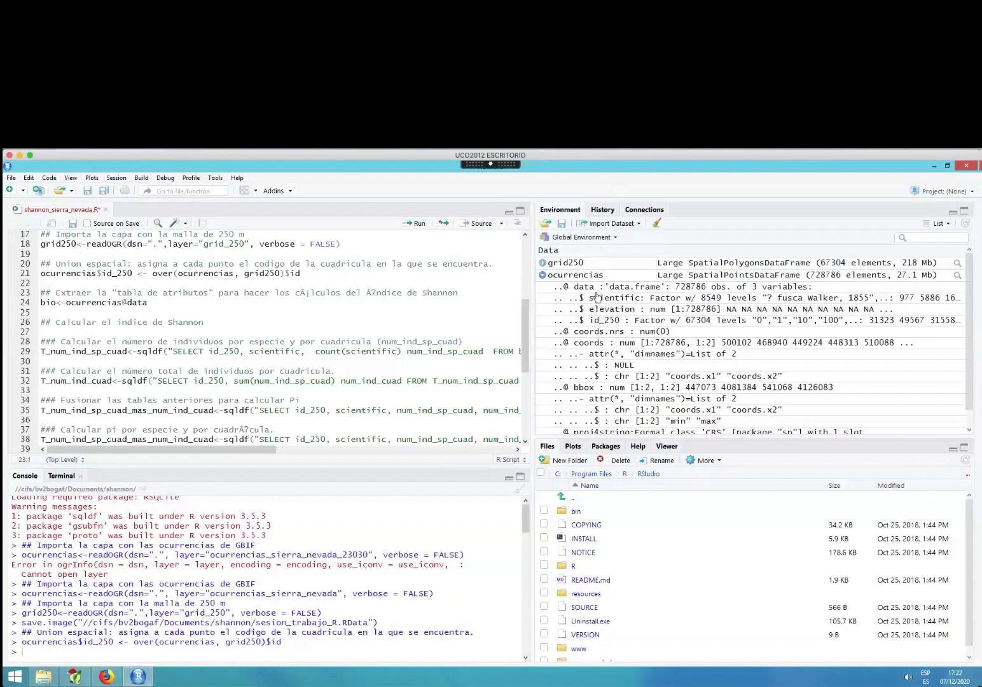
left_click(542, 275)
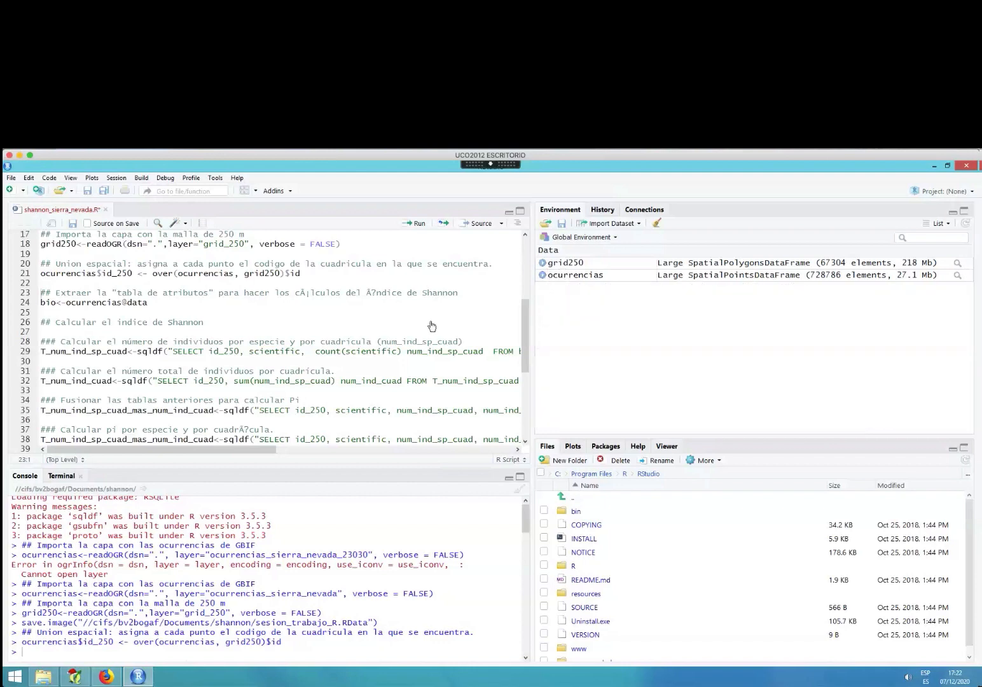
Run line 24, bio<-ocurrencias@data, to extract the attribute table of the occurrences, and open the bio table for viewing.
left_click(92, 293)
left_click_drag(41, 302, 150, 303)
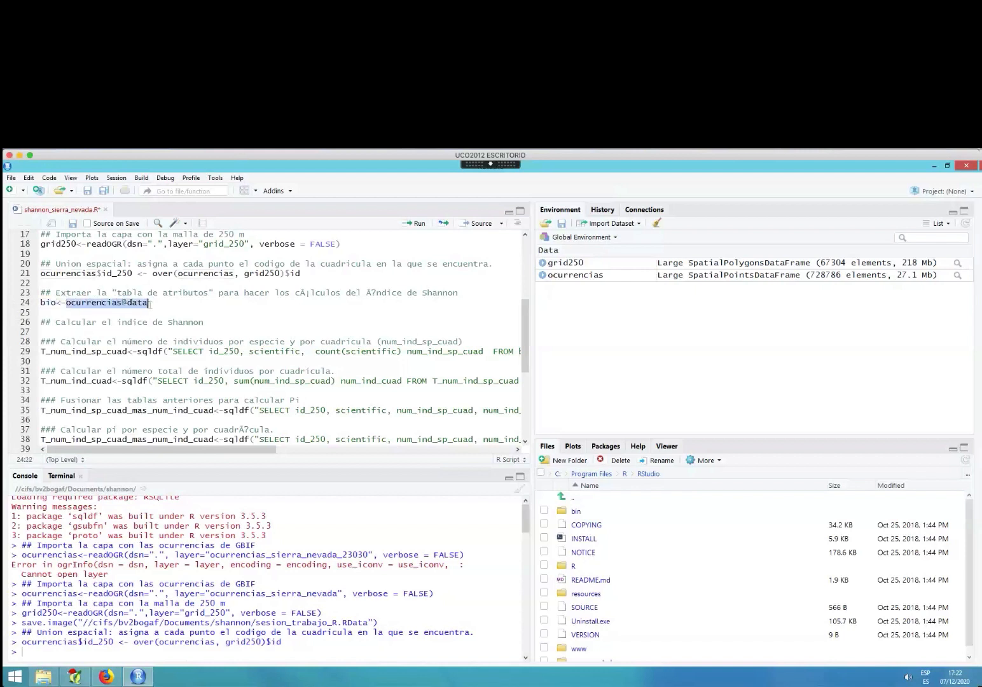
left_click(93, 303)
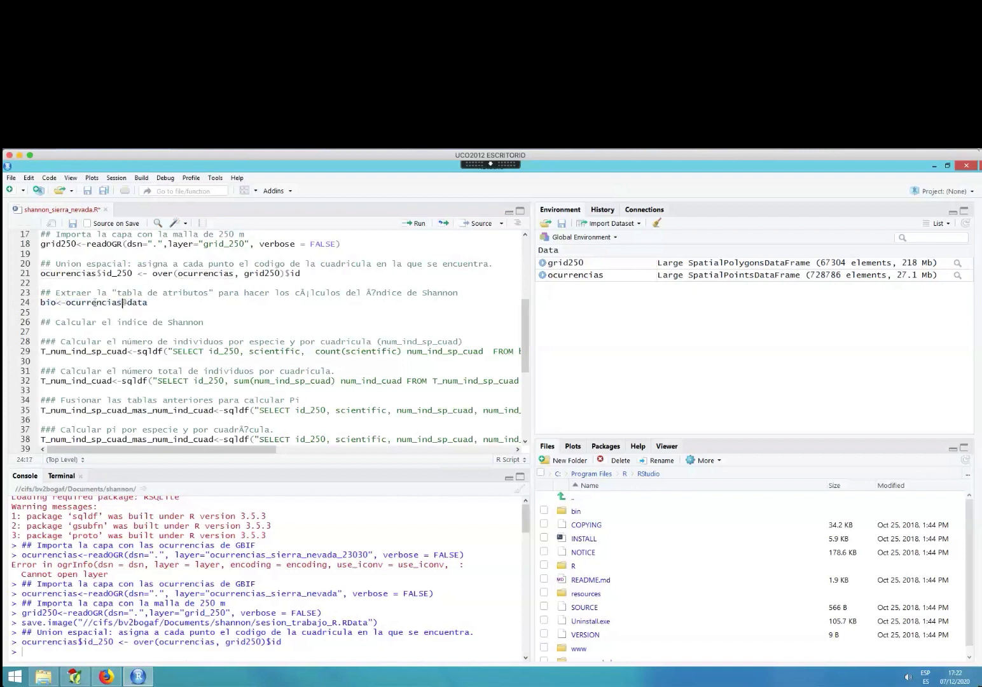
left_click(416, 223)
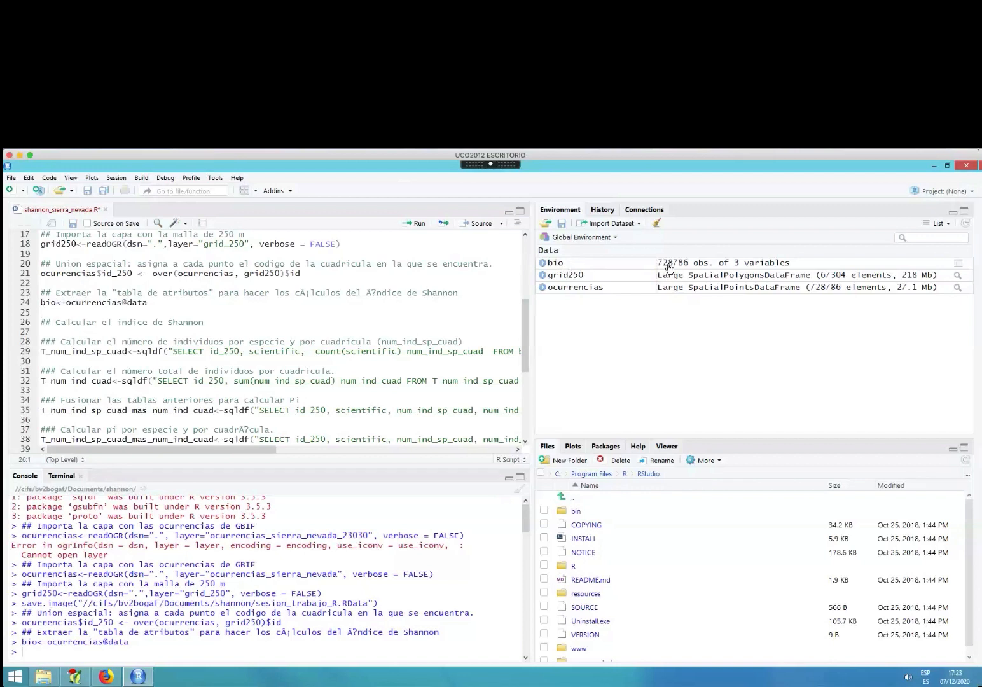
left_click(556, 263)
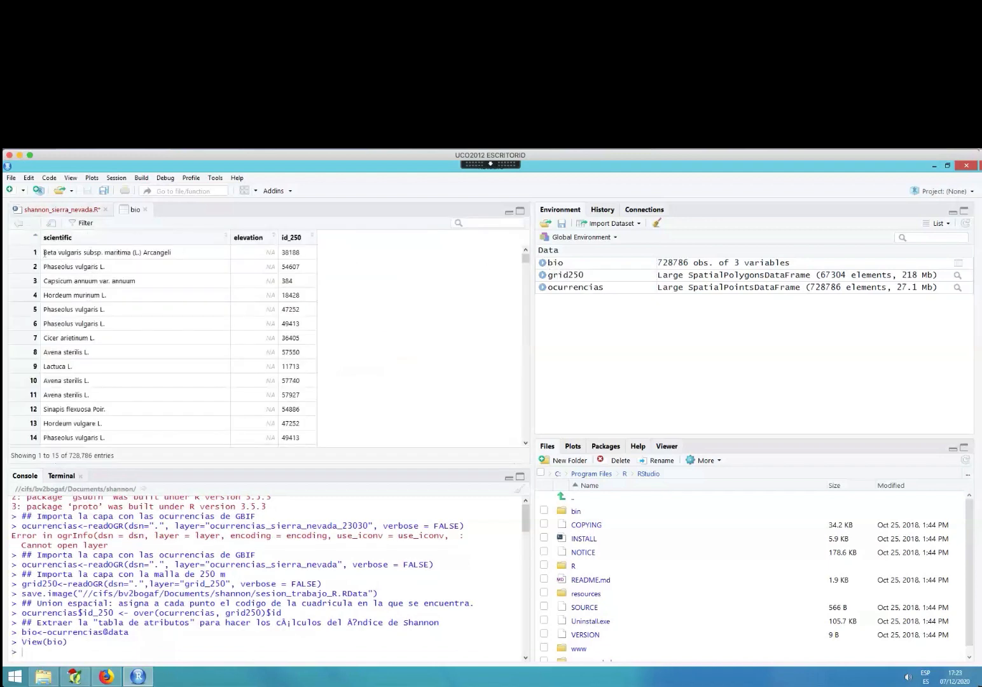
Sort the bio table by id_250, and switch to the Prezi presentation to review the line 24 extraction diagram and the bio table slide.
left_click(296, 238)
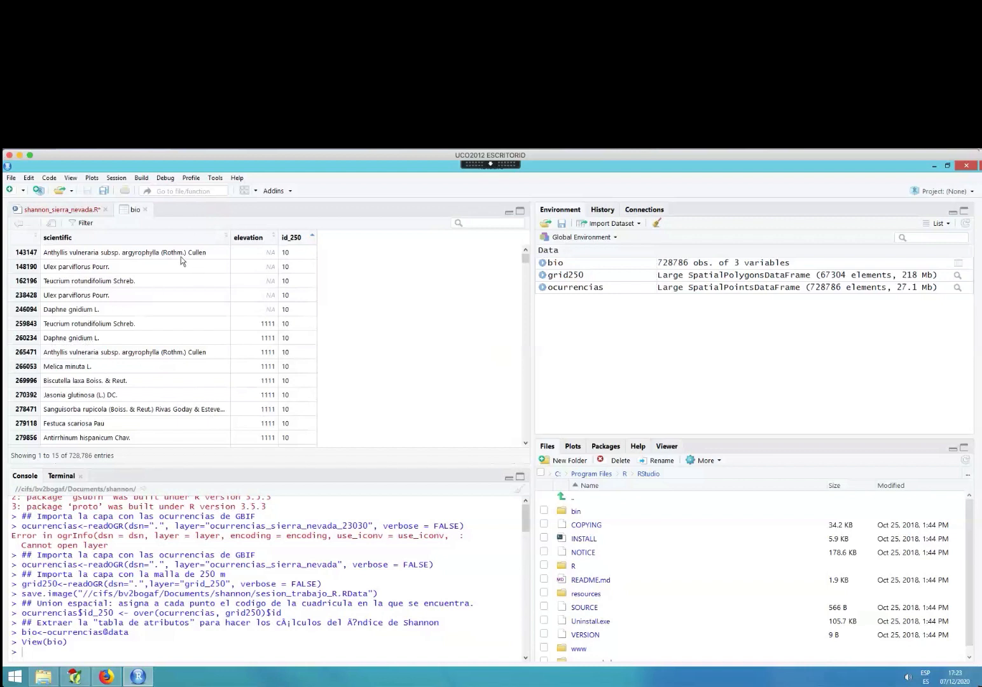
key("super+Tab")
key("super+Tab")
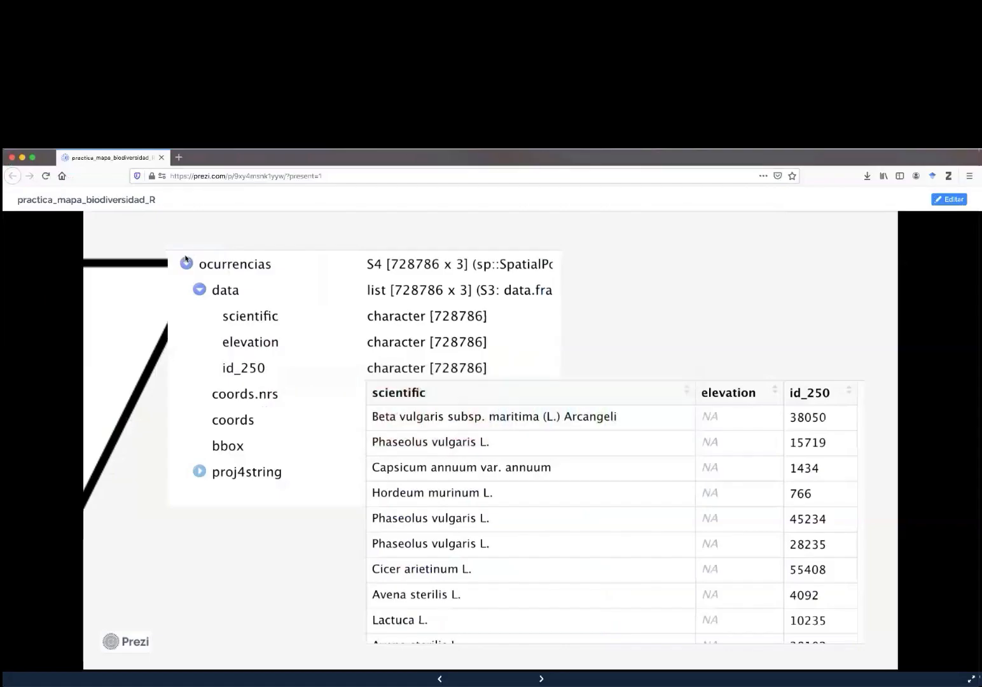
key("Right")
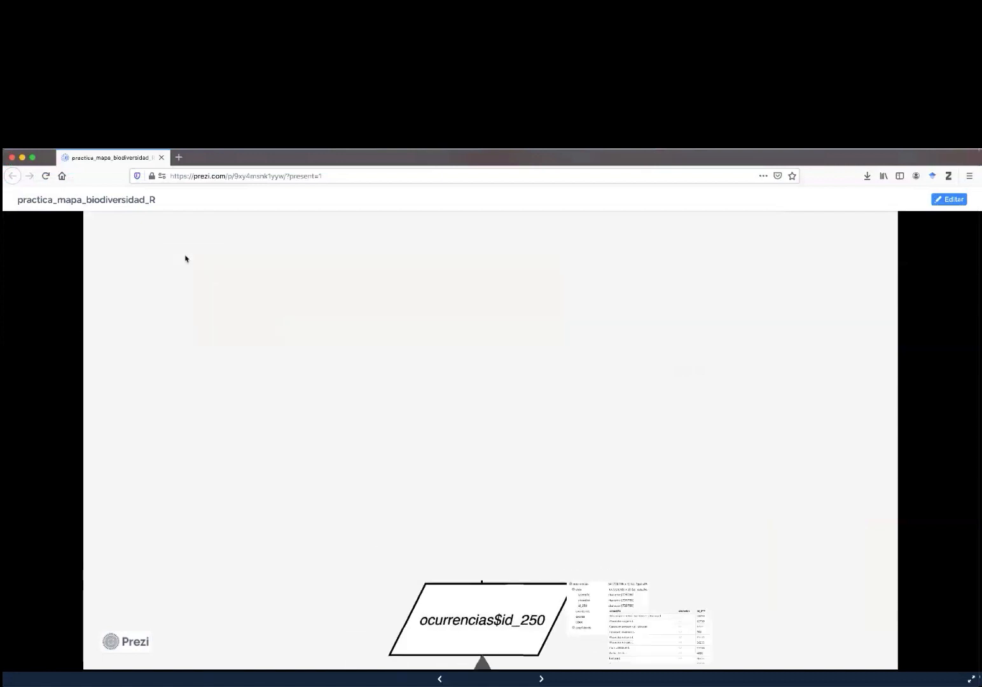
key("Left")
key("Right")
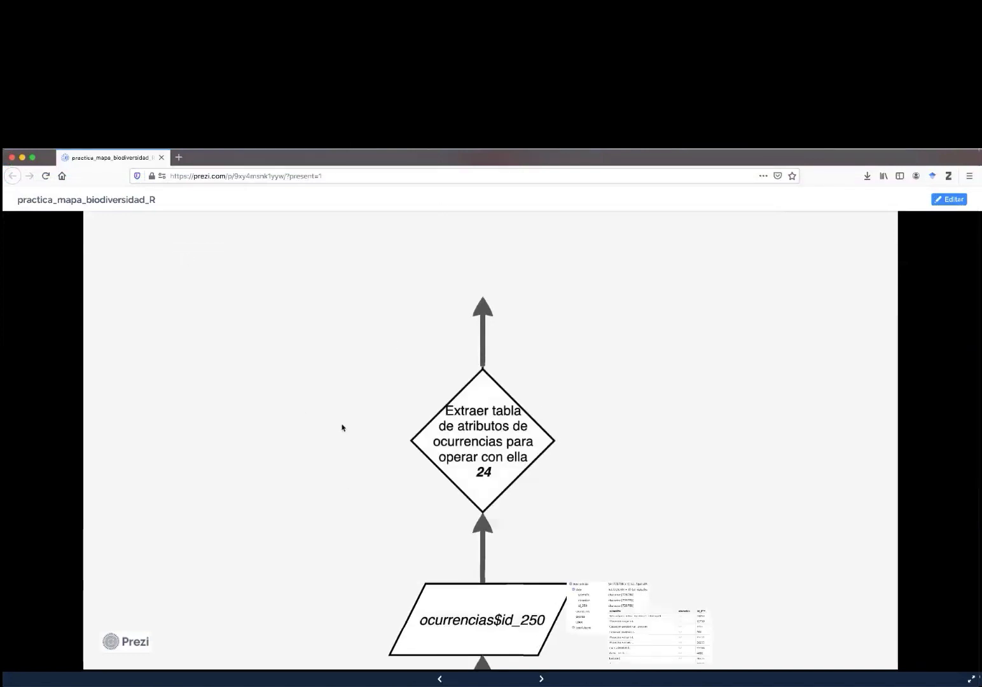
key("Right")
key("Right")
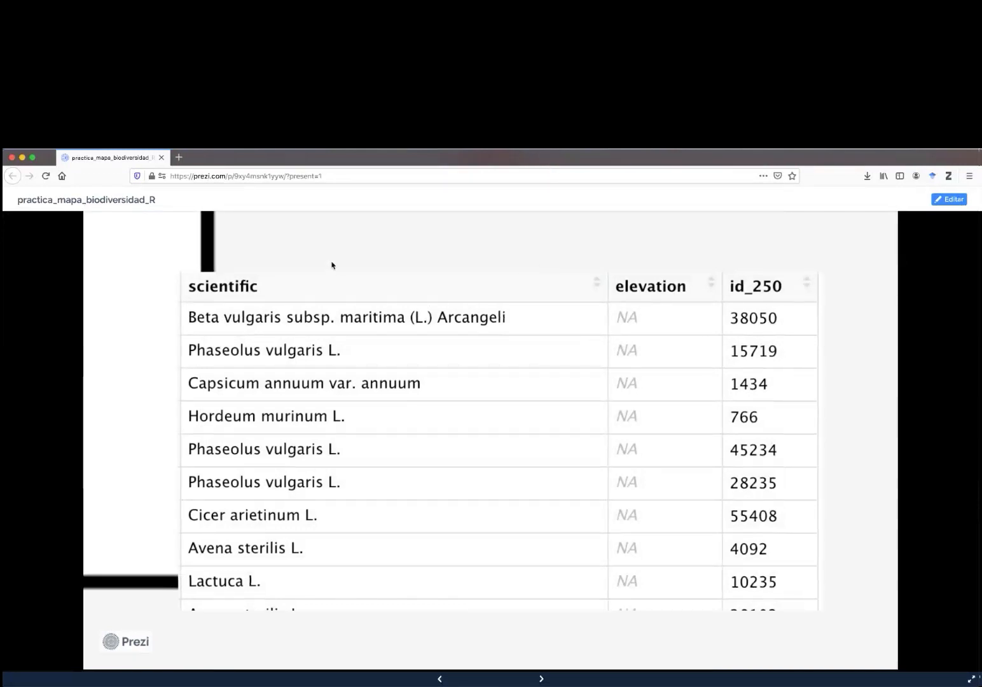
key("Right")
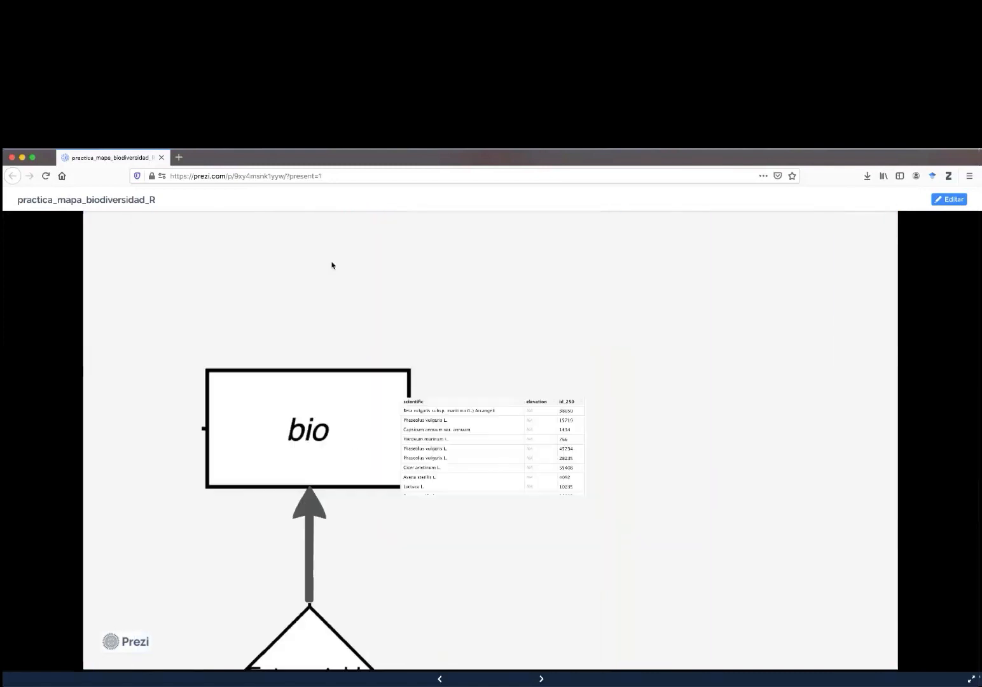
key("Right")
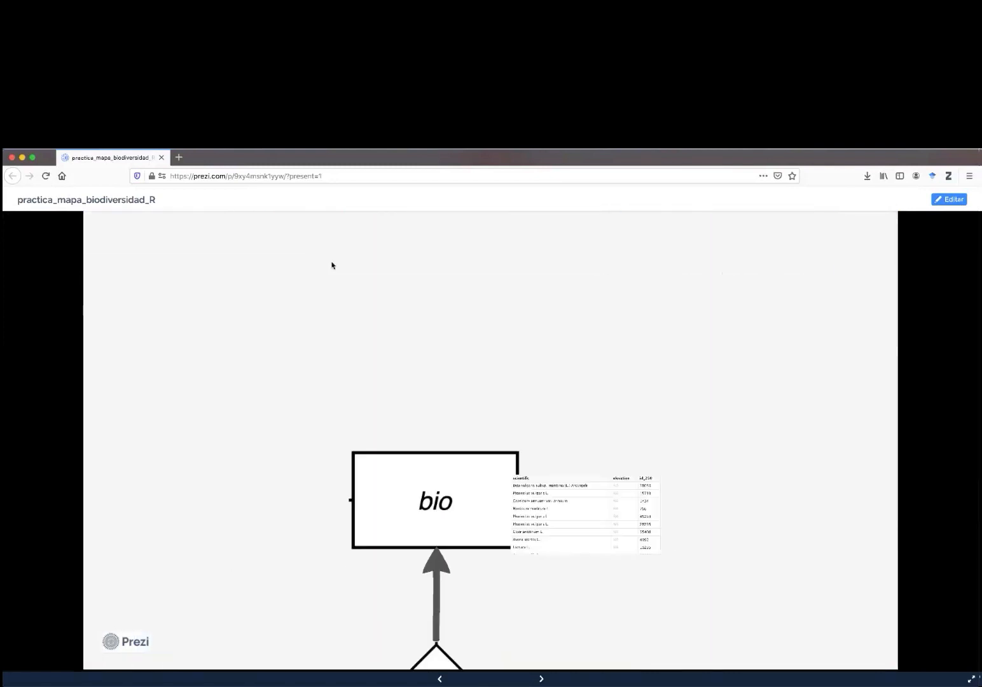
key("Right")
Switch to RStudio and mark the repeated Anthyllis vulneraria, Ulex parviflorus and Teucrium rotundifolium rows of the bio table in red.
key("super+Tab")
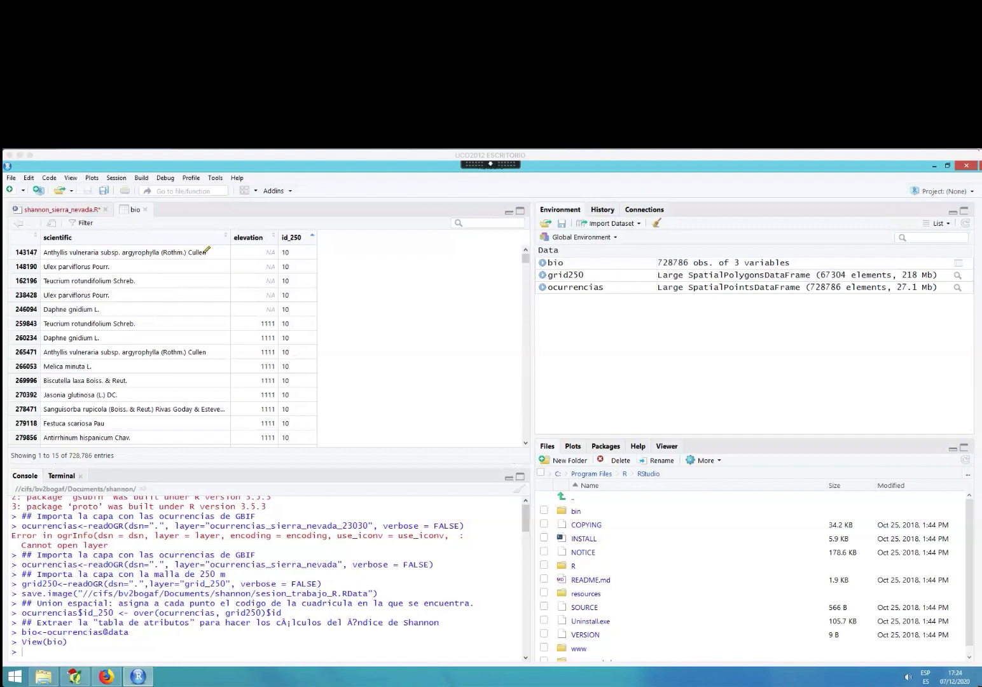
left_click_drag(180, 249, 190, 250)
left_click_drag(180, 347, 200, 338)
left_click_drag(145, 264, 165, 265)
mouse_move(157, 293)
left_mouse_down()
mouse_move(172, 293)
mouse_move(159, 320)
mouse_move(170, 325)
left_mouse_up()
left_click_drag(150, 276, 176, 280)
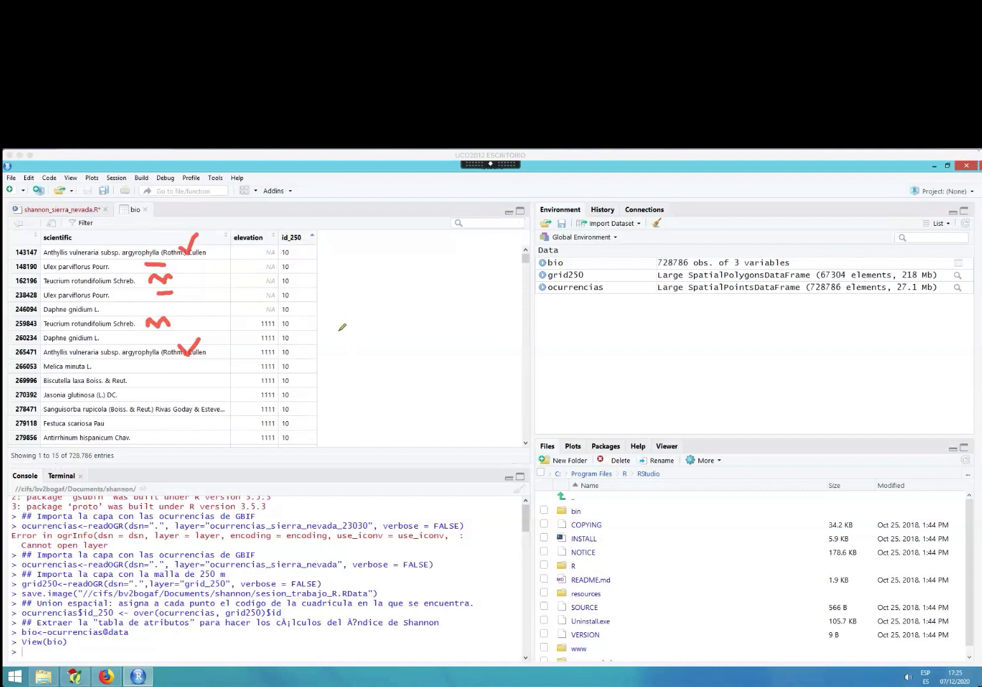
Sketch a red arrow from the bio table to a hand-drawn table with the column headers SC, Nº I and ID and dividing lines.
mouse_move(329, 334)
left_mouse_down()
mouse_move(359, 336)
mouse_move(353, 330)
mouse_move(360, 337)
mouse_move(344, 350)
left_mouse_up()
mouse_move(392, 251)
left_mouse_down()
mouse_move(381, 270)
mouse_move(420, 268)
left_mouse_up()
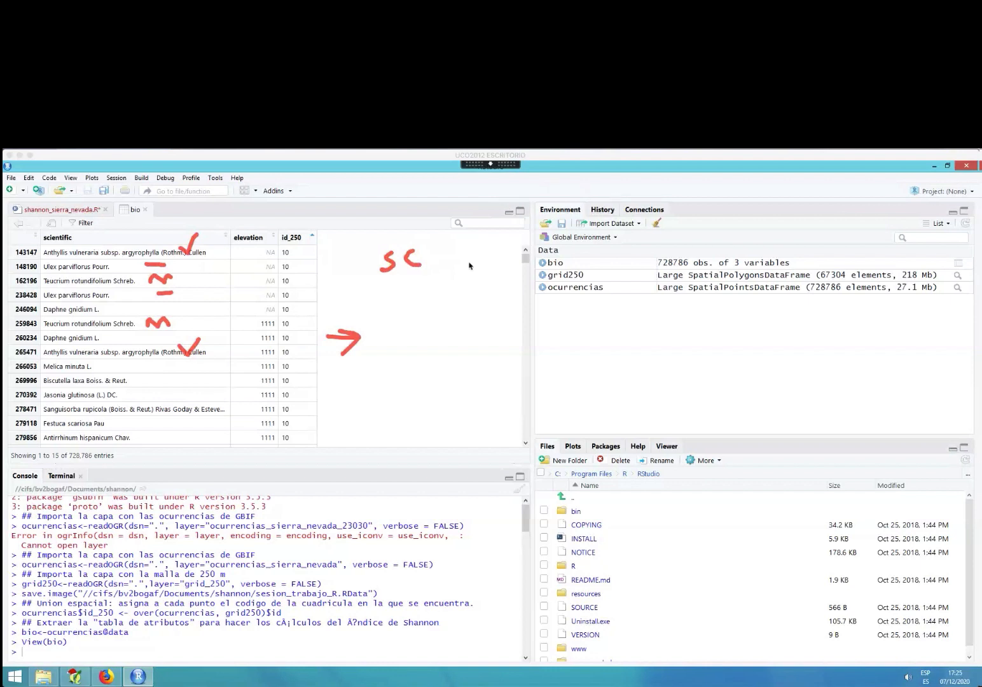
mouse_move(465, 265)
left_mouse_down()
mouse_move(513, 241)
mouse_move(512, 269)
mouse_move(490, 240)
left_mouse_up()
left_click_drag(362, 285, 523, 278)
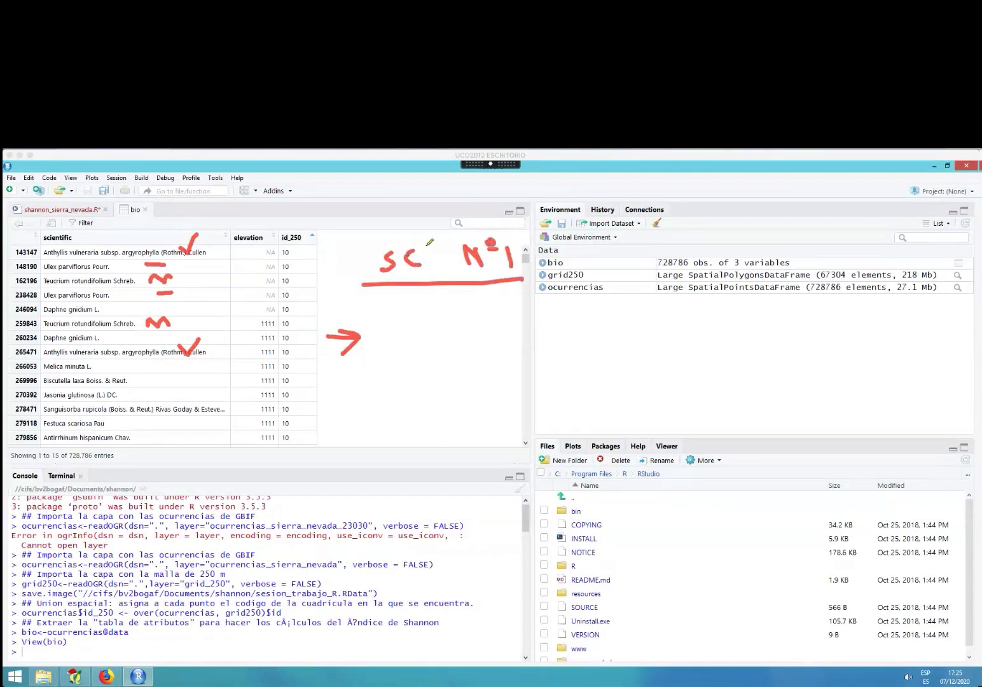
left_click_drag(528, 277, 632, 275)
left_click_drag(438, 232, 437, 257)
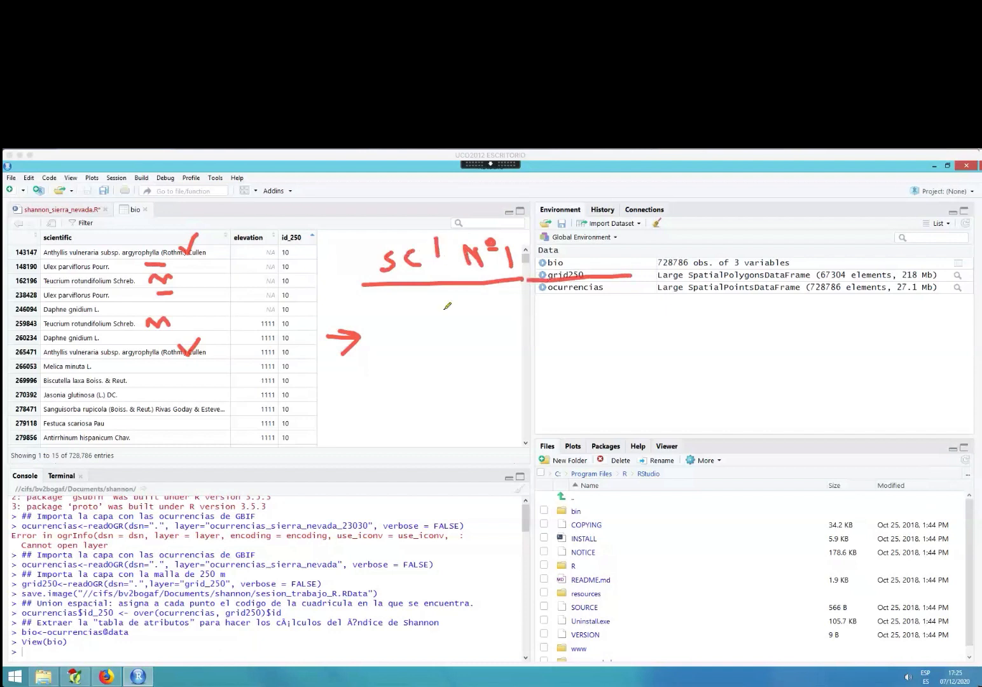
left_click_drag(447, 306, 449, 415)
left_click_drag(520, 236, 541, 412)
mouse_move(563, 241)
left_mouse_down()
mouse_move(564, 262)
mouse_move(574, 261)
mouse_move(575, 242)
left_mouse_up()
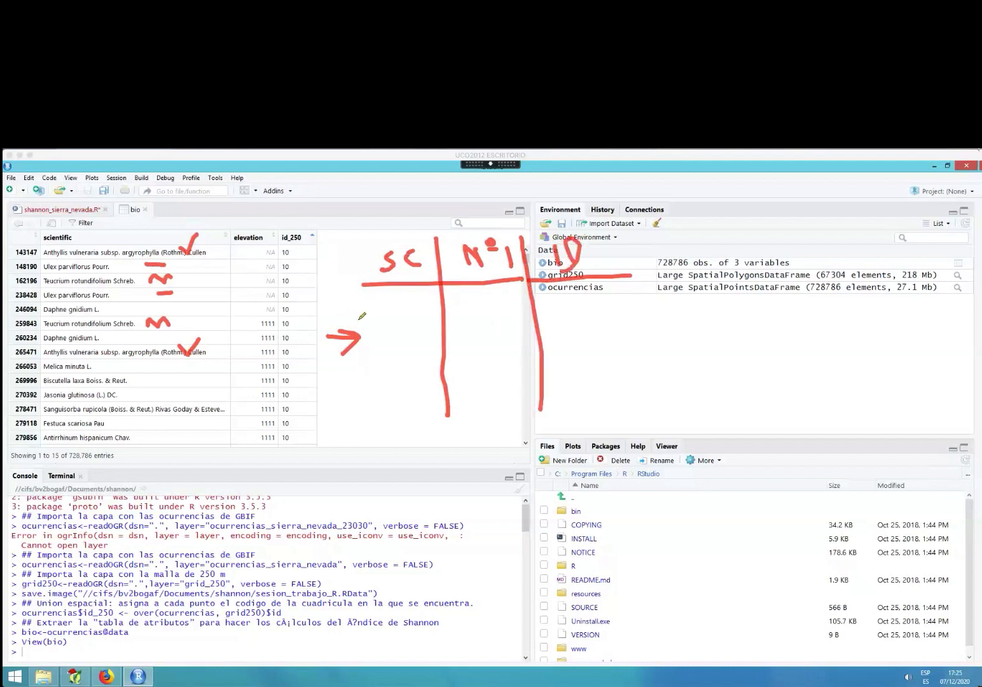
left_click_drag(354, 320, 692, 299)
left_click_drag(357, 374, 667, 352)
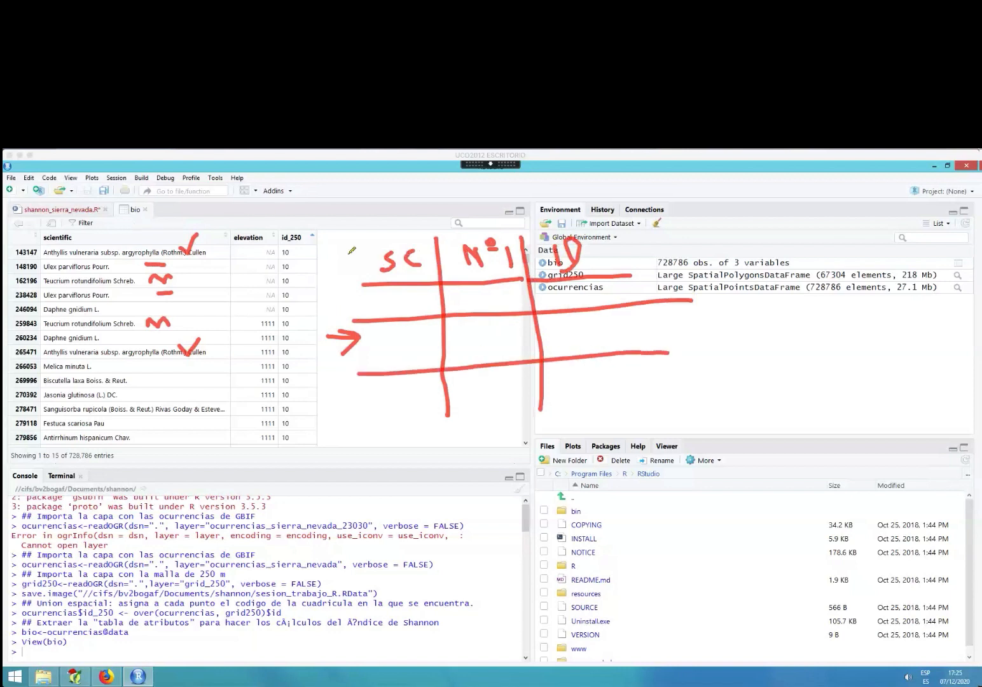
Fill two rows of the sketched table: A, 2, 10 and U, 2, 10.
mouse_move(378, 316)
left_mouse_down()
mouse_move(389, 290)
mouse_move(399, 318)
mouse_move(398, 306)
left_mouse_up()
mouse_move(570, 280)
left_mouse_down()
mouse_move(564, 306)
mouse_move(589, 283)
left_mouse_up()
mouse_move(470, 290)
left_mouse_down()
mouse_move(477, 307)
mouse_move(491, 306)
left_mouse_up()
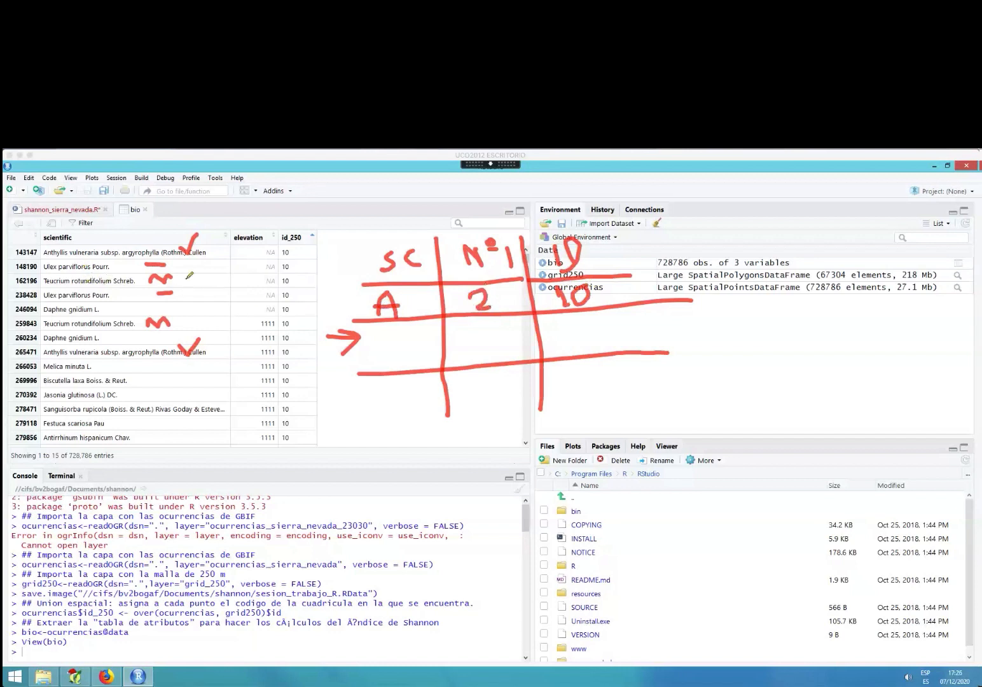
left_click_drag(374, 335, 397, 337)
mouse_move(478, 328)
left_mouse_down()
mouse_move(482, 349)
mouse_move(499, 349)
left_mouse_up()
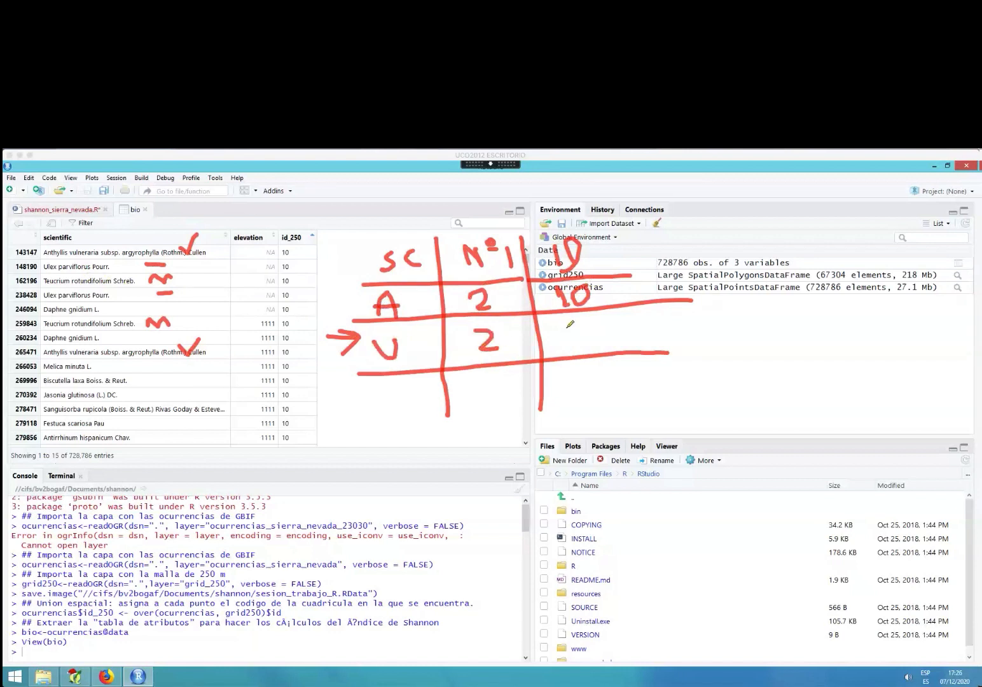
left_click_drag(569, 322, 572, 346)
mouse_move(598, 324)
left_mouse_down()
mouse_move(587, 326)
mouse_move(589, 345)
mouse_move(600, 320)
left_mouse_up()
Circle the SC and ID headers, underline both Anthyllis vulneraria rows, and draw a frame around the sketched table.
left_click_drag(154, 263, 167, 264)
mouse_move(399, 236)
left_mouse_down()
mouse_move(386, 237)
mouse_move(374, 275)
mouse_move(436, 272)
mouse_move(416, 234)
mouse_move(401, 235)
left_mouse_up()
mouse_move(580, 219)
left_mouse_down()
mouse_move(543, 267)
mouse_move(601, 264)
mouse_move(581, 217)
left_mouse_up()
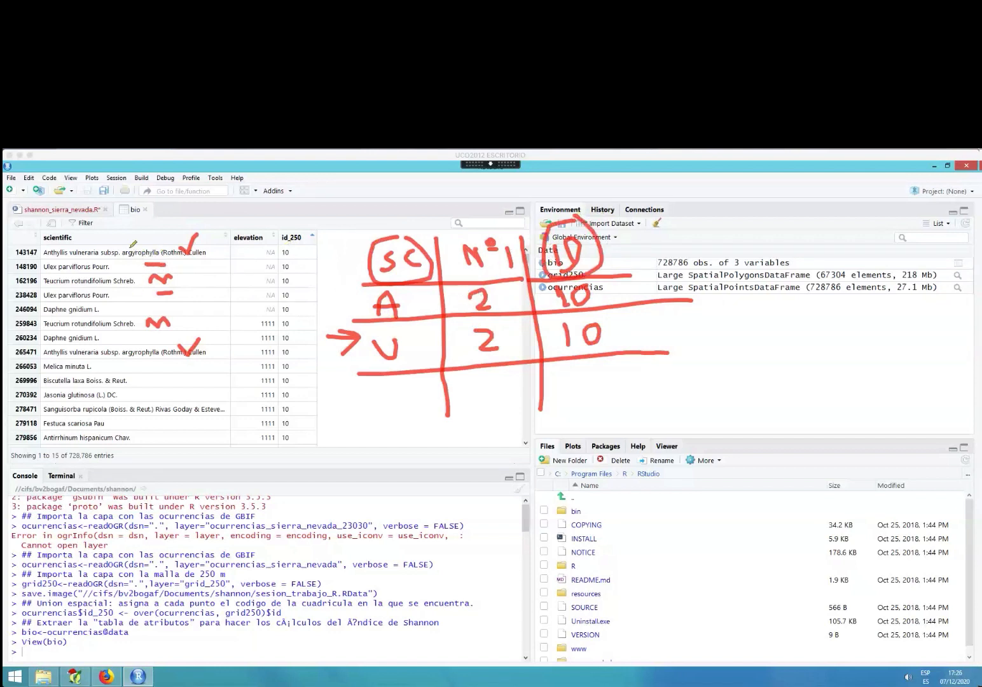
left_click_drag(83, 252, 109, 252)
left_click_drag(76, 353, 102, 353)
mouse_move(347, 229)
left_mouse_down()
mouse_move(356, 396)
mouse_move(462, 391)
mouse_move(676, 336)
mouse_move(674, 205)
mouse_move(328, 230)
left_mouse_up()
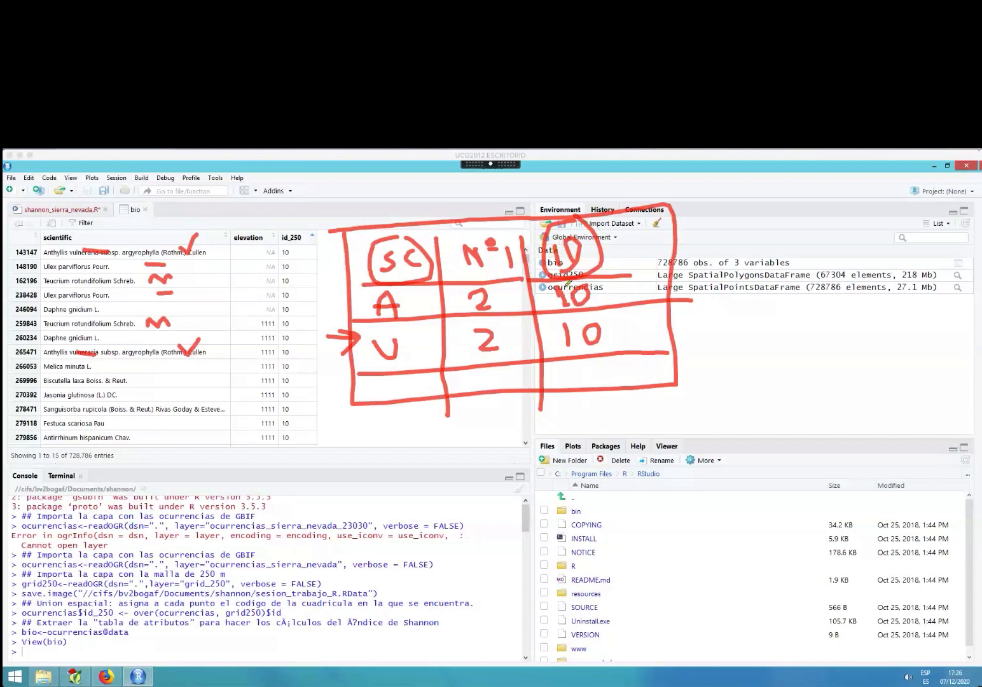
Circle the ID header of the sketched table in blue and erase all the annotations.
left_click(425, 251)
left_click(544, 236)
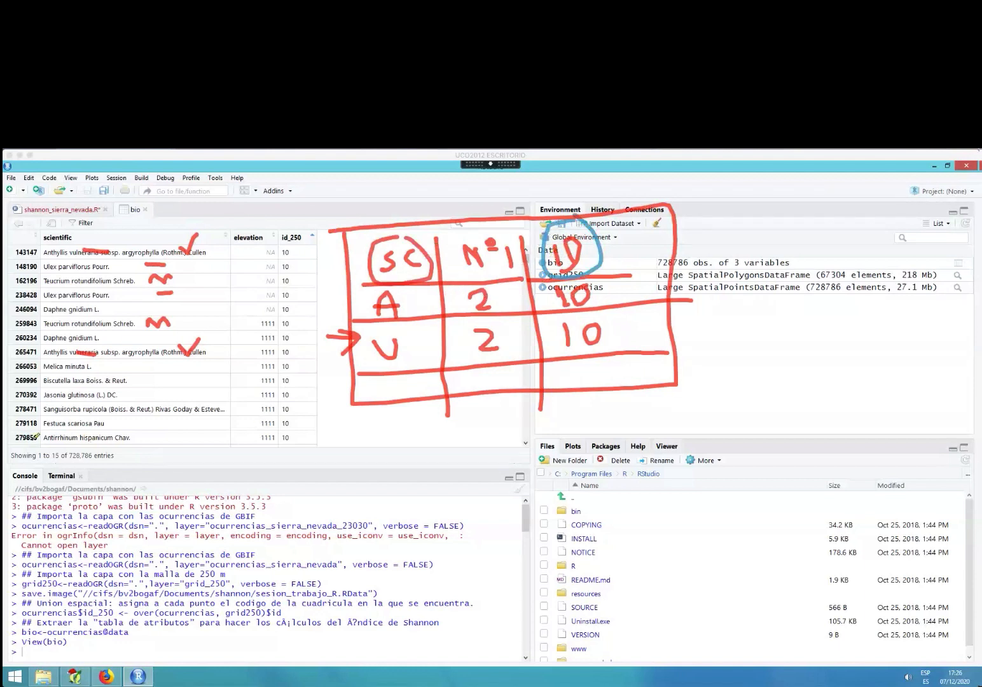
left_click(249, 422)
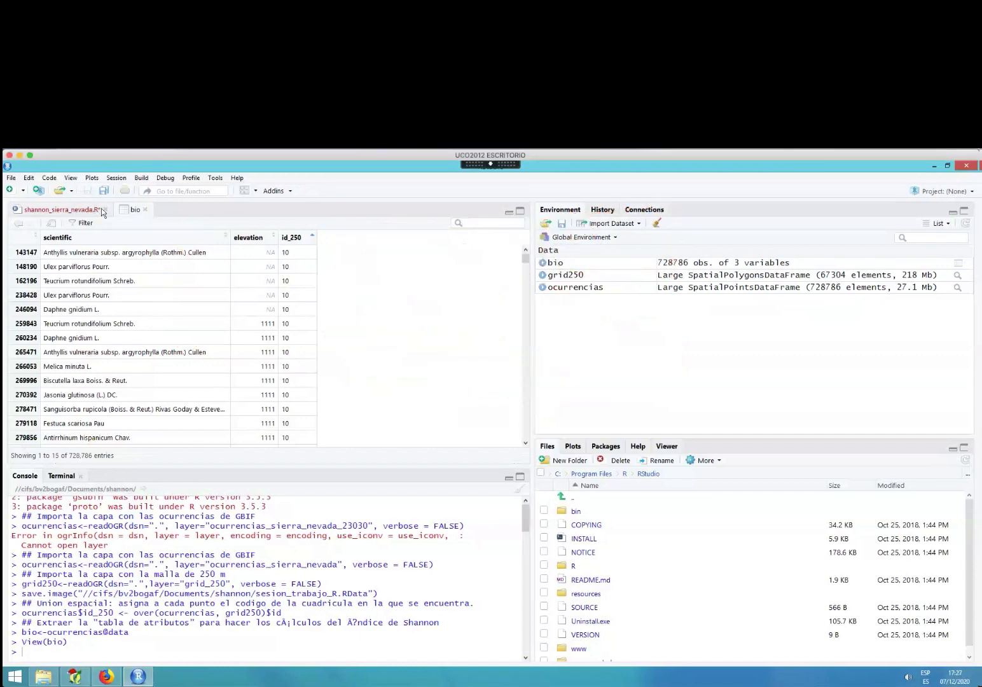
Return to shannon_sierra_nevada.R and examine num_ind_sp_cuad on line 28 and the T_num_ind_sp_cuad table and sqldf function on line 29.
left_click(75, 211)
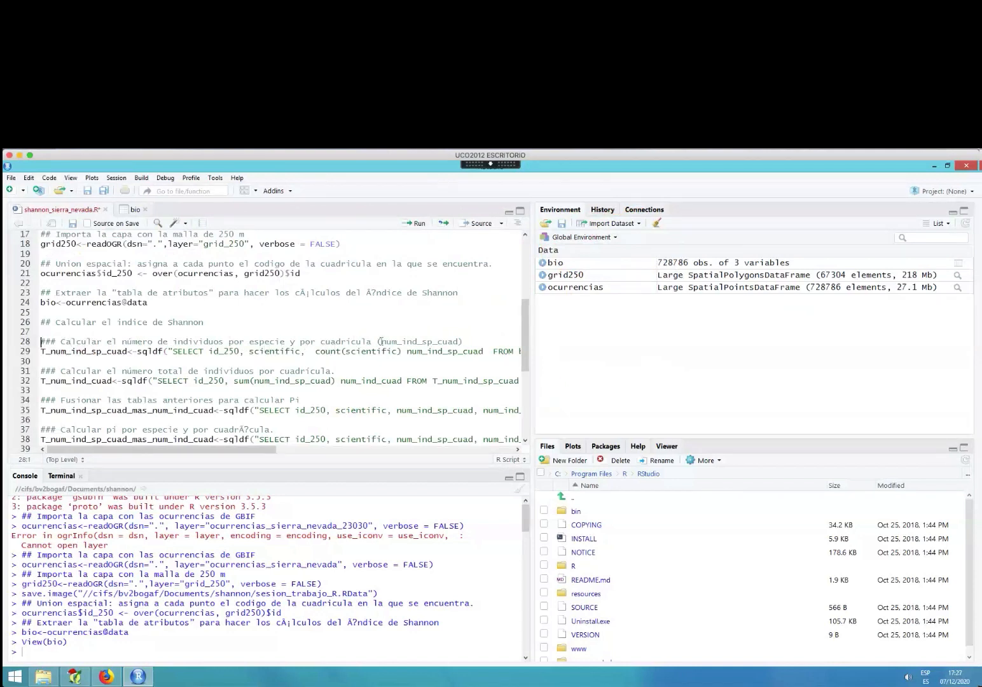
left_click_drag(380, 342, 458, 342)
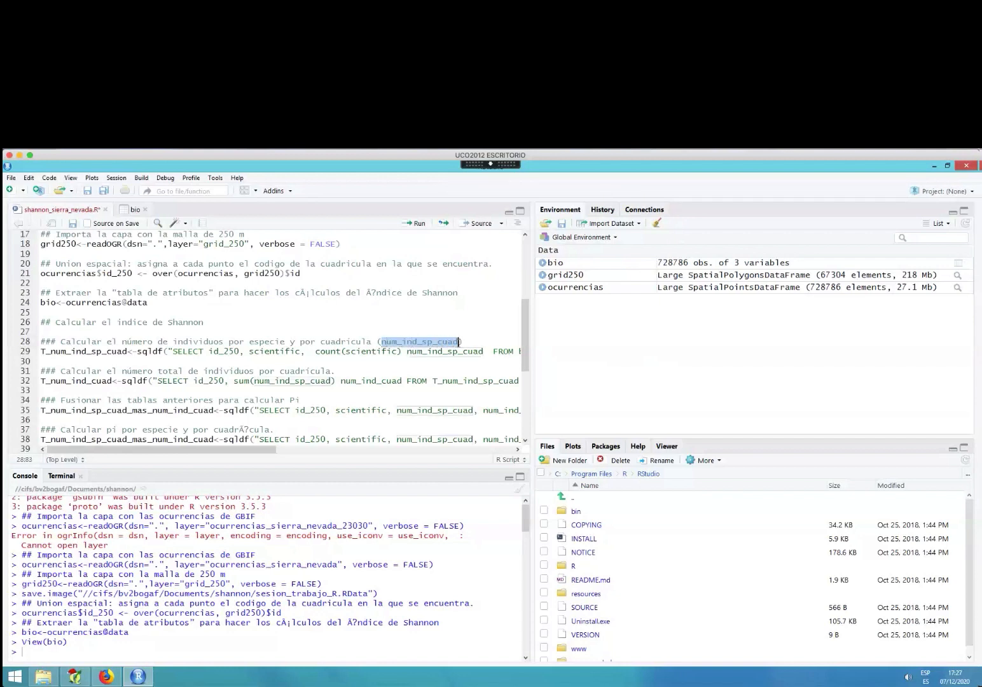
left_click(92, 352)
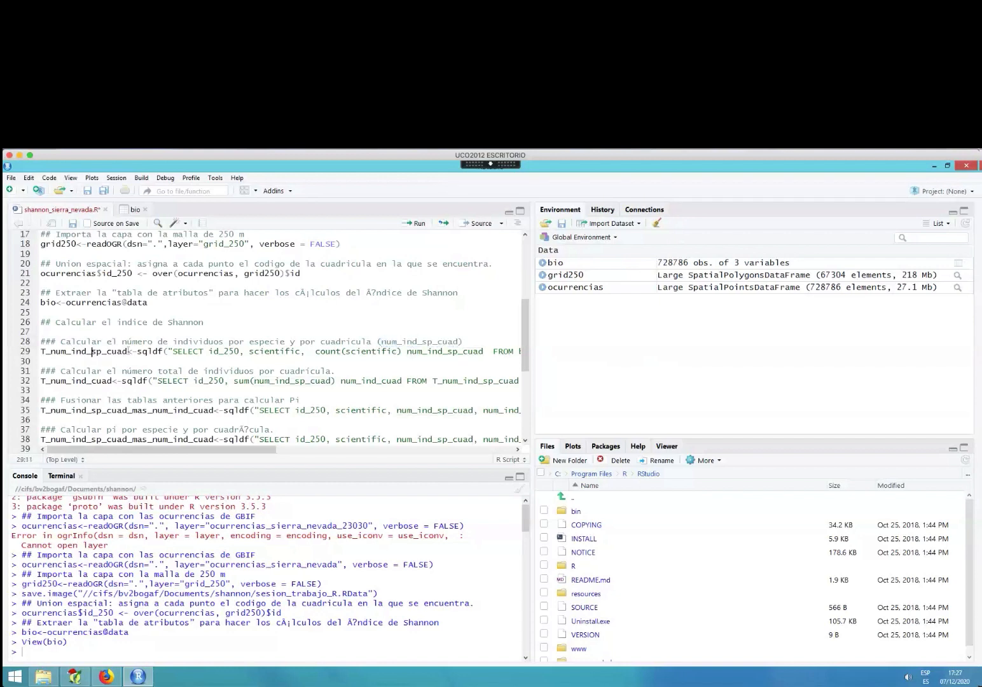
left_click_drag(127, 352, 40, 352)
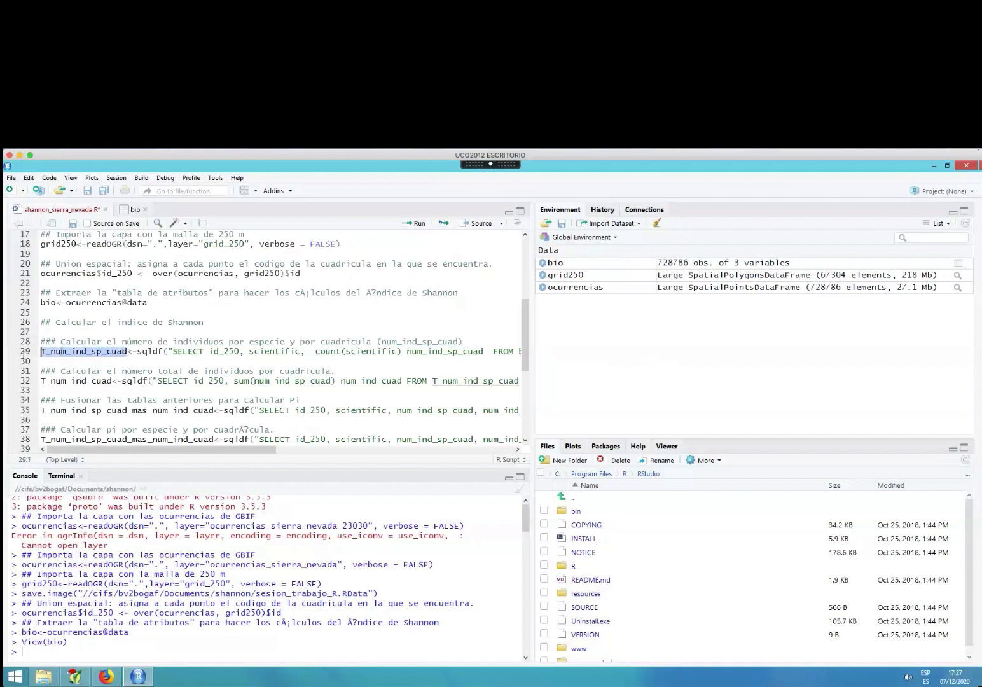
left_click(45, 351)
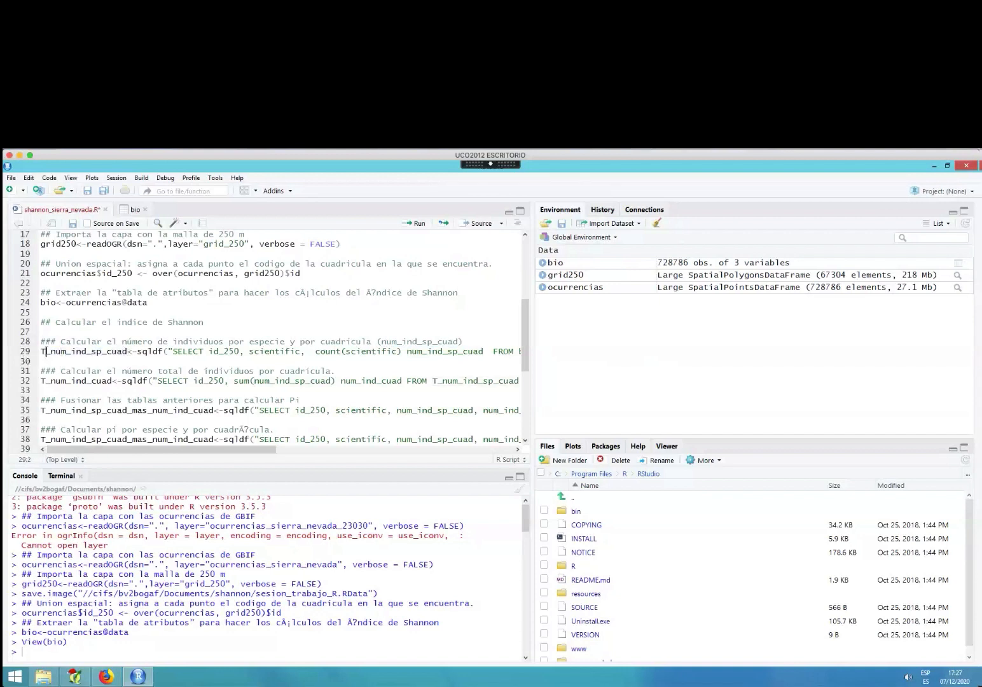
left_click(41, 351)
left_click(132, 352)
double_click(145, 354)
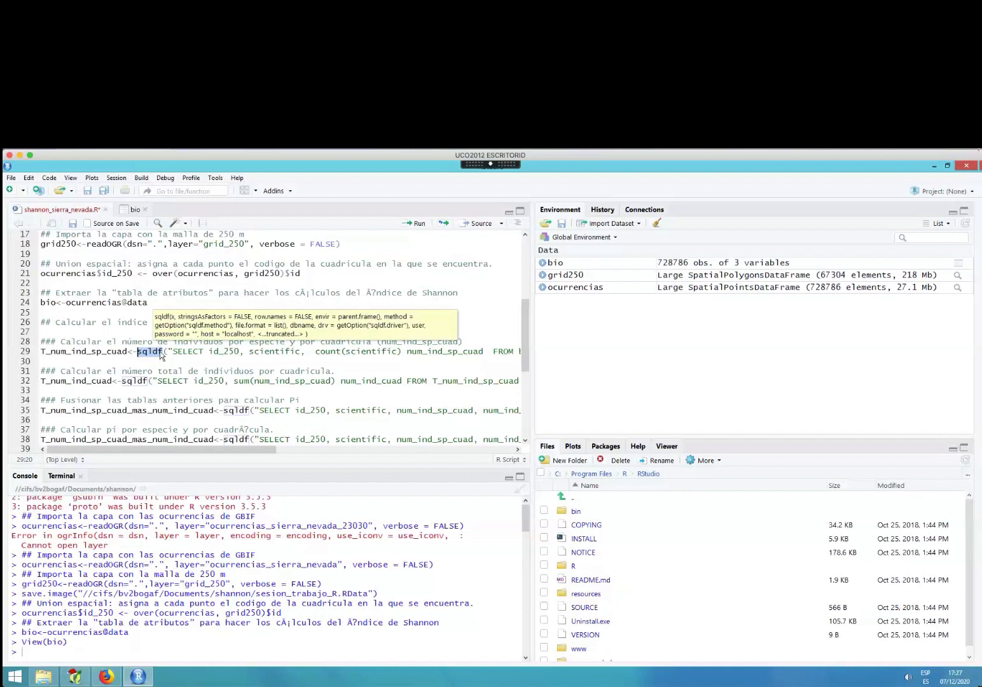
left_click(163, 352)
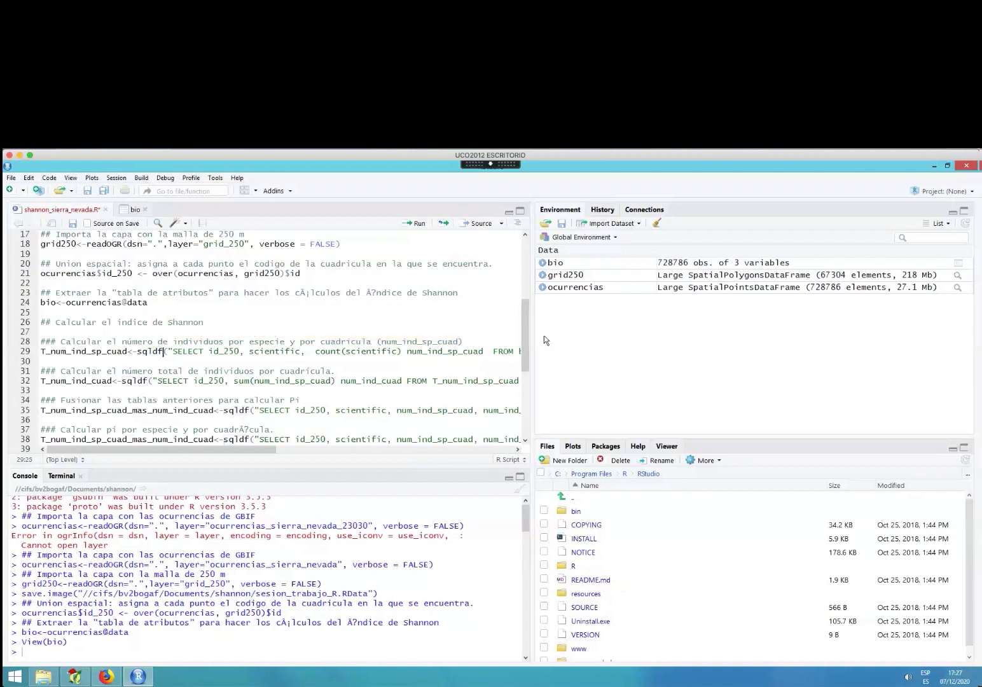
Widen the script area and examine the line 29 query: SELECT fields, count(scientific) as num_ind_sp_cuad, FROM bio, and GROUP BY id_250, scientific.
left_click_drag(532, 333, 729, 333)
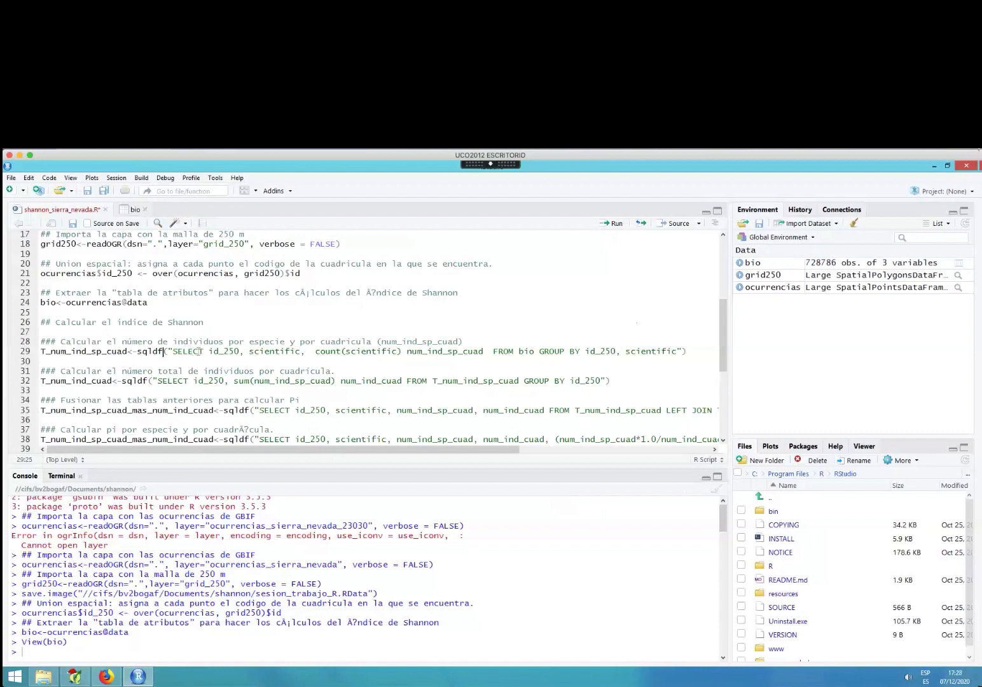
left_click_drag(173, 351, 241, 353)
double_click(259, 352)
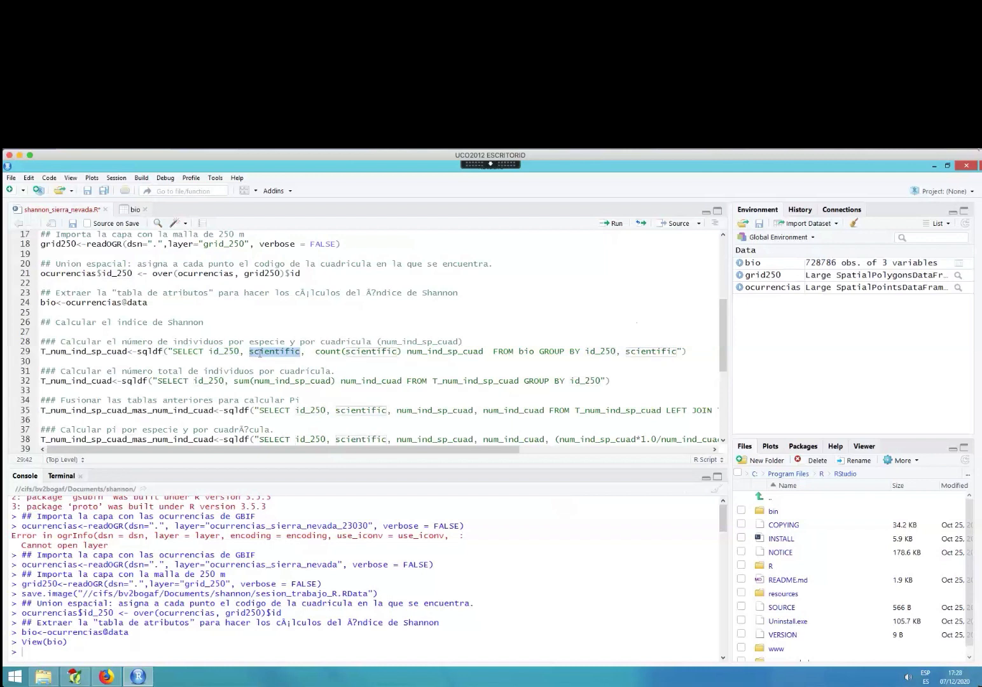
double_click(227, 351)
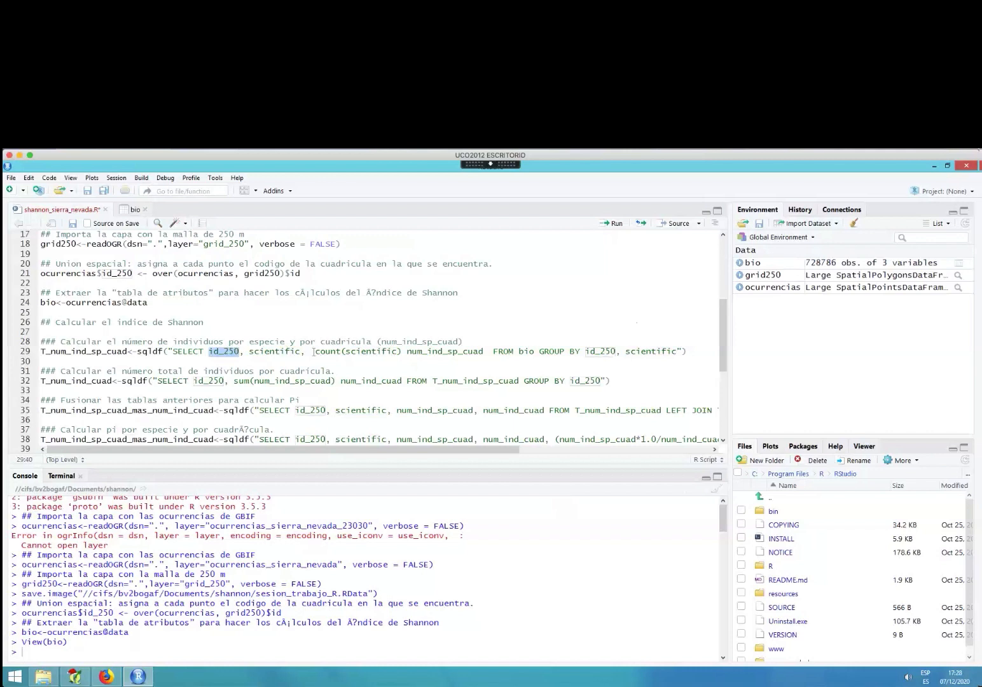
left_click_drag(313, 352, 484, 352)
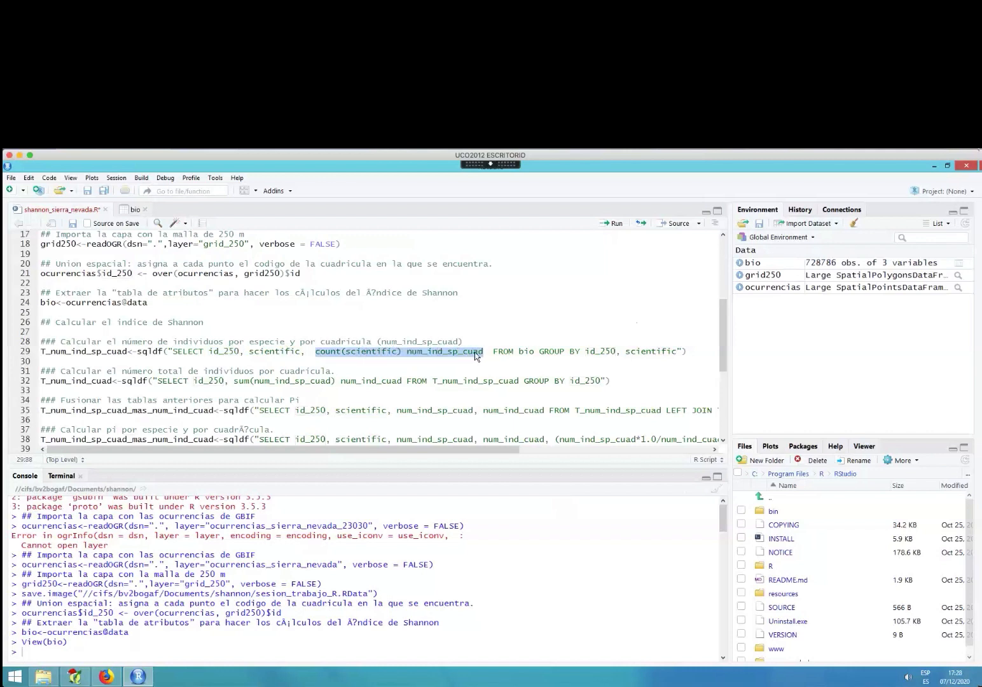
left_click(410, 352)
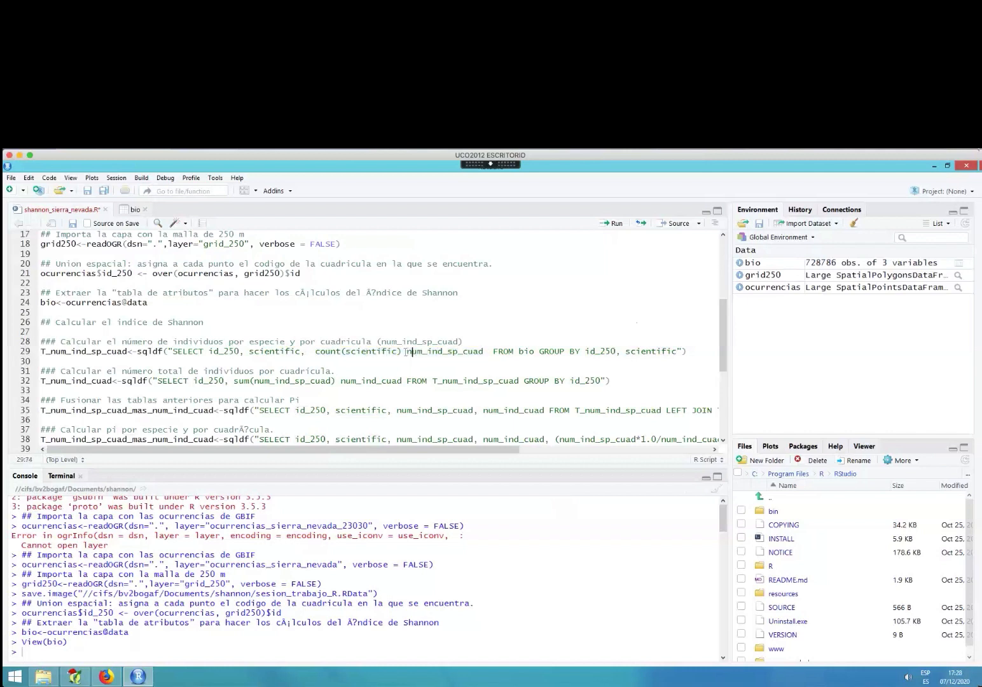
left_click_drag(410, 352, 484, 353)
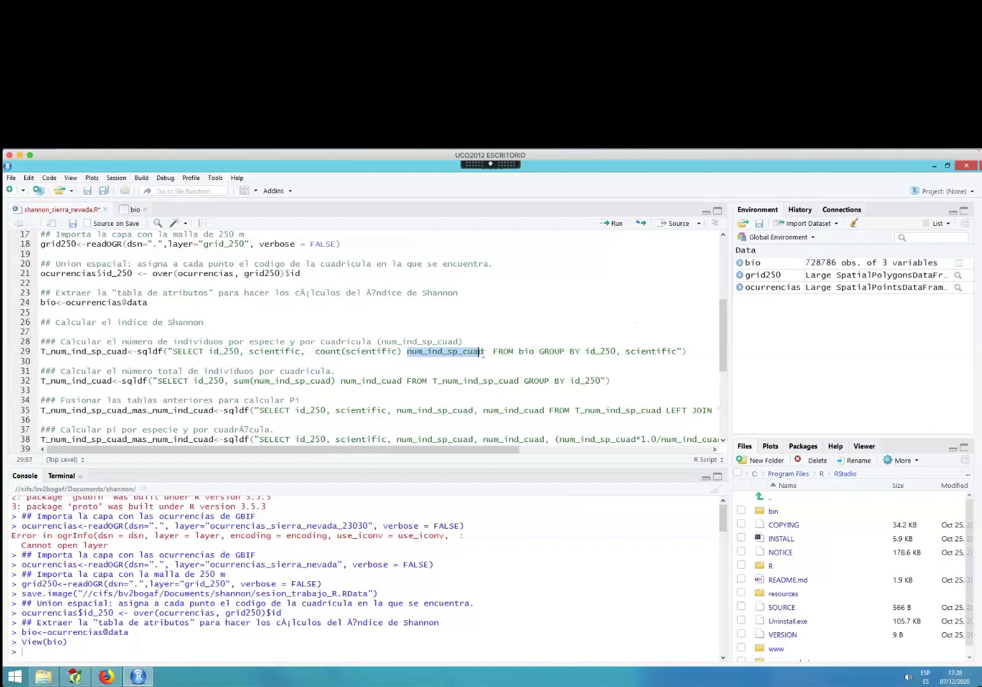
left_click_drag(311, 352, 398, 352)
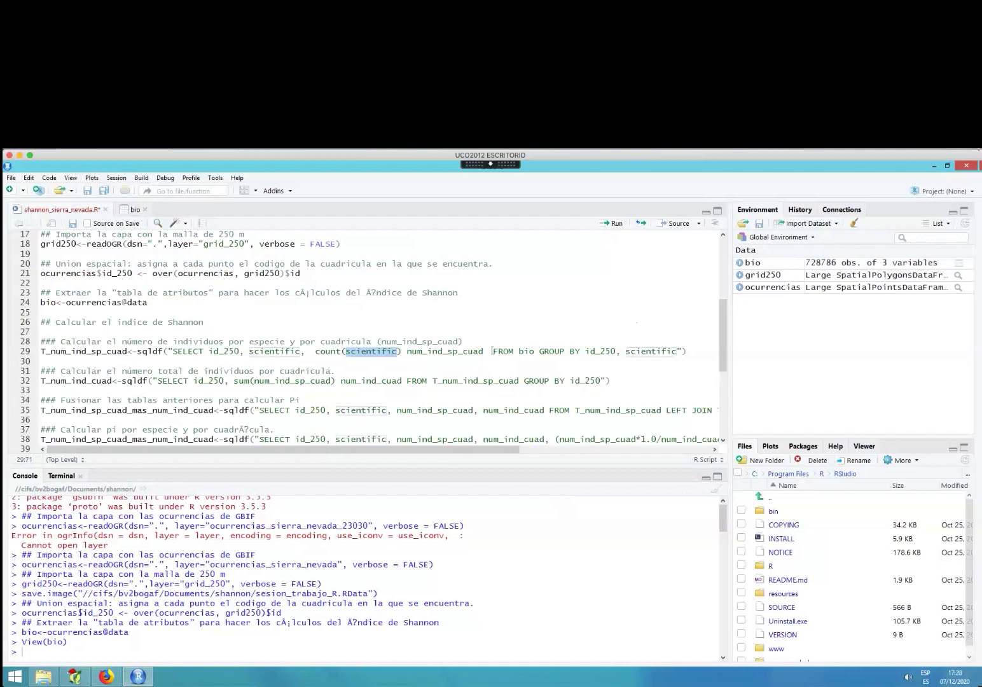
left_click_drag(492, 351, 516, 351)
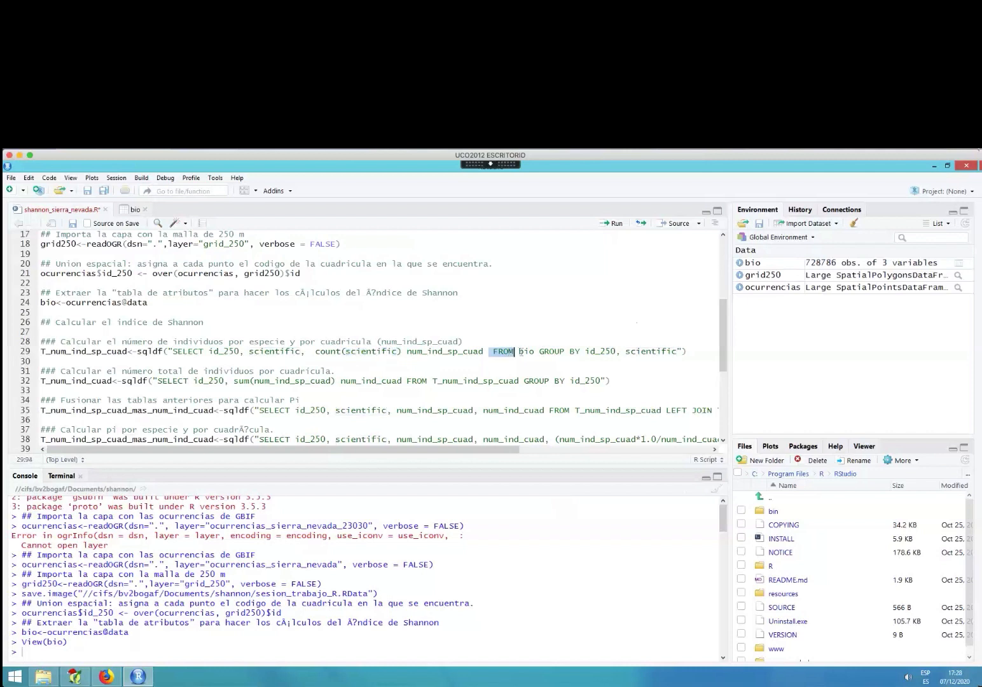
double_click(529, 350)
left_click(539, 350)
left_click_drag(548, 352, 678, 351)
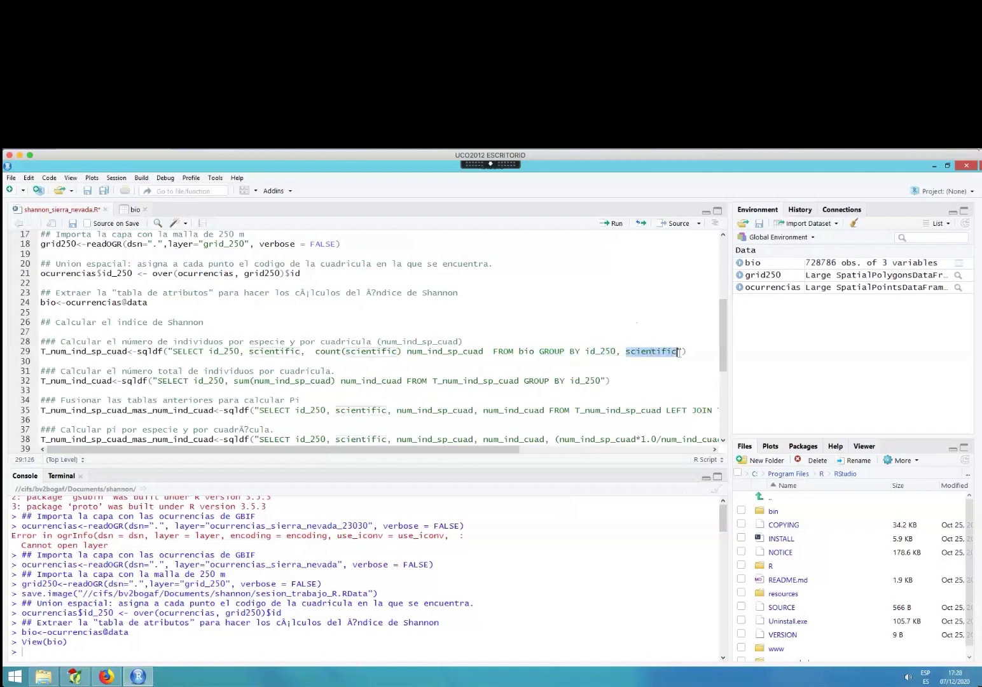
Run the line 29 query that counts individuals per species and grid cell, and view the T_num_ind_sp_cuad table.
left_click(133, 343)
left_click(118, 352)
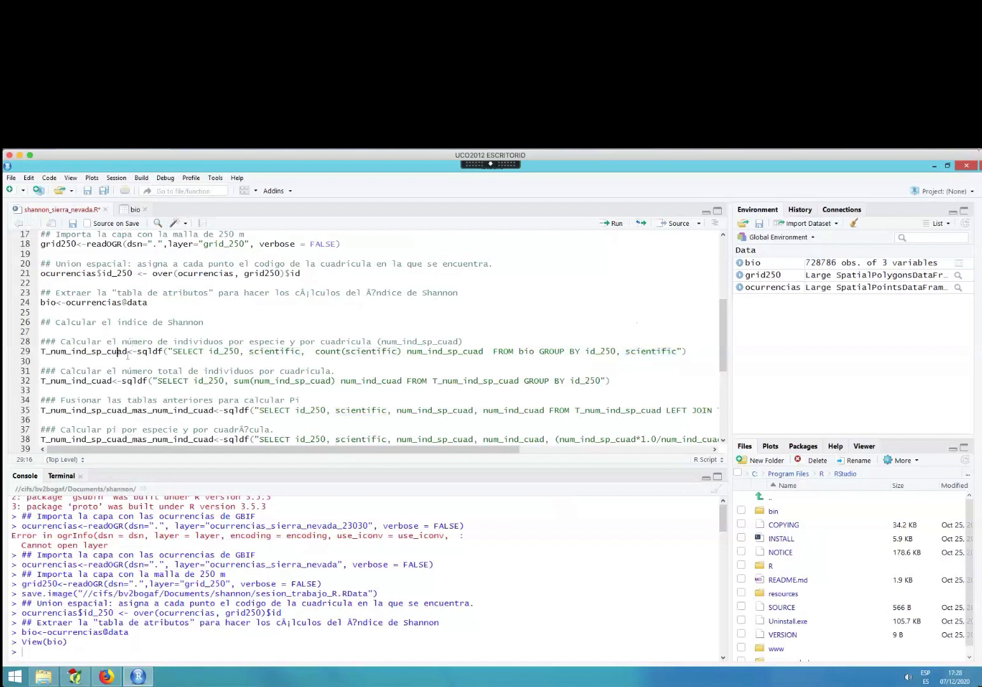
left_click(612, 226)
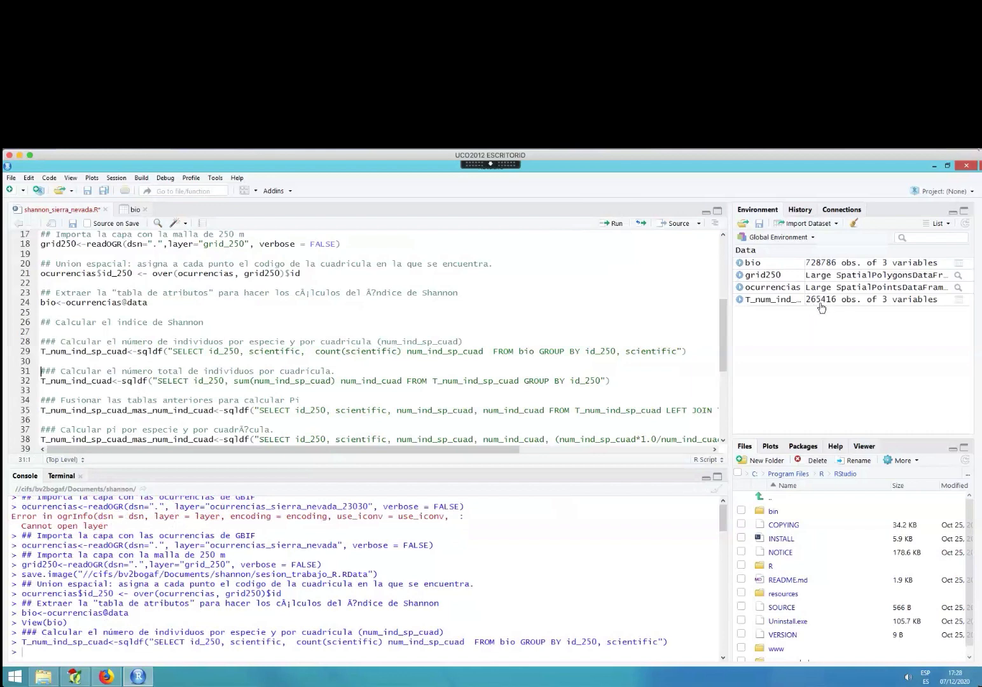
left_click(771, 300)
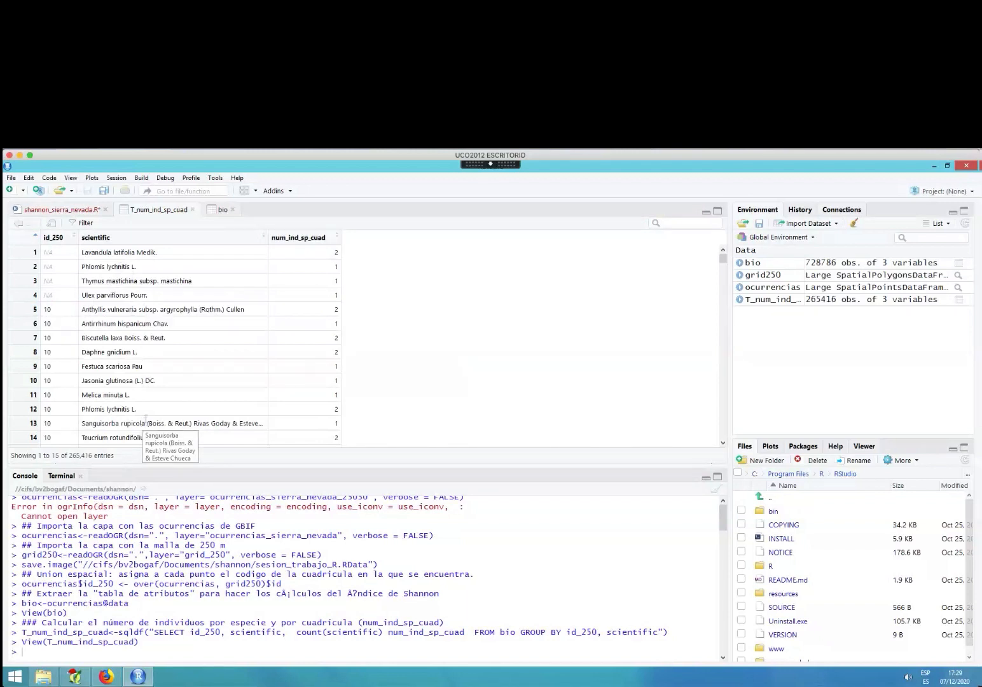
Return to shannon_sierra_nevada.R and examine the line 31 comment and line 32's T_num_ind_cuad, sqldf, id_250 and sum(num_ind_sp_cuad) as num_ind_cuad.
left_click(77, 213)
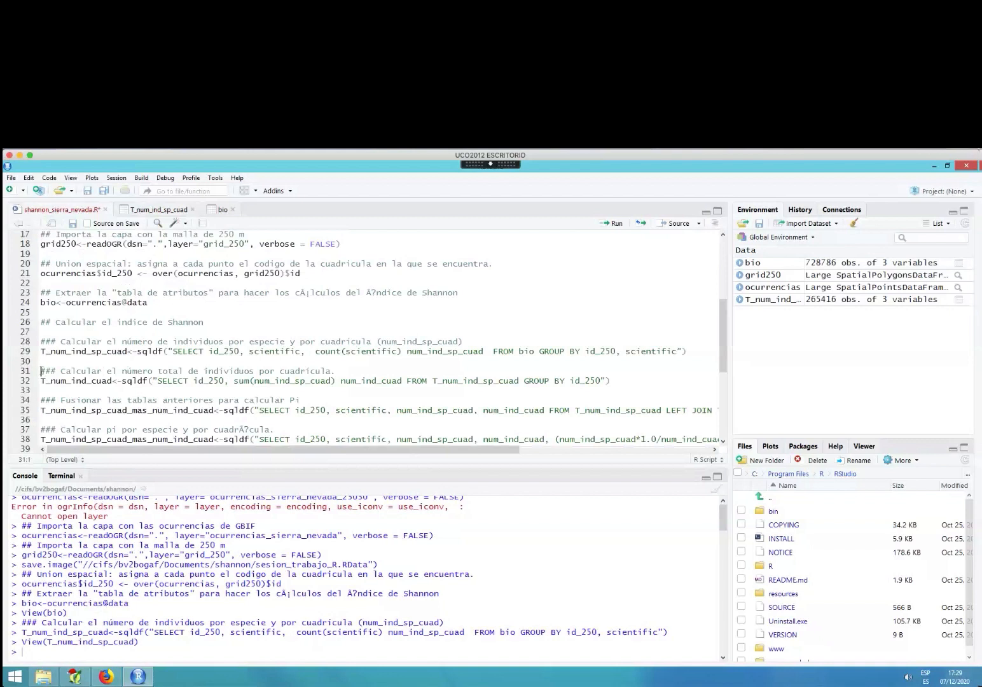
left_click_drag(41, 371, 342, 372)
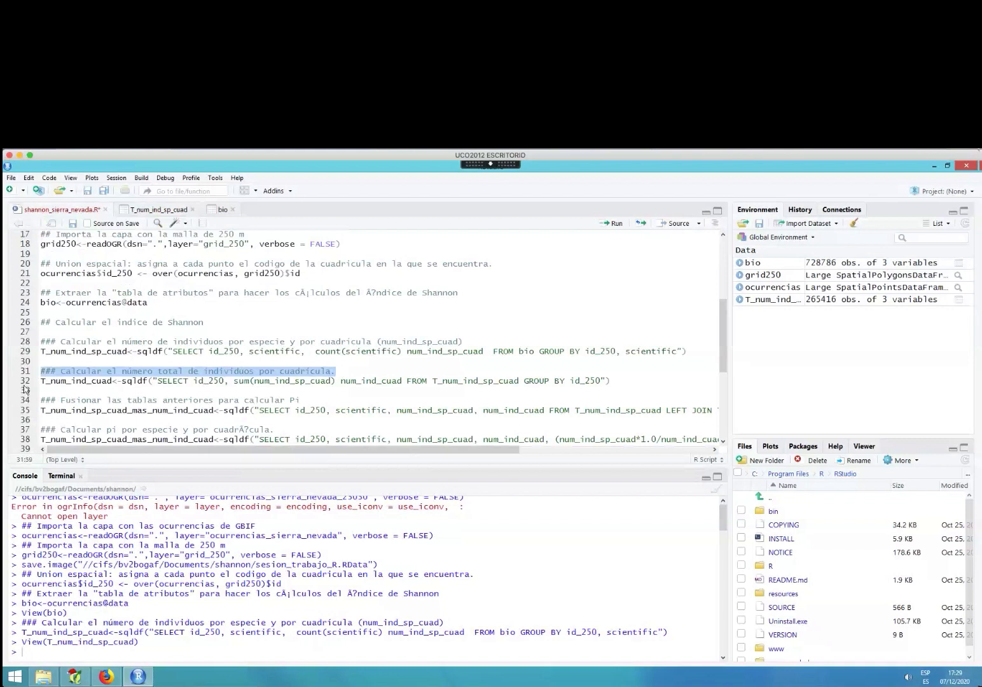
left_click(51, 381)
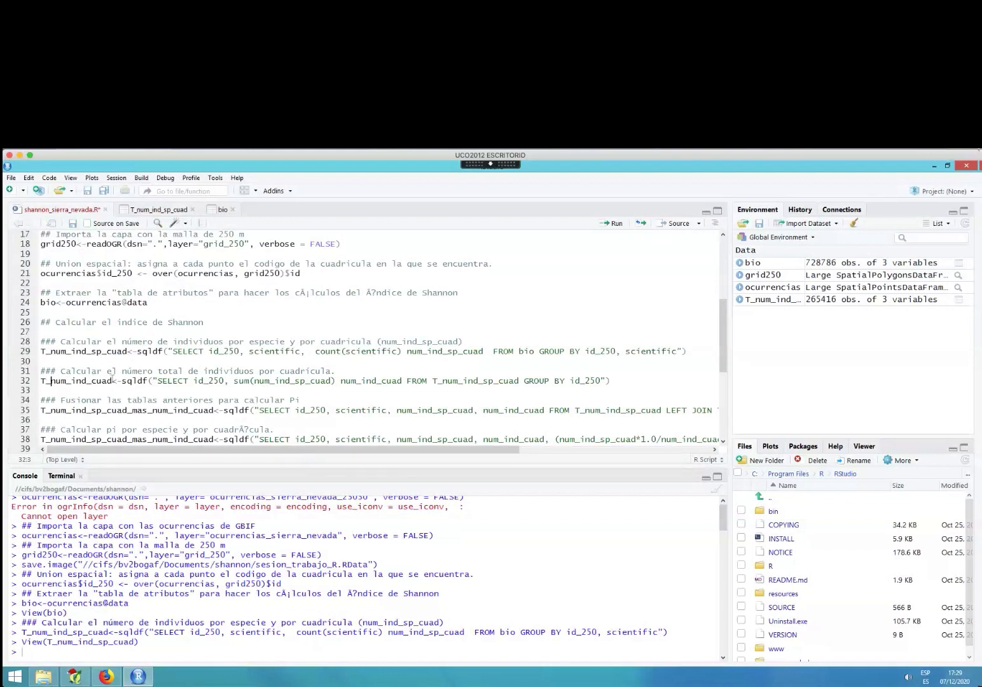
left_click_drag(113, 380, 38, 381)
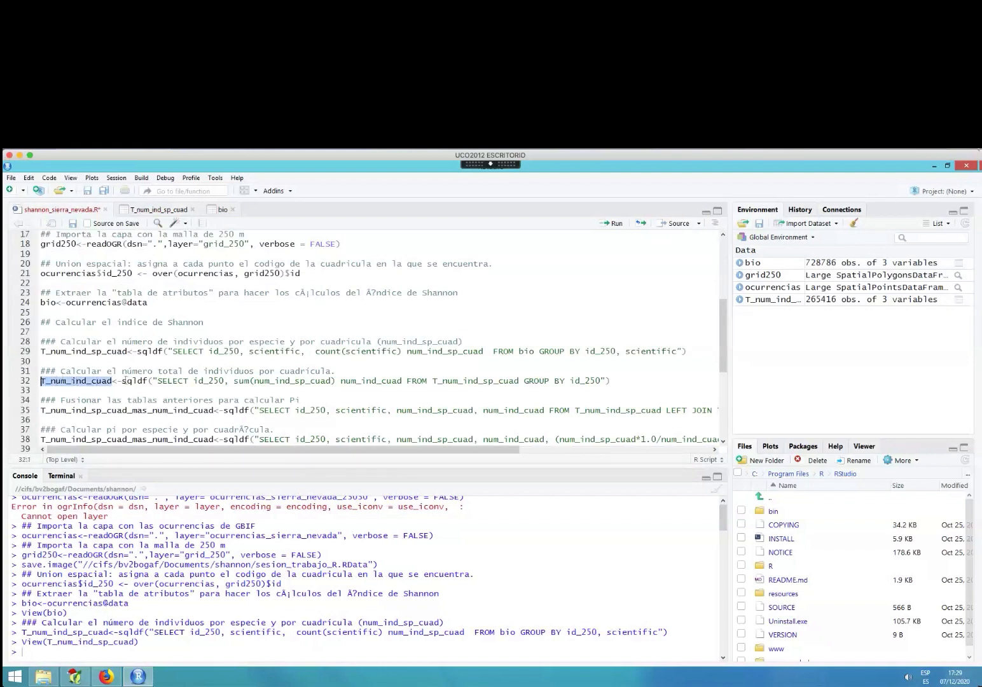
left_click(123, 380)
left_click_drag(128, 382, 146, 381)
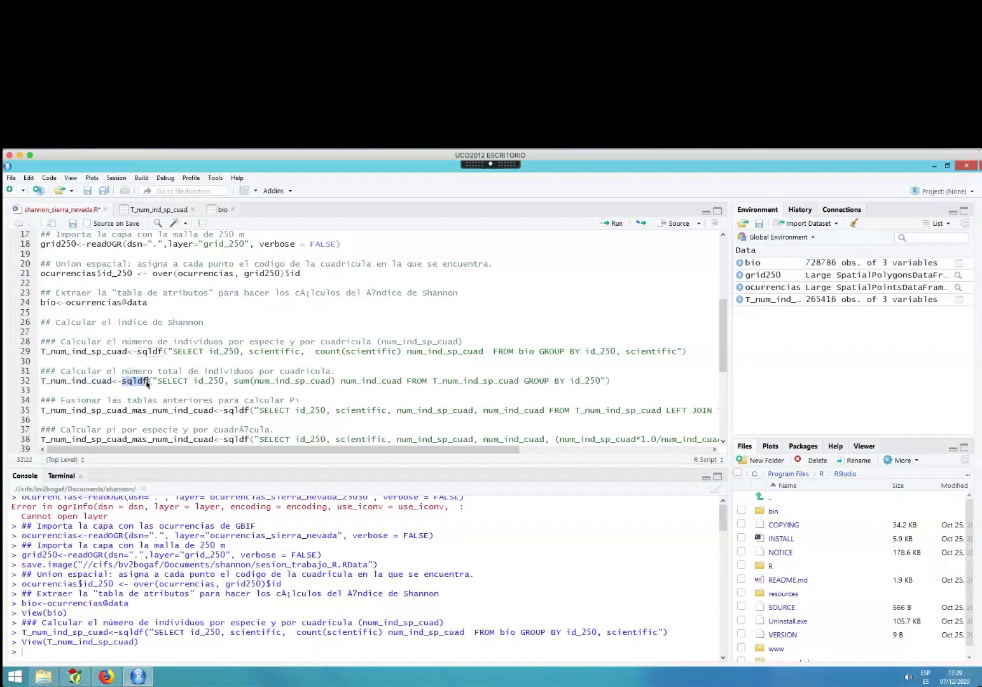
left_click(155, 380)
left_click_drag(193, 380, 223, 381)
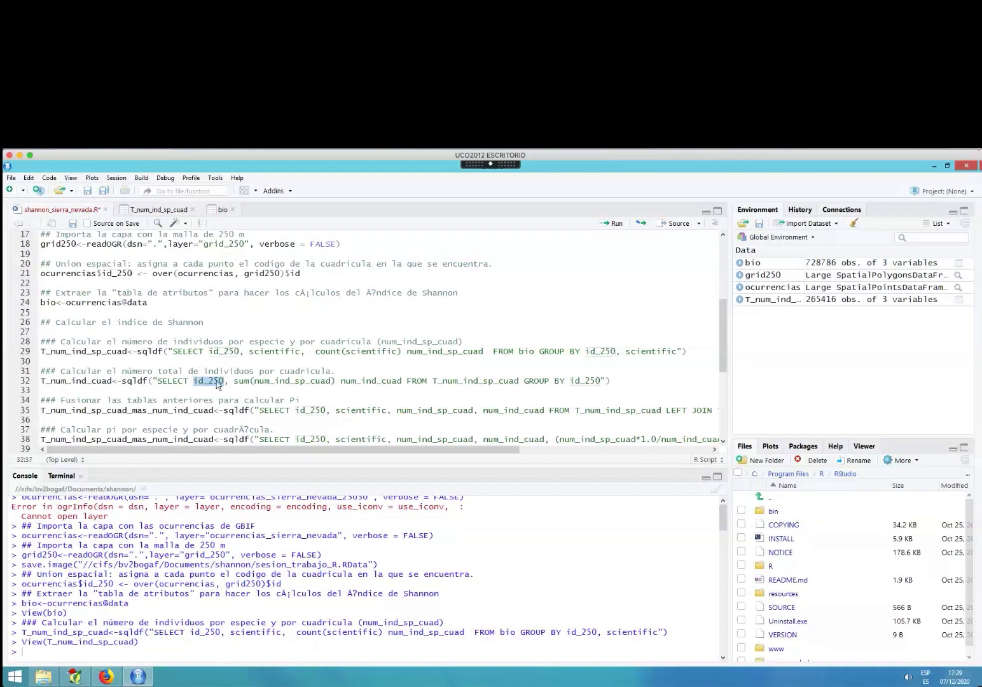
left_click(260, 381)
left_click_drag(253, 380, 331, 381)
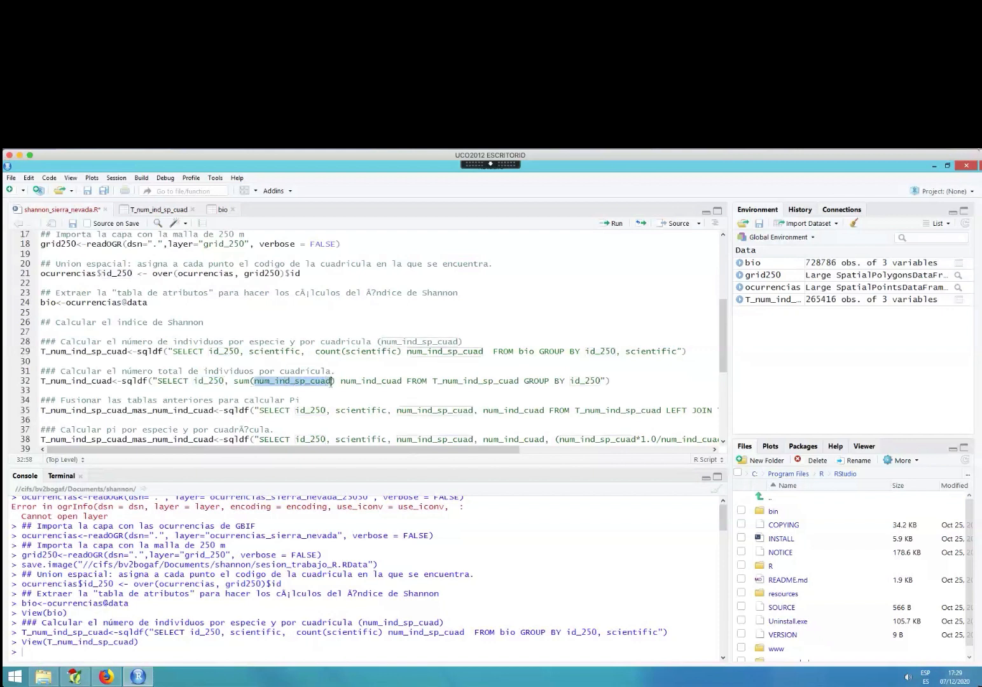
double_click(241, 380)
left_click(341, 380)
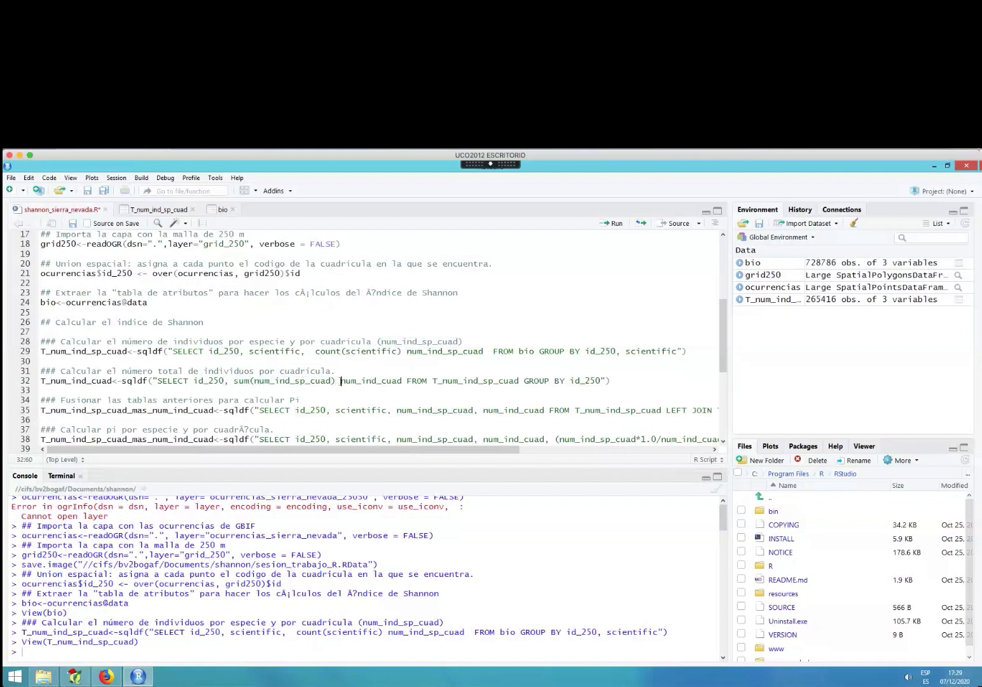
left_click_drag(341, 381, 400, 381)
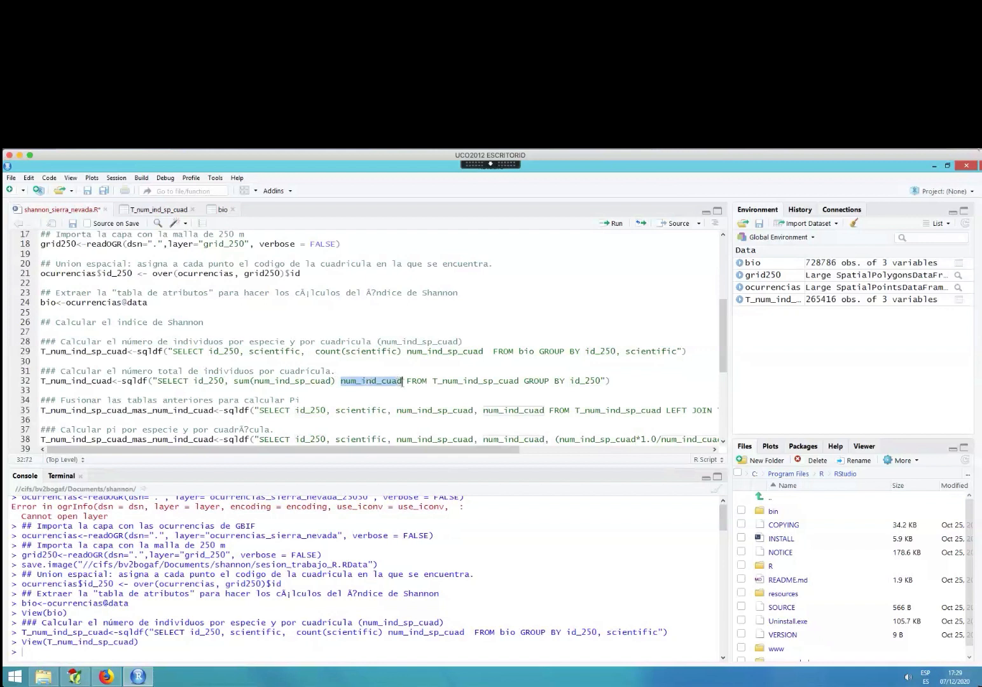
Examine the FROM T_num_ind_sp_cuad and GROUP BY id_250 clauses on line 32 and compare the grouping with line 29.
double_click(410, 381)
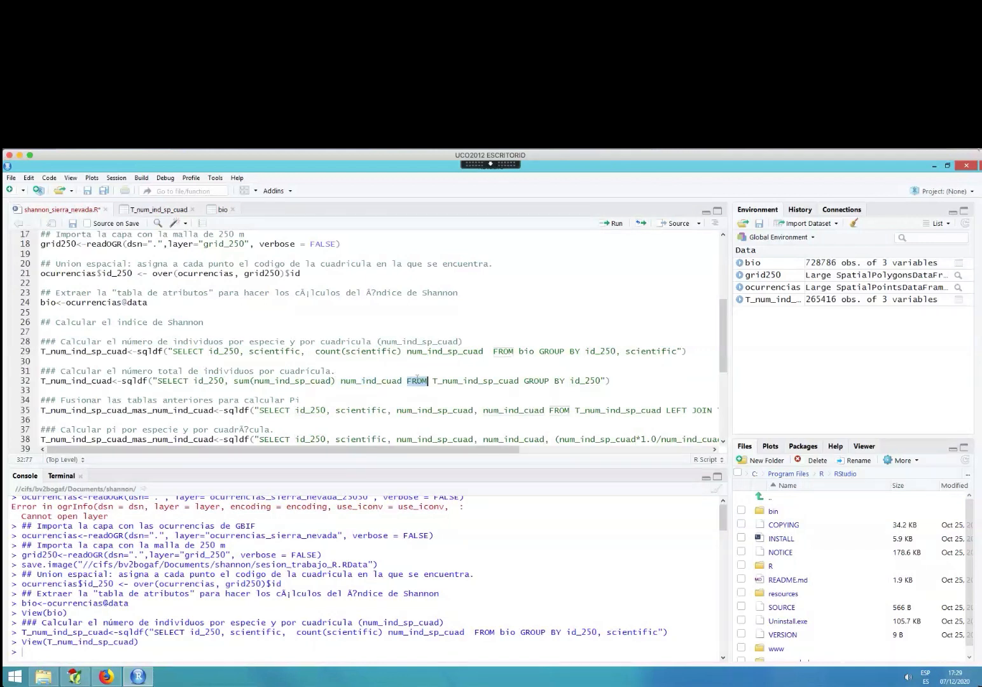
left_click(432, 380)
left_click_drag(437, 381, 520, 380)
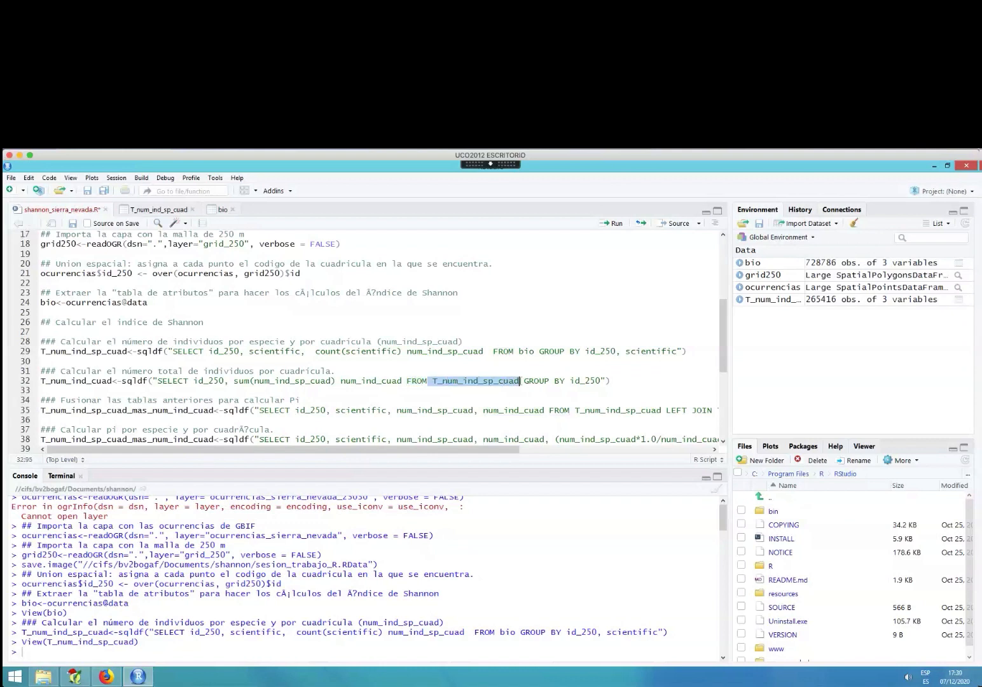
left_click(570, 380)
double_click(582, 380)
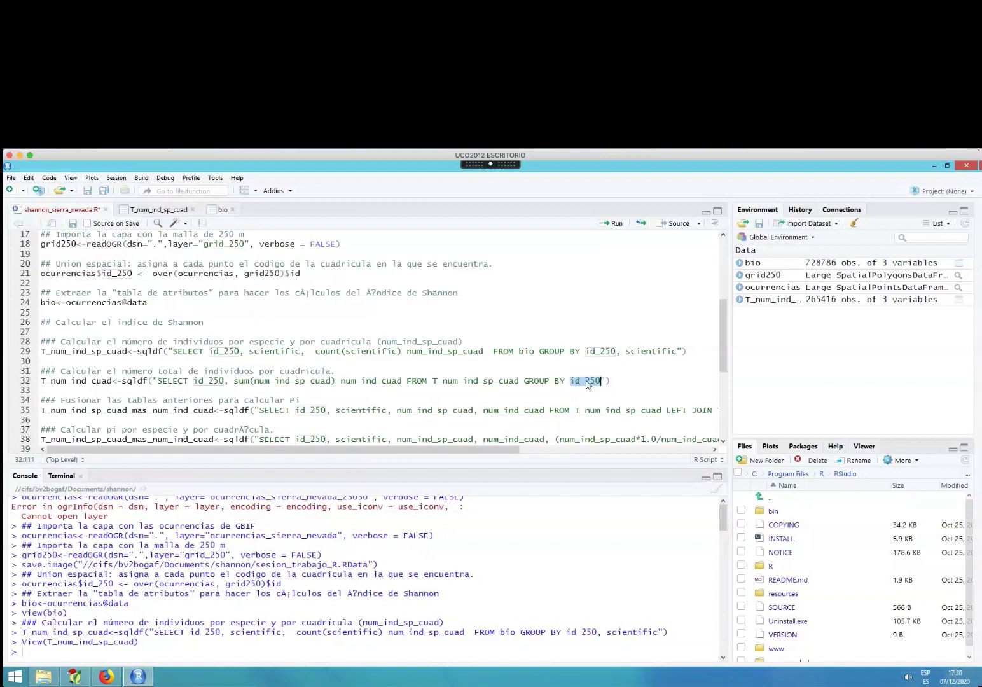
left_click(610, 380)
double_click(633, 354)
left_click(186, 380)
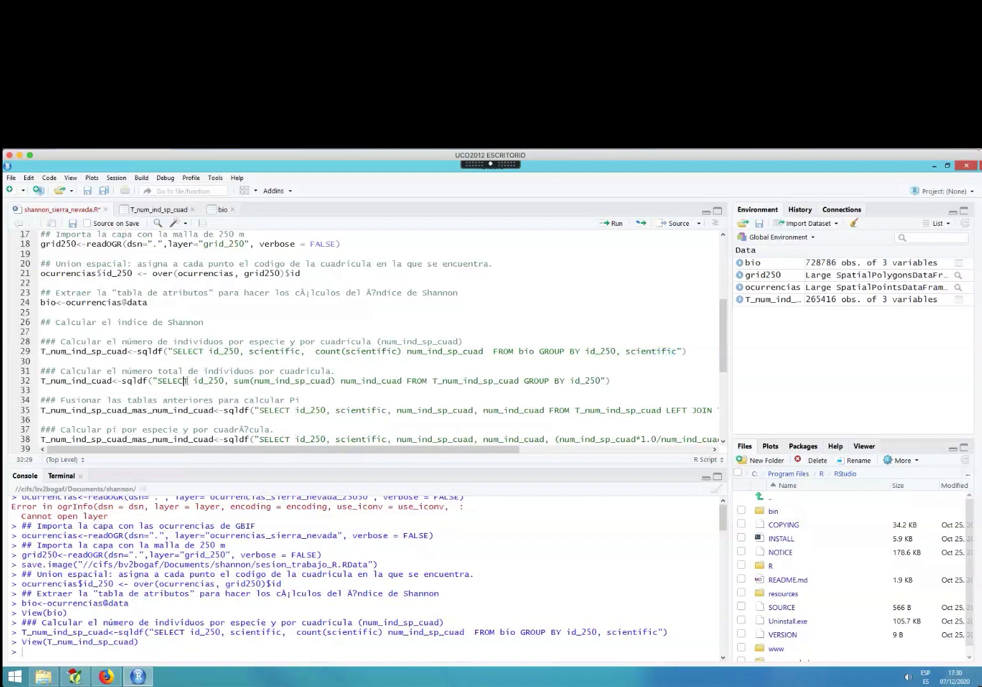
Run the line 32 query that totals individuals per grid cell, widen the environment area, and view the T_num_ind_cuad table.
left_click(72, 381)
key("ctrl+Return")
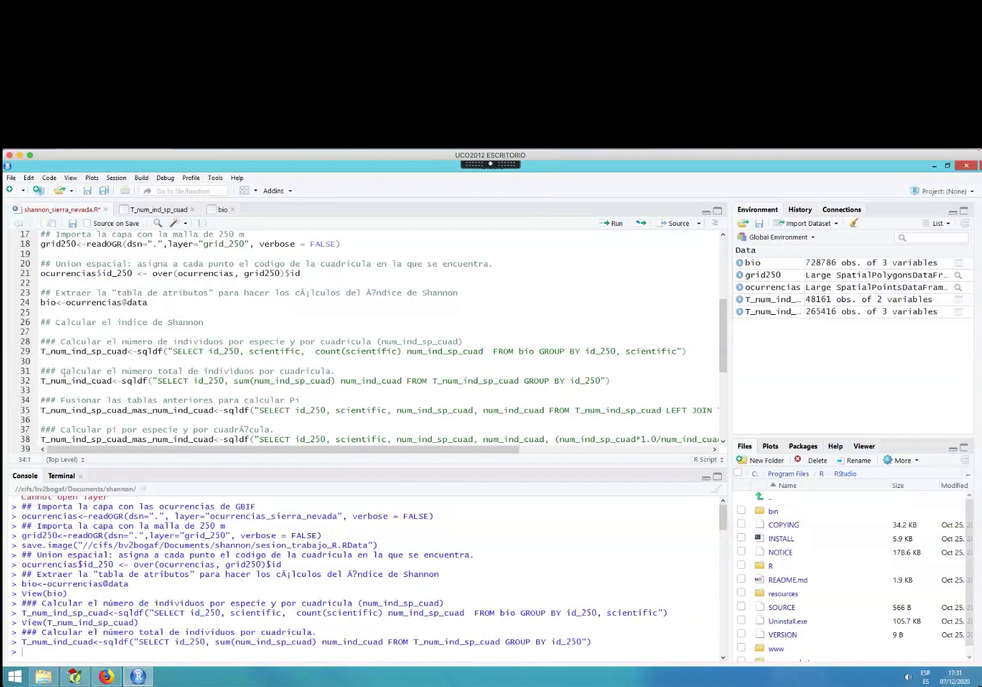
left_click(64, 381)
left_click(628, 304)
left_click_drag(729, 332, 684, 332)
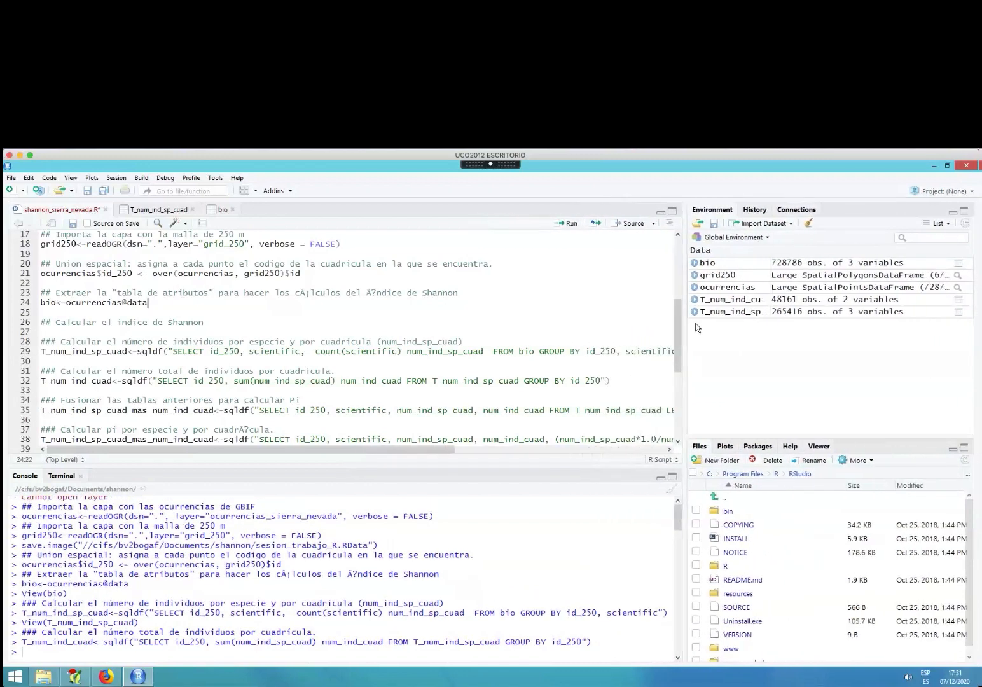
left_click(724, 304)
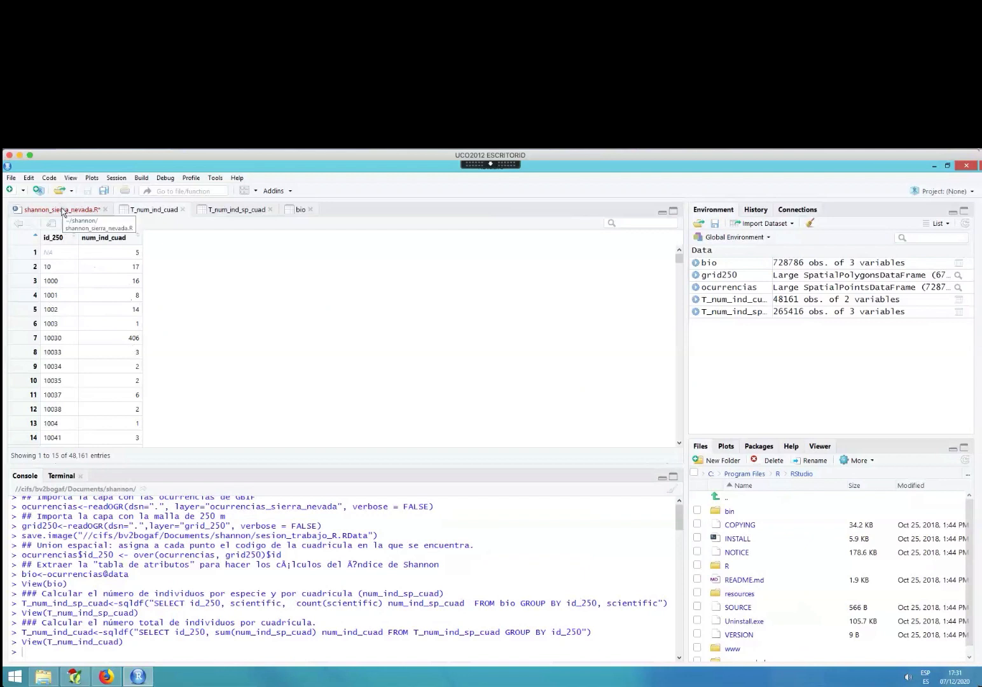
Switch to the Prezi presentation in Firefox and advance past the line 29 flowchart step to the T_num_ind_sp_cuad sample table.
key("super+Tab")
key("super+Tab")
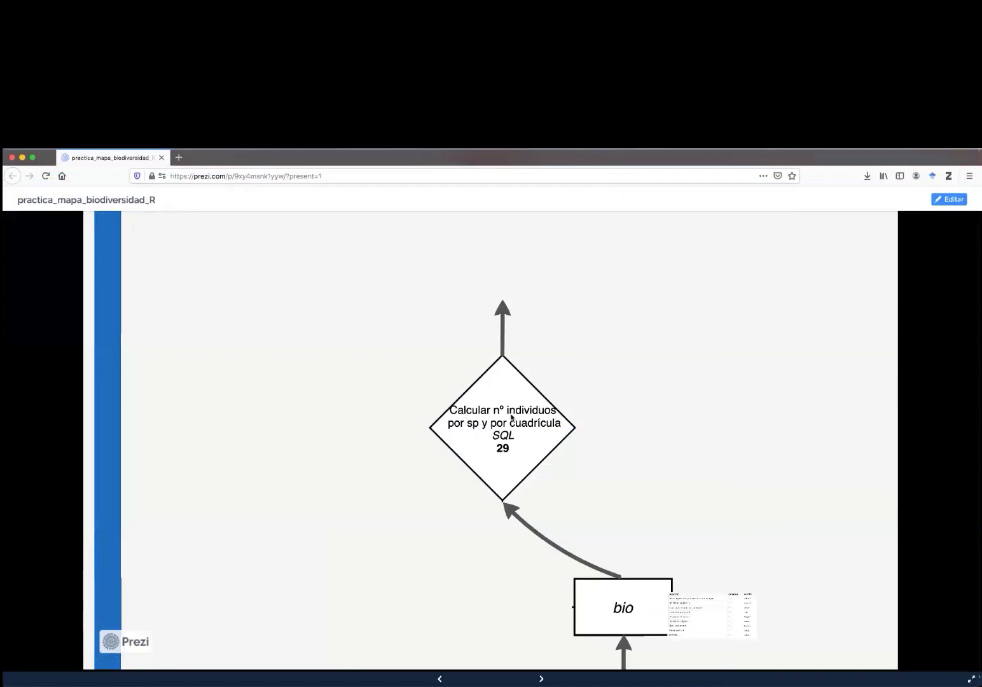
left_click(476, 426)
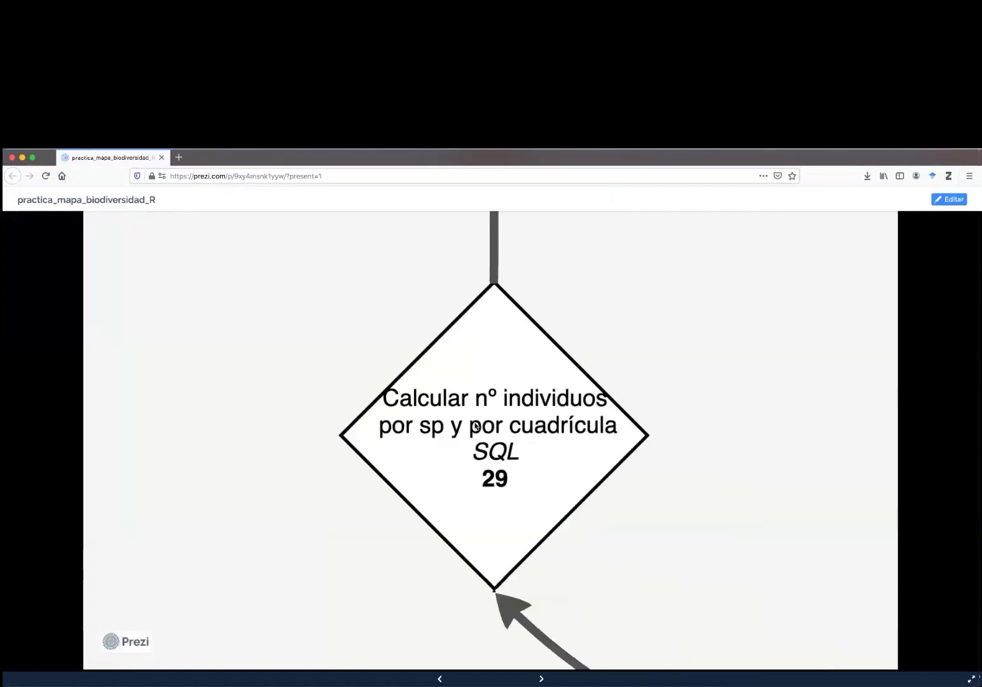
left_click(477, 429)
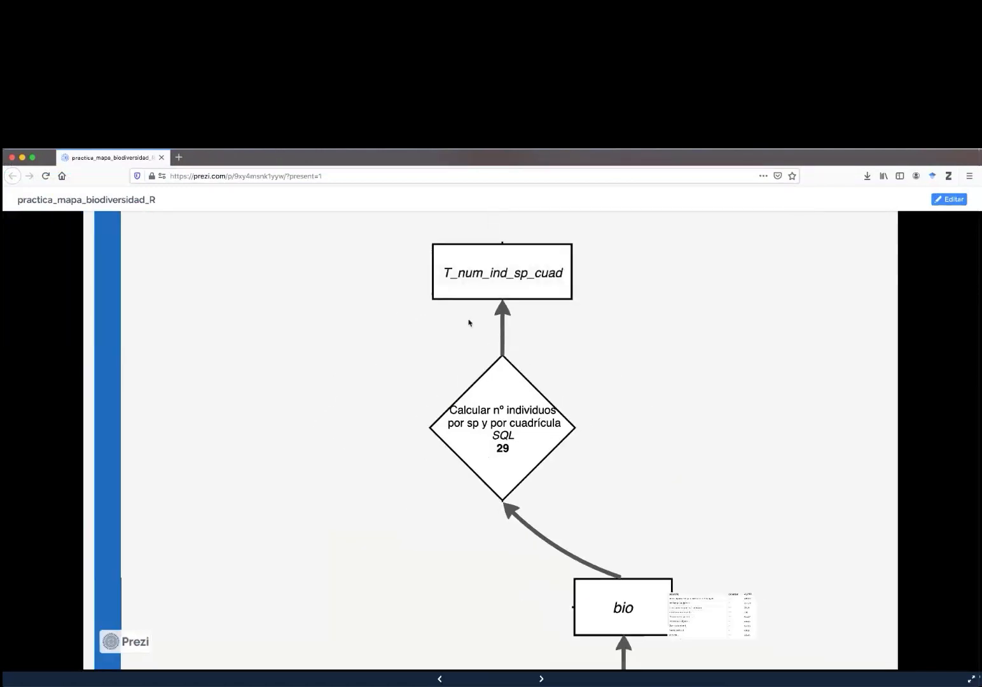
left_click(559, 281)
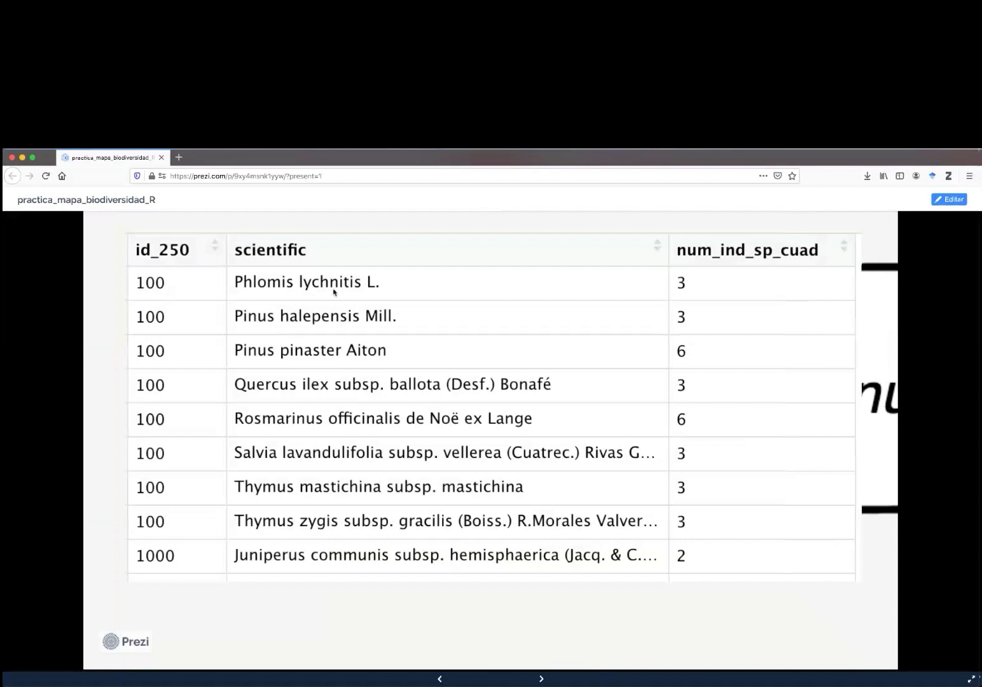
Advance the presentation through the line 32 flowchart step to the T_num_ind_cuad sample table.
key("Right")
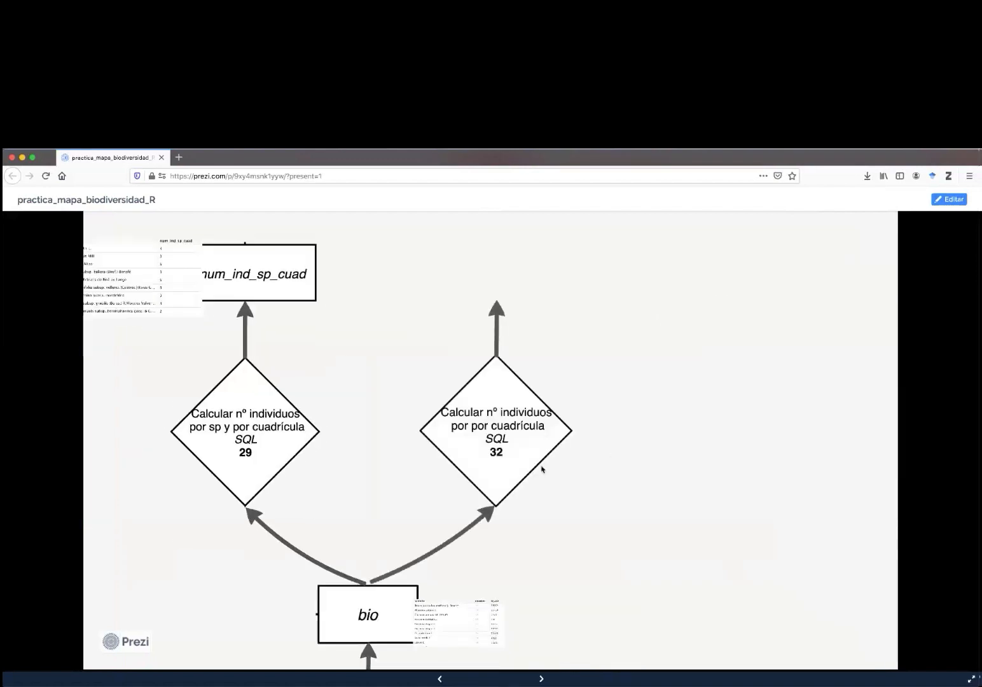
key("Right")
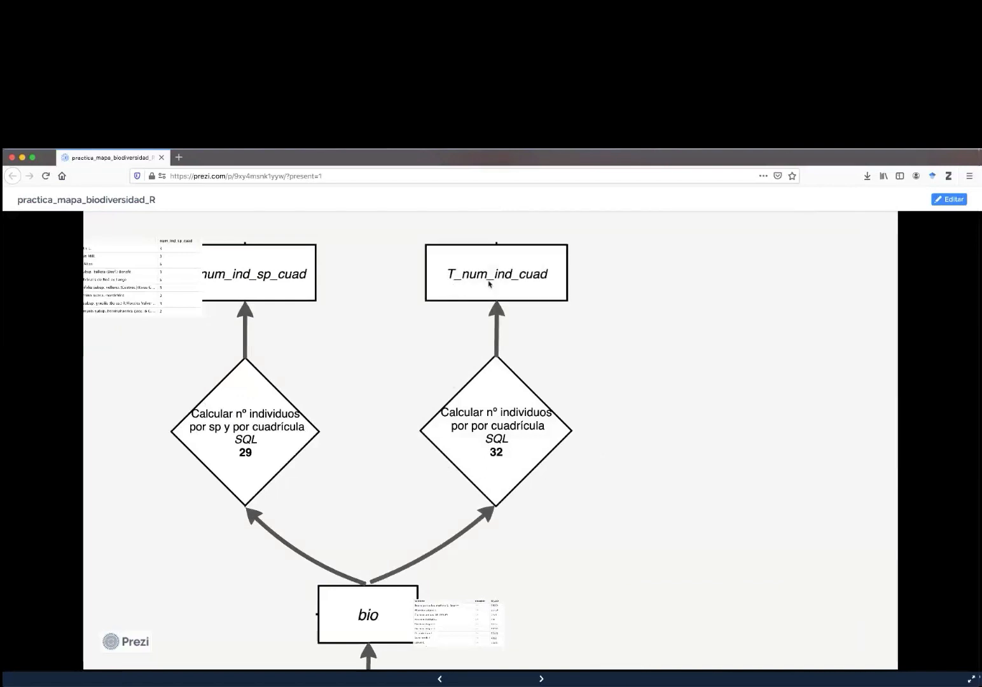
left_click(556, 279)
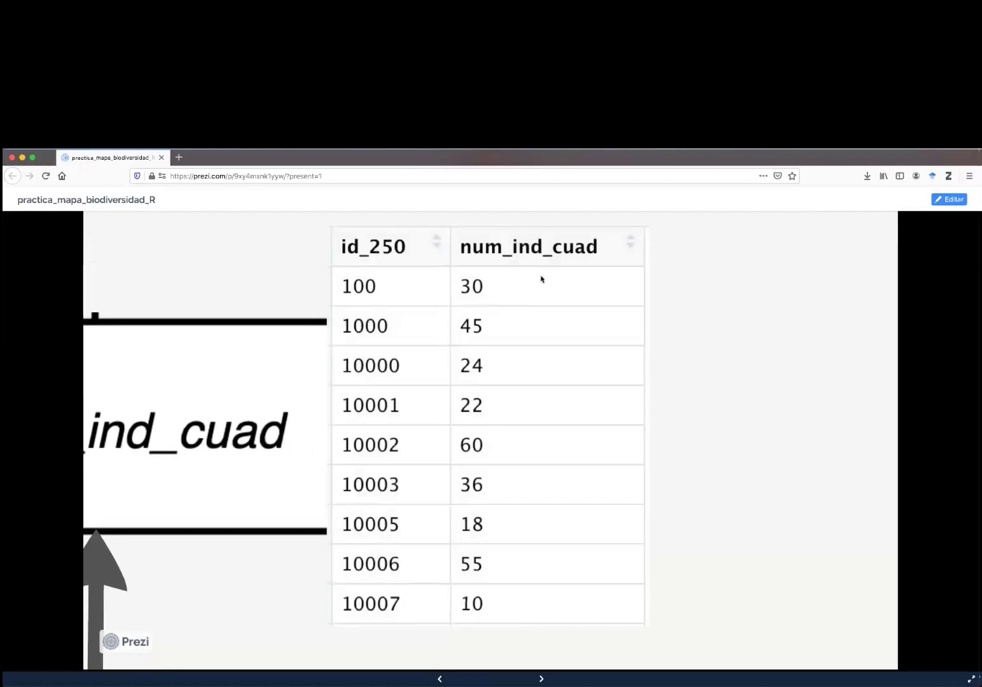
Advance the presentation to the line 35 flowchart step that joins the two tables through the common grid cell id.
key("Right")
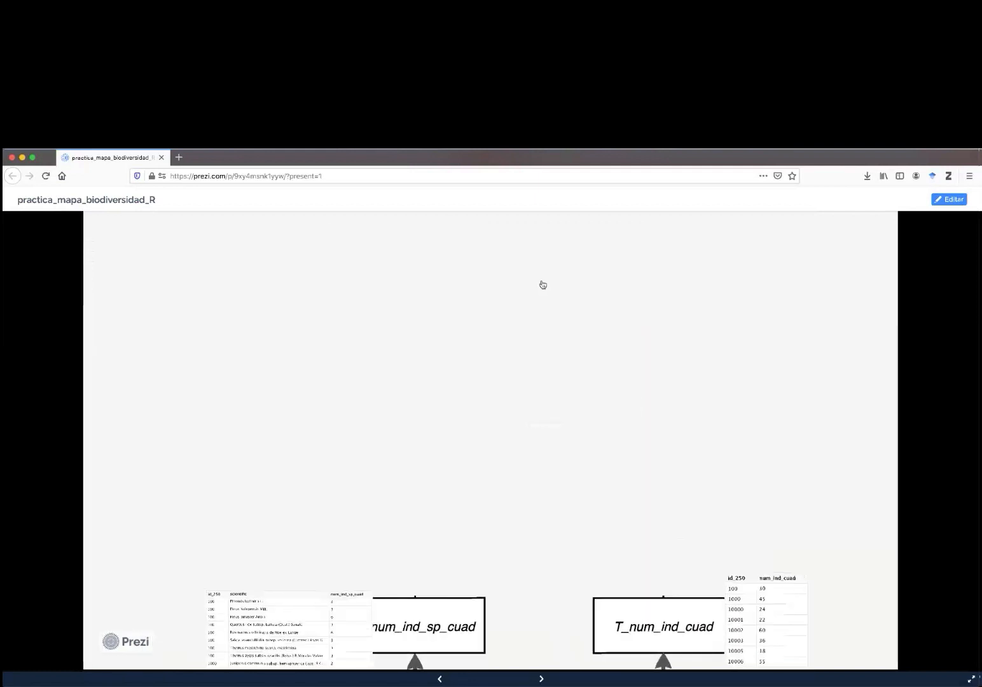
key("Right")
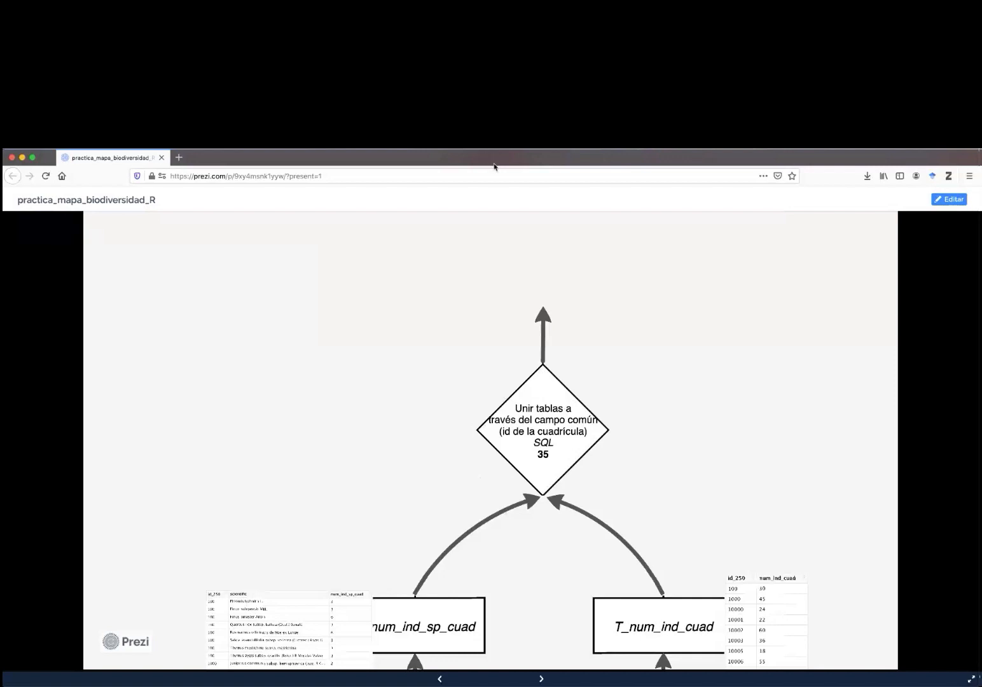
Draw red annotations linking num_ind_cuad to the T_num_ind_sp_cuad table and connecting the circled id_250 headers of both sample tables.
left_click(666, 166)
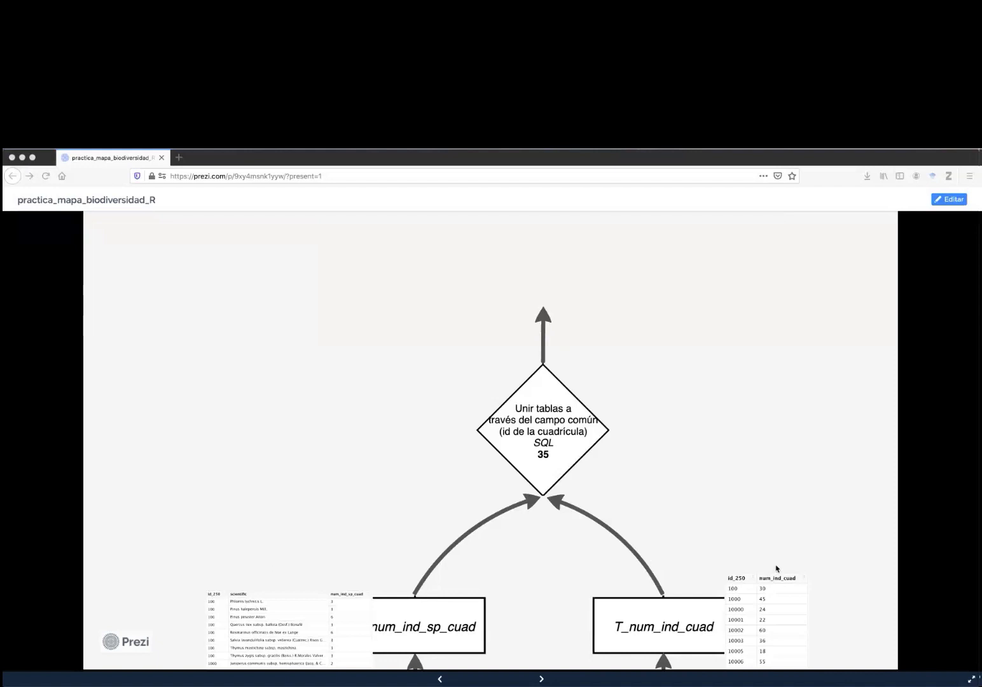
left_click_drag(367, 578, 188, 579)
mouse_move(793, 572)
left_mouse_down()
mouse_move(781, 553)
mouse_move(494, 527)
mouse_move(410, 583)
mouse_move(405, 577)
mouse_move(414, 591)
left_mouse_up()
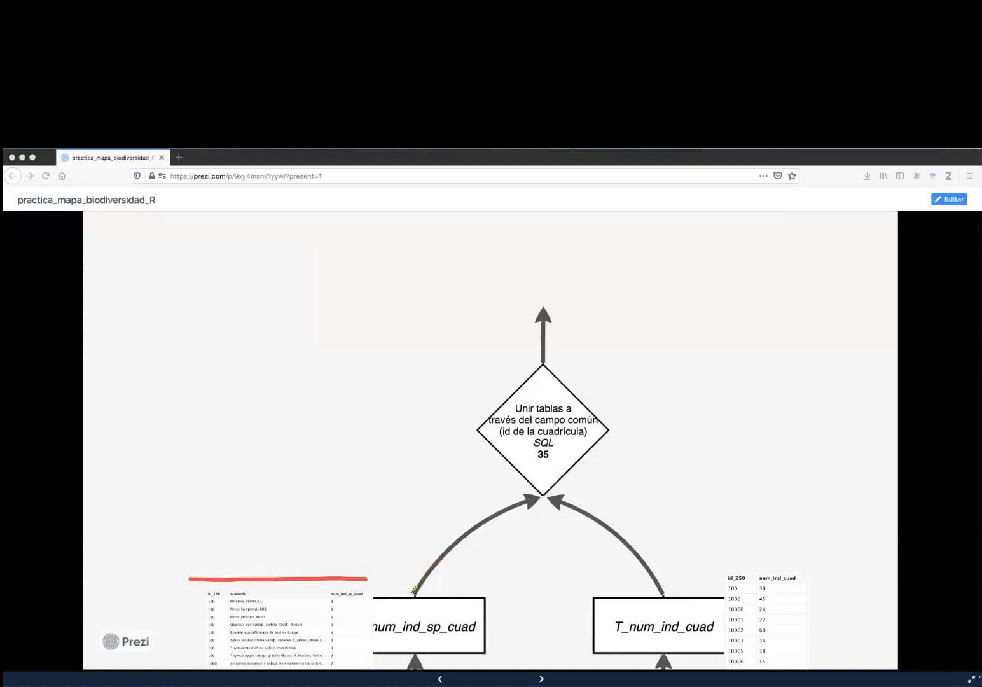
mouse_move(731, 567)
left_mouse_down()
mouse_move(719, 578)
mouse_move(762, 581)
mouse_move(724, 566)
mouse_move(633, 569)
mouse_move(418, 541)
mouse_move(221, 561)
mouse_move(197, 594)
mouse_move(237, 602)
mouse_move(240, 582)
mouse_move(207, 580)
left_mouse_up()
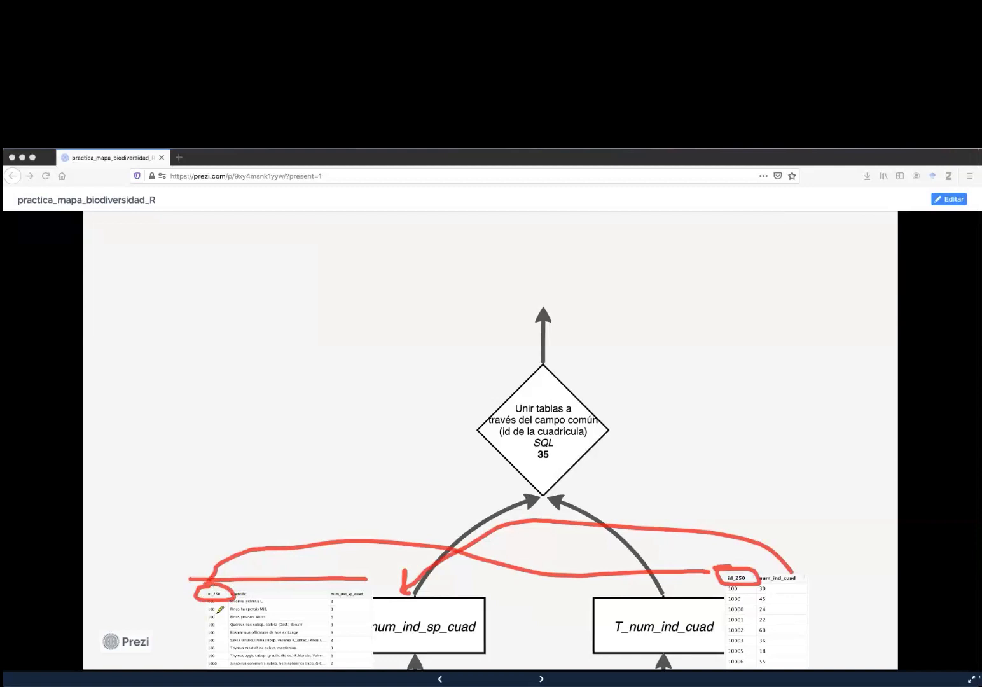
Mark the id_250 columns and the matching id 1000 in both sample tables, and clear all the drawn annotations.
left_click_drag(194, 604, 192, 651)
left_click_drag(716, 588, 721, 639)
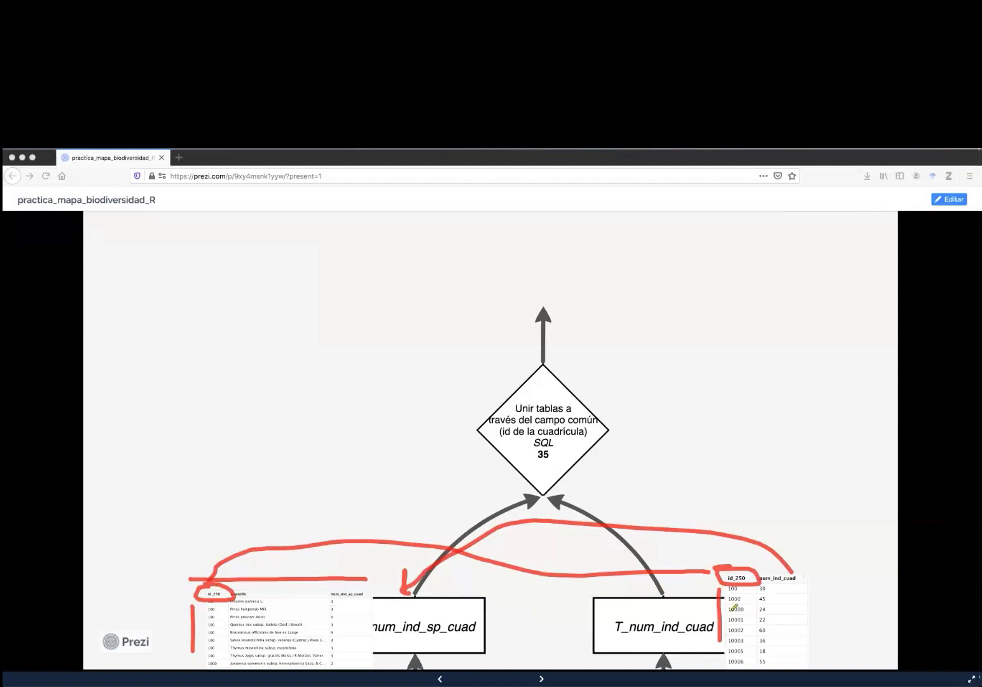
left_click_drag(729, 599, 744, 598)
left_click_drag(208, 663, 223, 663)
key("Escape")
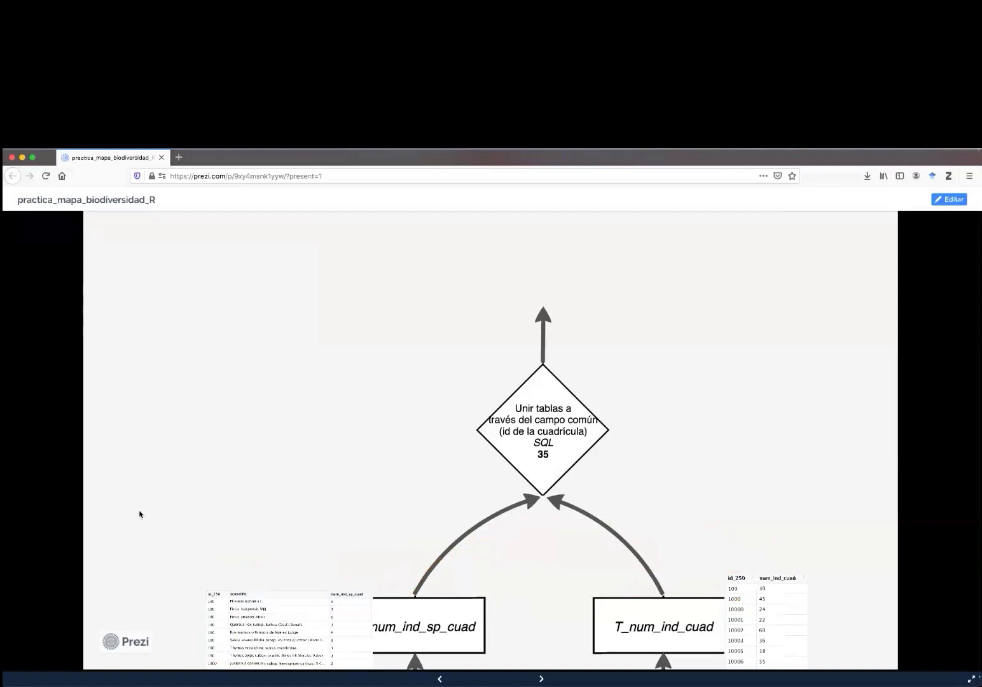
Advance the presentation through the table-join stage to the example of the merged table.
left_click(541, 678)
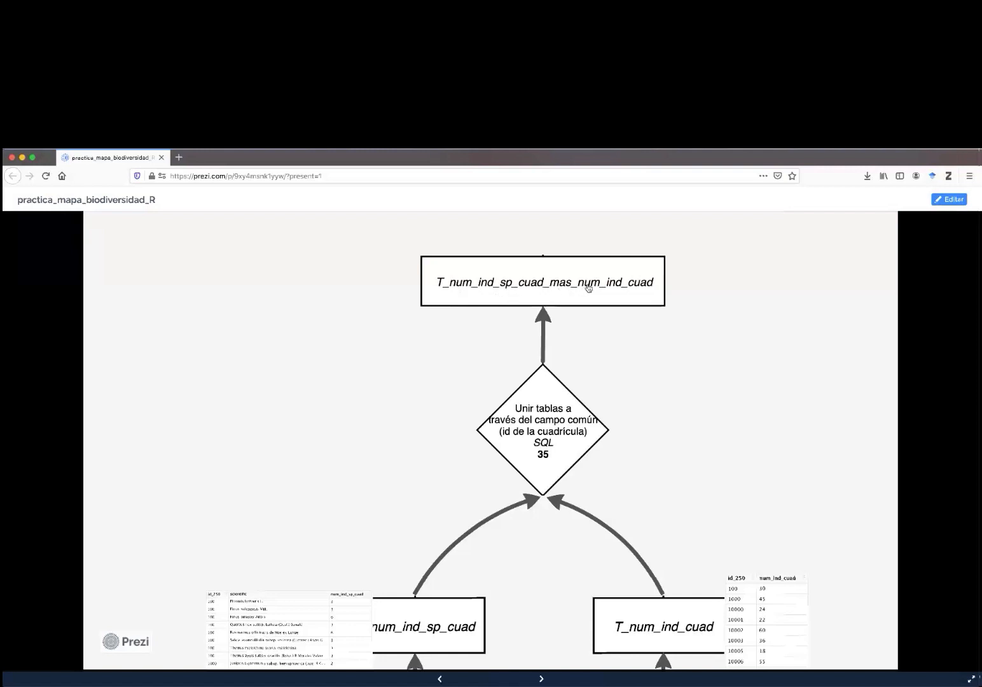
key("Right")
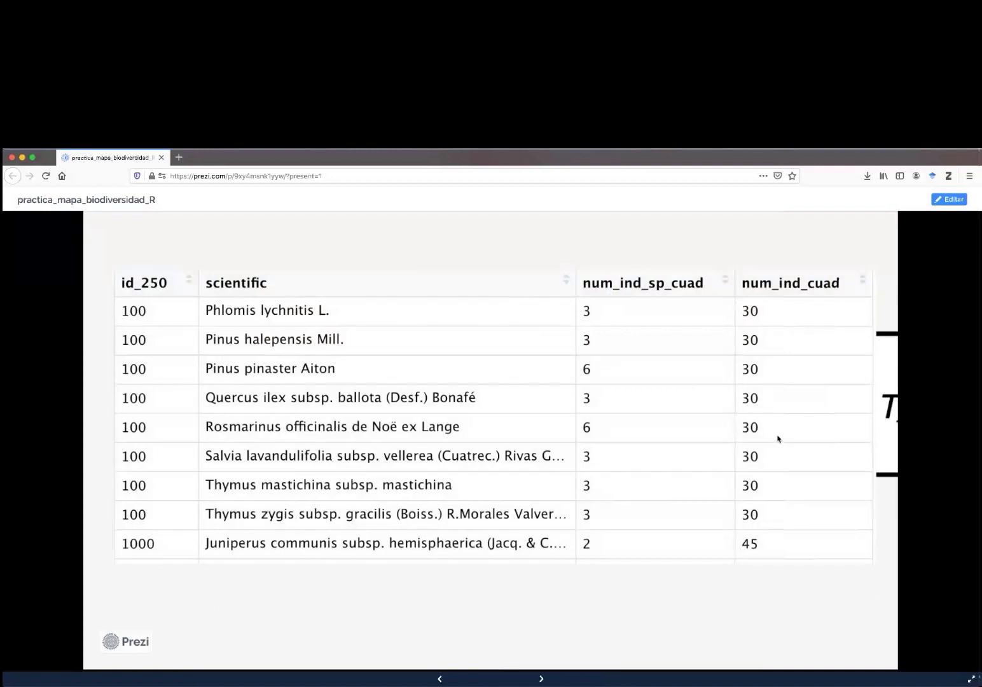
key("Right")
Switch to RStudio, return to the shannon_sierra_nevada.R script and widen the editor to fit the line 35 merge statement.
key("super+Tab")
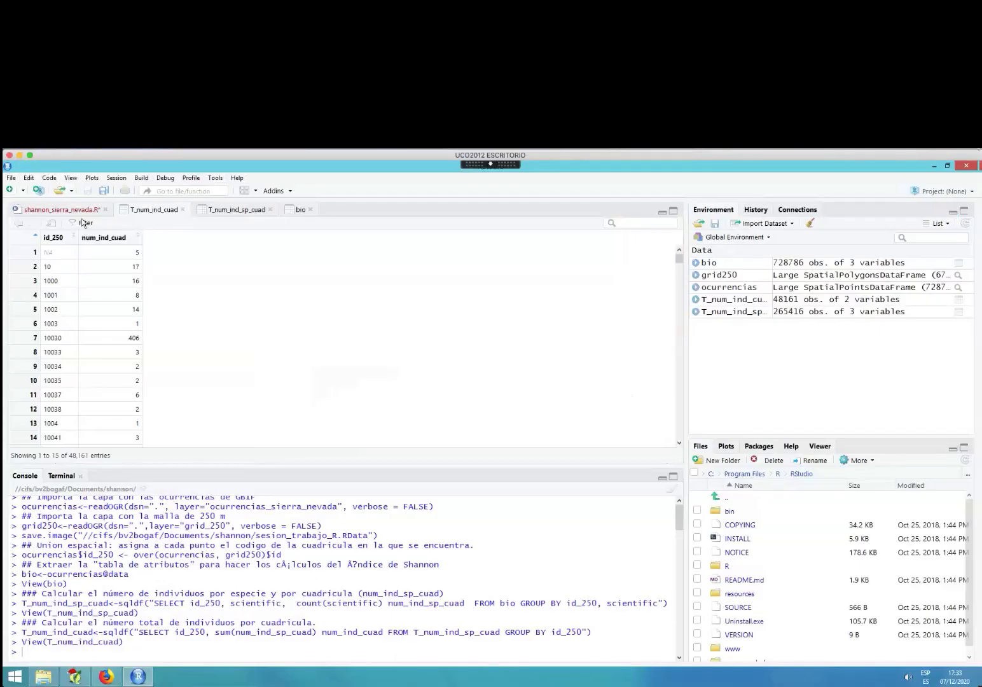
left_click(62, 212)
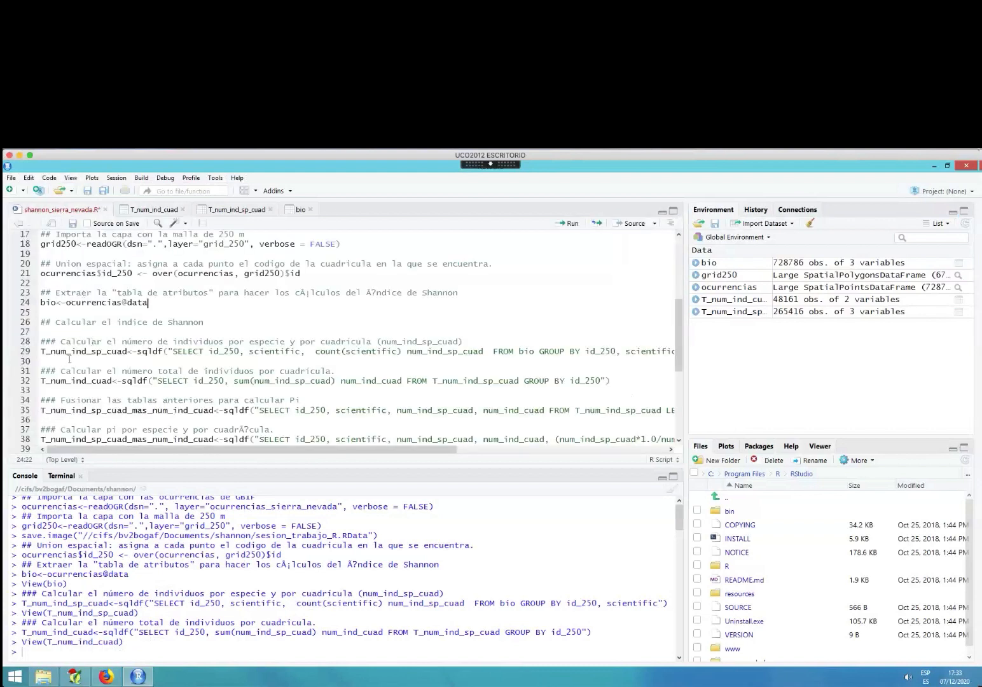
left_click(67, 410)
left_click_drag(42, 400, 320, 398)
left_click(167, 410)
left_click_drag(792, 400, 912, 397)
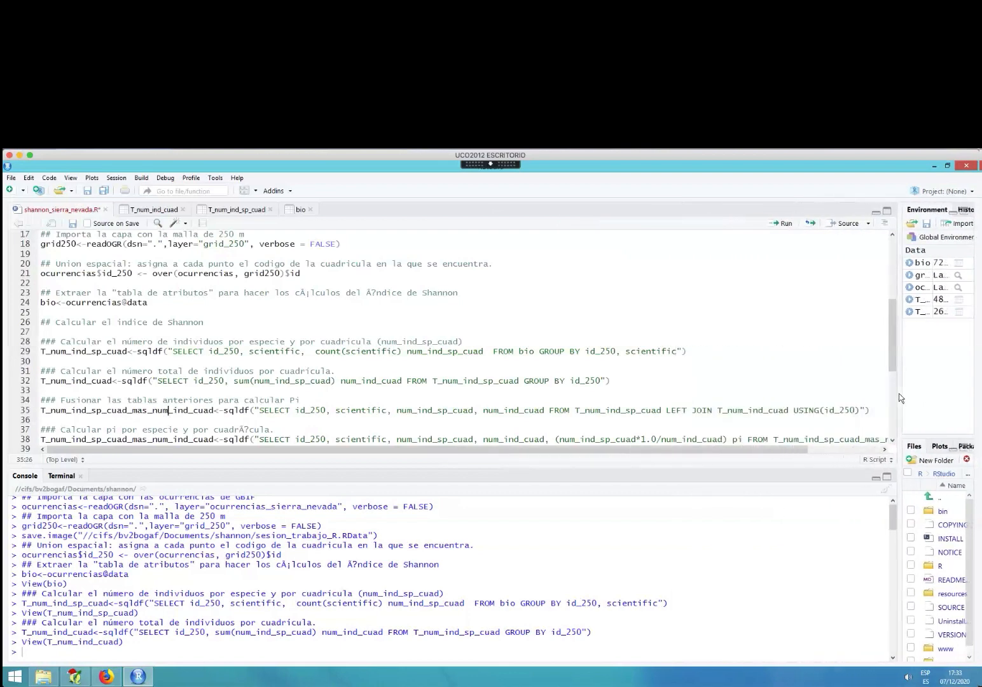
Examine line 35 piece by piece: output table, selected fields, FROM table, LEFT JOIN table and the USING(id_250) key.
left_click_drag(213, 410, 19, 410)
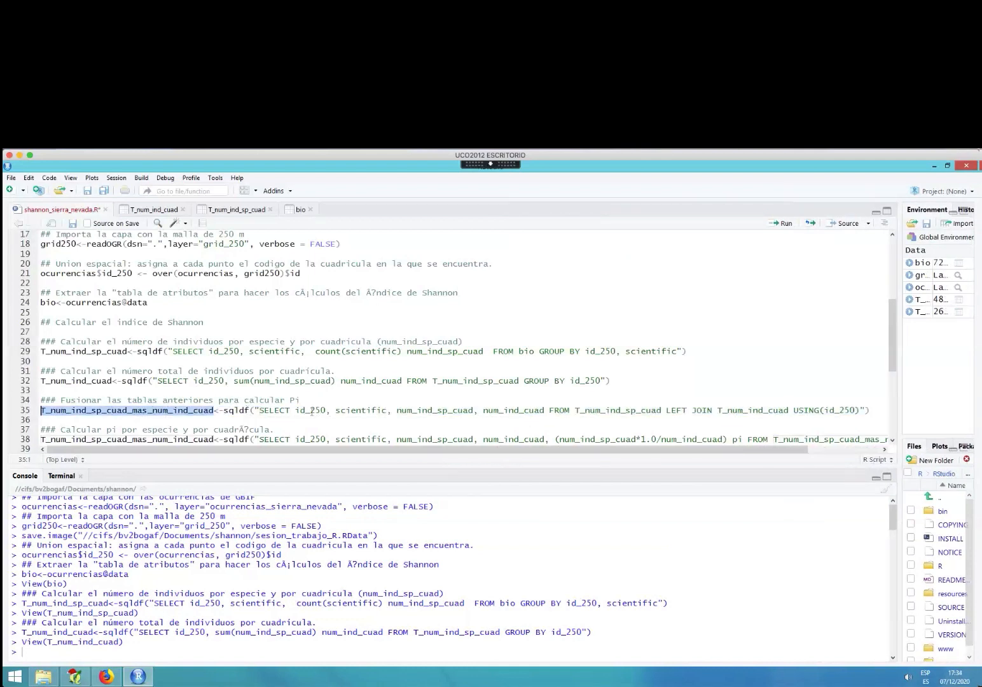
left_click_drag(295, 410, 327, 410)
left_click_drag(386, 410, 335, 410)
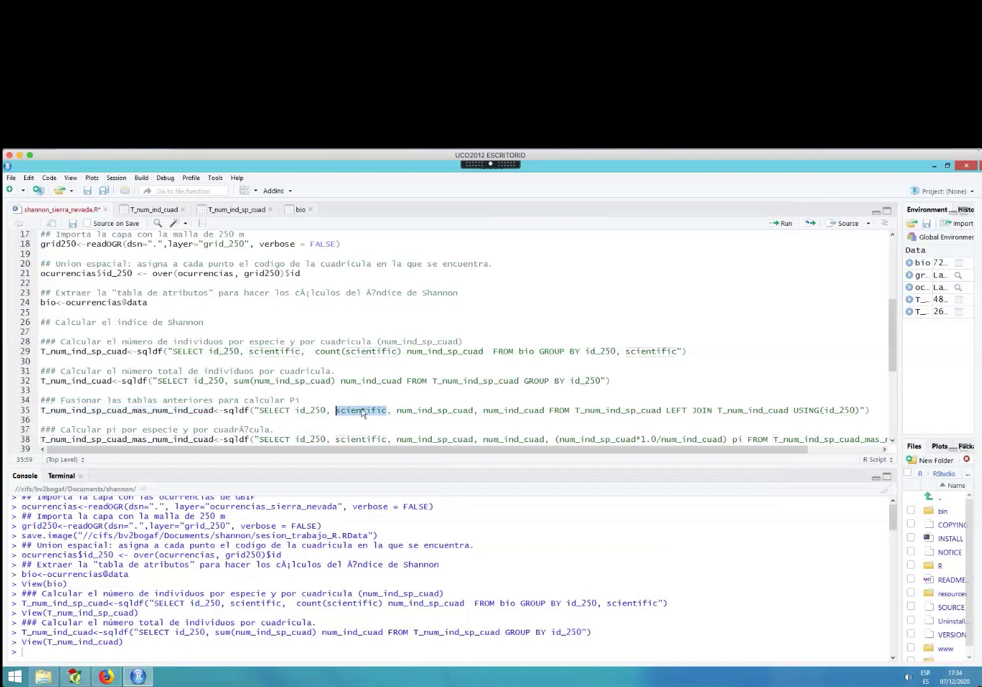
left_click(396, 410)
left_click_drag(397, 410, 545, 410)
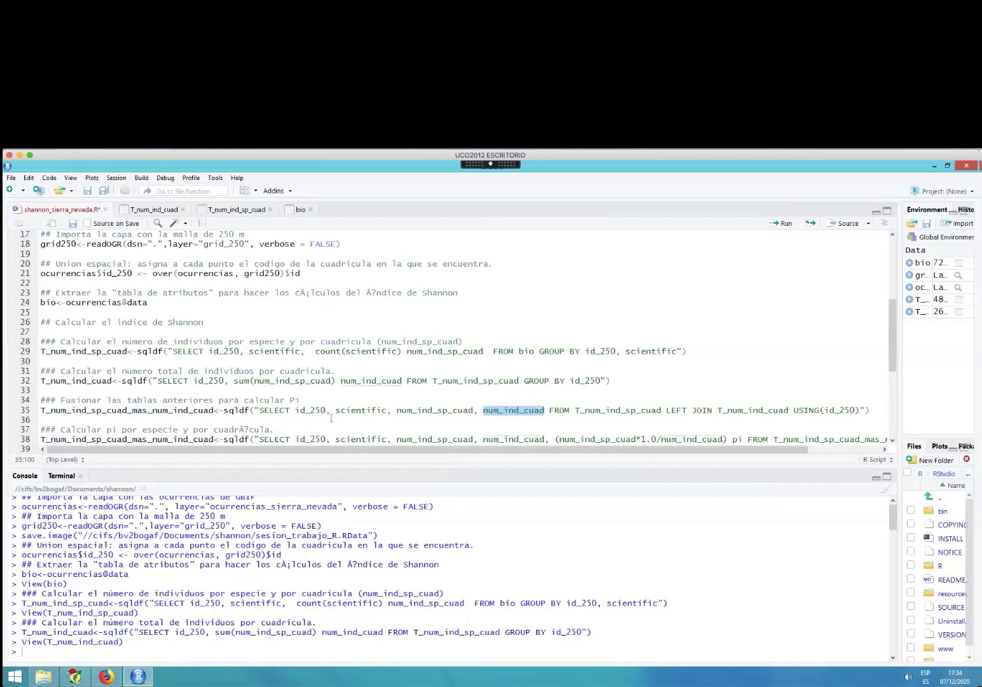
double_click(558, 409)
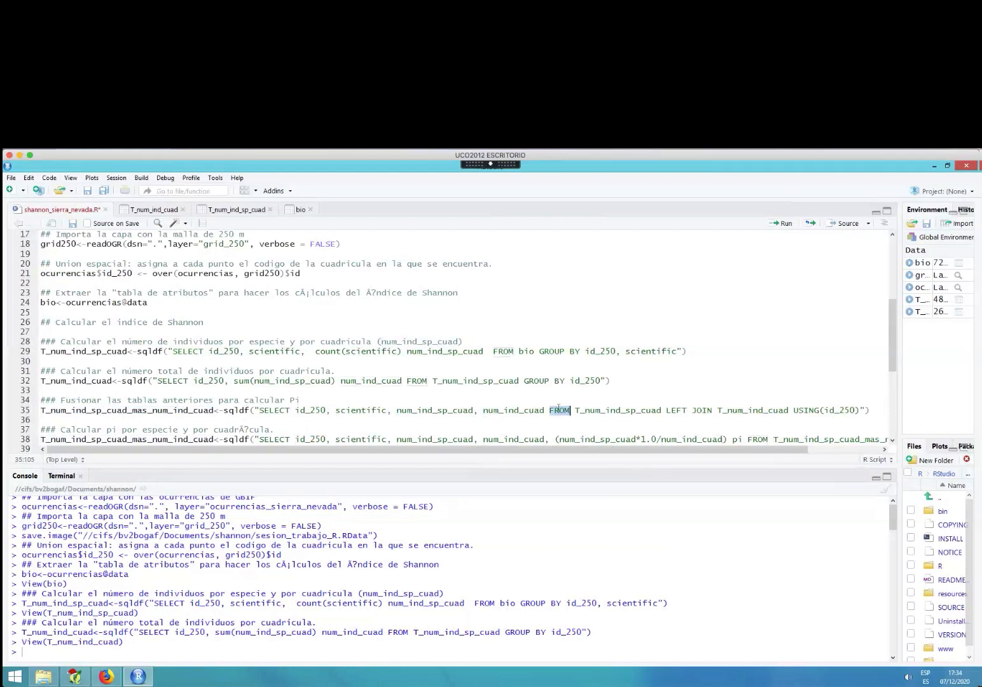
left_click(576, 410)
left_click_drag(576, 410, 661, 410)
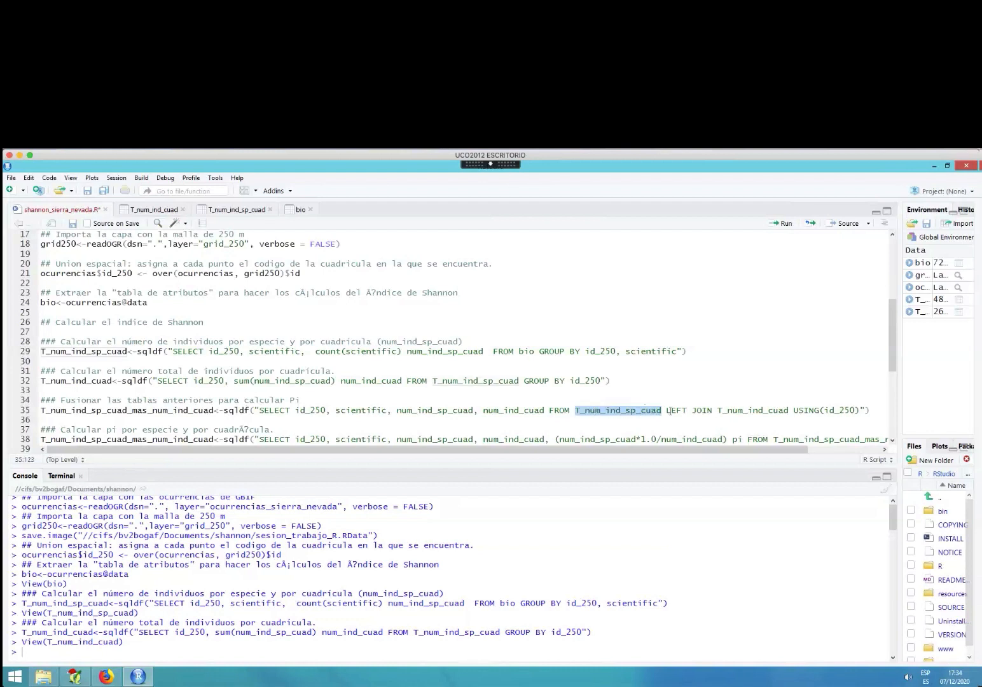
left_click_drag(666, 410, 787, 410)
double_click(803, 413)
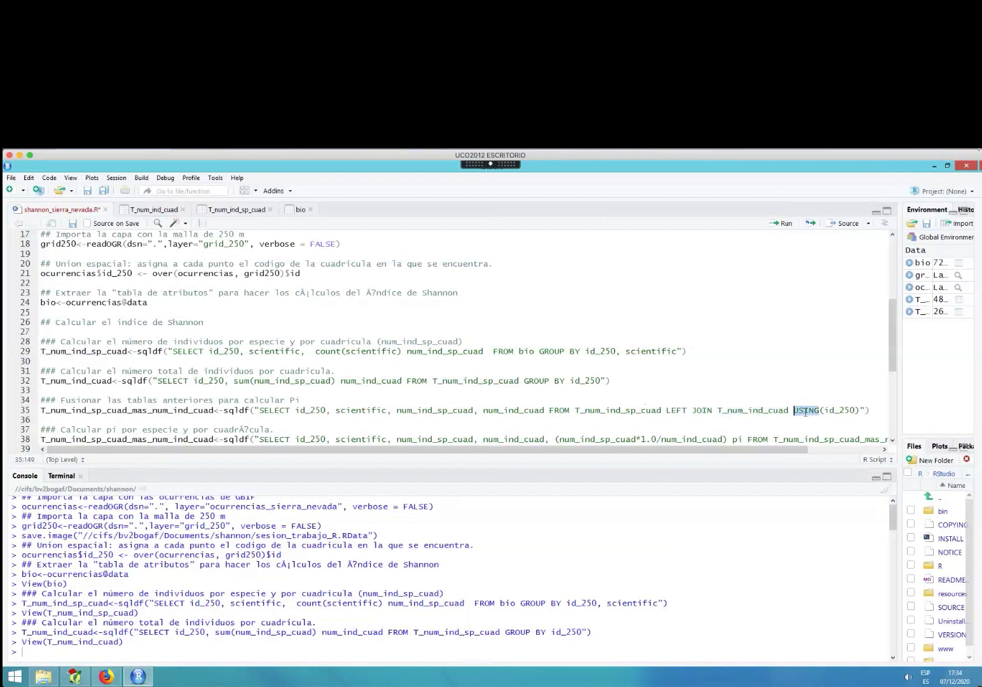
double_click(826, 410)
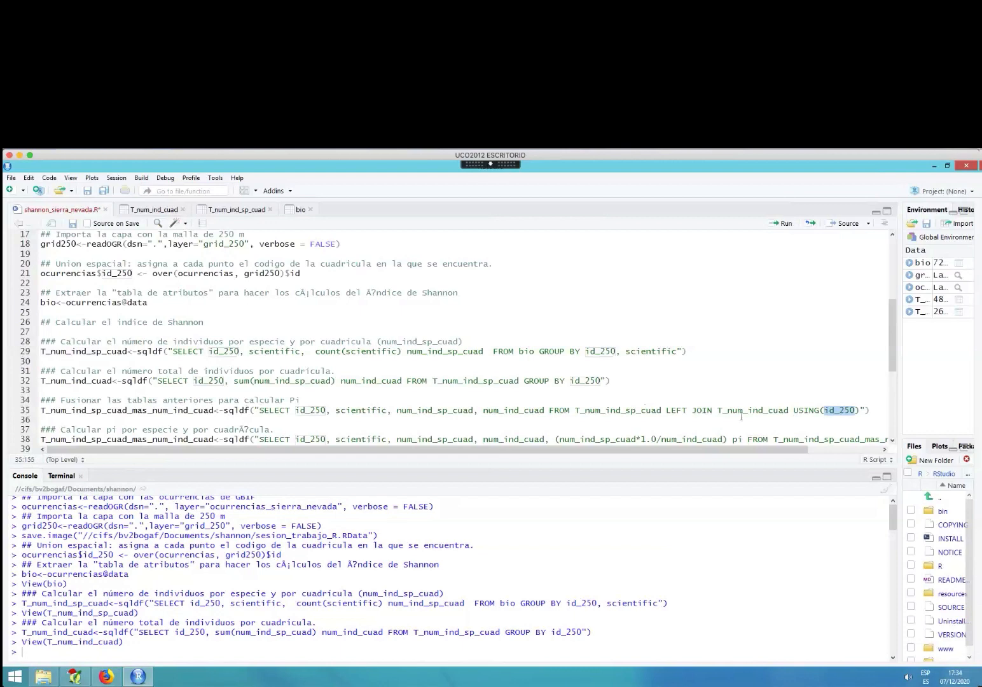
Run the line 35 merge statement and open the T_num_ind_sp_cuad_mas_num_ind_cuad table for viewing.
left_click(714, 412)
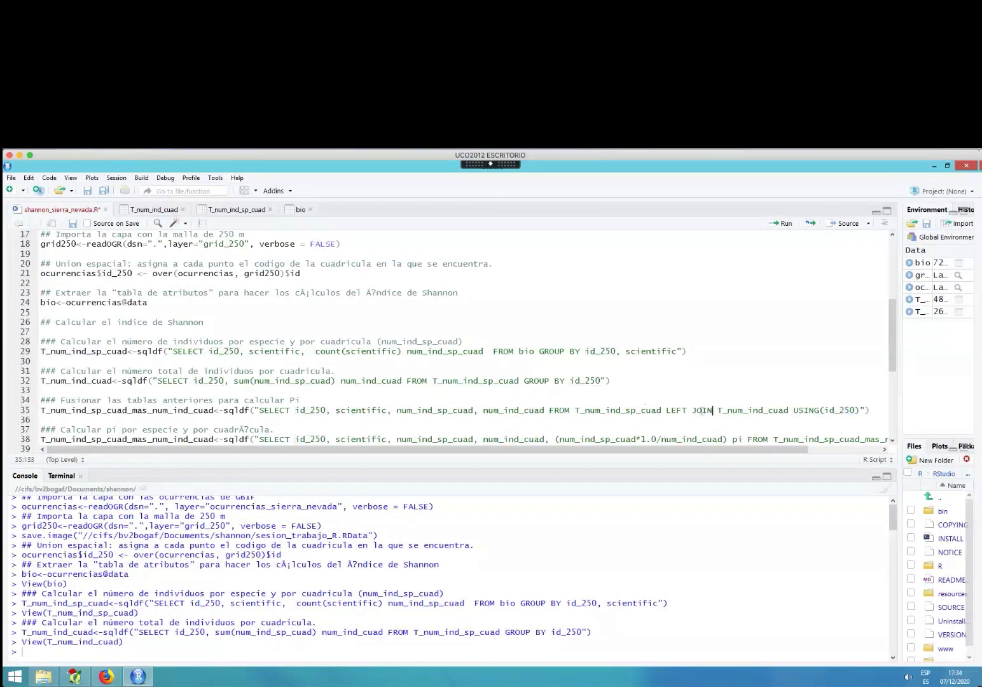
left_click(781, 223)
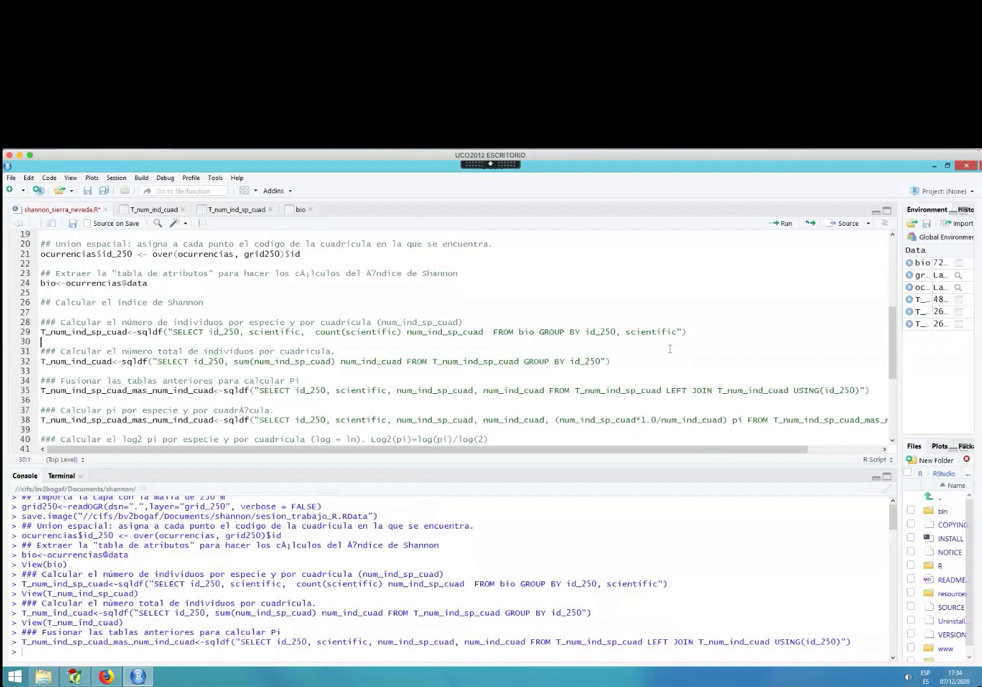
left_click_drag(669, 342, 670, 351)
left_click(855, 357)
left_click_drag(896, 347, 827, 349)
left_click_drag(704, 349, 688, 334)
left_click(700, 325)
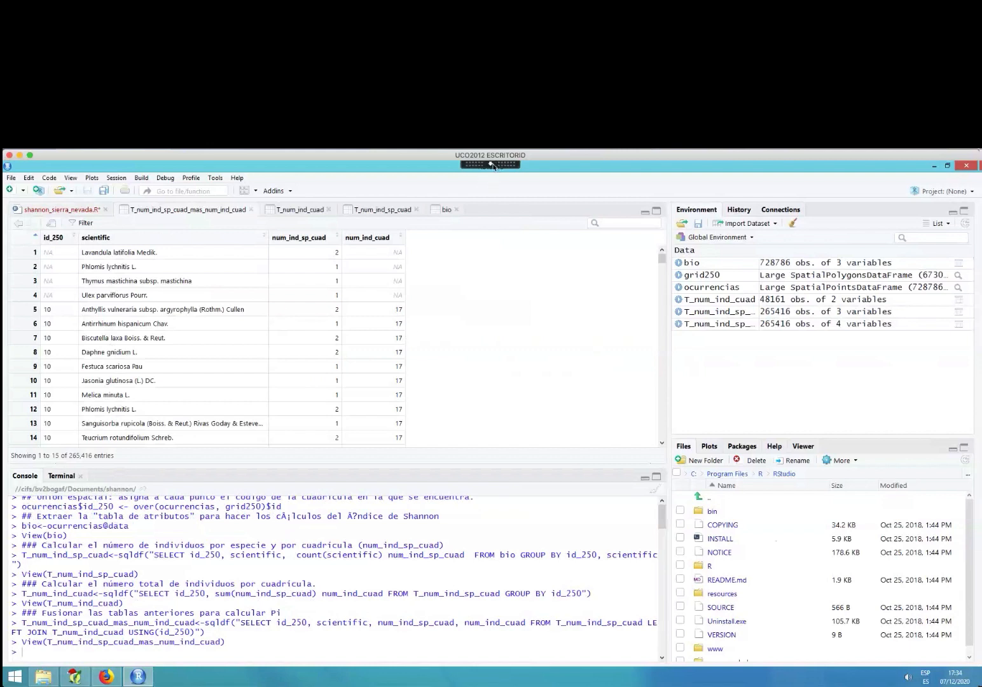
Temporarily outline the num_ind_cuad values of grid cell 10 and return to the shannon_sierra_nevada.R script.
mouse_move(417, 305)
left_mouse_down()
mouse_move(380, 307)
mouse_move(381, 445)
mouse_move(416, 439)
mouse_move(406, 296)
left_mouse_up()
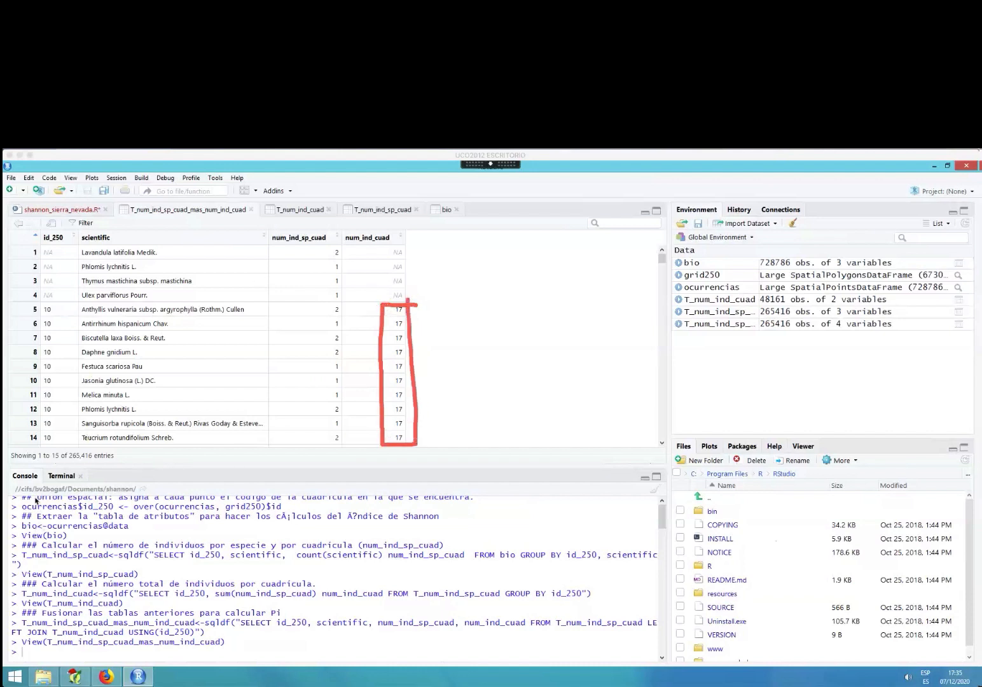
left_click(386, 306)
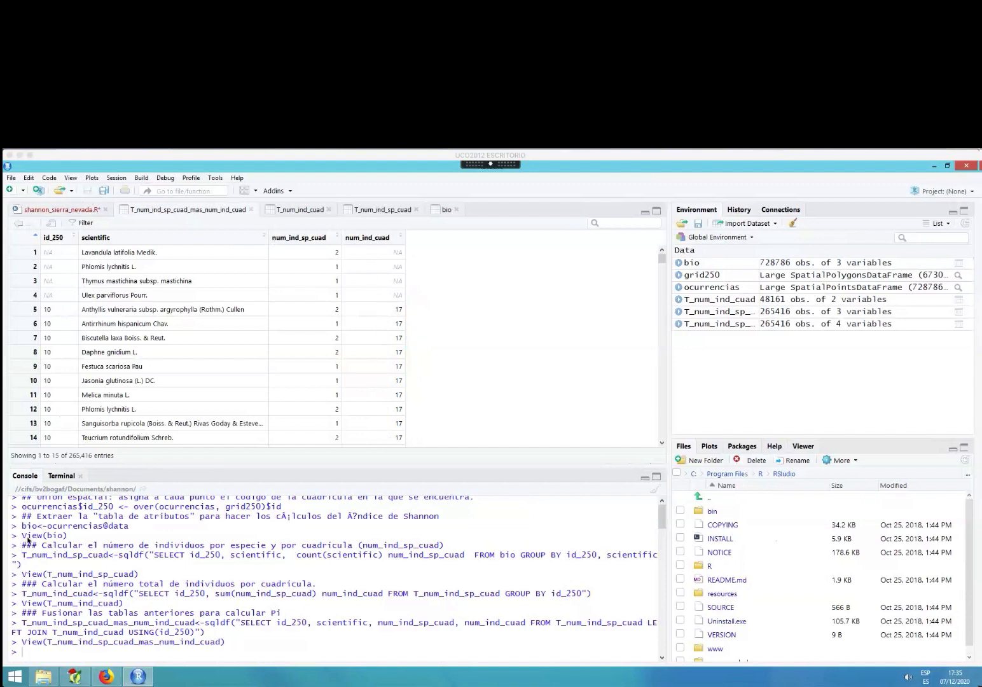
left_click(61, 202)
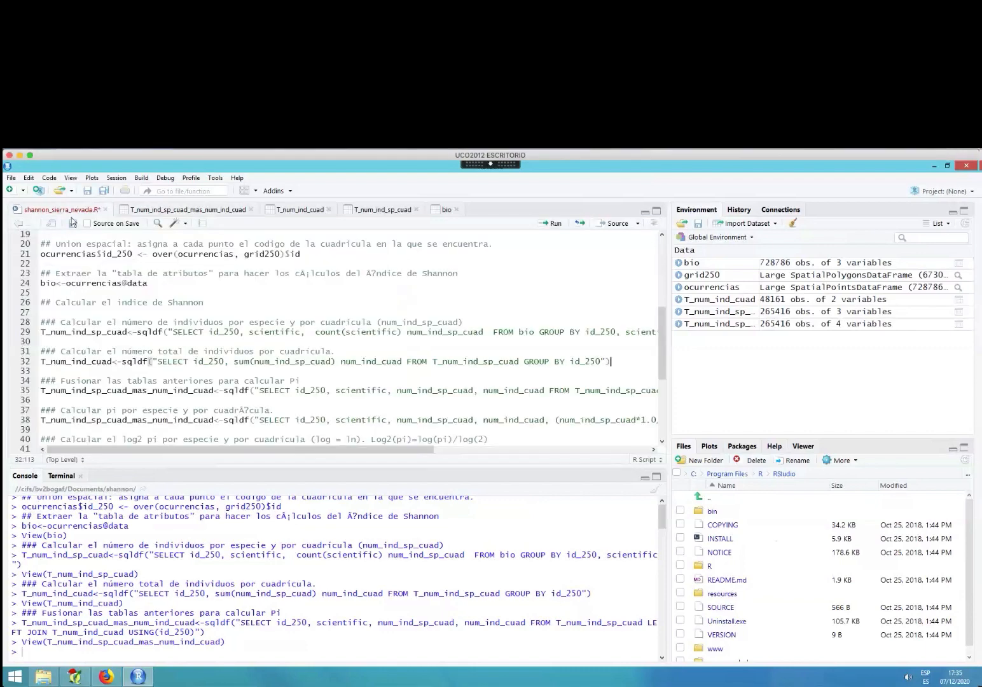
Switch to the Prezi presentation and review the Pi and log2Pi stage, temporarily circling the first lnpi_pi value in the example table.
key("super+Tab")
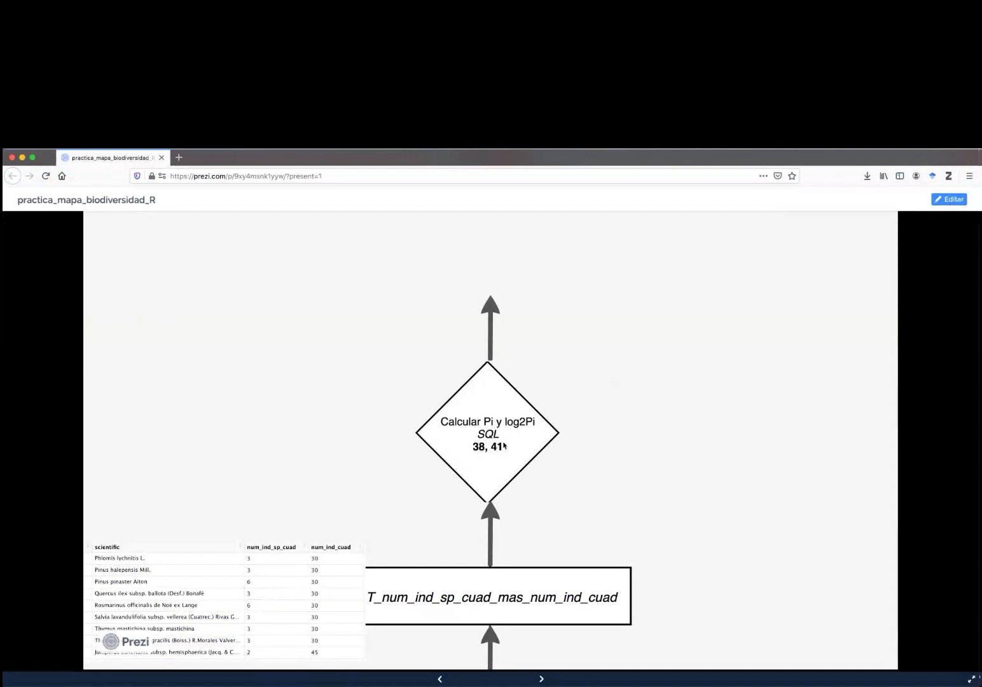
key("Right")
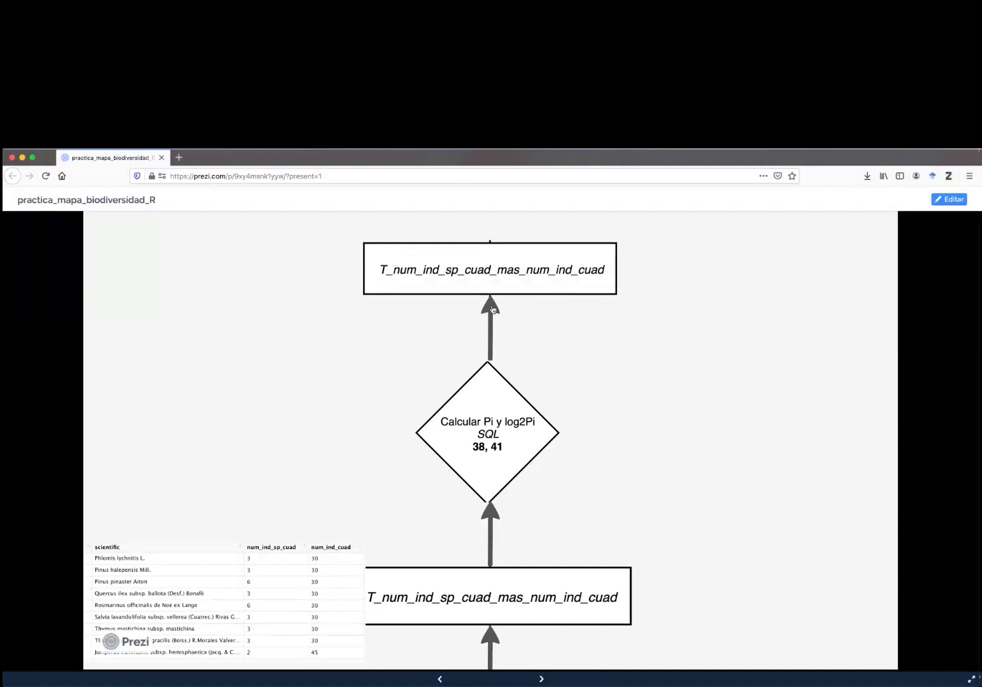
key("Right")
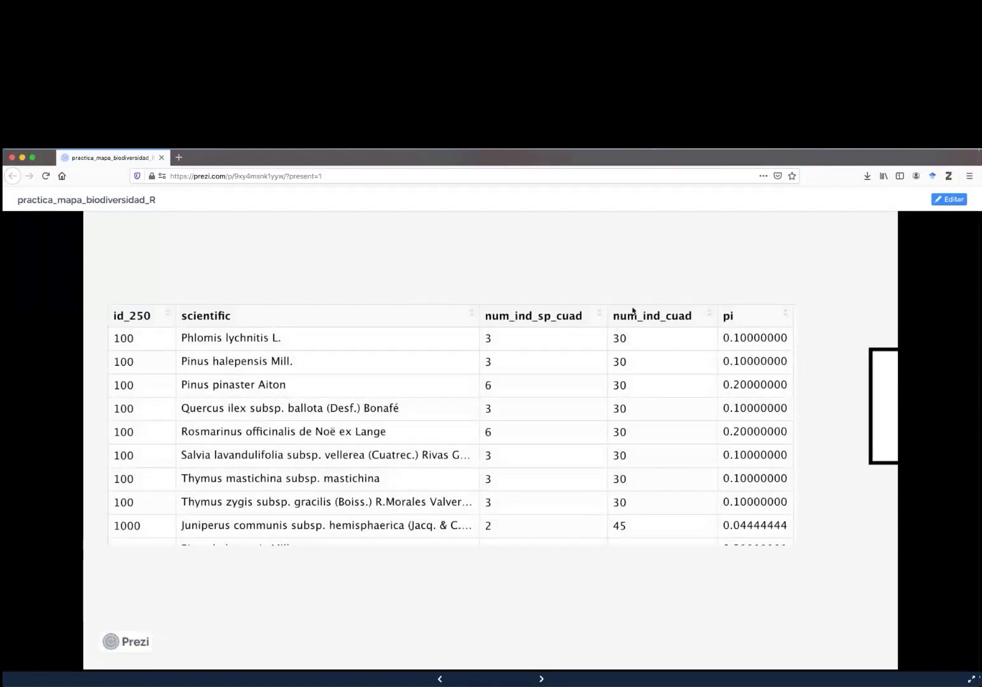
key("Right")
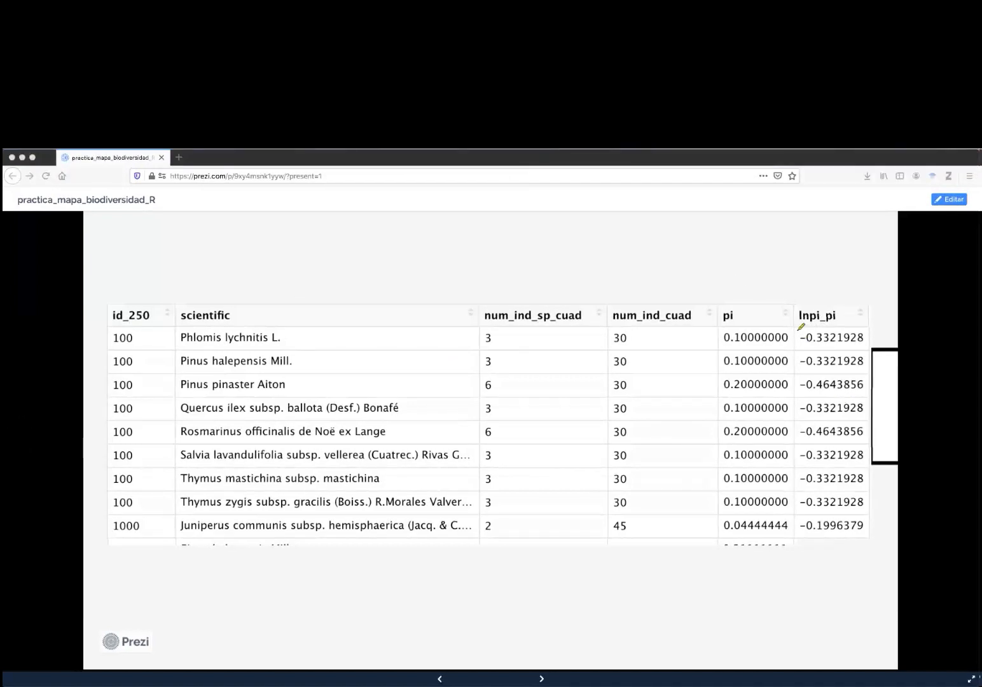
mouse_move(798, 329)
left_mouse_down()
mouse_move(795, 342)
mouse_move(855, 348)
mouse_move(870, 335)
mouse_move(830, 325)
mouse_move(796, 333)
left_mouse_up()
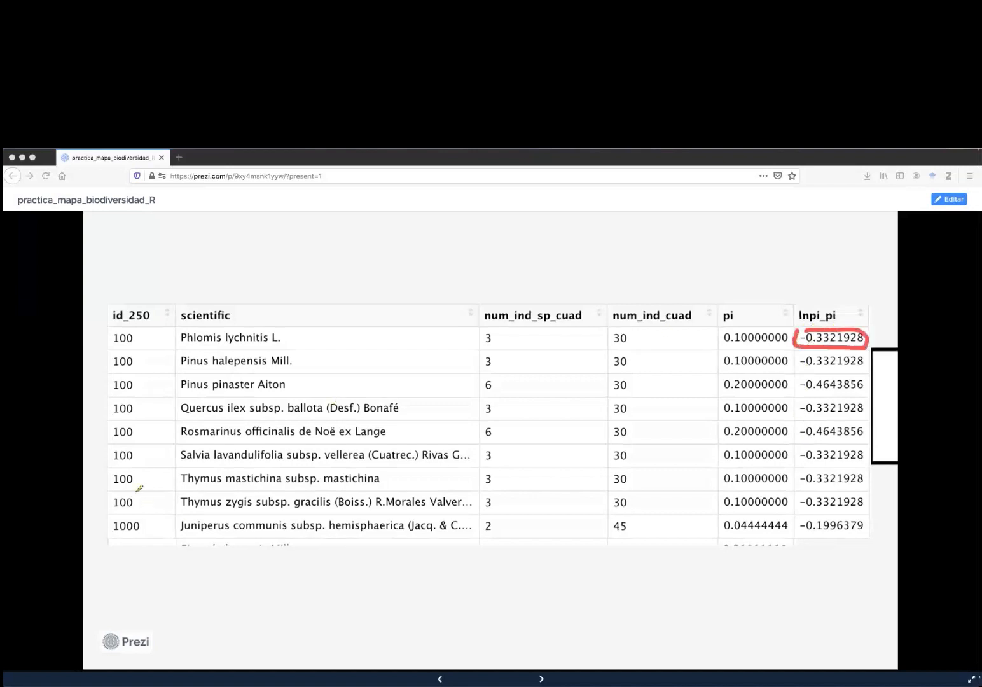
left_click(843, 346)
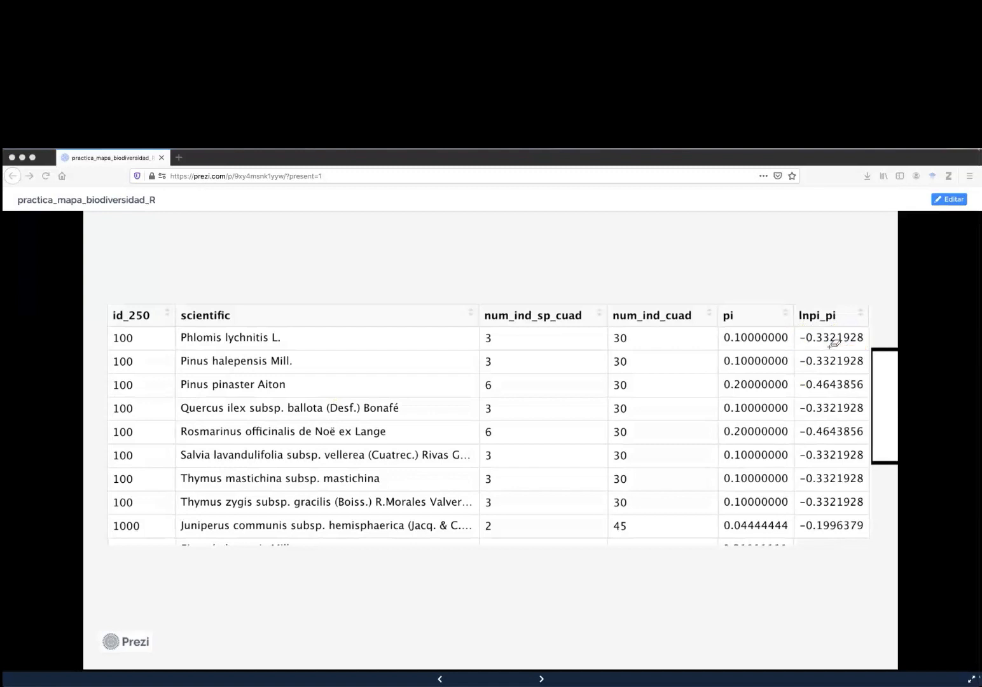
Switch back to RStudio and go to the line 38 statement that calculates pi per species and grid cell.
key("super+Tab")
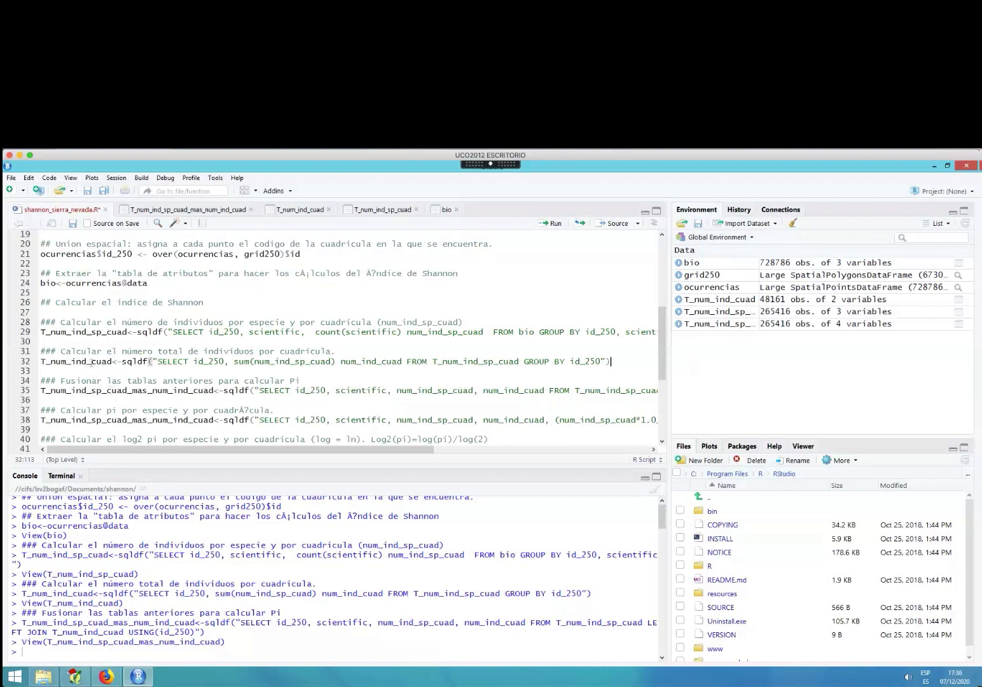
key("super+Tab")
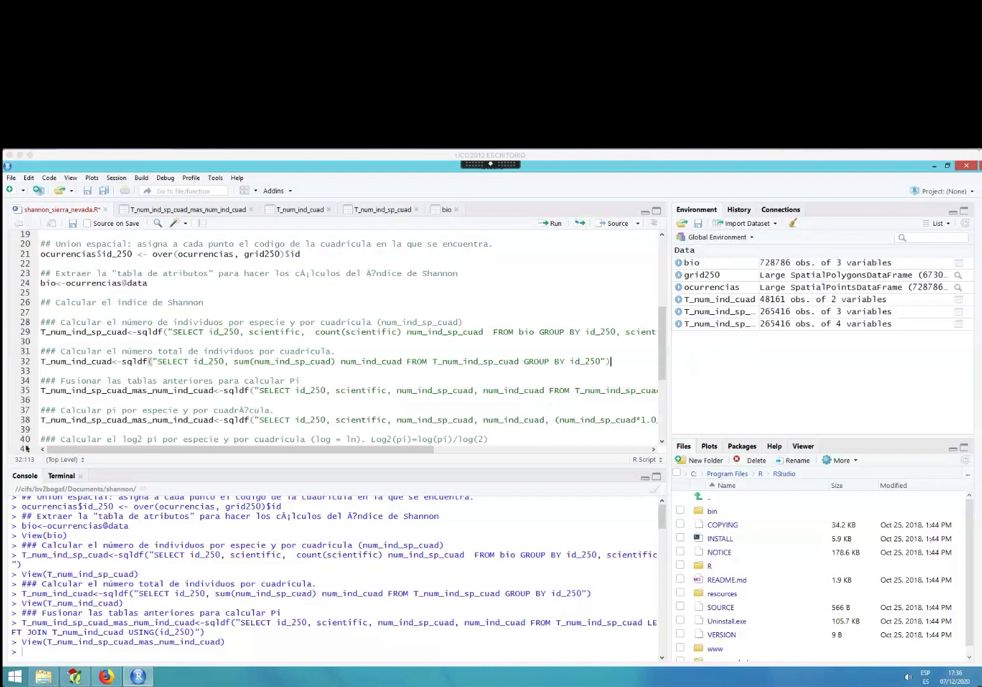
left_click(61, 420)
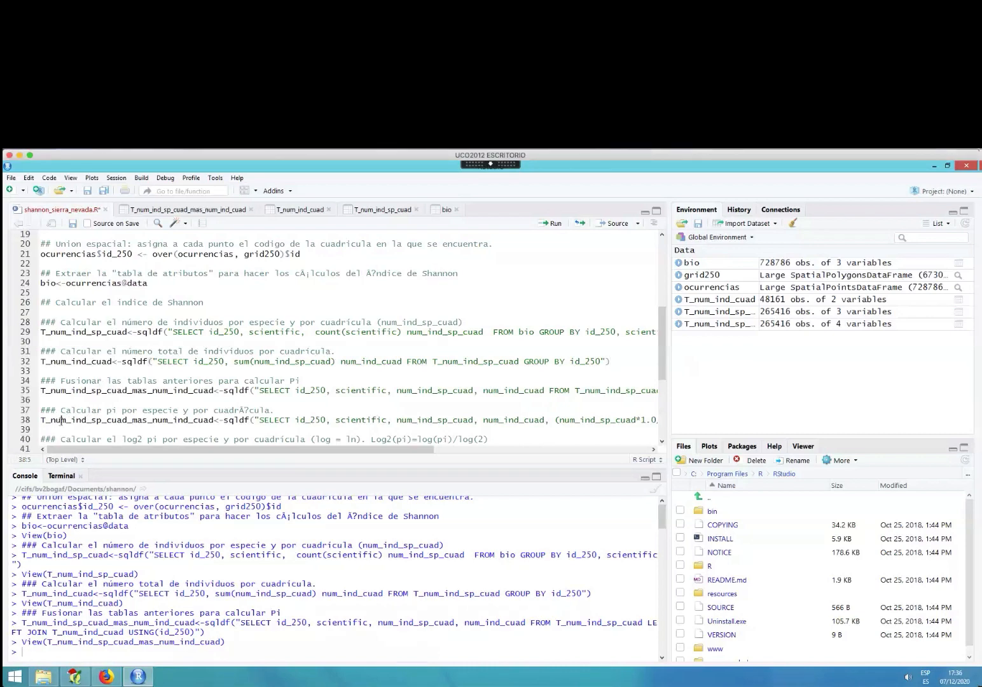
left_click_drag(663, 350, 669, 425)
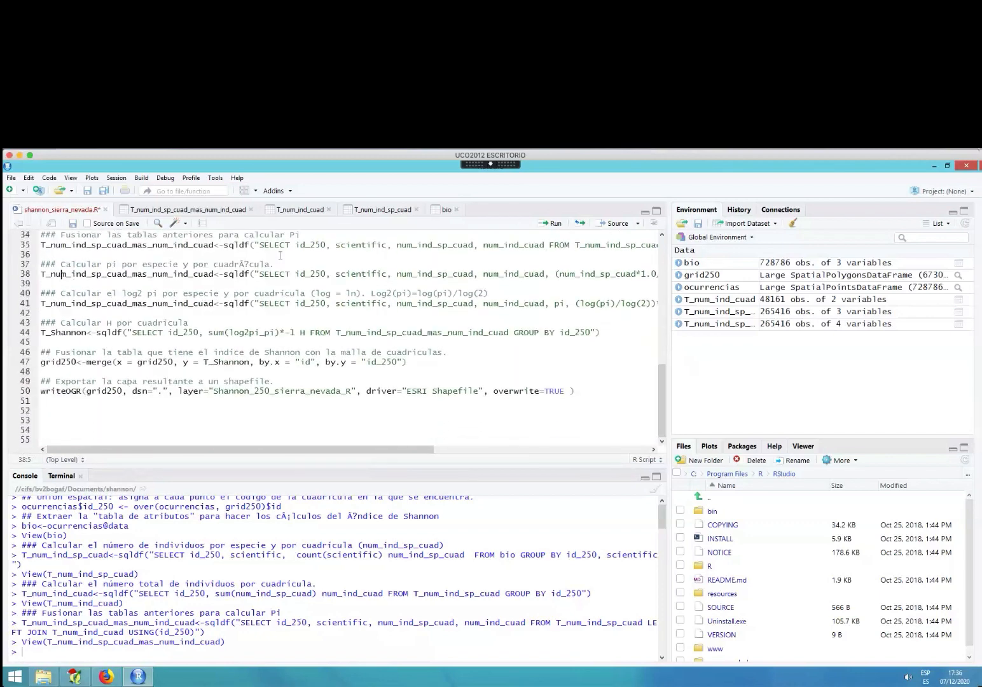
Examine the line 38 comment, its output table name, the sqldf call and the selected columns from id_250 to num_ind_cuad.
left_click_drag(61, 264, 276, 264)
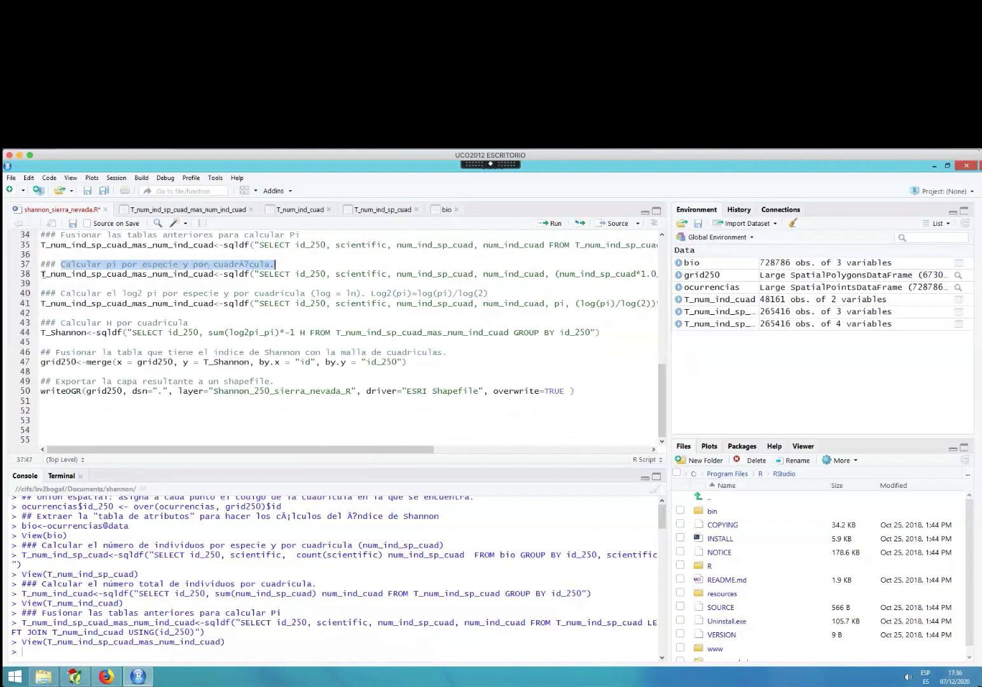
left_click(40, 274)
left_click_drag(40, 274, 214, 274)
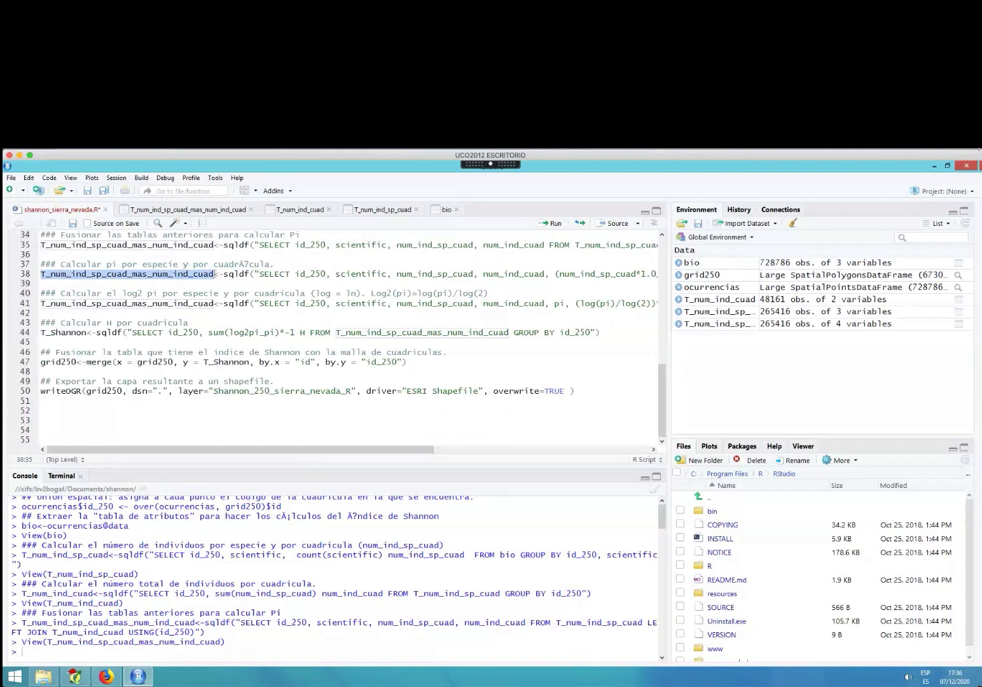
left_click(223, 274)
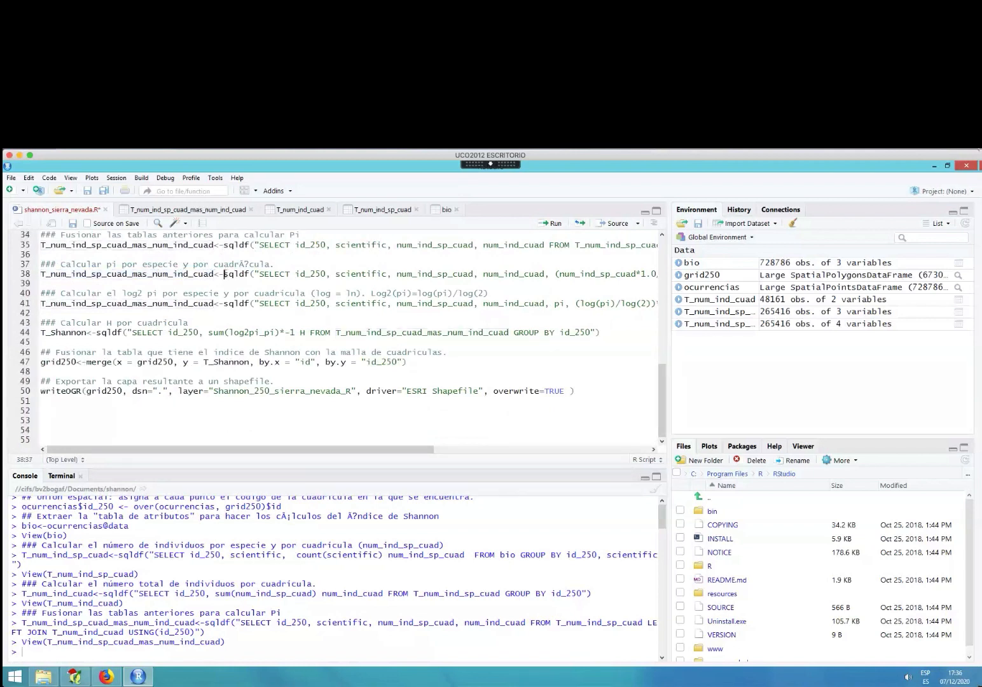
left_click_drag(223, 274, 250, 274)
left_click_drag(269, 449, 400, 449)
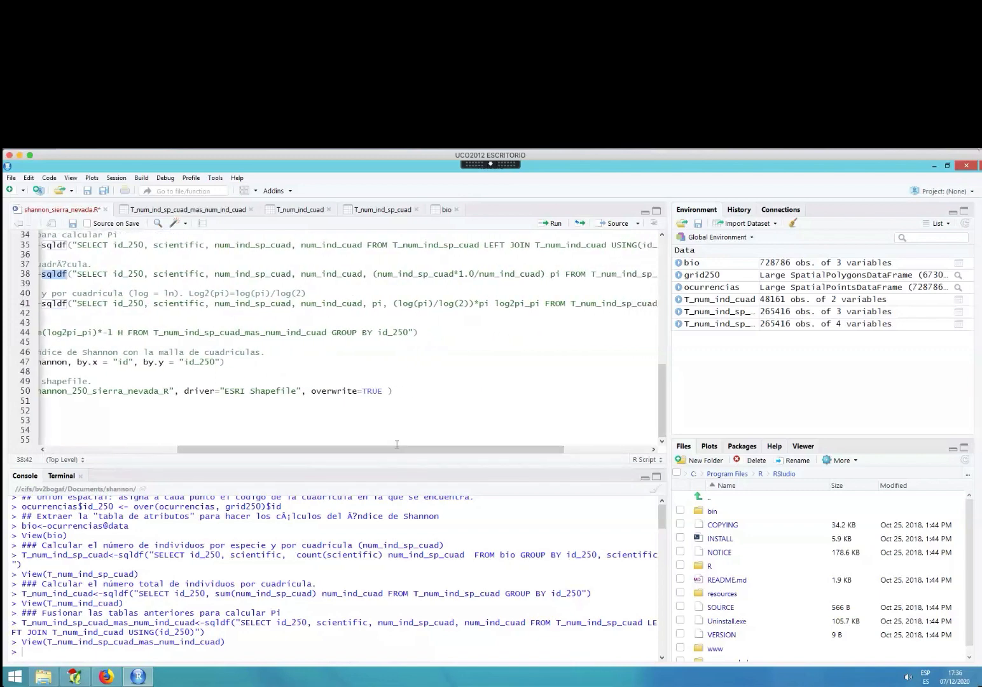
left_click(114, 274)
left_click_drag(114, 273, 145, 273)
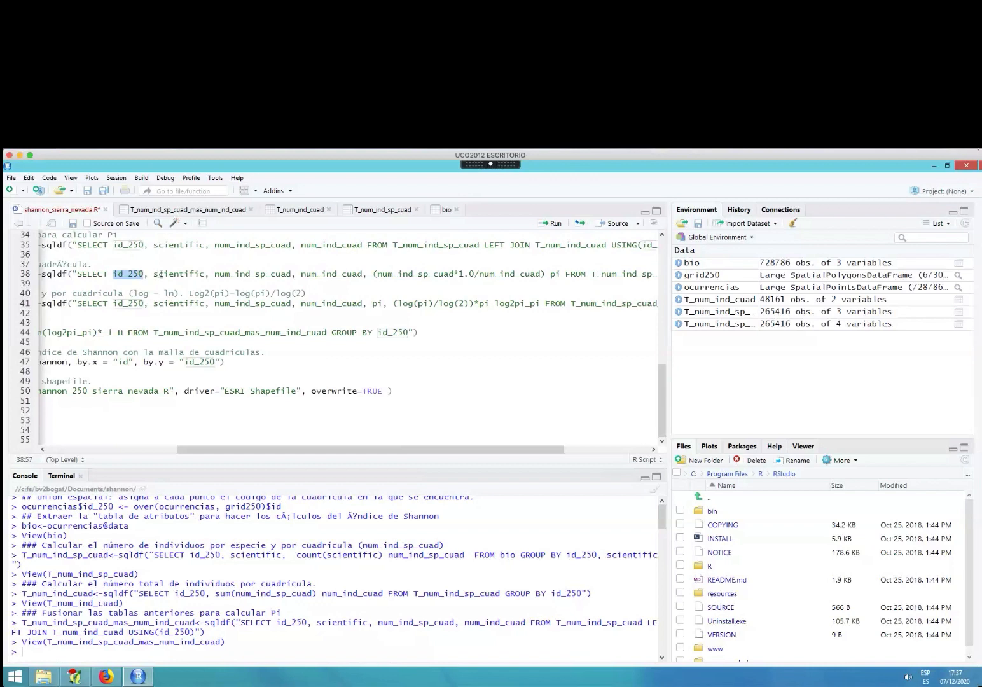
double_click(161, 273)
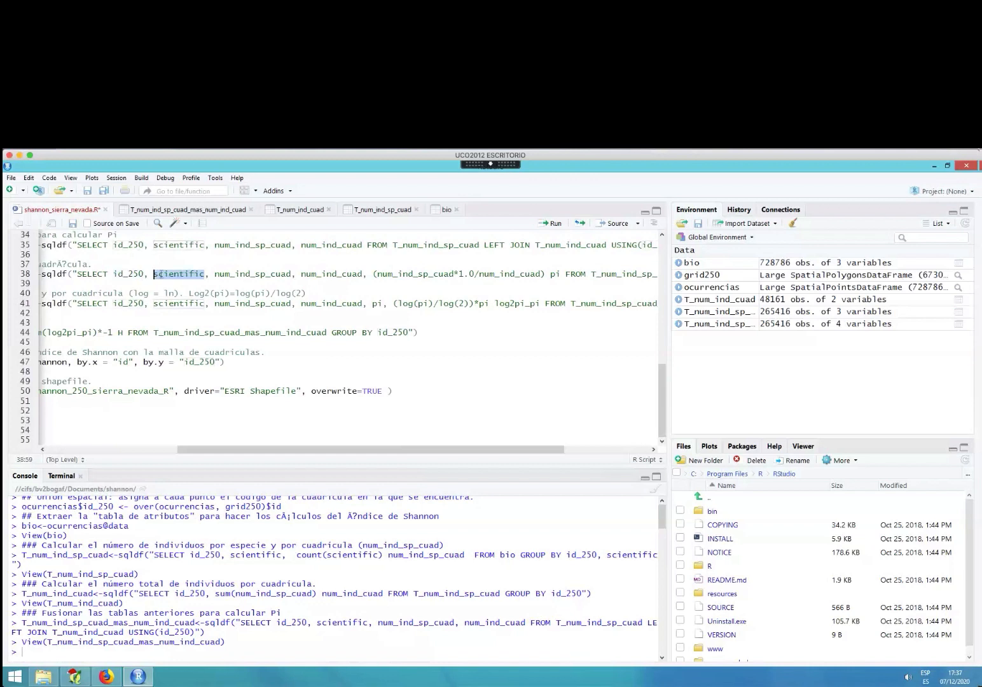
left_click_drag(214, 274, 362, 273)
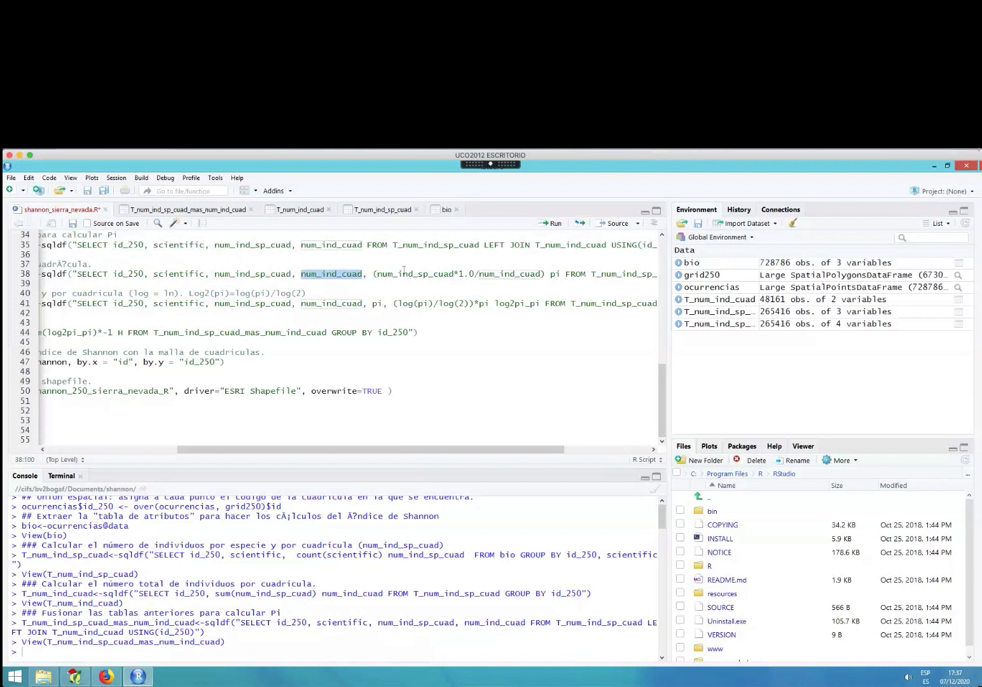
Examine the pi expression (num_ind_sp_cuad*1.0/num_ind_cuad) in line 38, highlighting the *1.0 factor and both operands.
left_click_drag(546, 274, 561, 275)
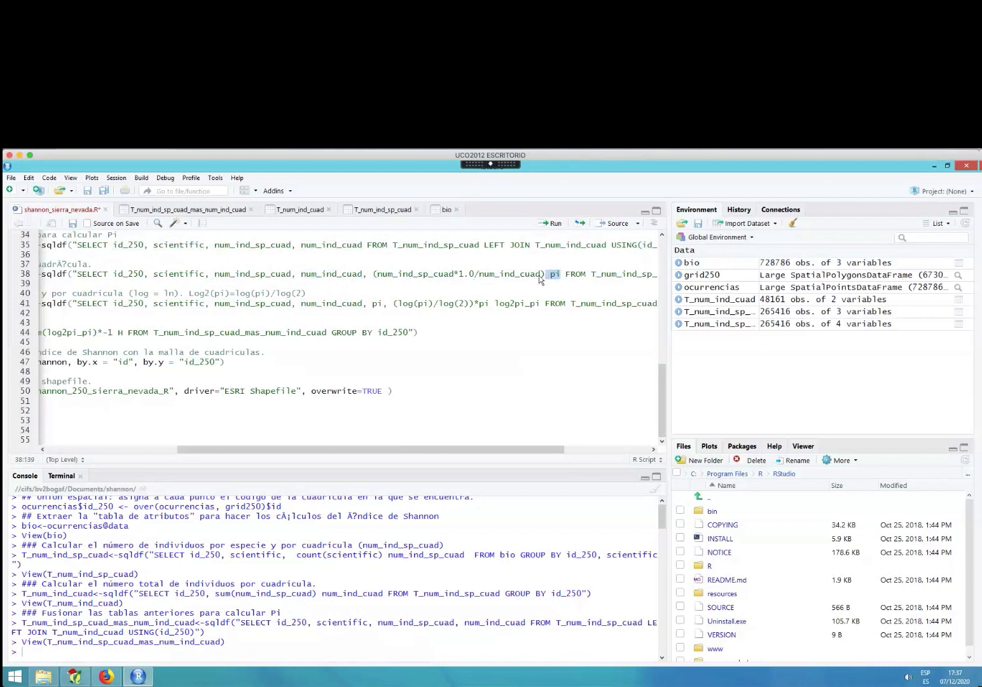
left_click_drag(376, 274, 541, 274)
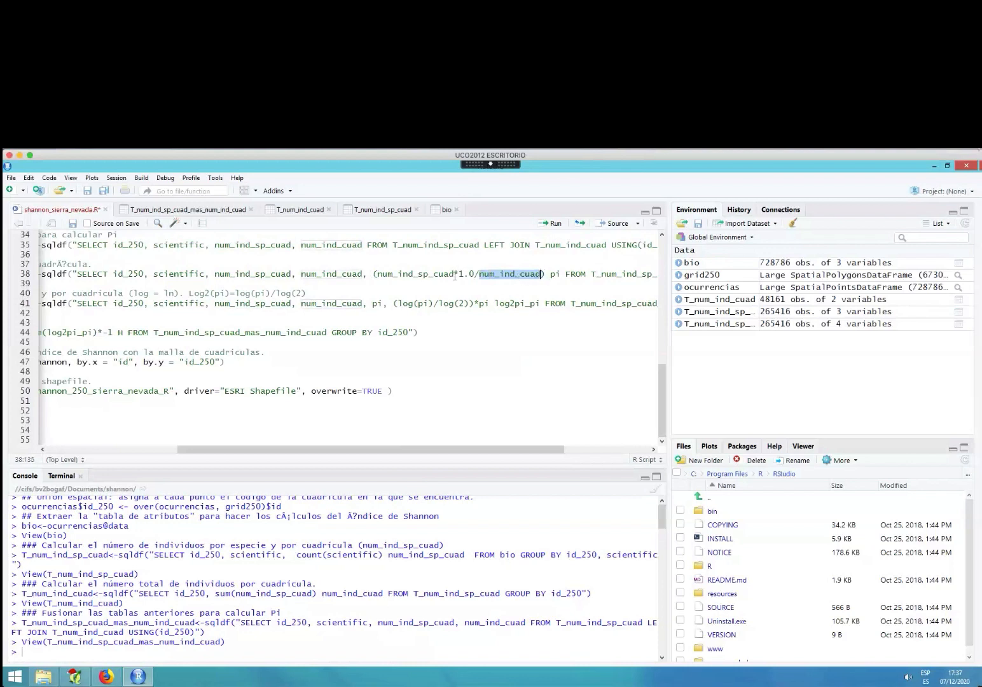
left_click_drag(454, 274, 475, 274)
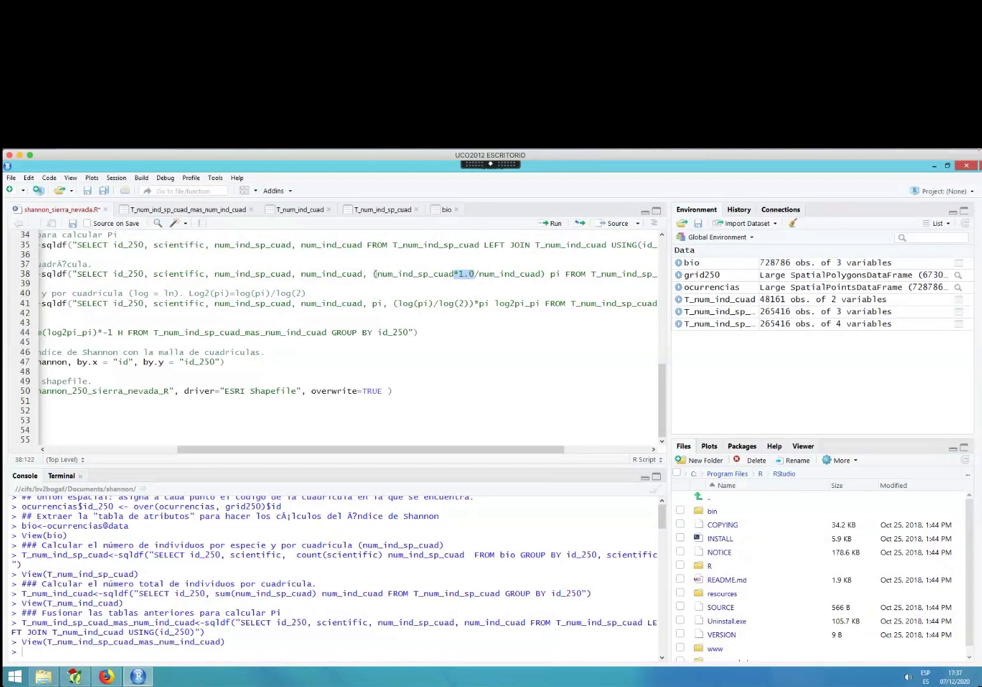
left_click_drag(375, 274, 540, 274)
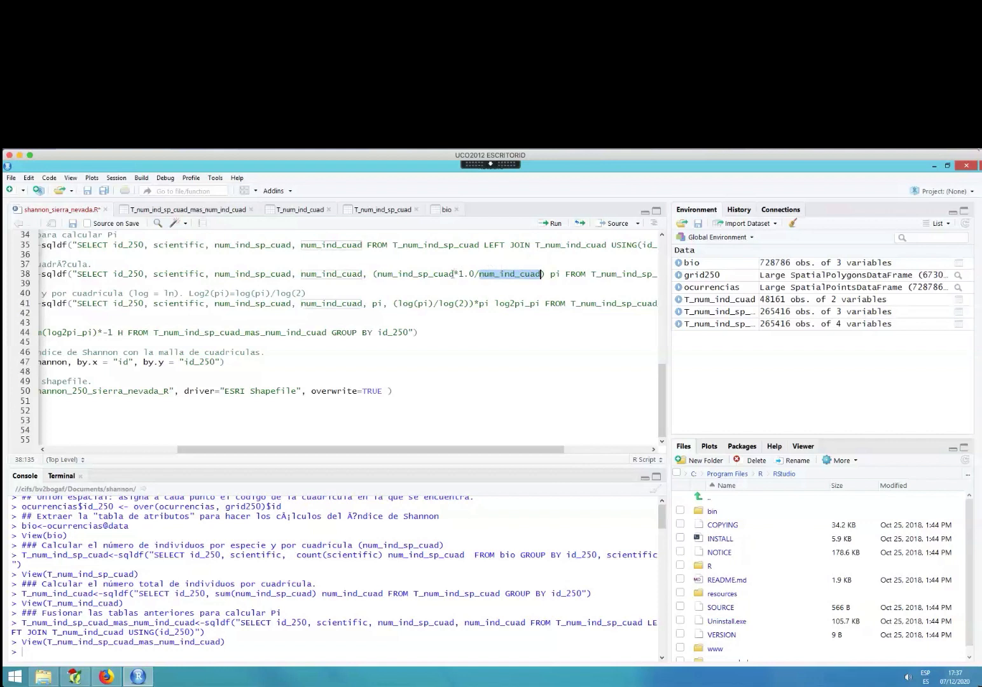
left_click_drag(454, 274, 474, 274)
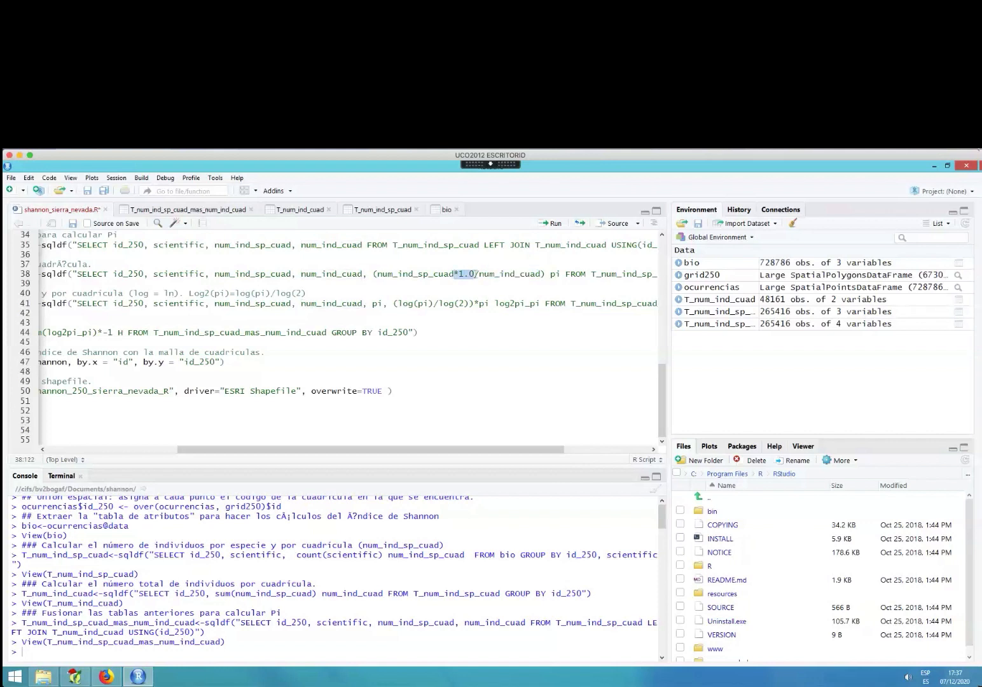
left_click(470, 273)
left_click_drag(475, 275, 476, 275)
left_click_drag(377, 275, 534, 274)
left_click(506, 274)
Check the FROM clause of line 38, run the pi statement and show the T_num_ind_sp_cuad_mas_num_ind_cuad table.
left_click_drag(506, 451, 598, 455)
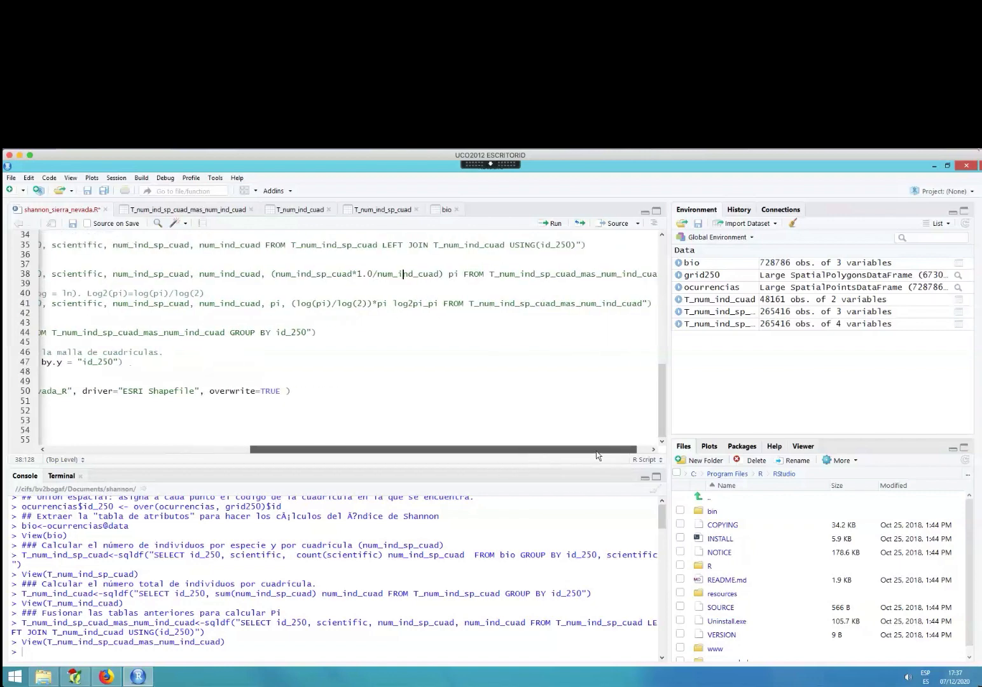
double_click(453, 274)
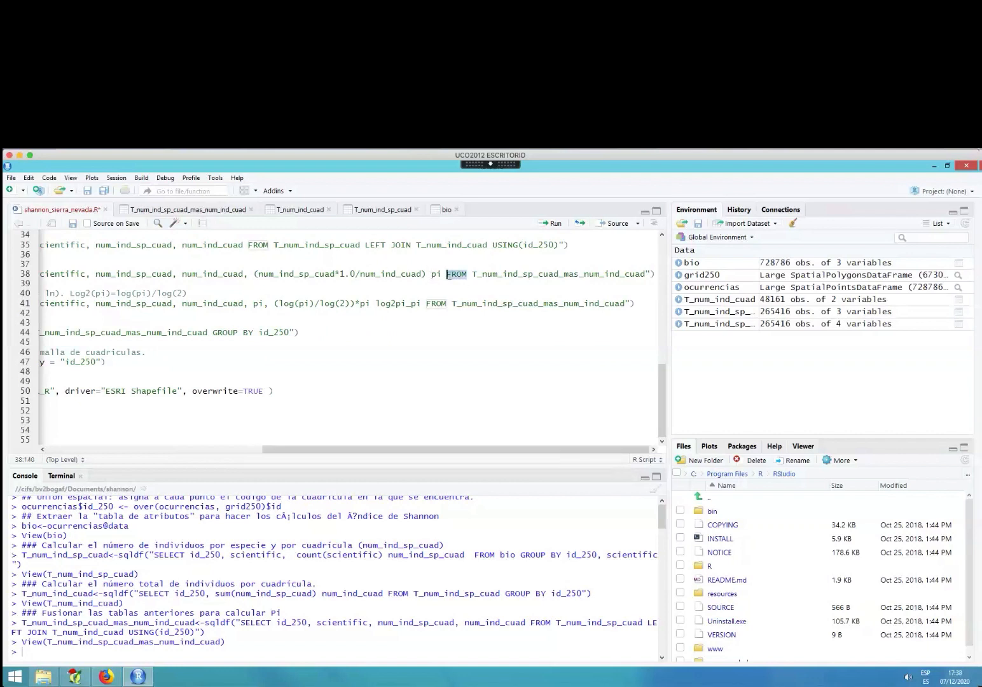
mouse_move(465, 273)
left_mouse_down()
mouse_move(617, 273)
mouse_move(485, 278)
left_mouse_up()
left_click(259, 274)
left_click(551, 224)
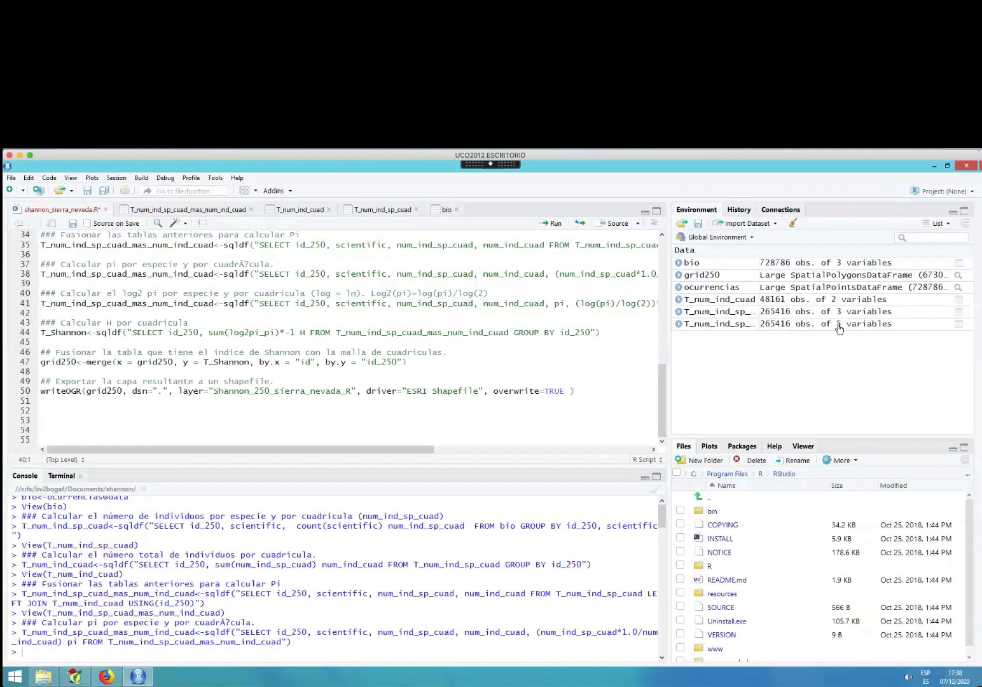
left_click(195, 211)
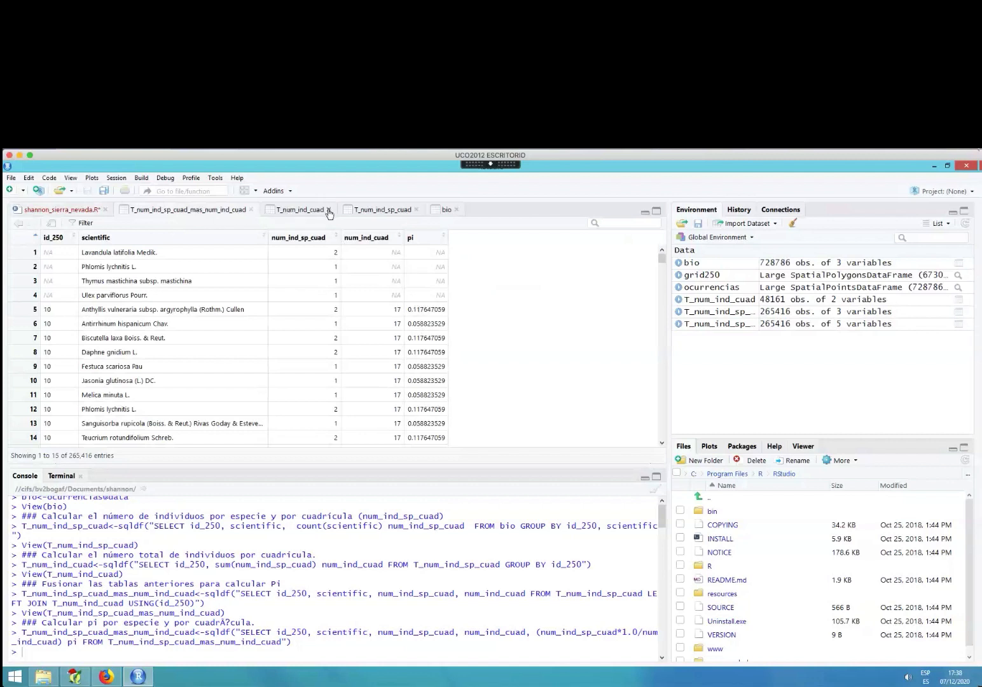
Close the T_num_ind_cuad, T_num_ind_sp_cuad and bio table views and return to the shannon_sierra_nevada.R script.
left_click(301, 211)
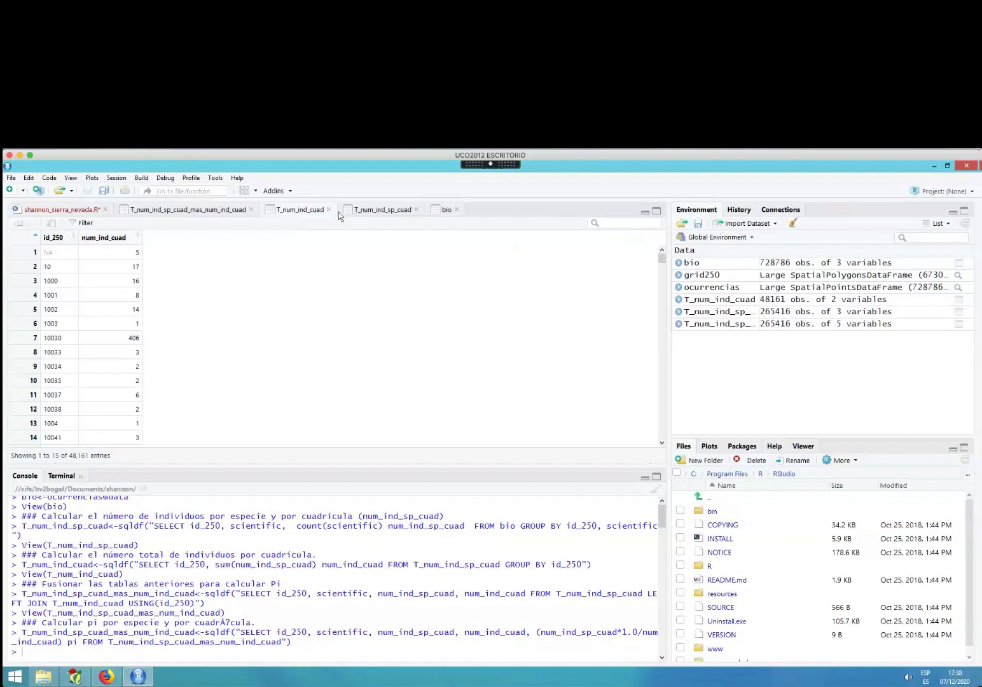
left_click(329, 211)
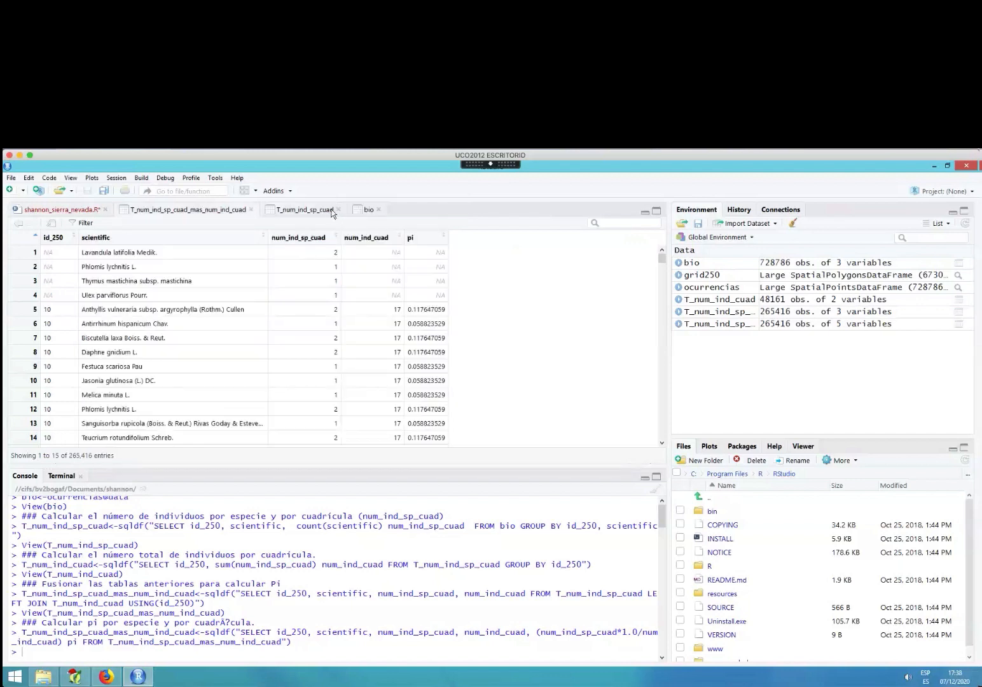
left_click(338, 211)
left_click(291, 209)
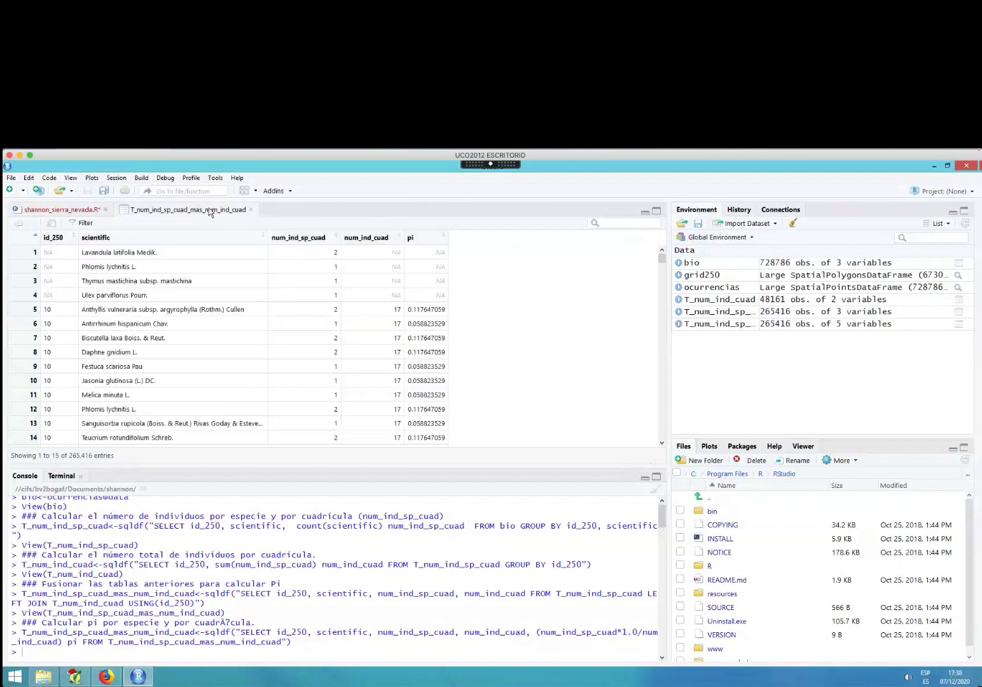
left_click(77, 211)
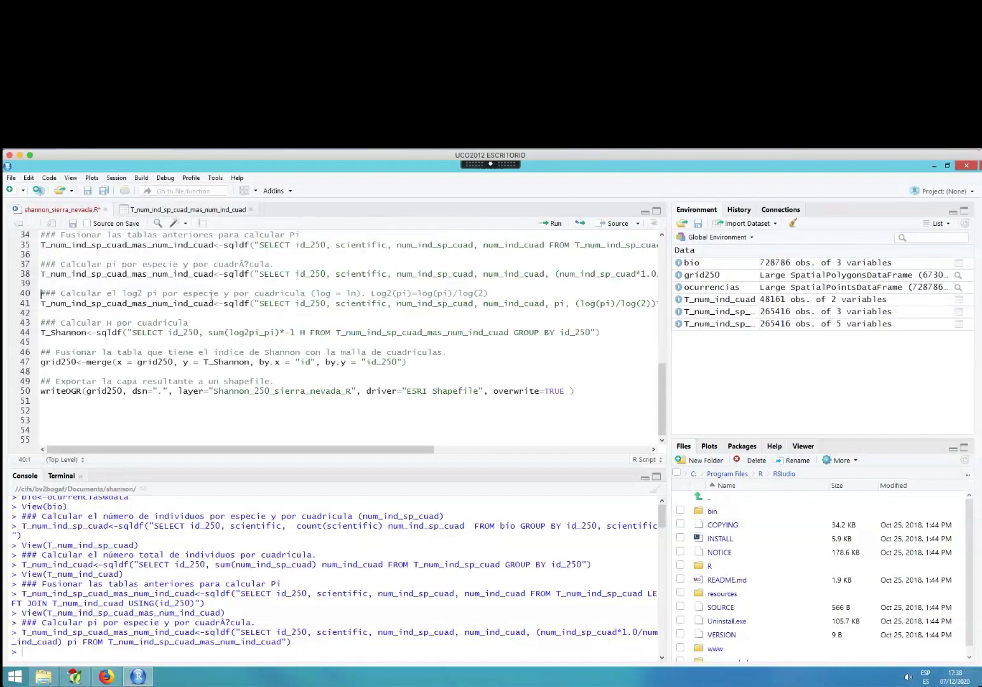
left_click(117, 179)
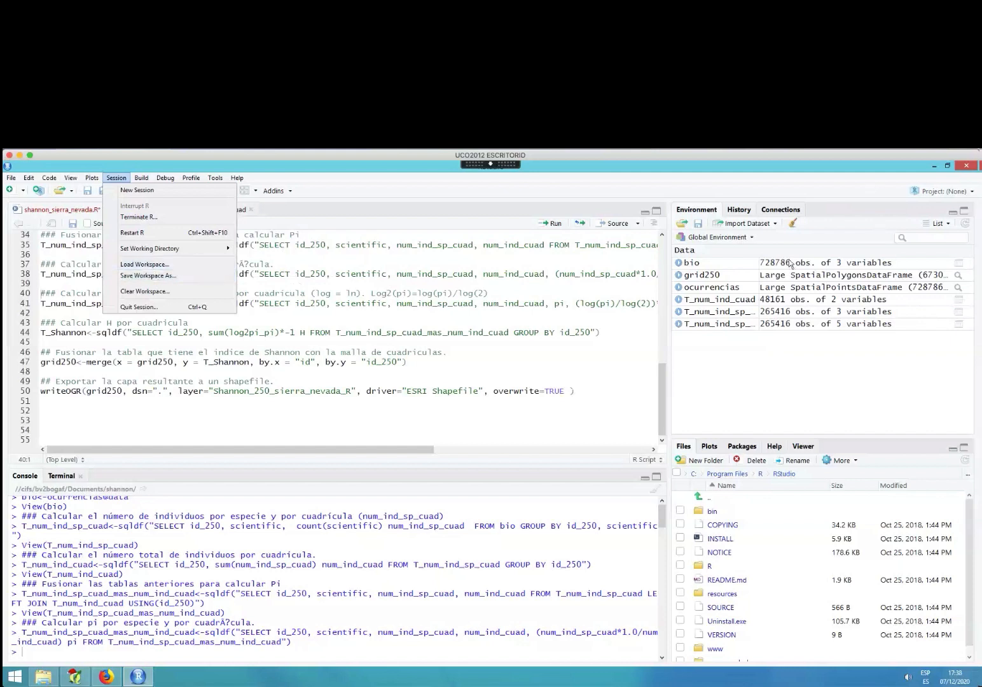
left_click(325, 293)
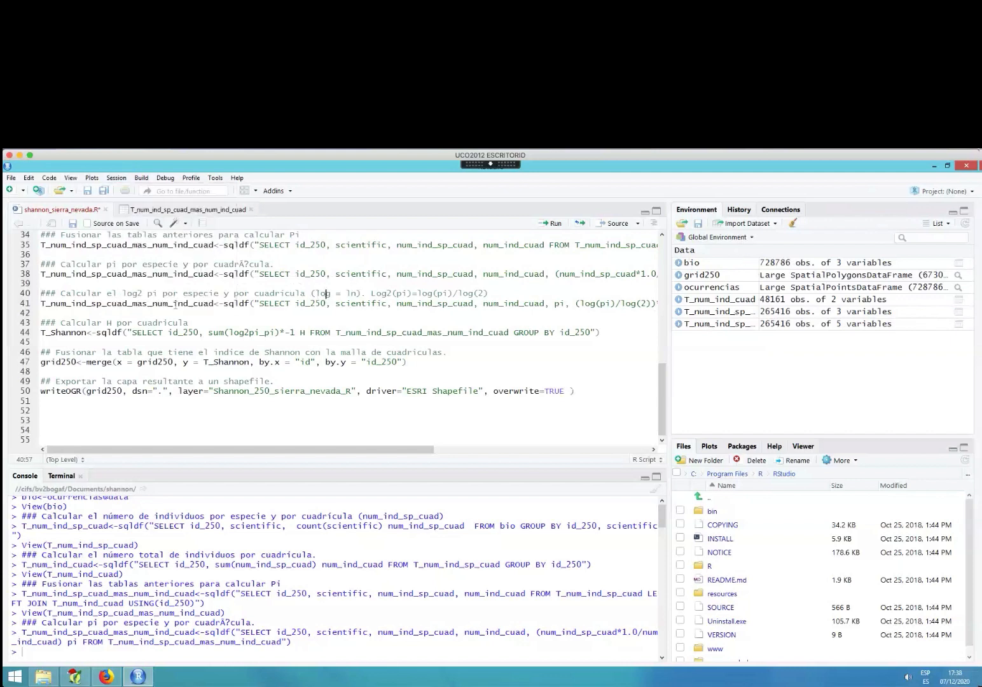
Examine line 41's output table name and its selected columns id_250, scientific, num_ind_sp_cuad, num_ind_cuad and pi.
left_click(67, 303)
left_click_drag(41, 303, 215, 308)
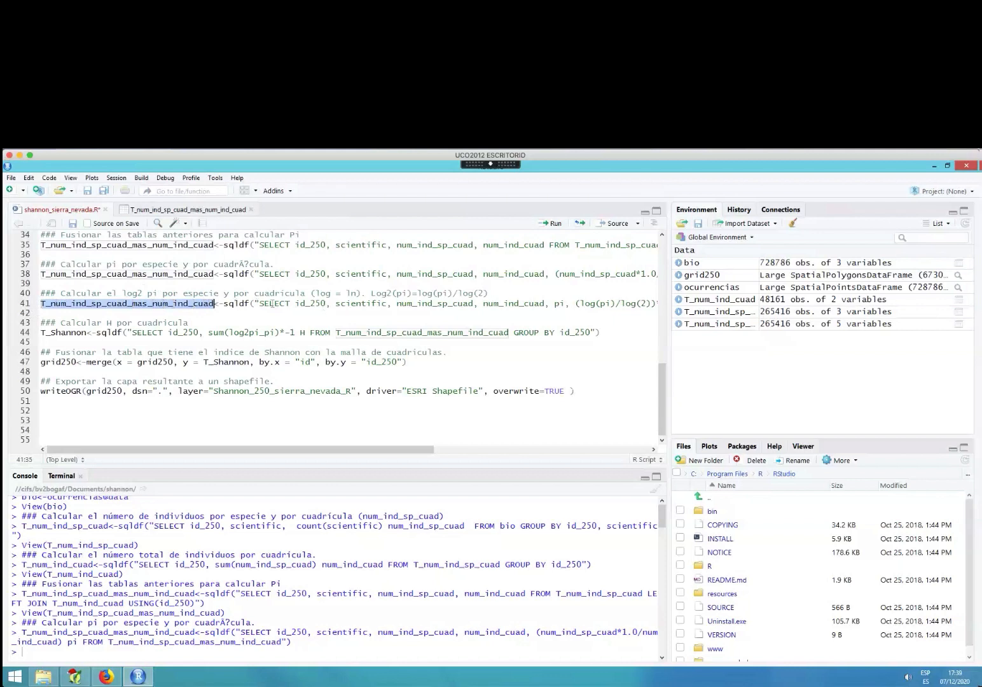
left_click(305, 275)
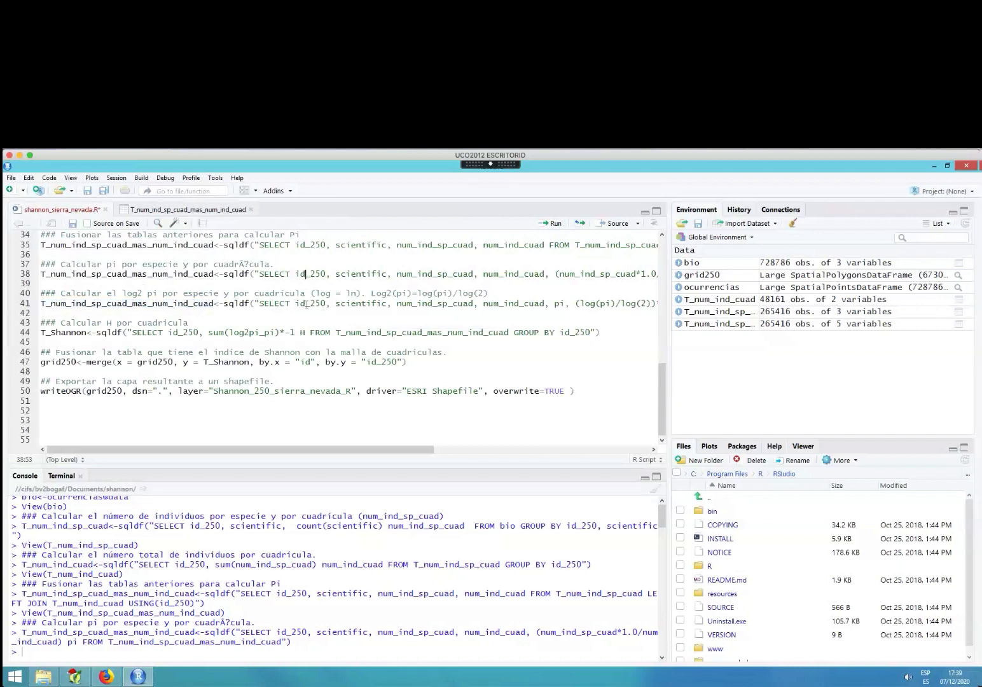
left_click_drag(295, 273, 326, 304)
double_click(343, 304)
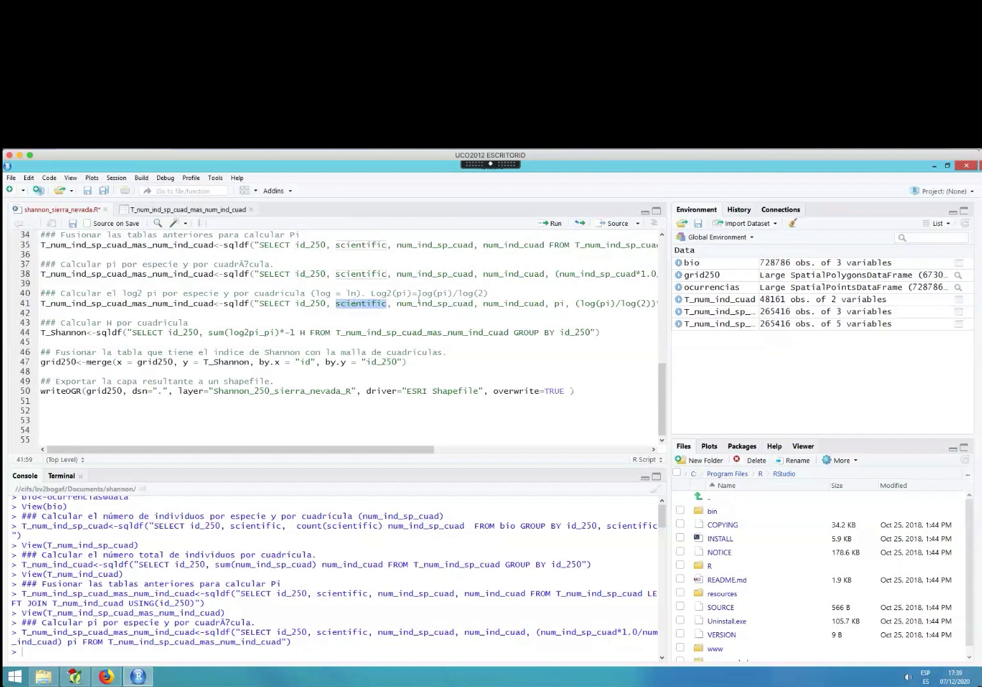
double_click(423, 303)
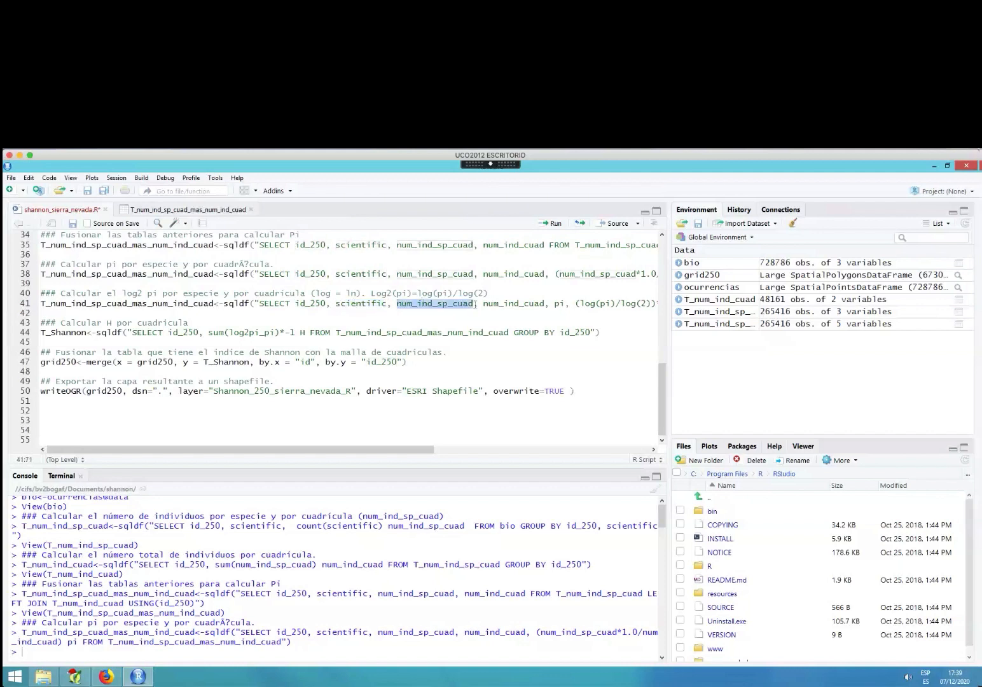
double_click(494, 303)
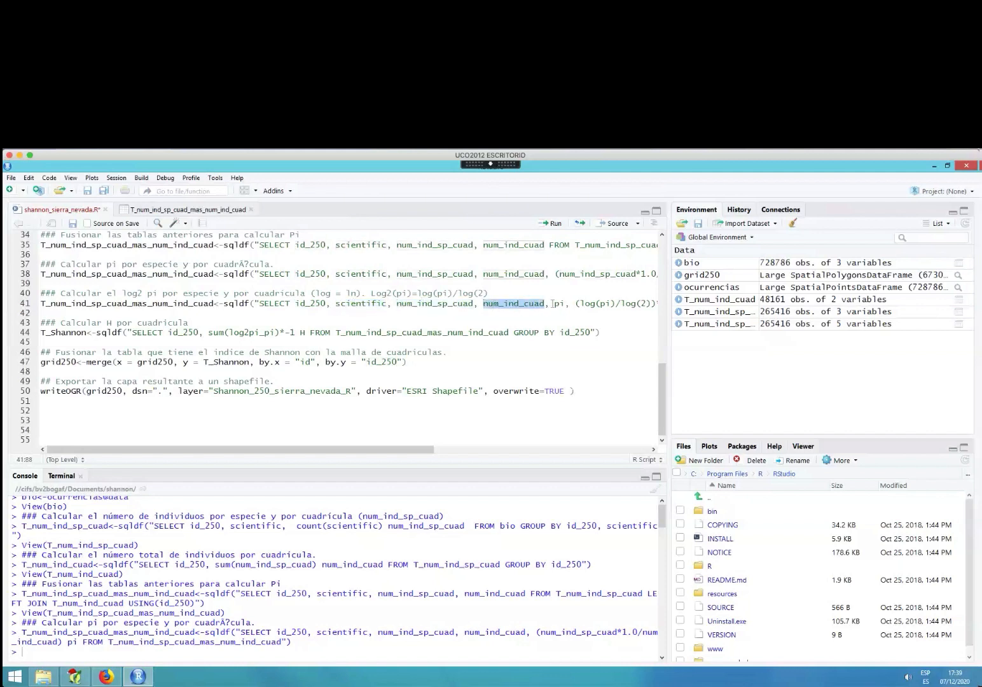
double_click(558, 304)
left_click_drag(405, 453, 610, 447)
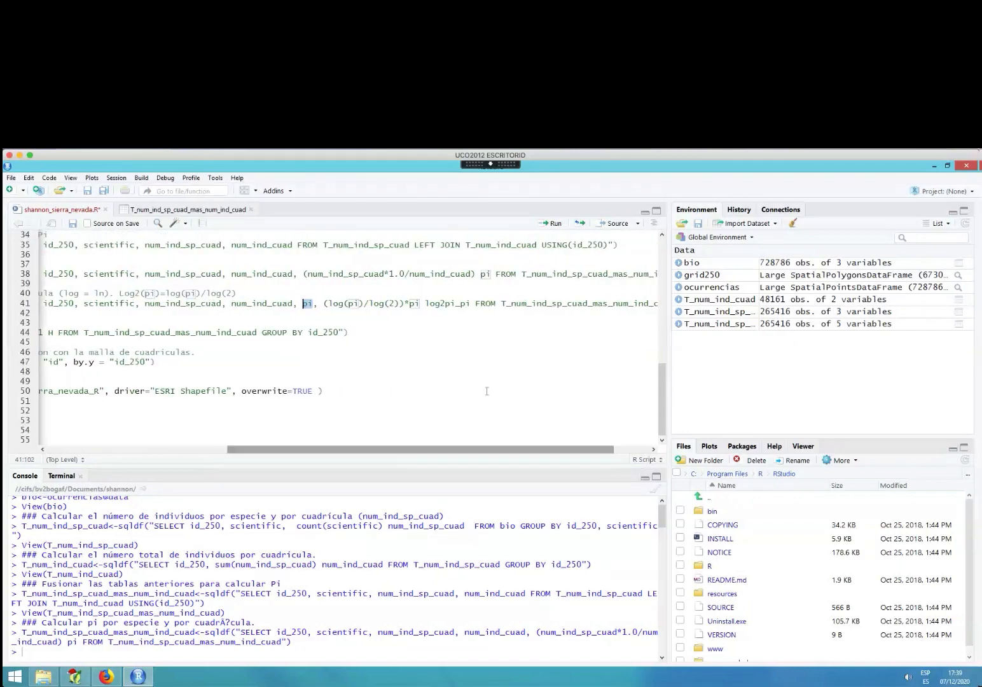
Examine the (log(pi)/log(2))*pi expression in line 41 and its log2pi_pi column name, highlighting each part.
left_click(424, 304)
left_click_drag(425, 304, 472, 304)
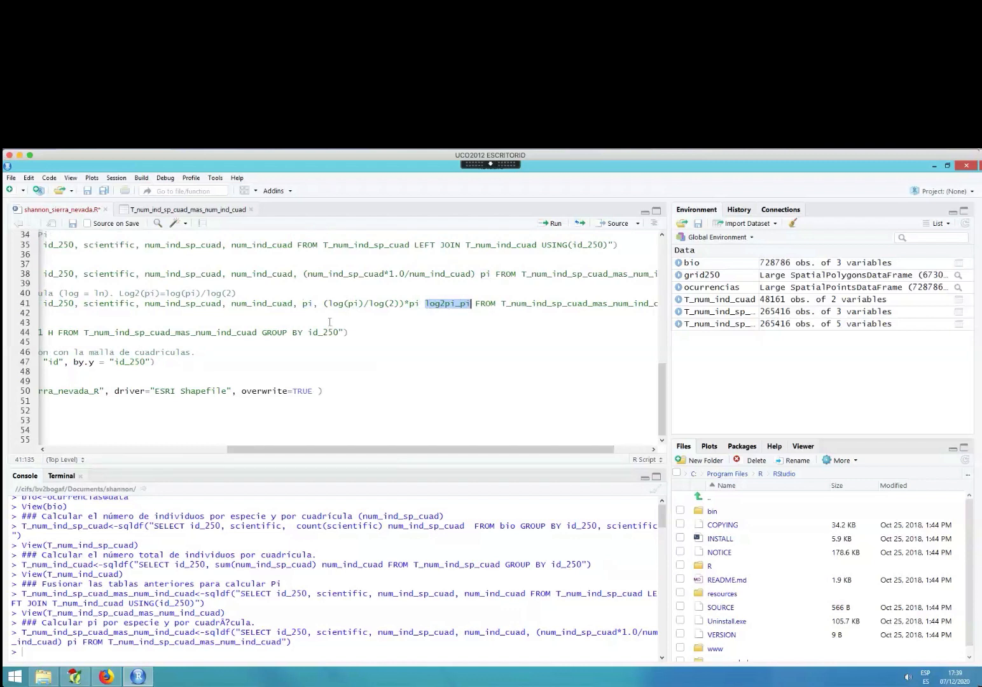
left_click(326, 303)
left_click_drag(399, 303, 328, 303)
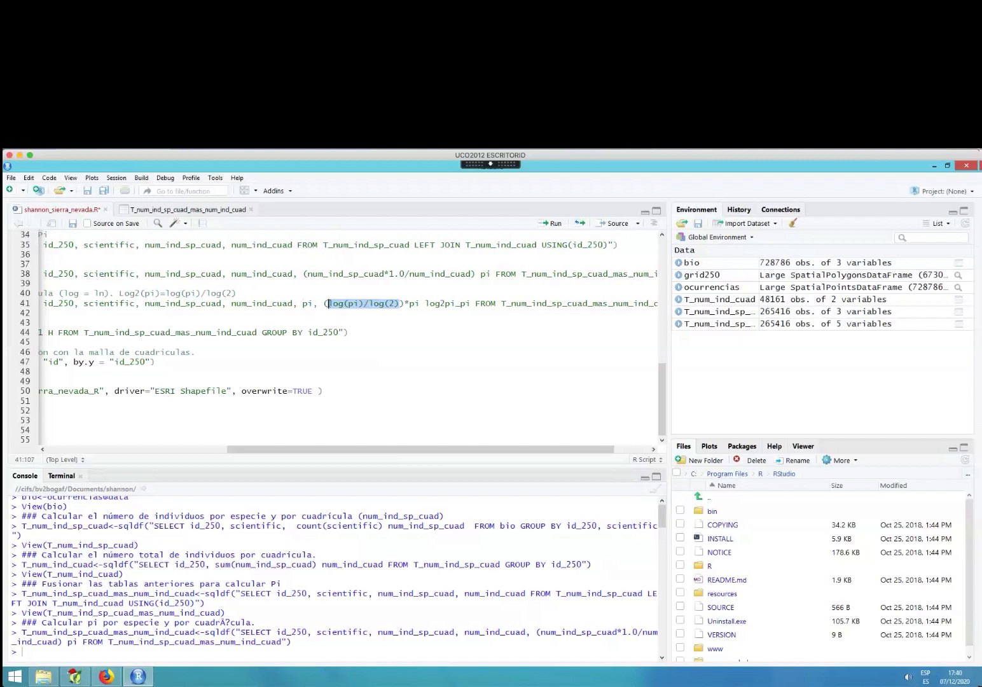
left_click(338, 304)
left_click_drag(323, 303, 405, 303)
left_click(408, 303)
double_click(414, 303)
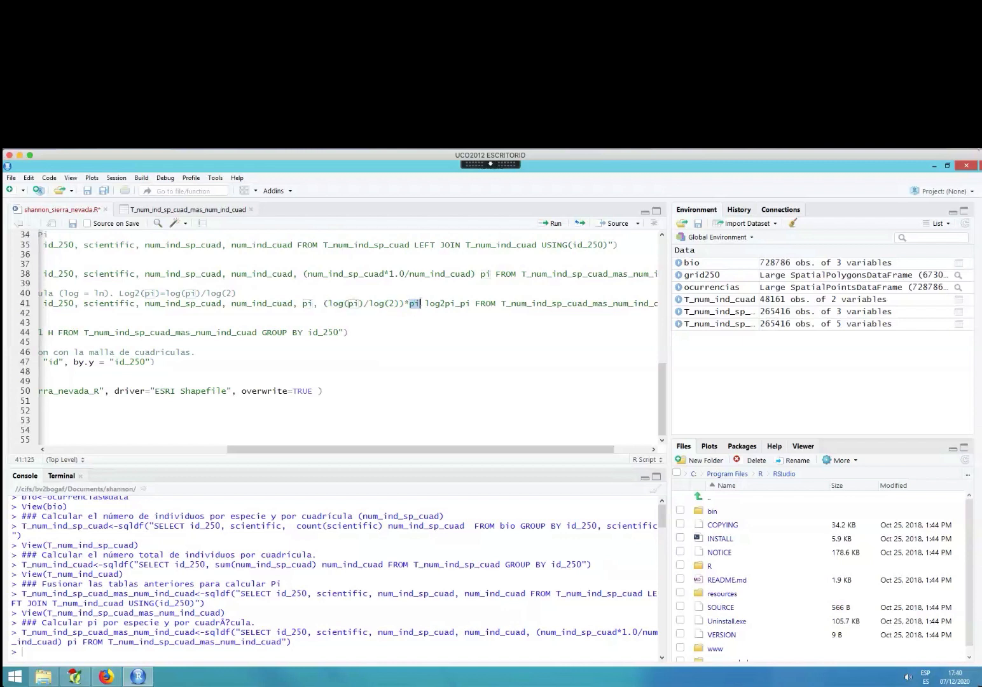
left_click(434, 303)
left_click_drag(425, 303, 468, 303)
Check the source table of line 41, run the log2pi_pi statement and show the T_num_ind_sp_cuad_mas_num_ind_cuad table.
left_click_drag(501, 303, 560, 303)
left_click_drag(634, 299, 655, 303)
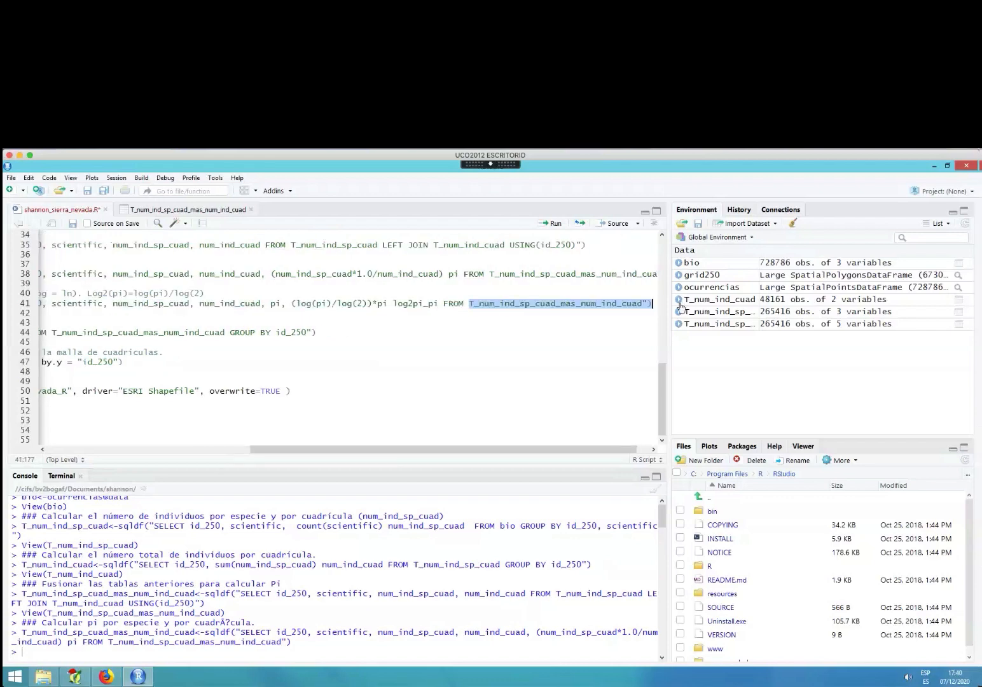
left_click(180, 303)
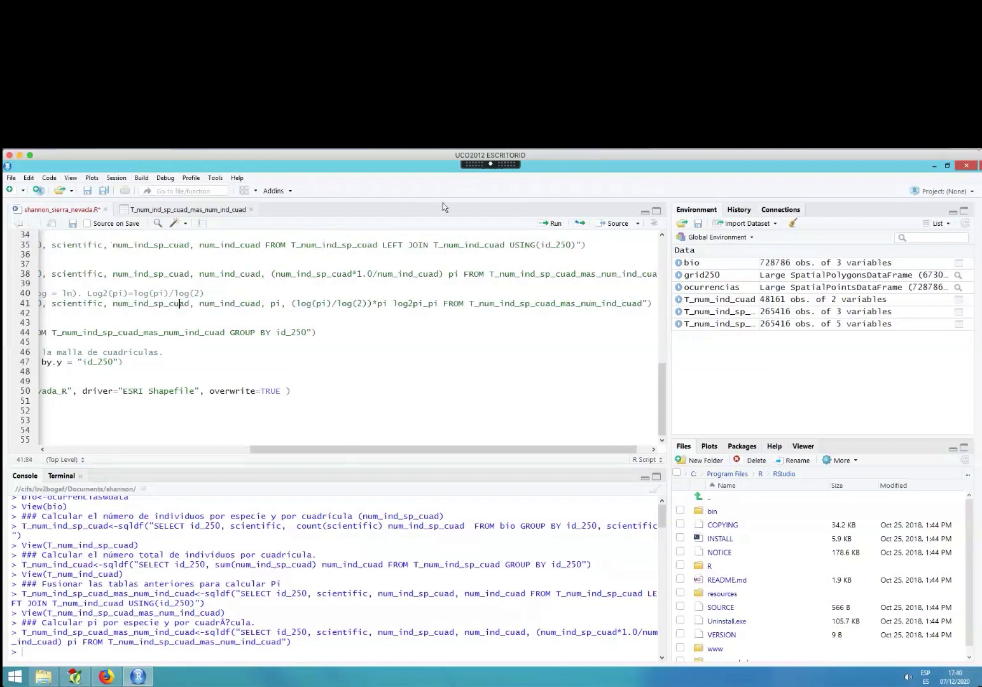
left_click(555, 224)
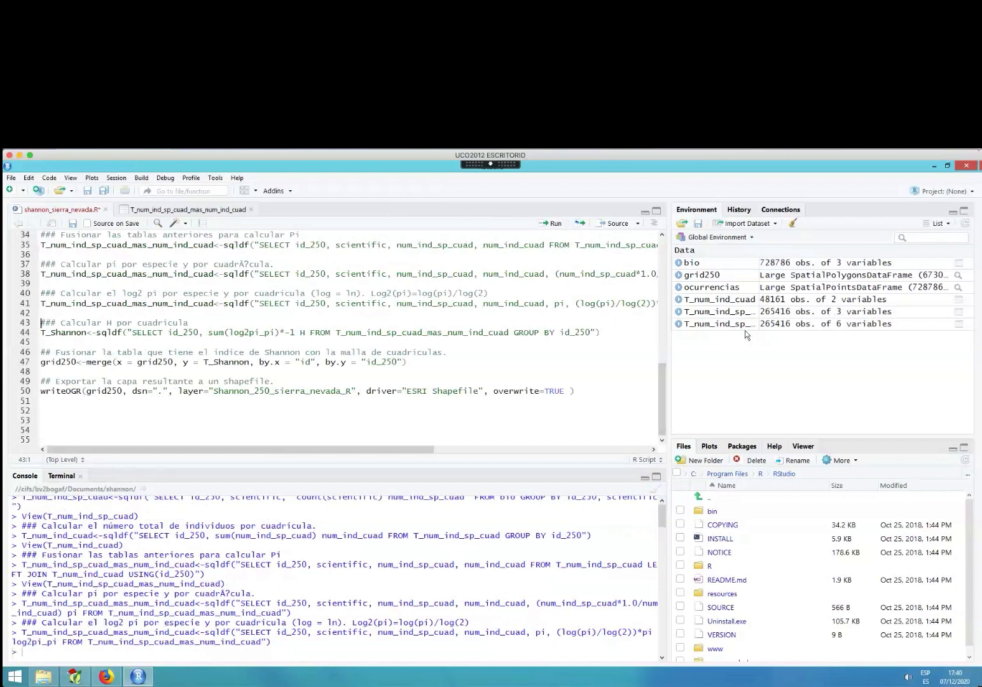
left_click(199, 212)
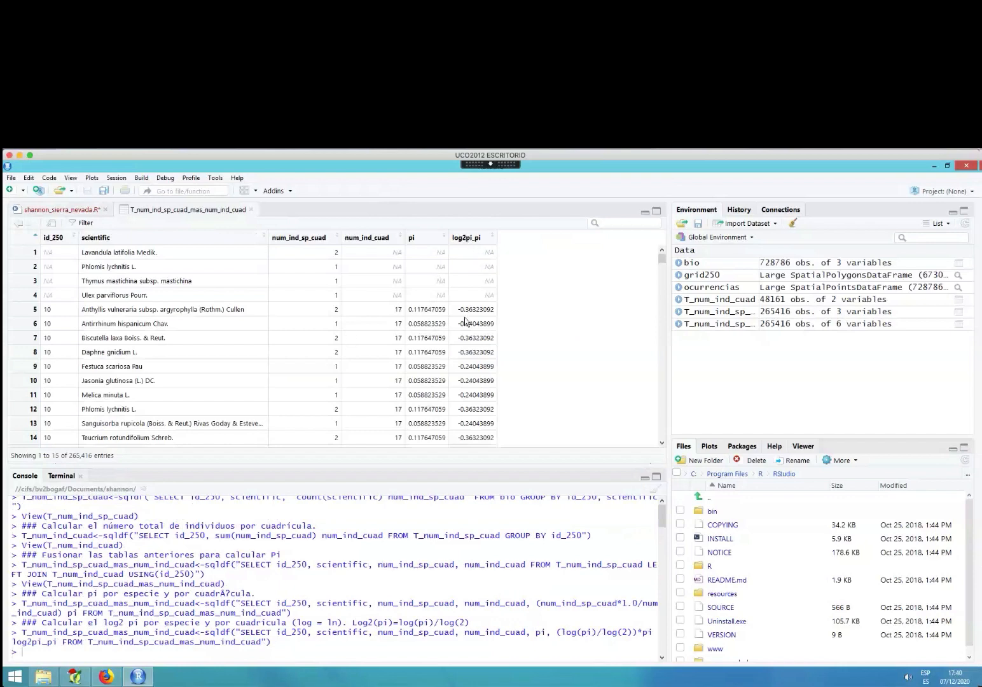
Look through the log2pi_pi values in the T_num_ind_sp_cuad_mas_num_ind_cuad table and return to line 44 of the shannon_sierra_nevada.R script.
scroll(468, 363, "down", 5)
scroll(469, 363, "down", 20)
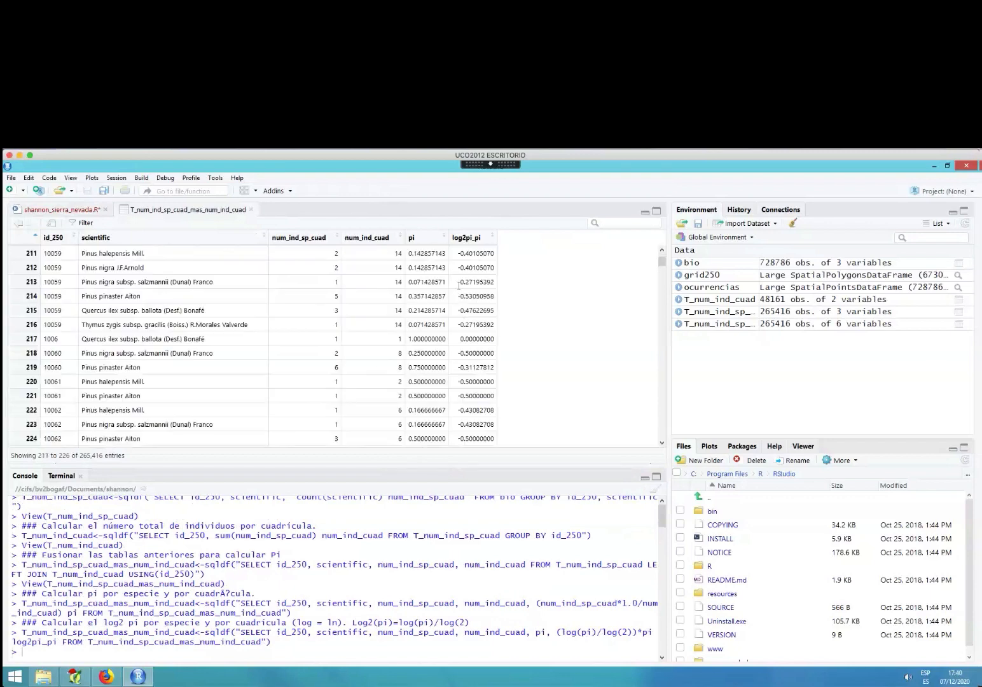
left_click(60, 210)
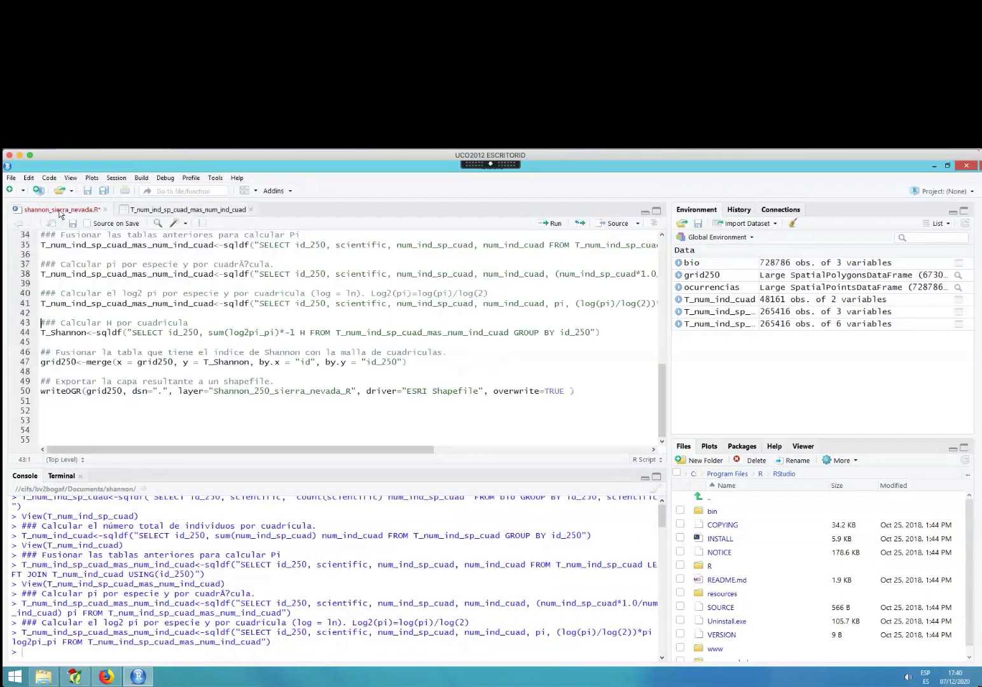
left_click(77, 334)
Switch to the Prezi presentation in Firefox and advance the flowchart to the line 44 sum per grid cell and its T_Shannon output.
key("super+Tab")
key("Right")
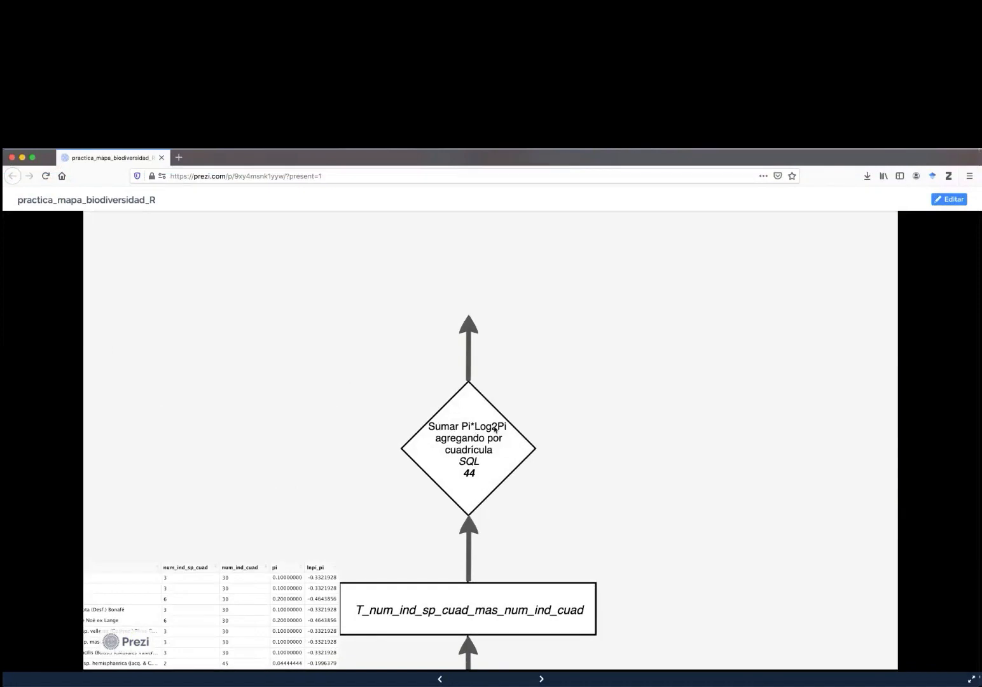
key("Right")
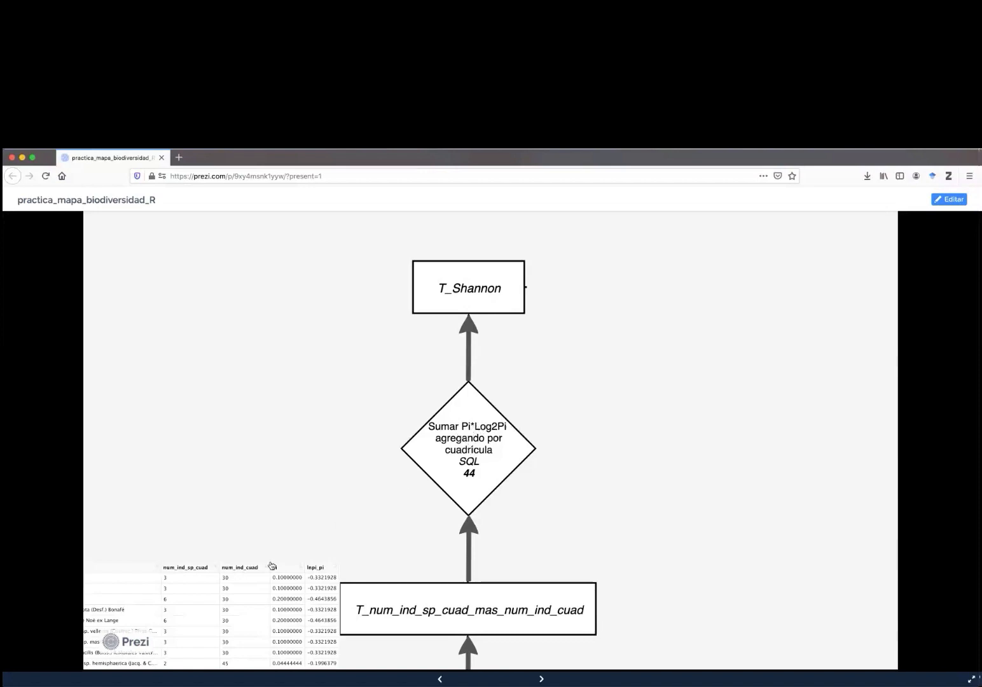
Outline the lnpi_pi and id_250 values of cell 100 in the flowchart's example table, and clear the outlines.
left_click_drag(300, 584, 399, 389)
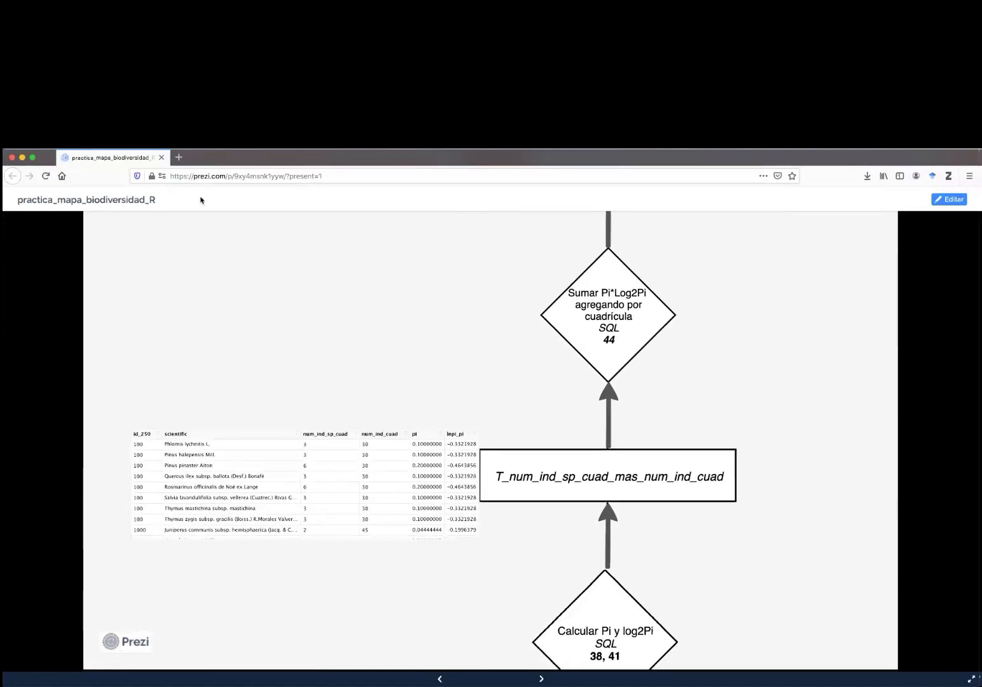
left_click(664, 163)
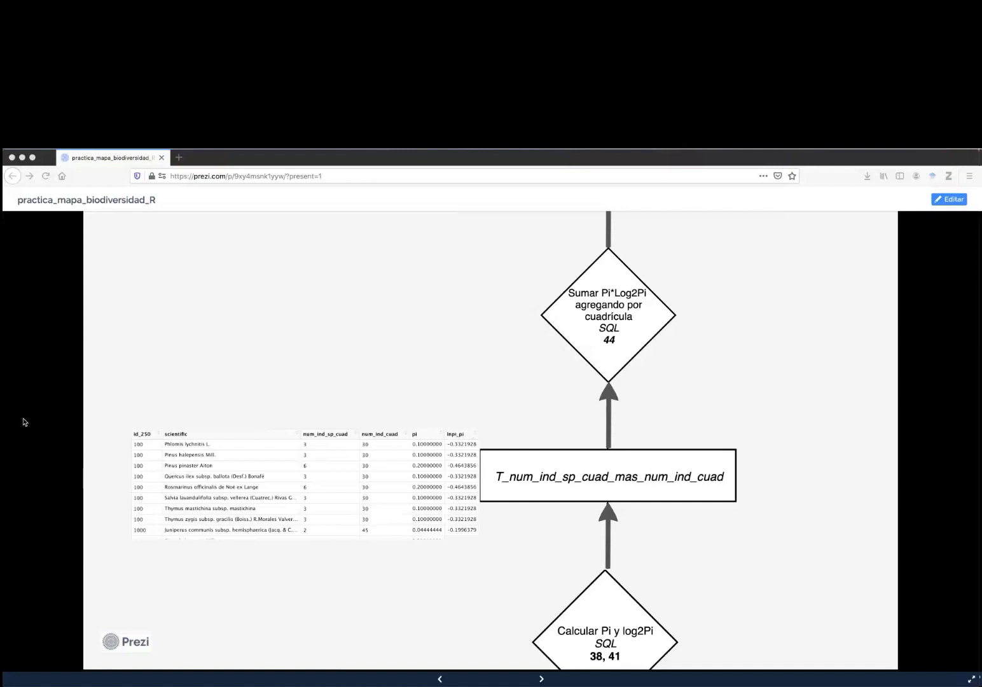
mouse_move(486, 435)
left_mouse_down()
mouse_move(445, 440)
mouse_move(447, 525)
mouse_move(479, 524)
mouse_move(485, 433)
left_mouse_up()
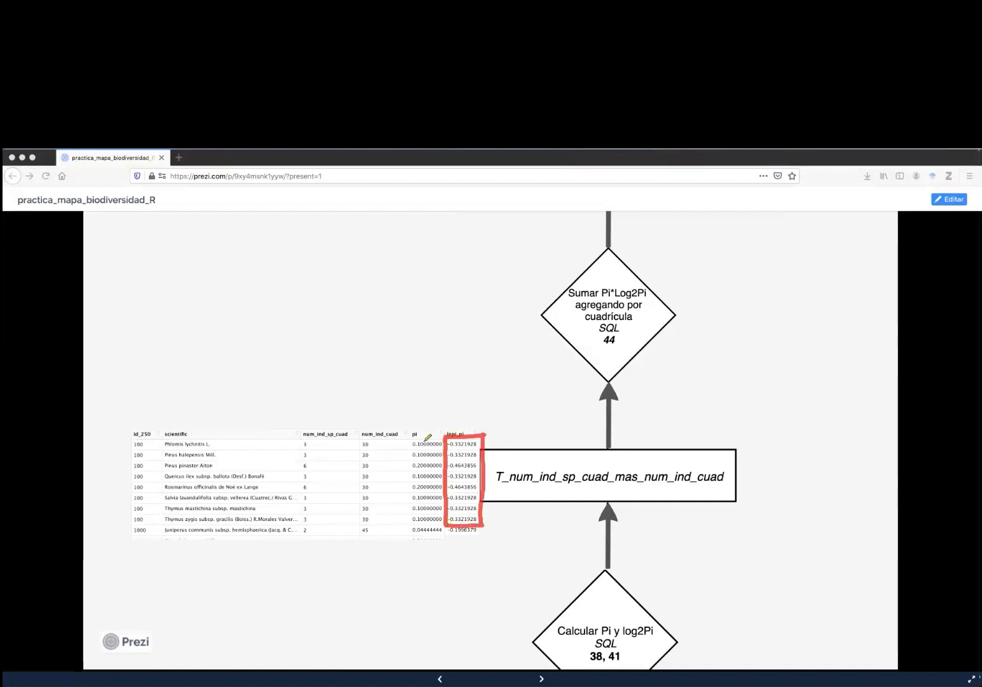
mouse_move(126, 440)
left_mouse_down()
mouse_move(125, 525)
mouse_move(144, 524)
mouse_move(148, 438)
mouse_move(127, 436)
left_mouse_up()
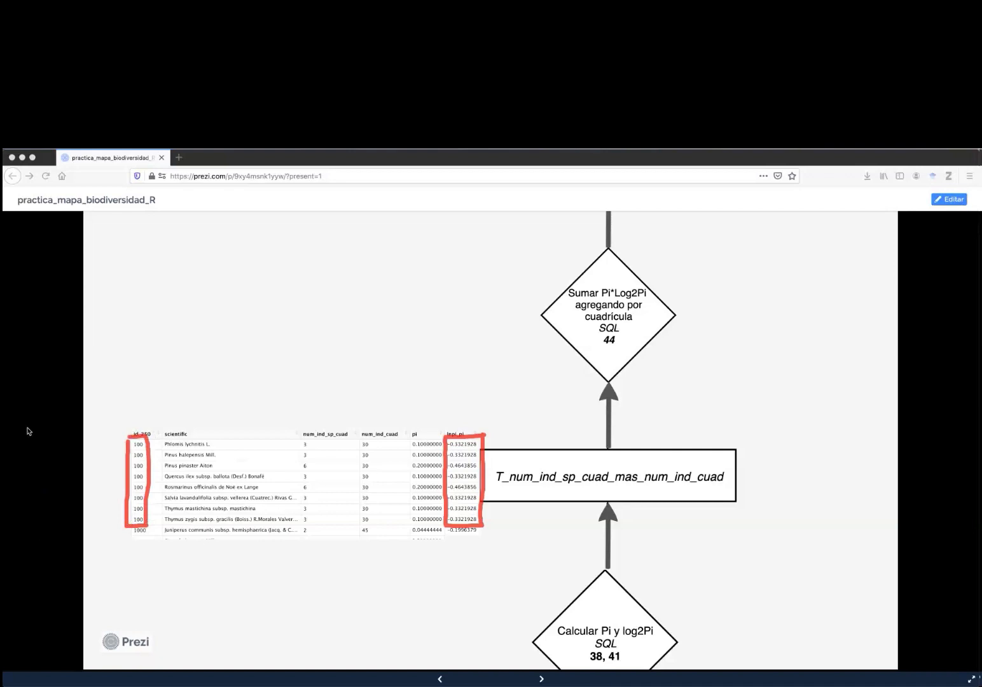
key("Escape")
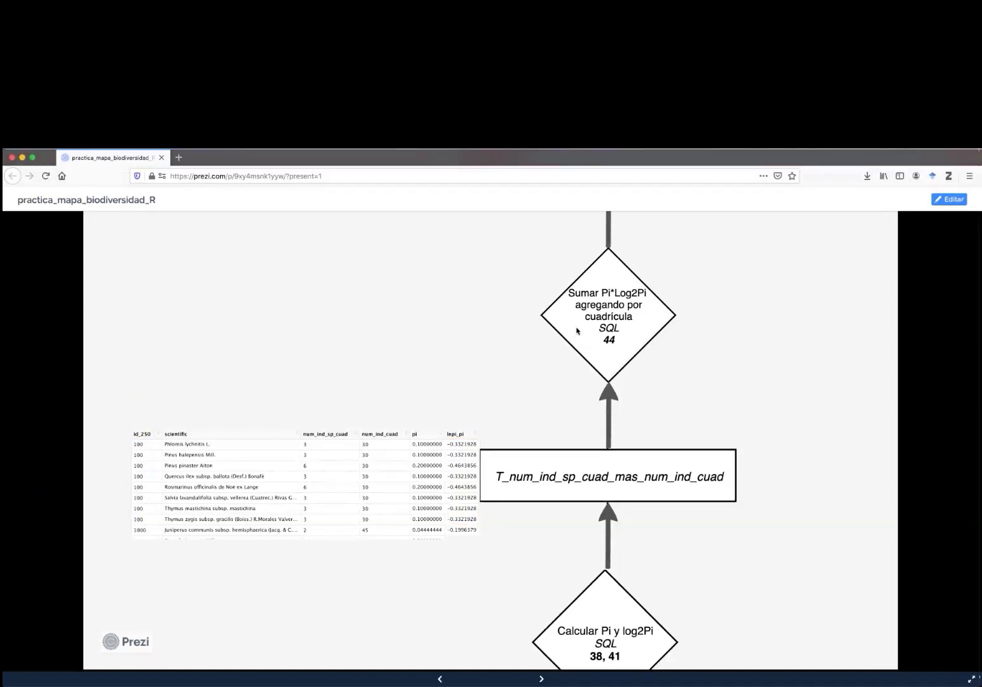
Show the T_Shannon example table with its id_250 and H columns and continue to the flowchart overview.
left_click(540, 679)
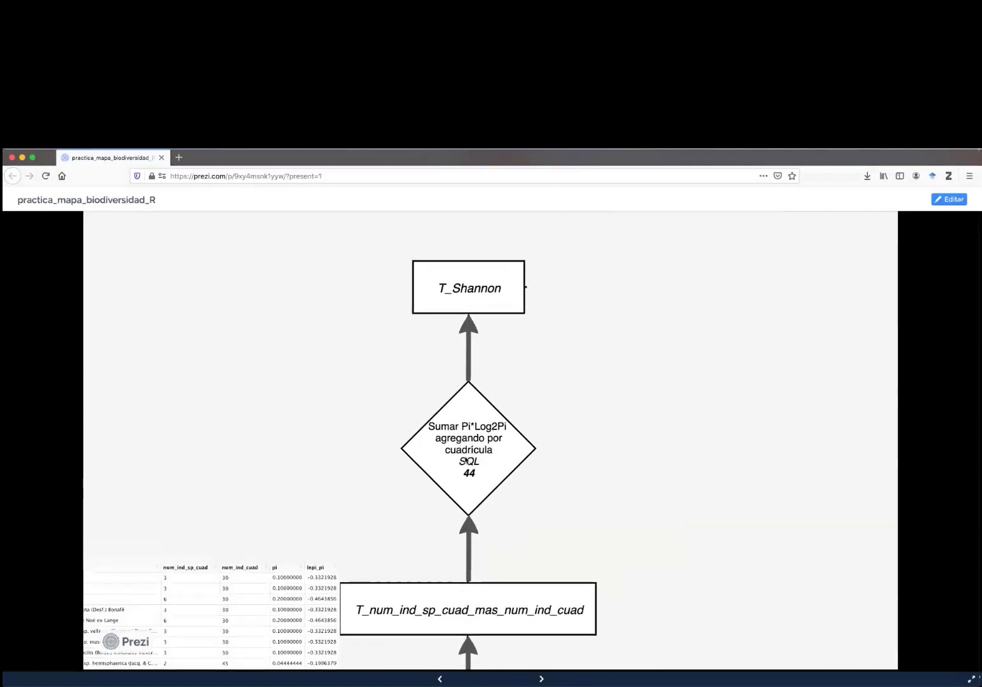
key("Right")
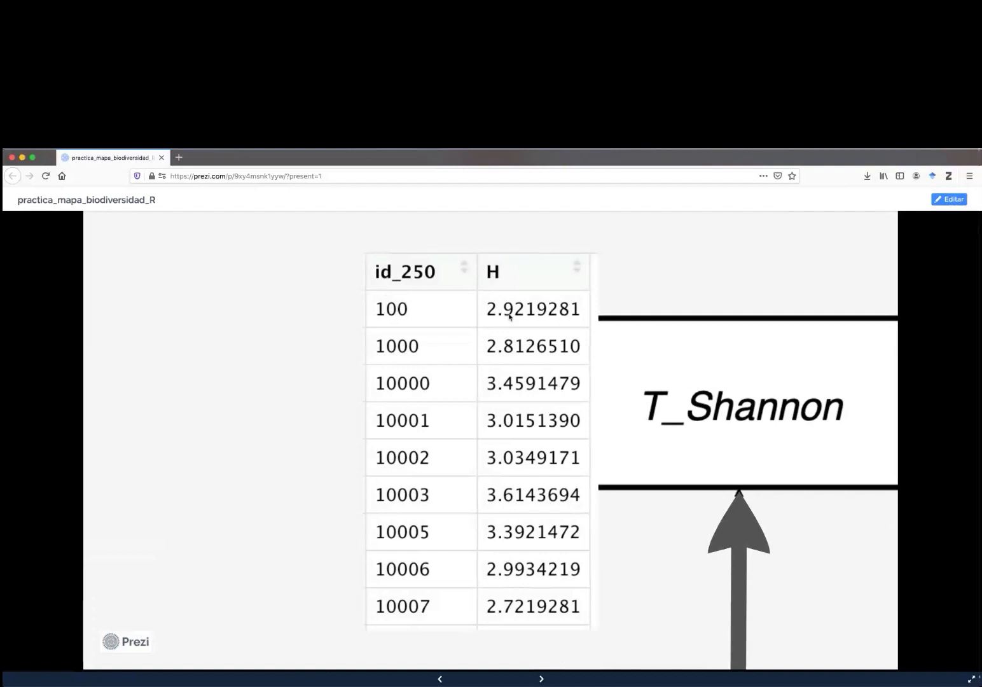
key("Right")
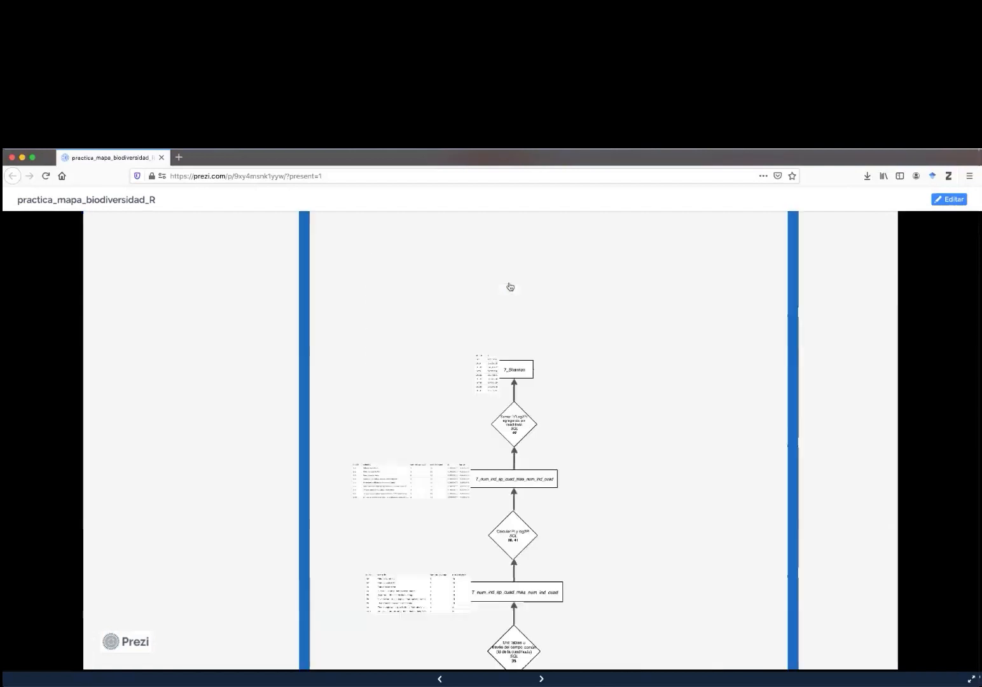
Switch back to RStudio and examine line 44's id_250 and sum(log2pi_pi) columns, source table and GROUP BY id_250 clause, highlighting each part.
key("super+Tab")
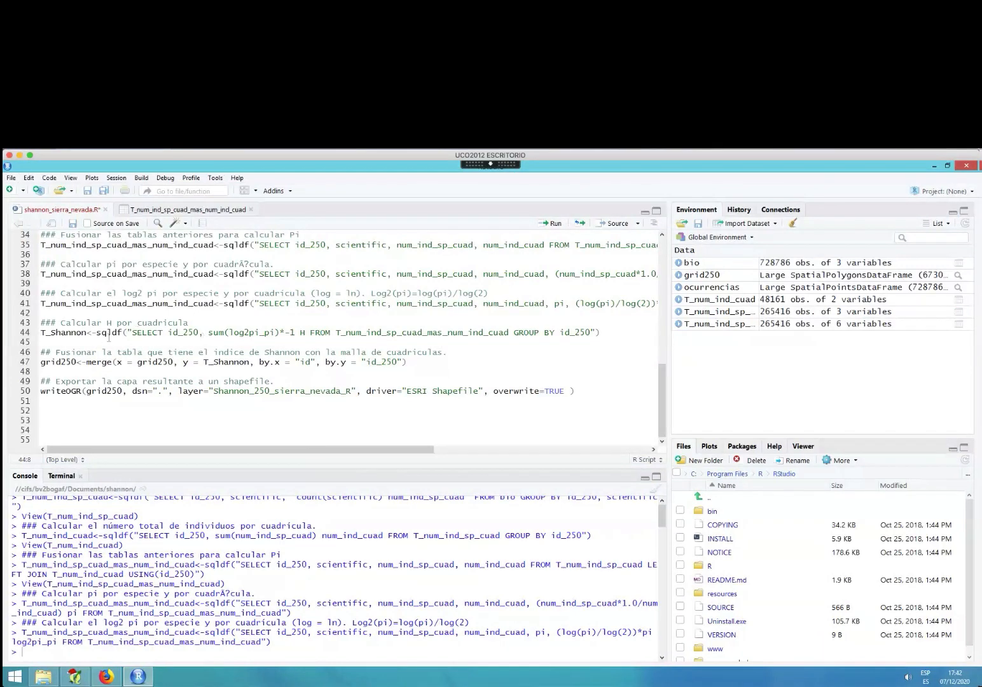
left_click_drag(87, 333, 123, 334)
double_click(171, 334)
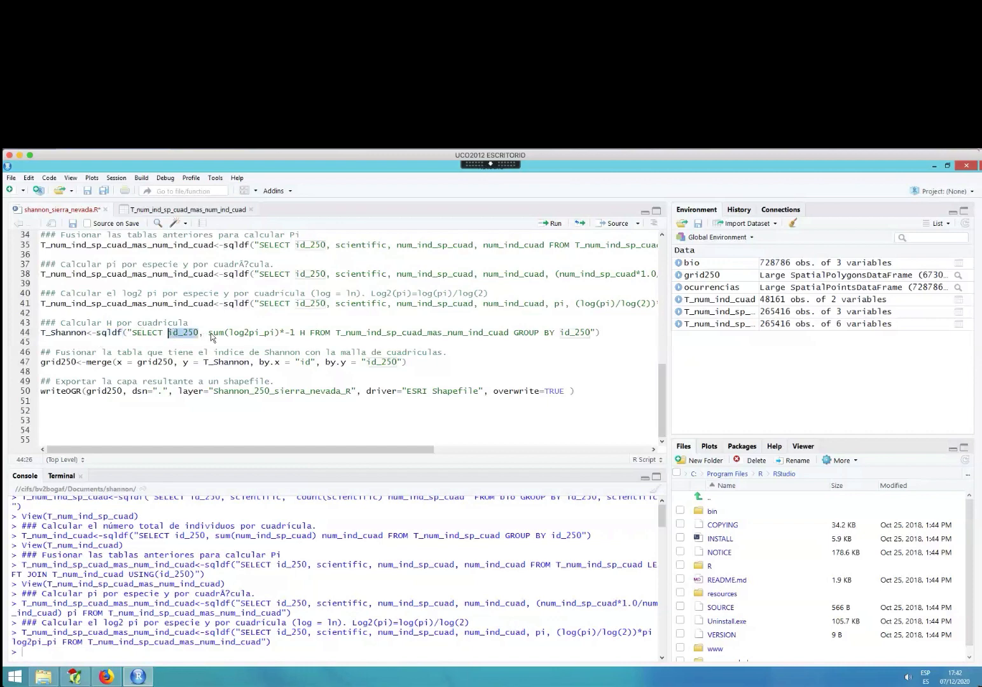
left_click(301, 332)
left_click_drag(203, 332, 273, 331)
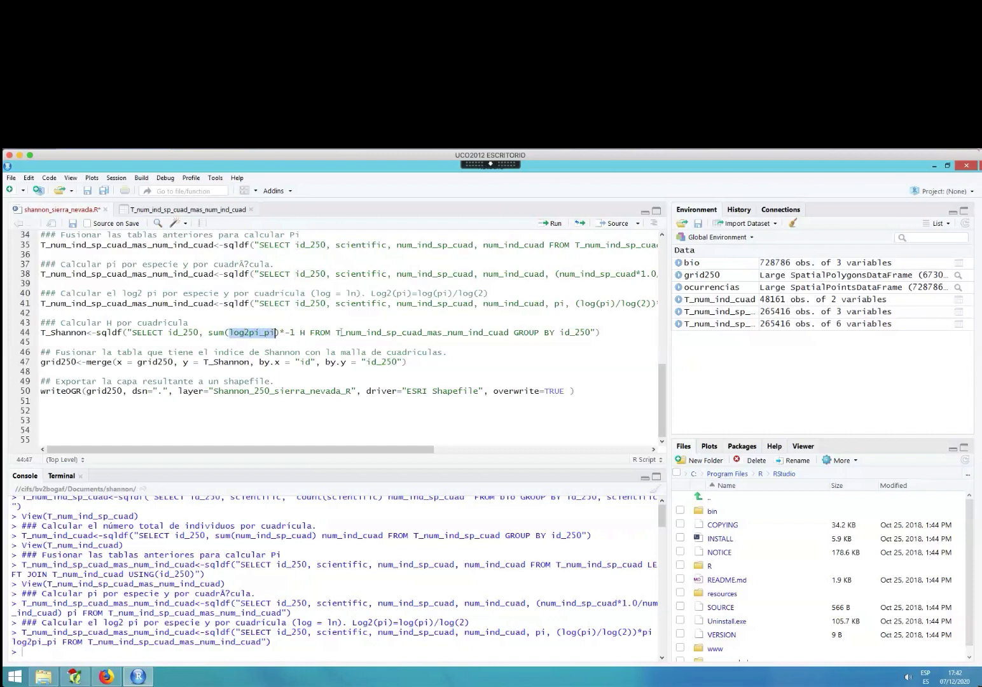
left_click_drag(337, 332, 509, 333)
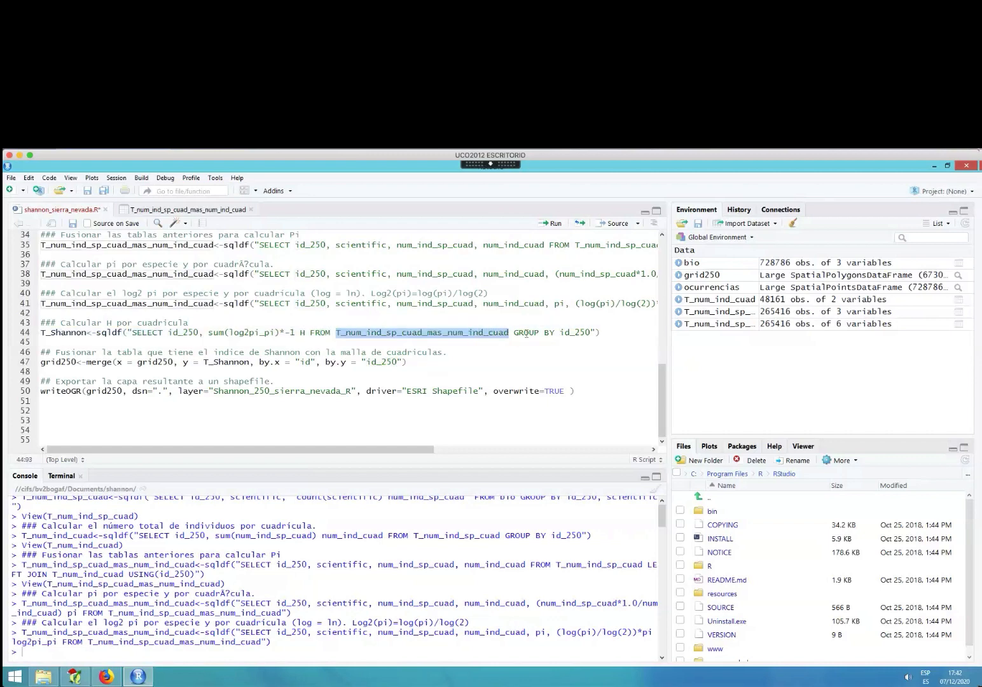
double_click(526, 333)
double_click(577, 332)
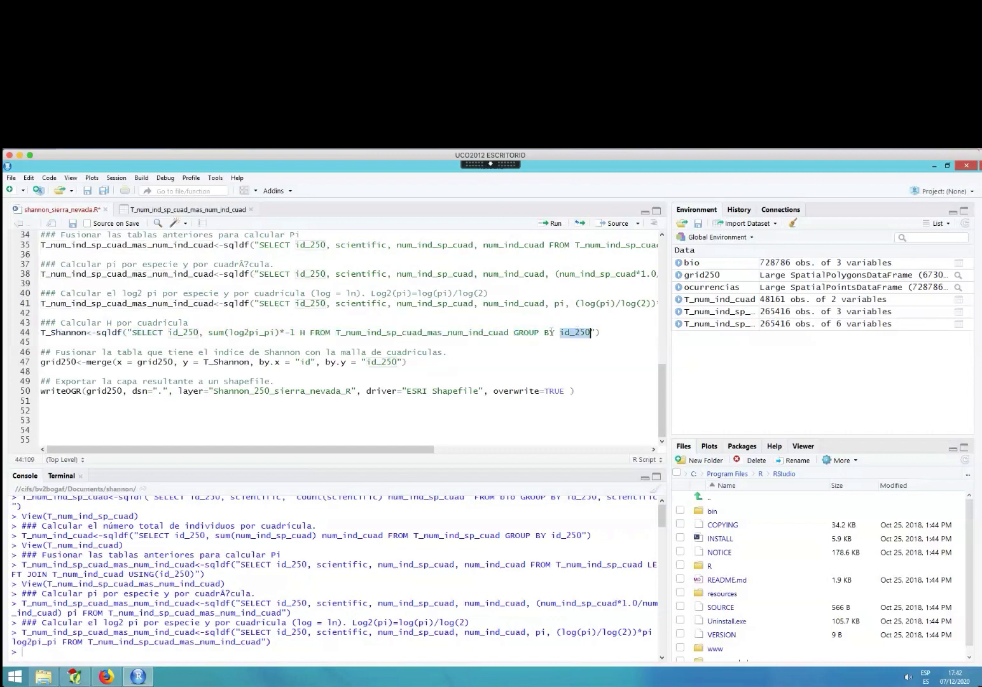
Run the line 44 statement that calculates H per grid cell, and look through the T_Shannon table.
left_click(530, 332)
left_click(548, 224)
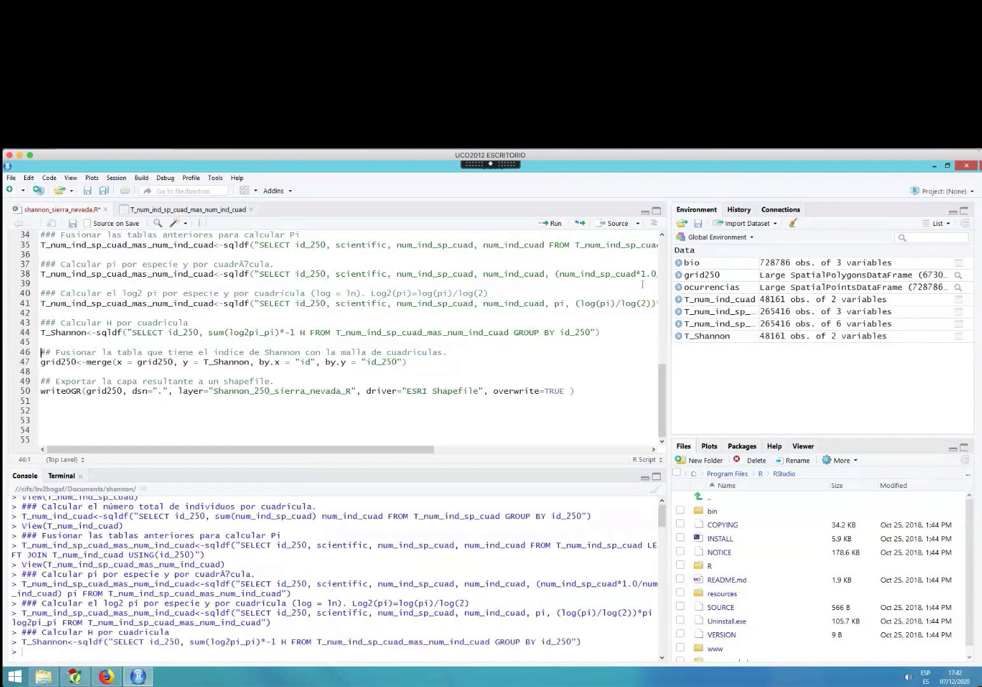
left_click(706, 337)
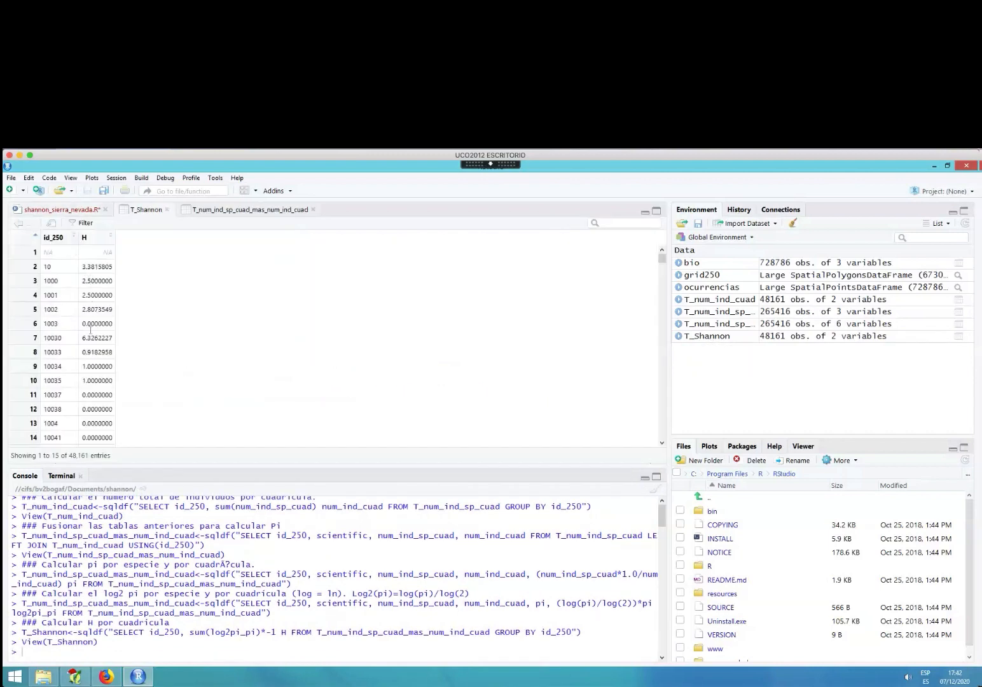
scroll(94, 327, "down", 2)
scroll(94, 328, "down", 20)
scroll(93, 330, "down", 10)
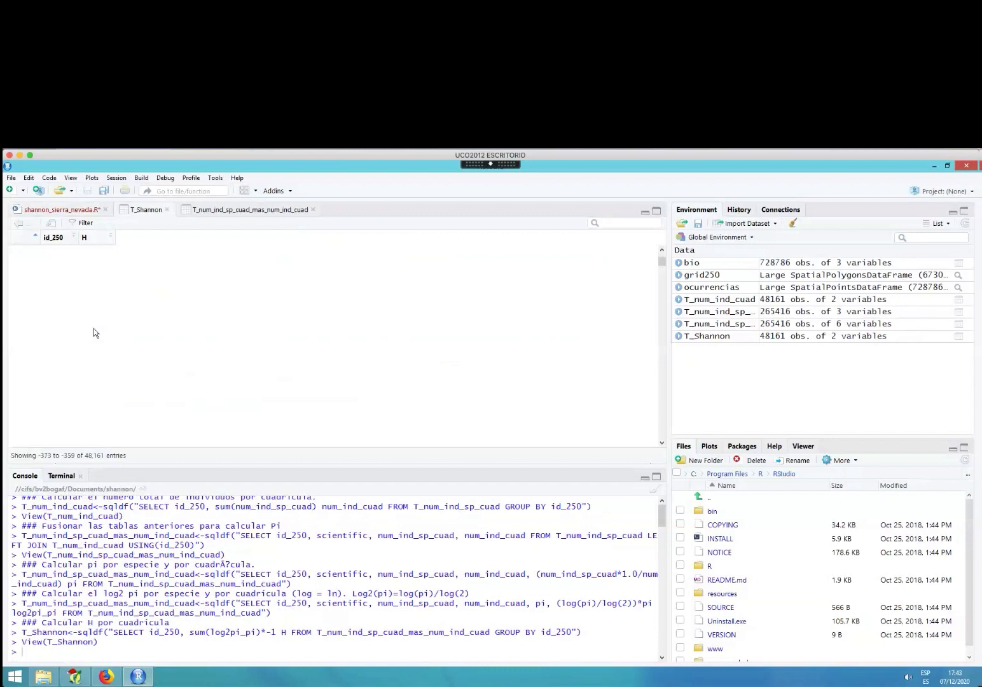
Switch to the Prezi flowchart, examine the T_Shannon box and its example table, and return to the overview.
key("super+Tab")
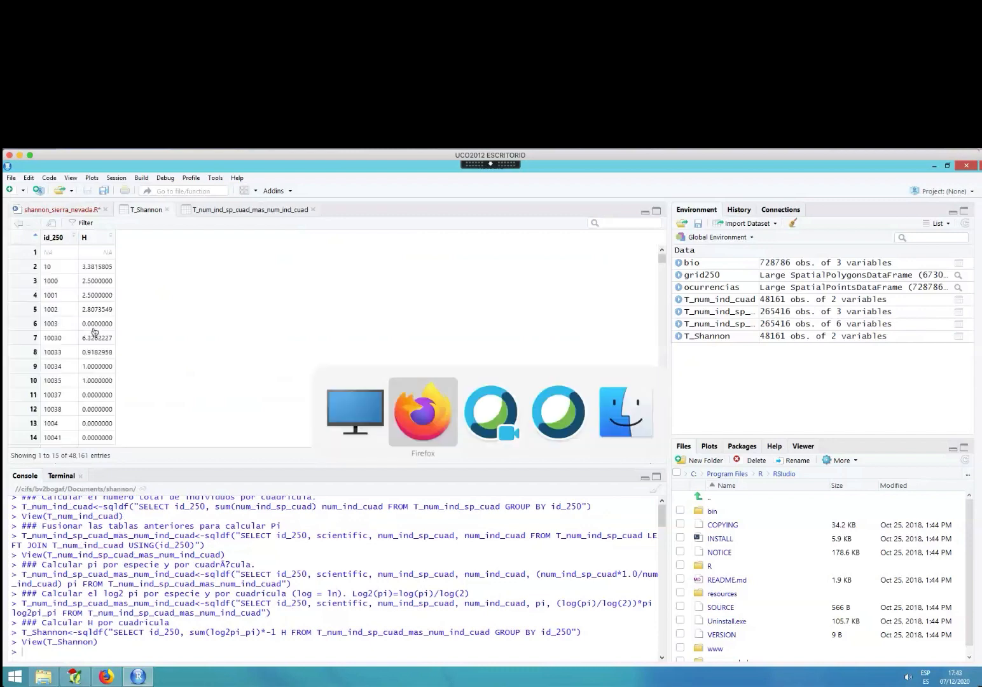
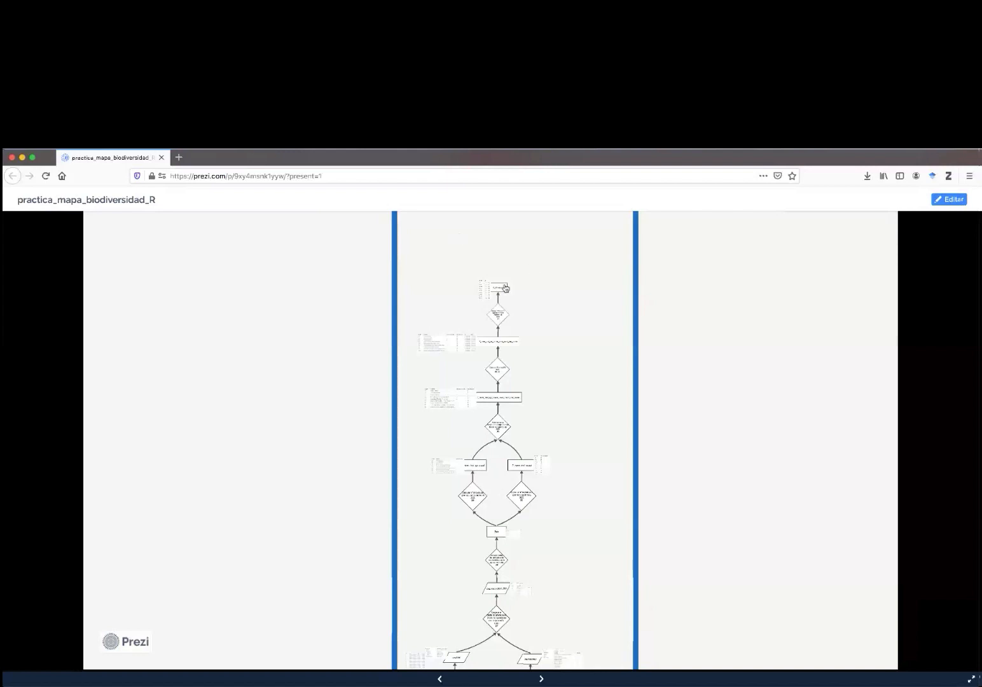
left_click(475, 288)
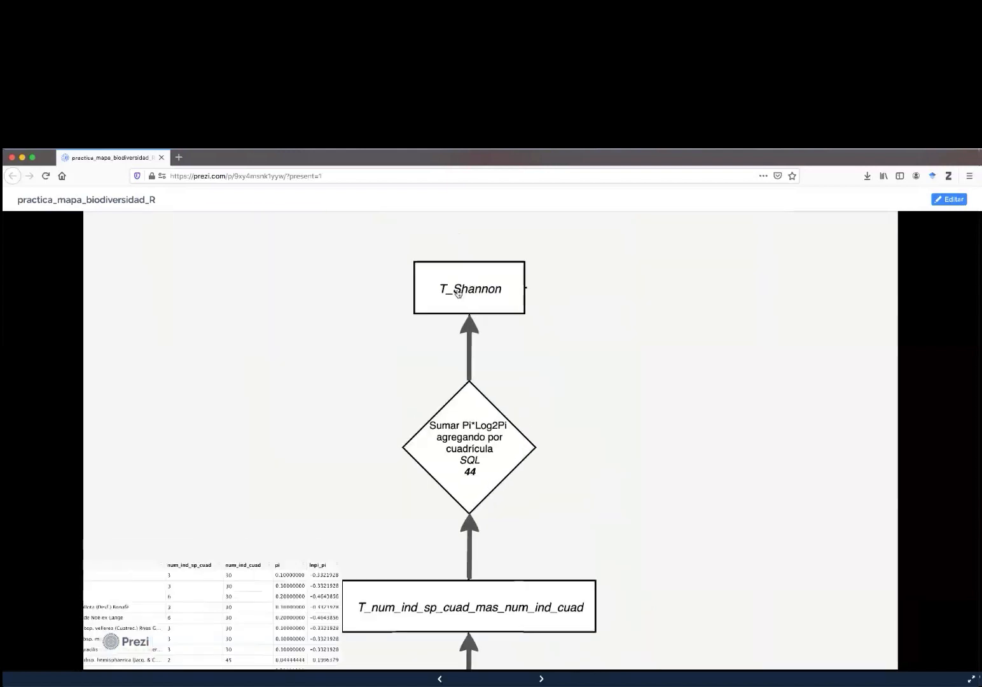
left_click(368, 287)
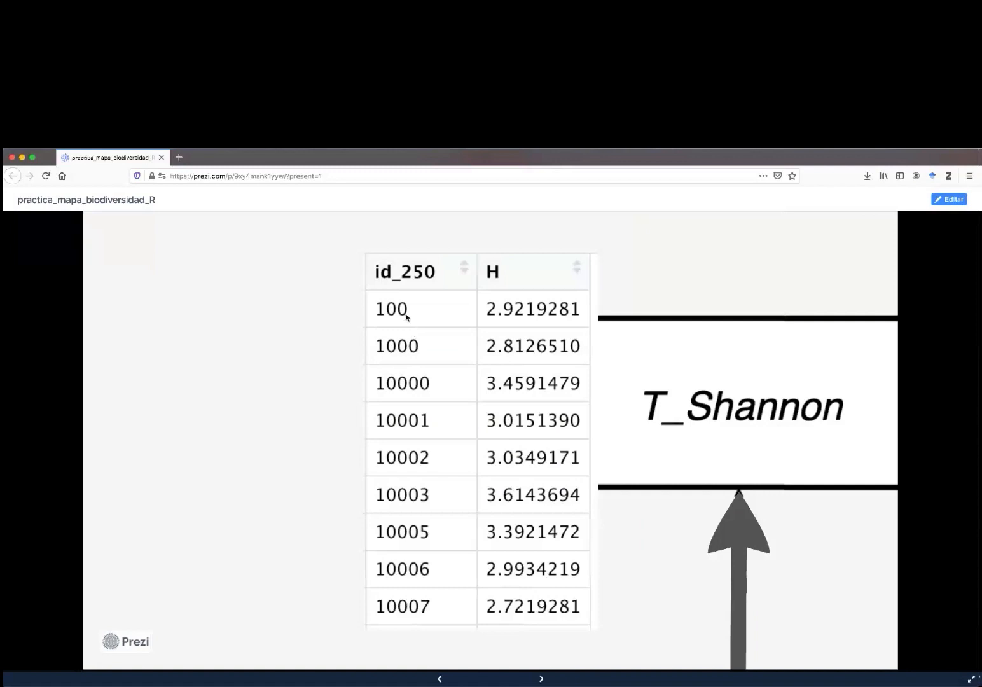
key("Right")
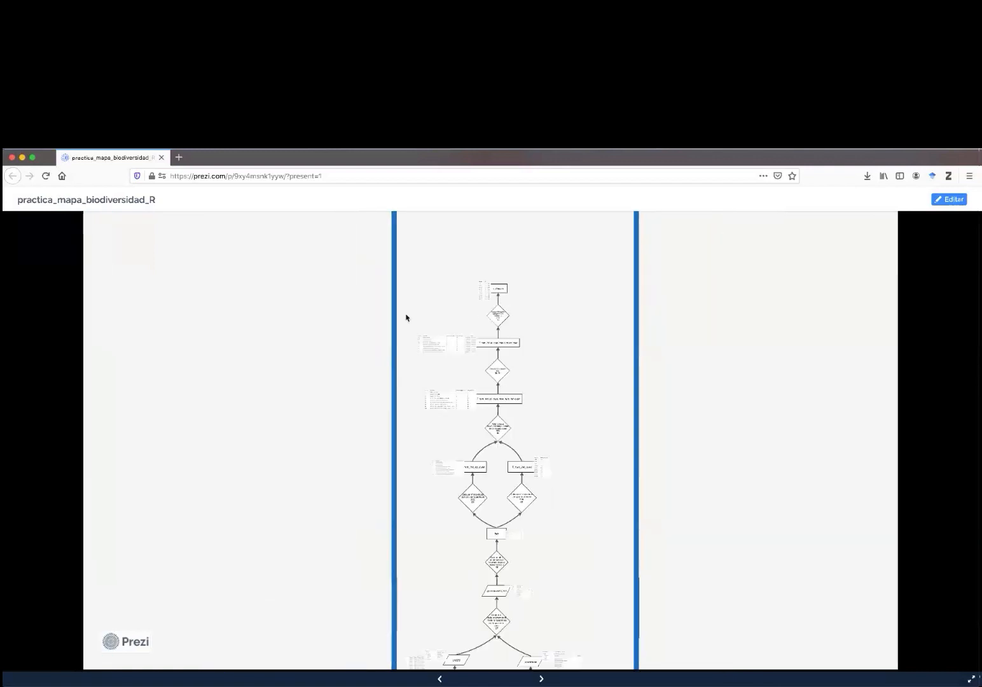
Trace the flowchart's link from the imported grid250 layer to the line 47 merge step that adds the Shannon index field.
key("Right")
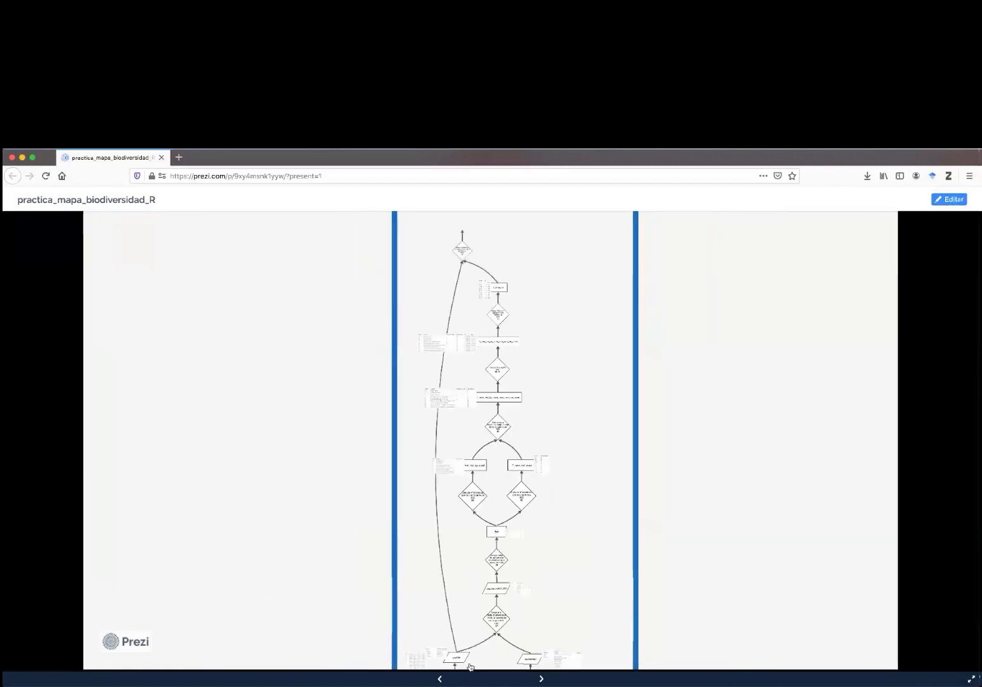
key("Right")
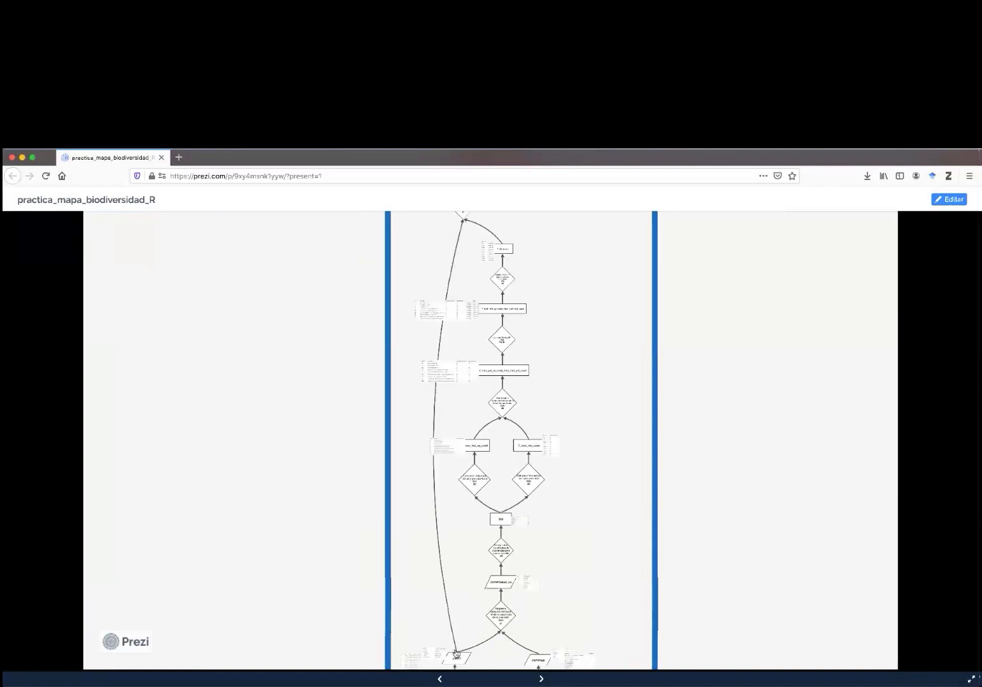
key("Right")
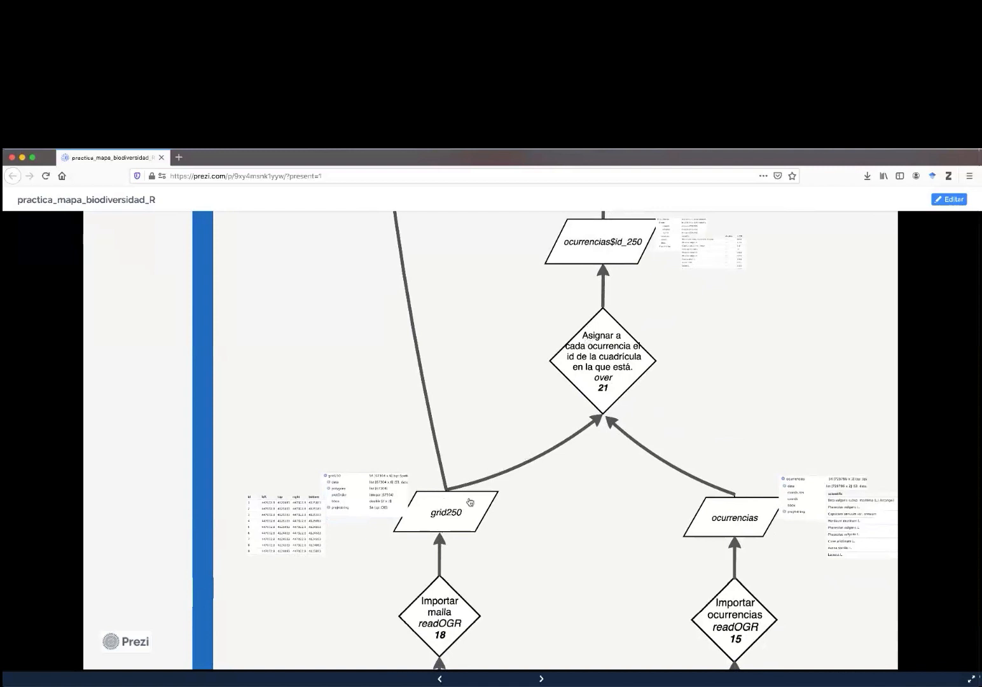
scroll(416, 421, "down", 1)
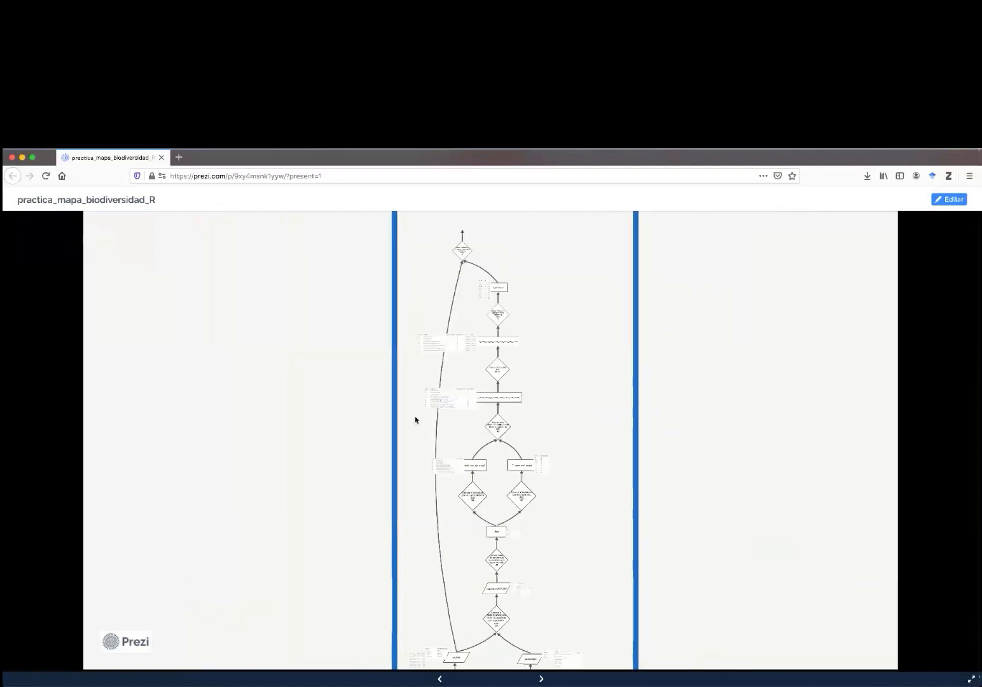
key("Right")
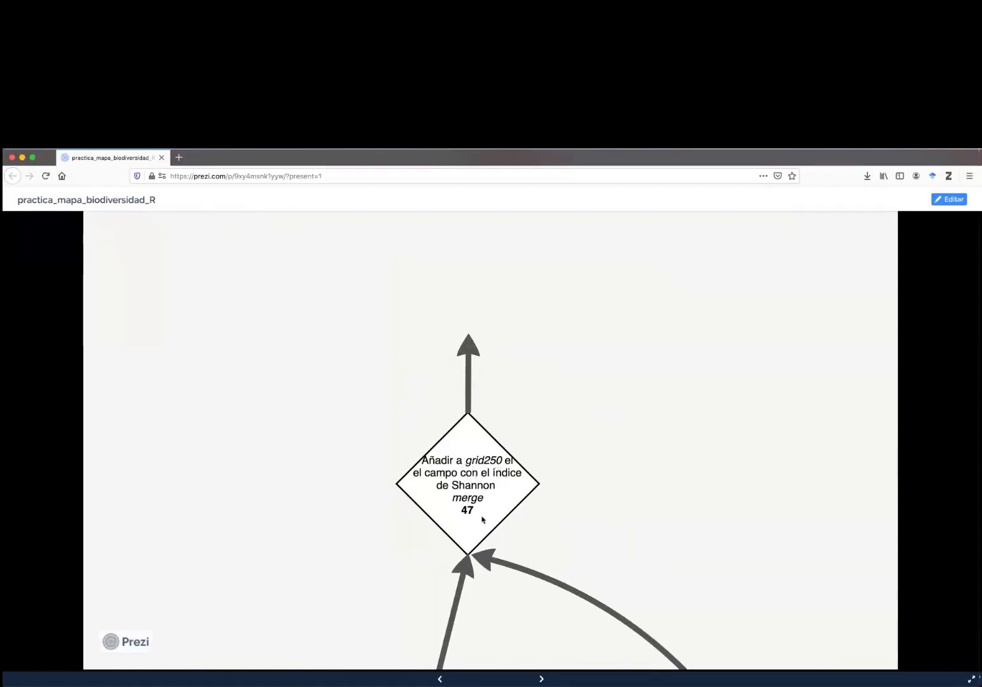
Examine the merge's T_Shannon input and grid250 output, circle the H column in the resulting example table, and clear the mark.
key("Right")
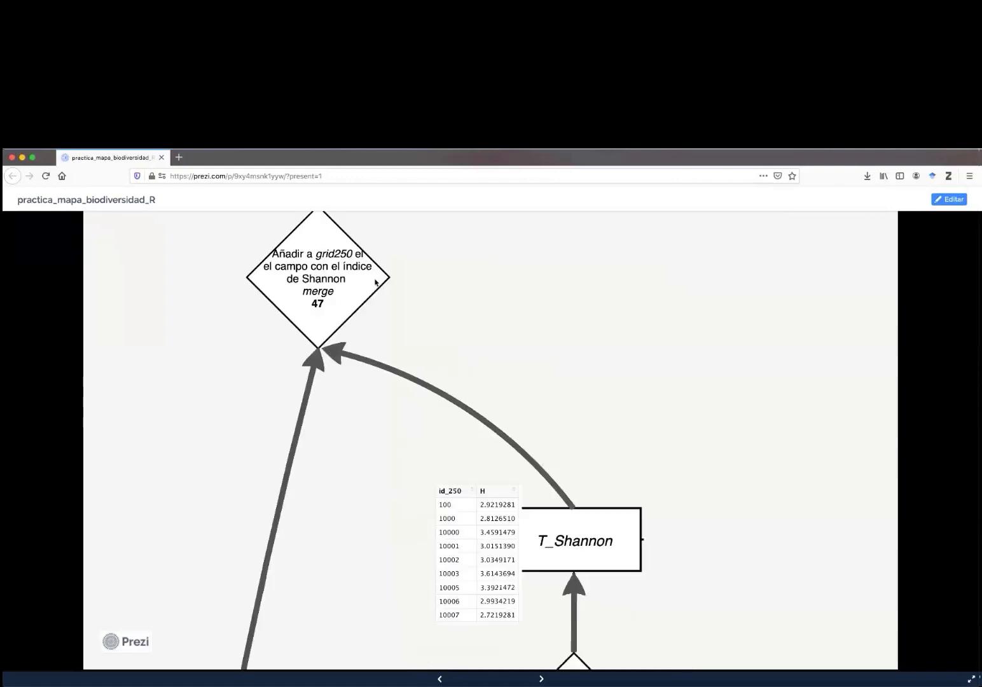
key("Right")
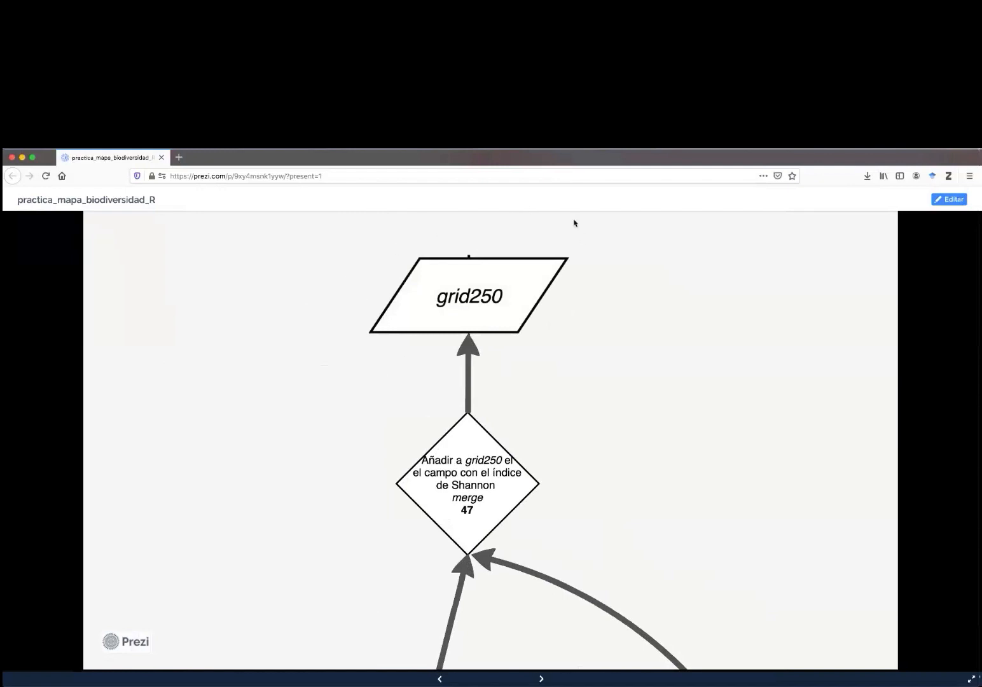
key("Right")
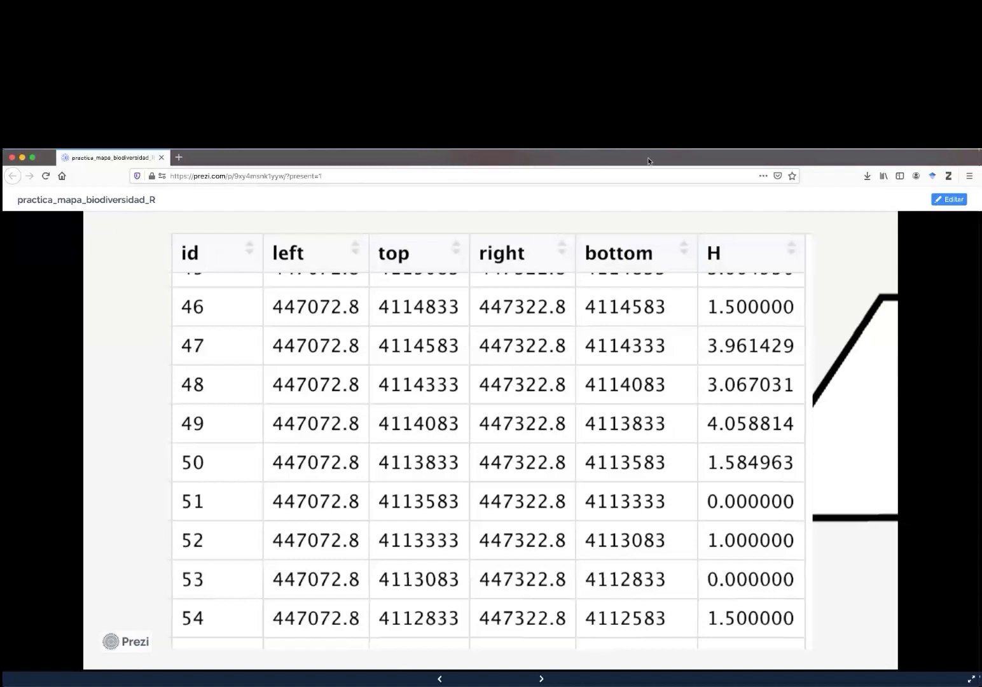
mouse_move(693, 224)
left_mouse_down()
mouse_move(690, 253)
mouse_move(722, 279)
mouse_move(680, 228)
left_mouse_up()
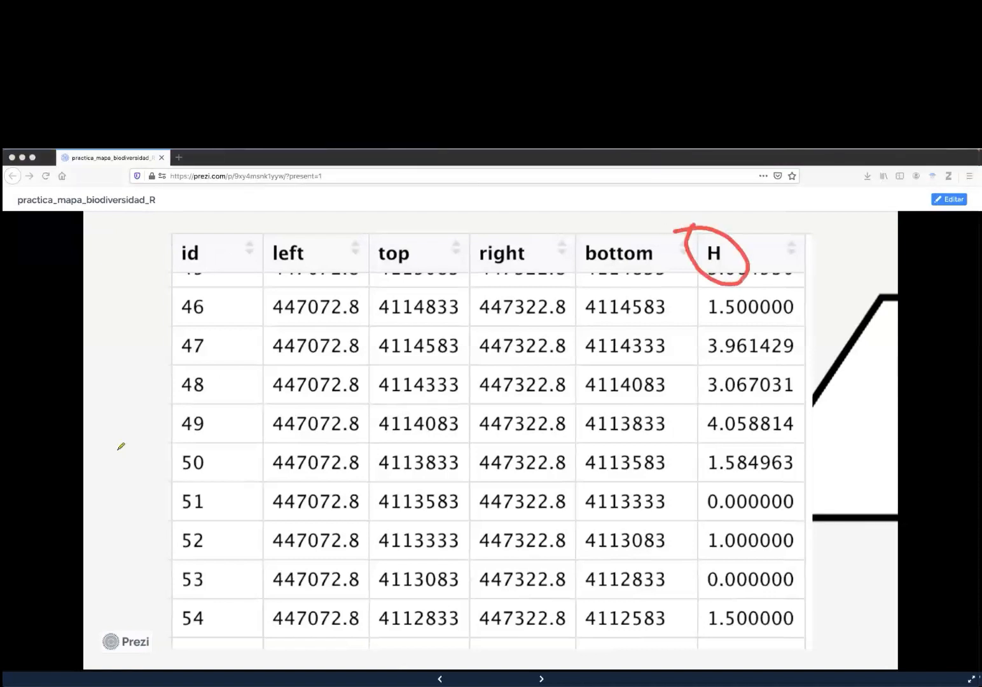
left_click(709, 228)
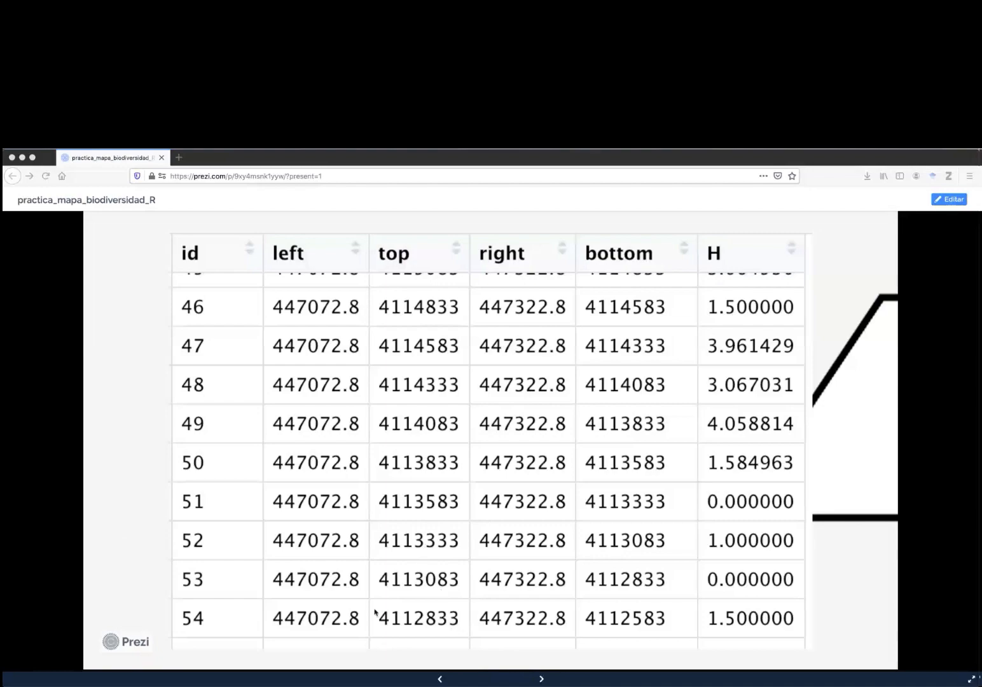
Switch to the RStudio script and go through the line 47 merge arguments: x, y, by.x = "id" and by.y = "id_250".
key("super+Tab")
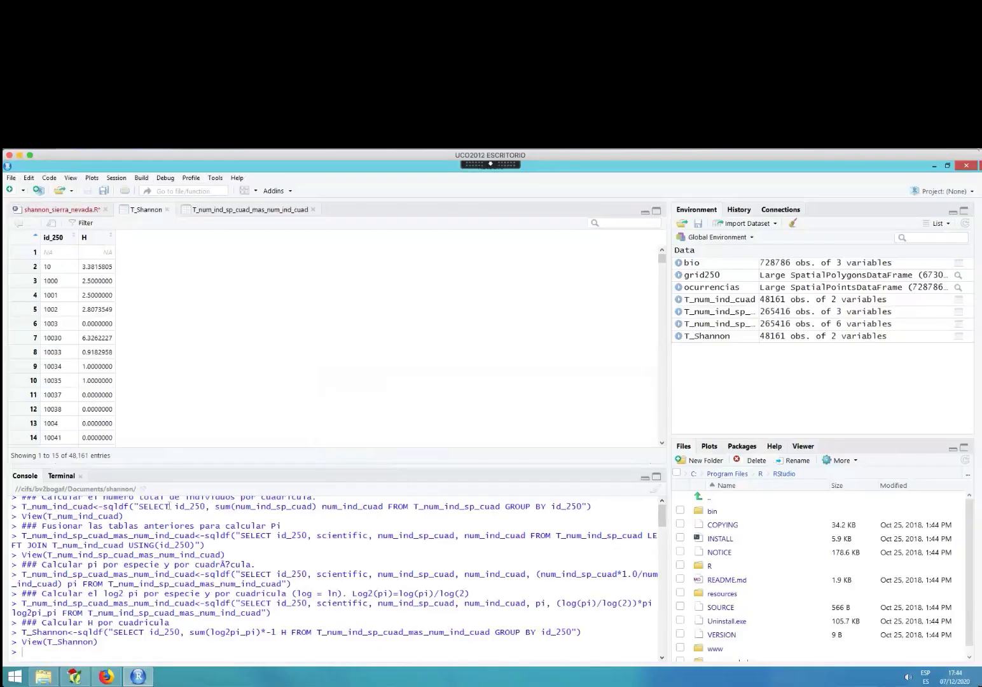
left_click(73, 210)
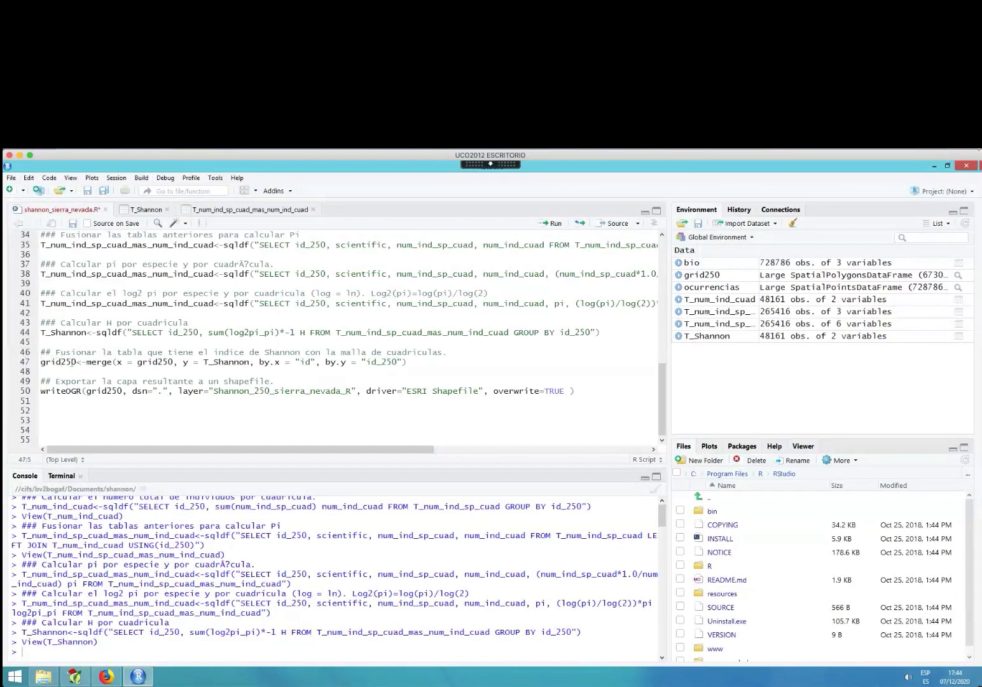
double_click(62, 361)
double_click(101, 361)
left_click_drag(116, 361, 174, 361)
left_click(189, 361)
left_click_drag(204, 361, 311, 362)
left_click(326, 362)
left_click_drag(326, 362, 397, 361)
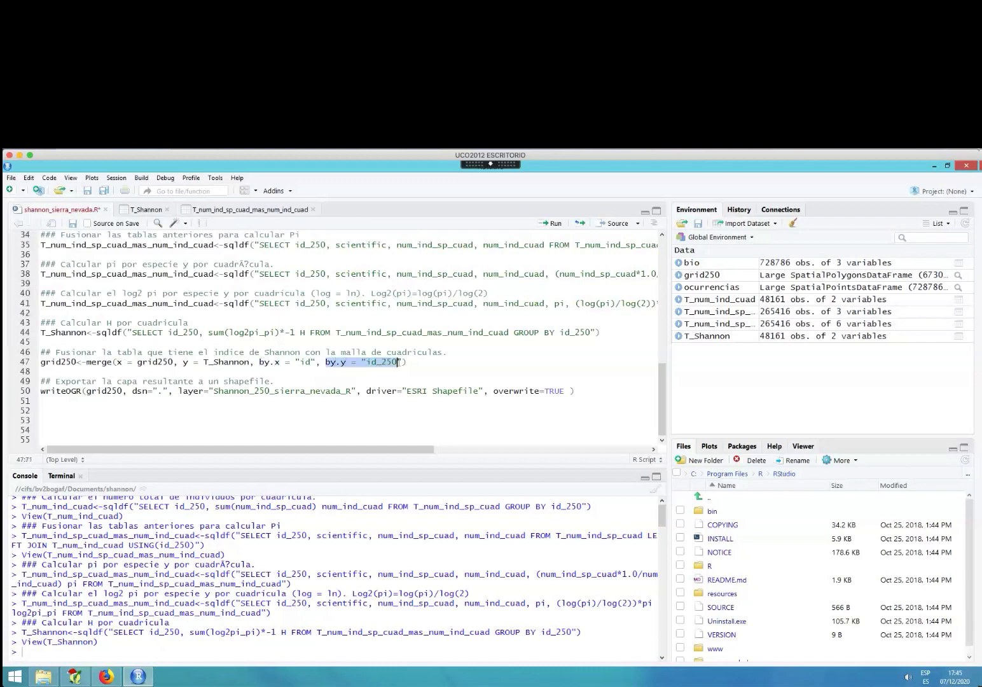
Run the line 47 merge of grid250 with T_Shannon, and expand the grid250 object's structure to inspect its fields.
left_click(250, 364)
left_click(241, 364)
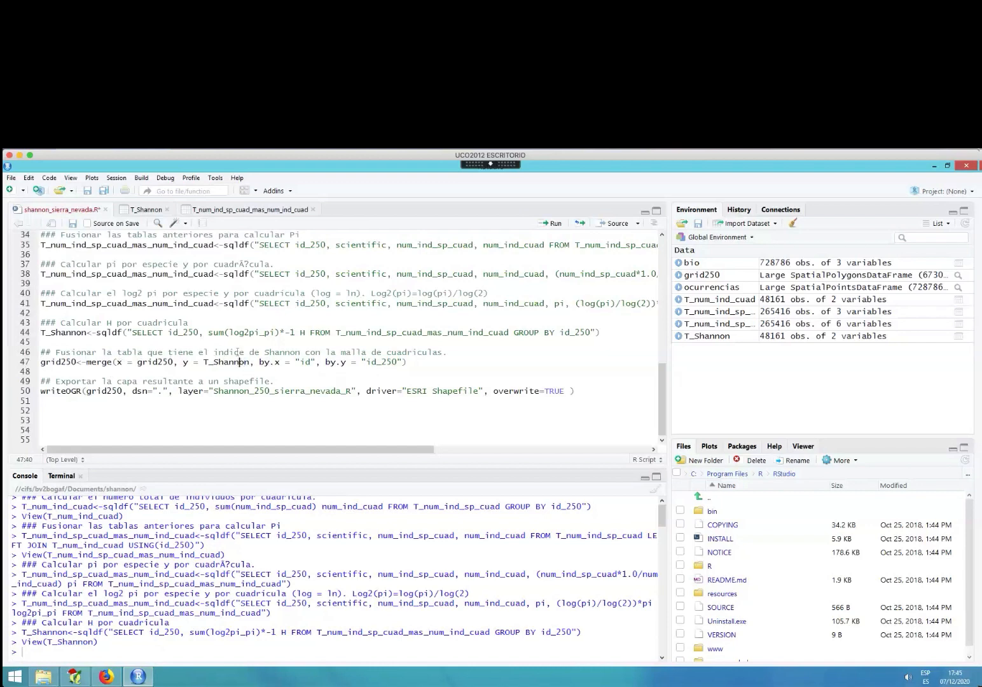
left_click(552, 225)
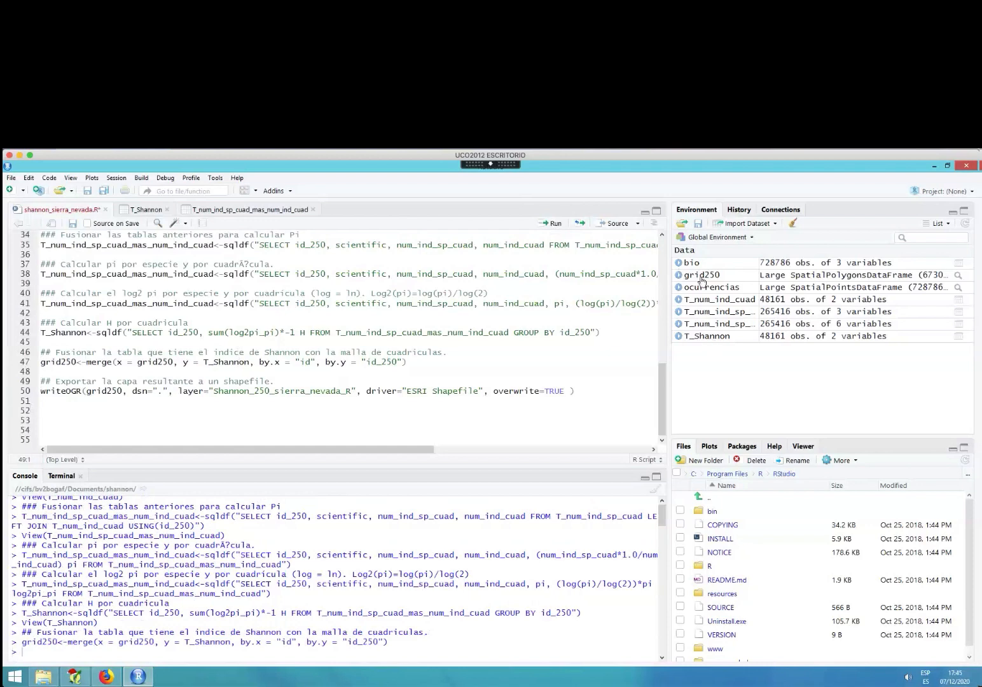
left_click(678, 275)
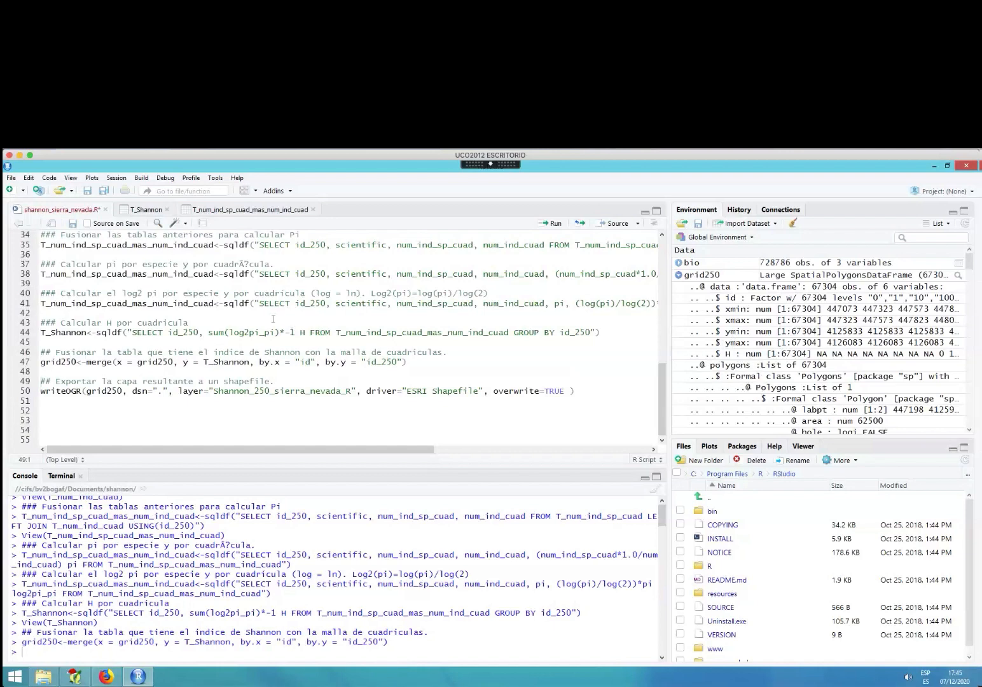
Review the line 50 writeOGR arguments and run it to export grid250 as the ESRI Shapefile Shannon_250_sierra_nevada_R, with overwriting enabled.
left_click(96, 392)
left_click_drag(56, 381, 300, 381)
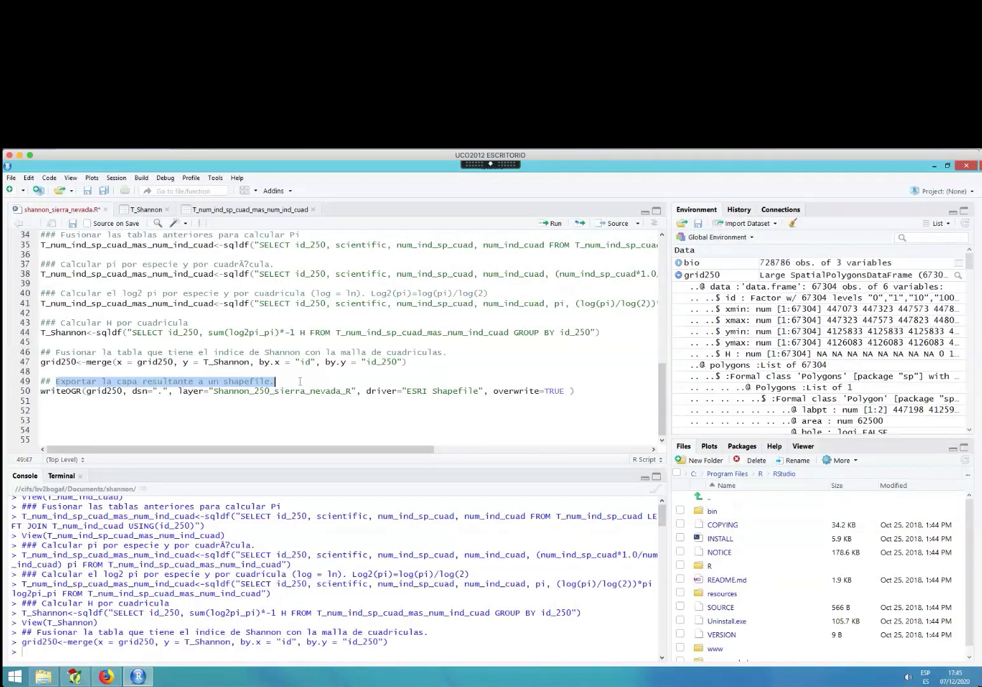
left_click(160, 395)
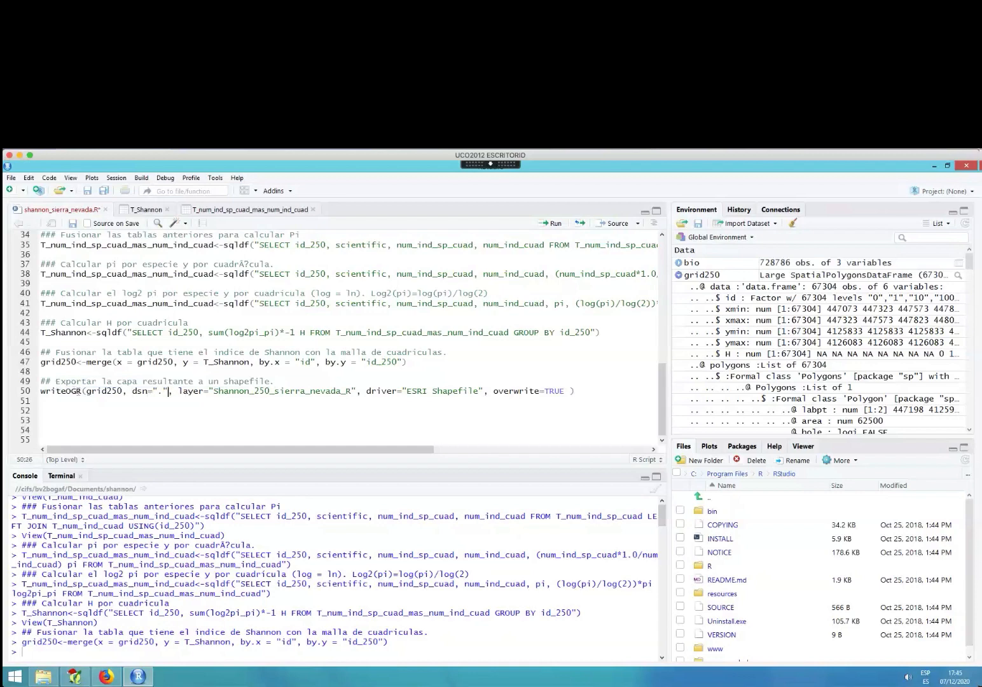
left_click_drag(78, 394, 36, 394)
left_click(87, 392)
left_click_drag(87, 392, 356, 391)
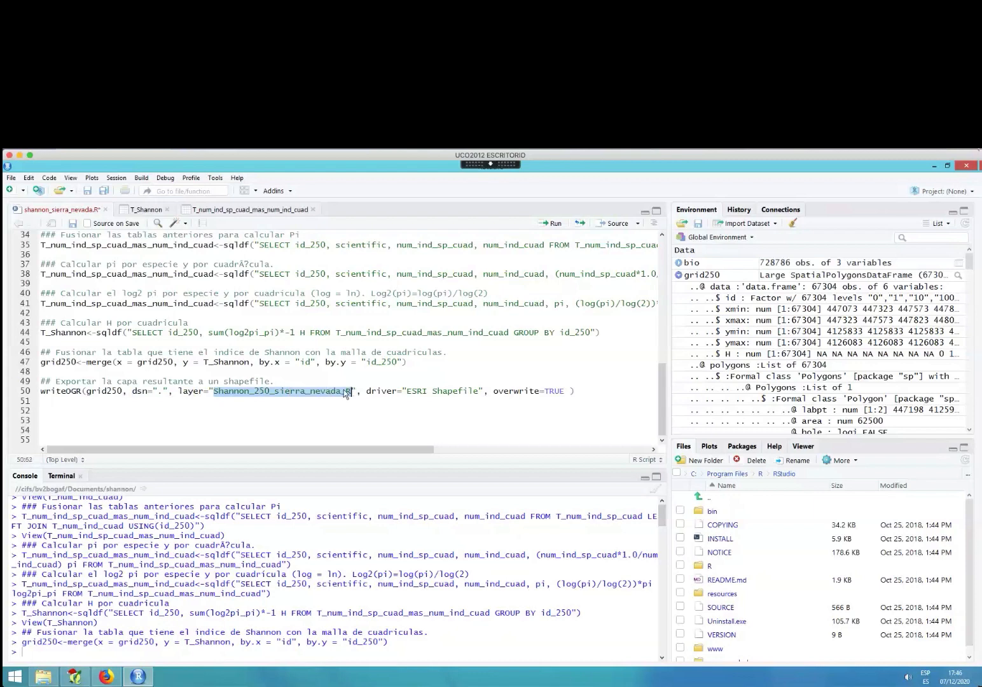
left_click(365, 391)
left_click_drag(367, 390, 572, 391)
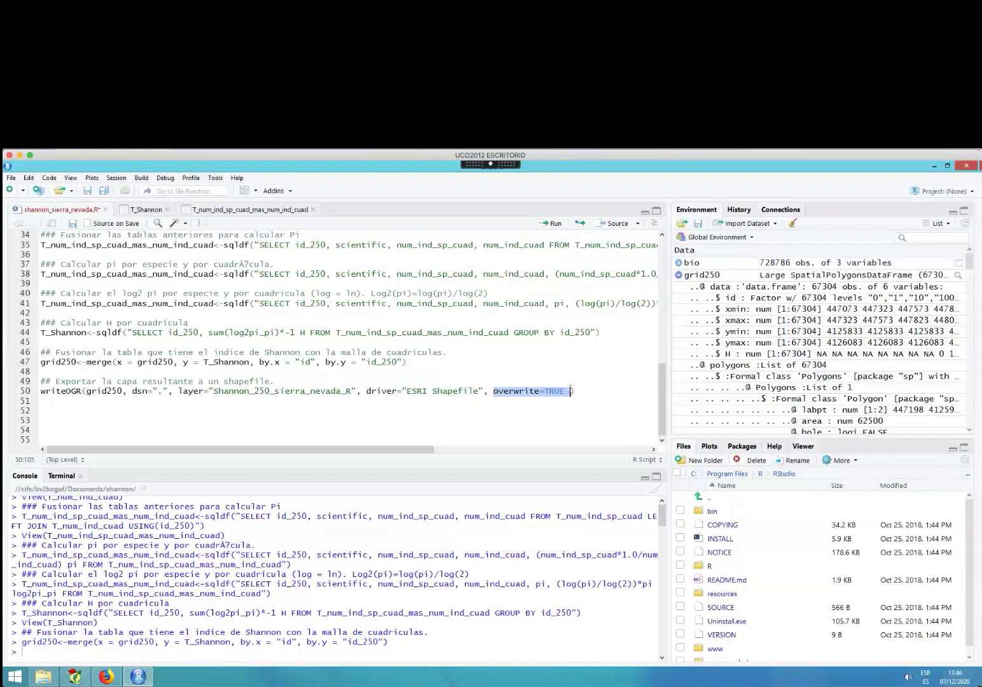
left_click(455, 390)
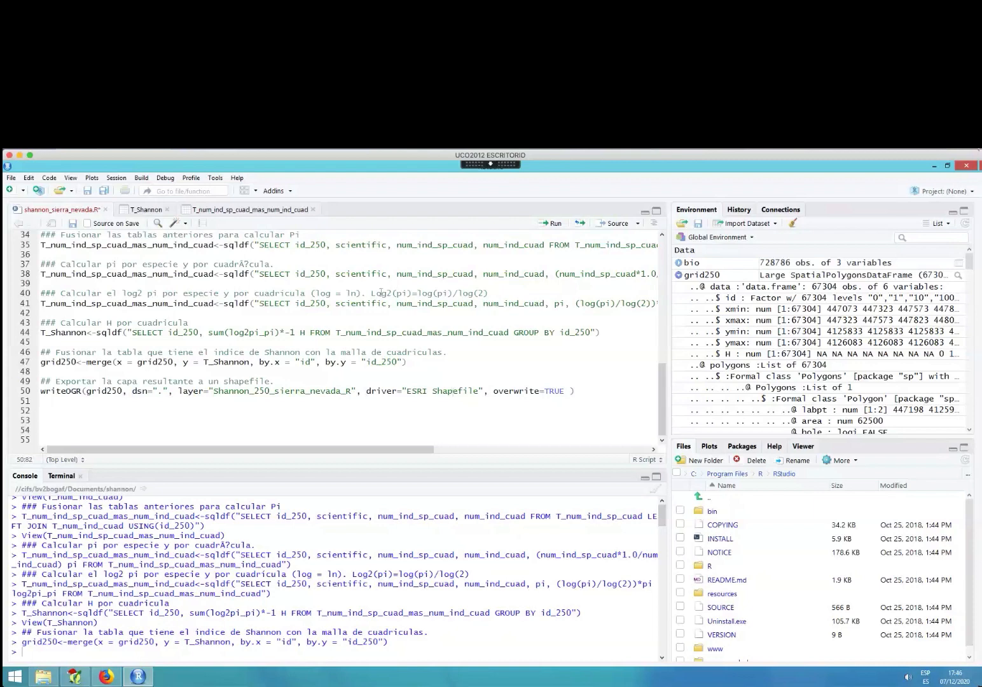
left_click(554, 225)
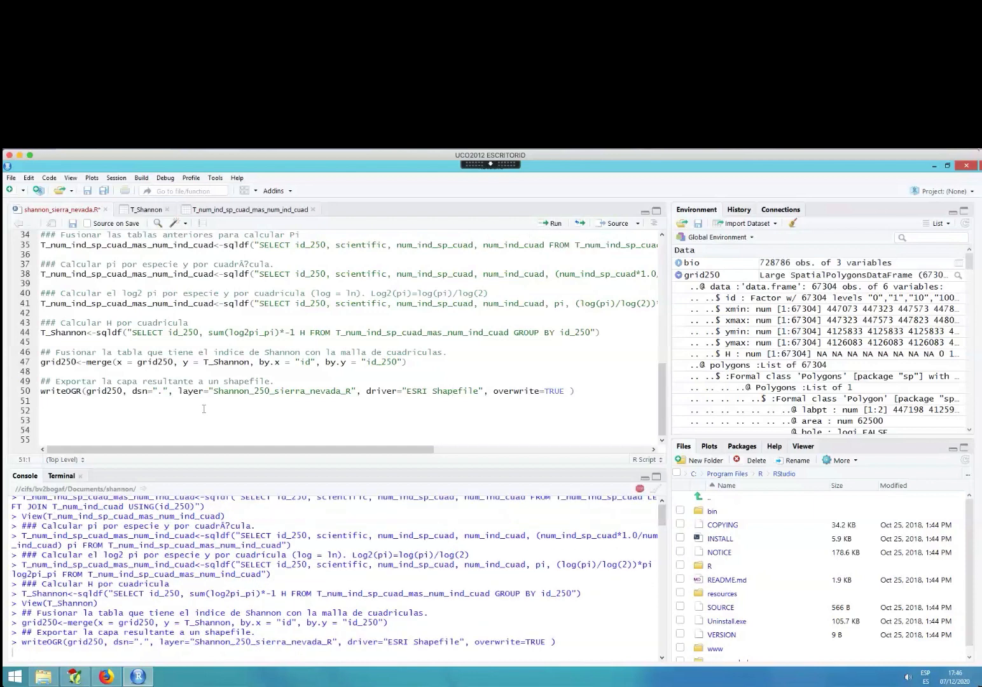
Switch to the Prezi flowchart and trace the writeOGR export from grid250 to Shannon_250_sierra_nevada.shp and its example table and map.
key("super+Tab")
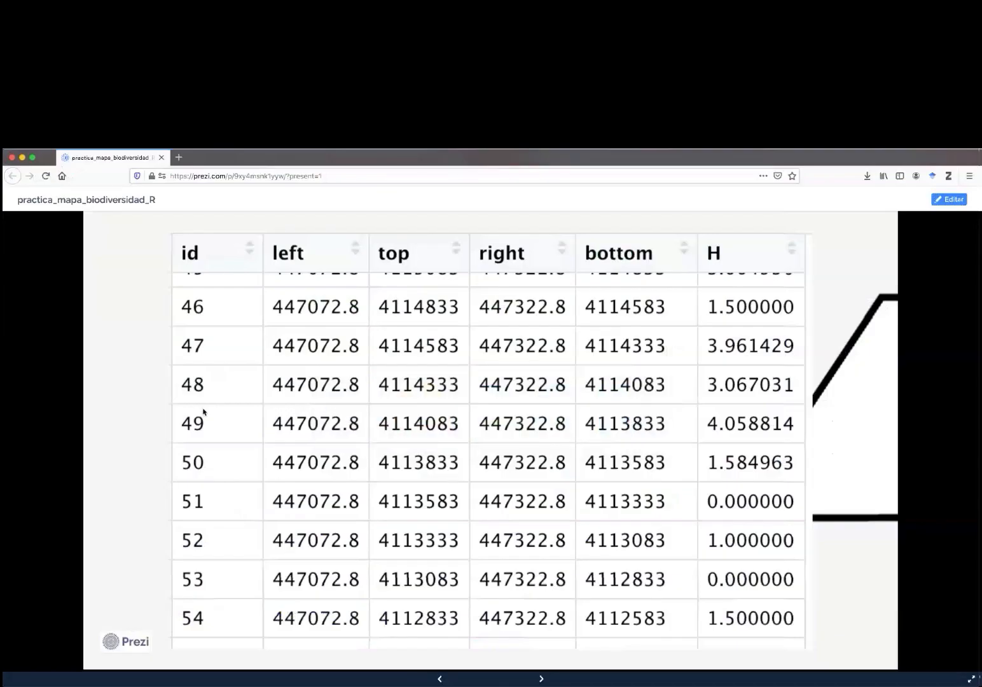
key("Right")
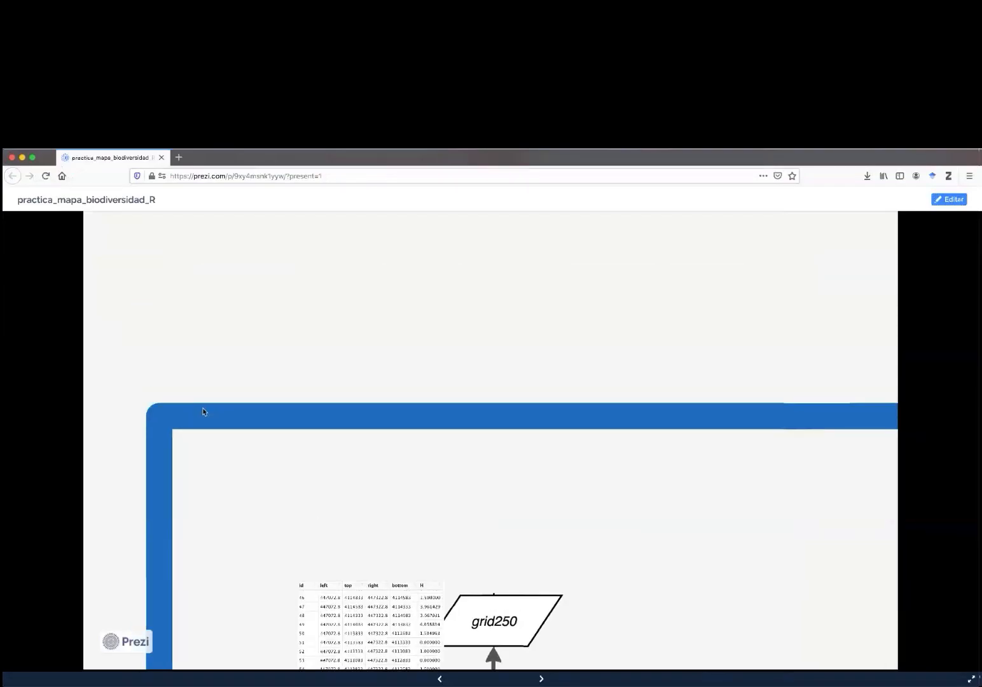
key("Right")
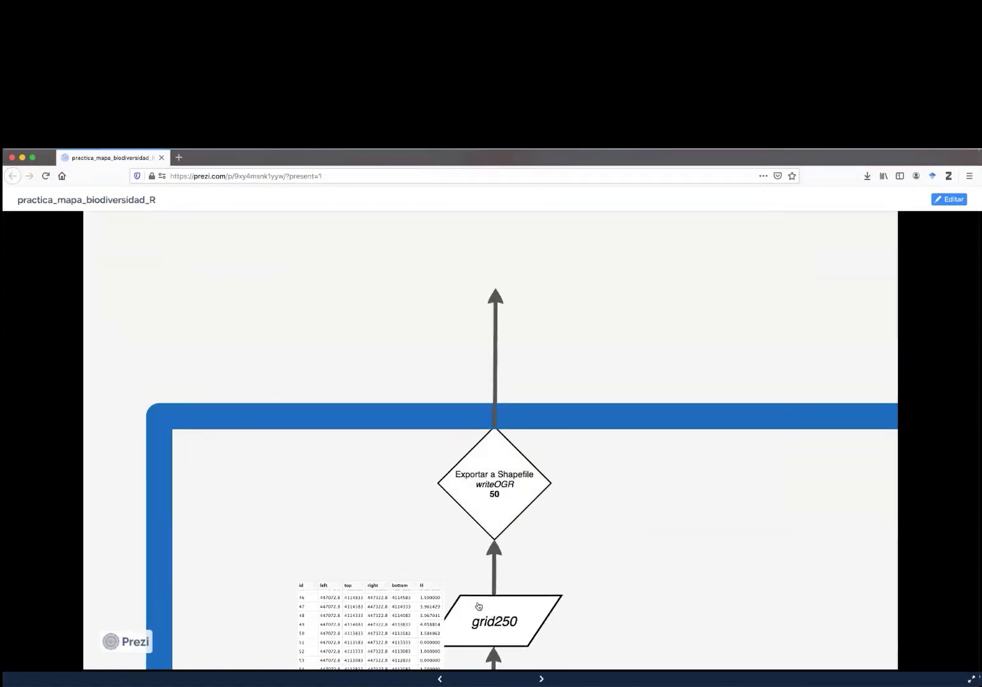
key("Right")
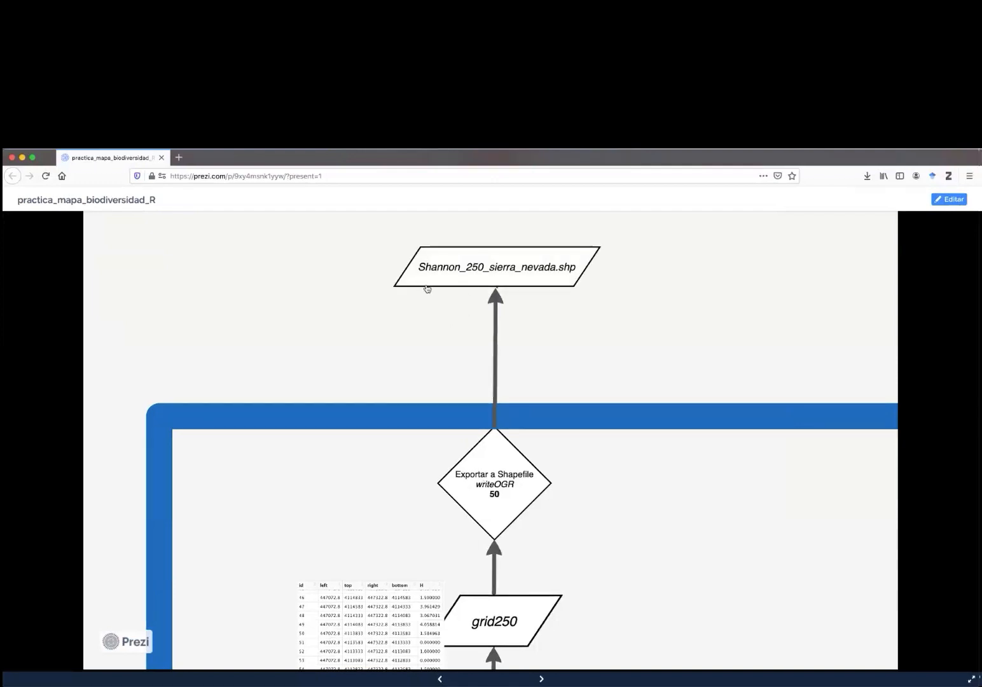
key("Right")
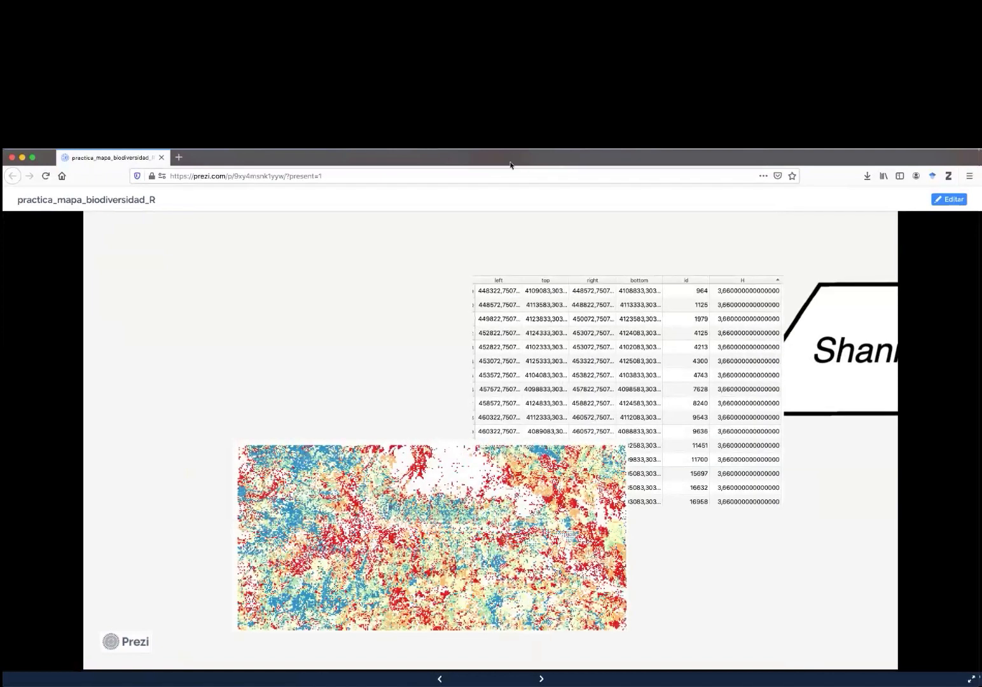
Circle the id and H columns in the example table, draw an arrow from H to the map, and clear the marks.
left_click(671, 164)
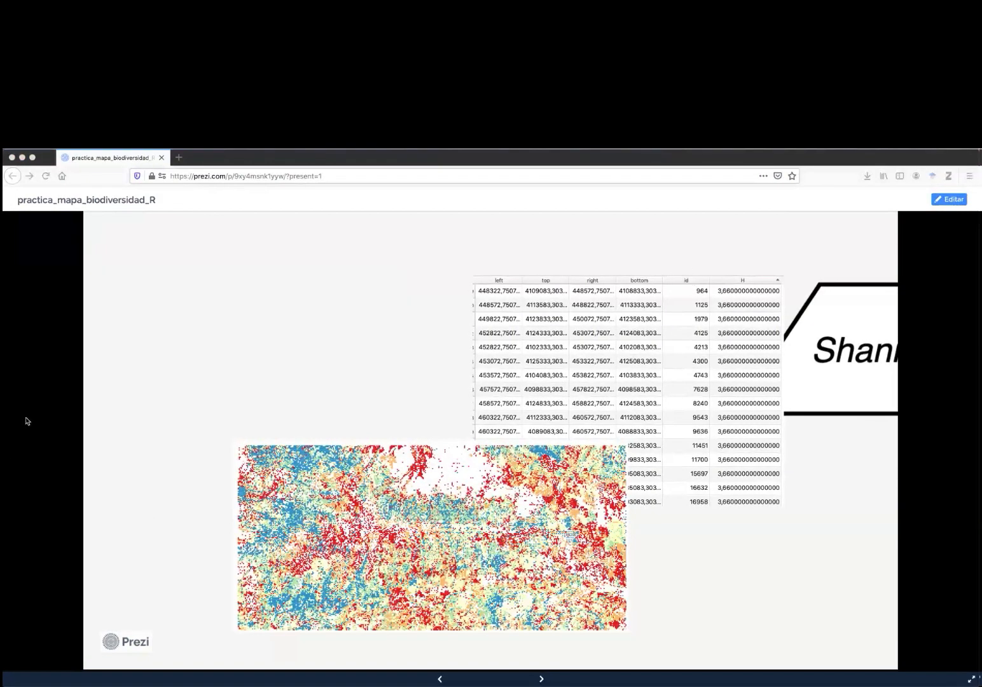
mouse_move(677, 267)
left_mouse_down()
mouse_move(662, 275)
mouse_move(701, 284)
mouse_move(673, 267)
left_mouse_up()
mouse_move(741, 267)
left_mouse_down()
mouse_move(731, 286)
mouse_move(756, 270)
mouse_move(502, 241)
mouse_move(345, 313)
mouse_move(374, 406)
mouse_move(348, 406)
mouse_move(372, 414)
mouse_move(392, 388)
left_mouse_up()
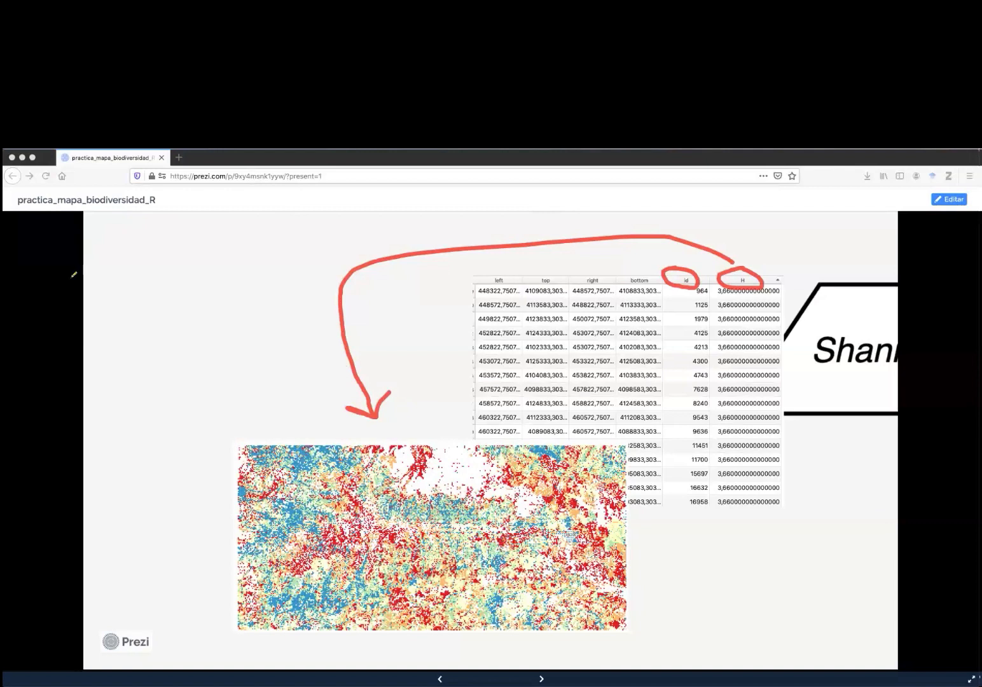
key("Escape")
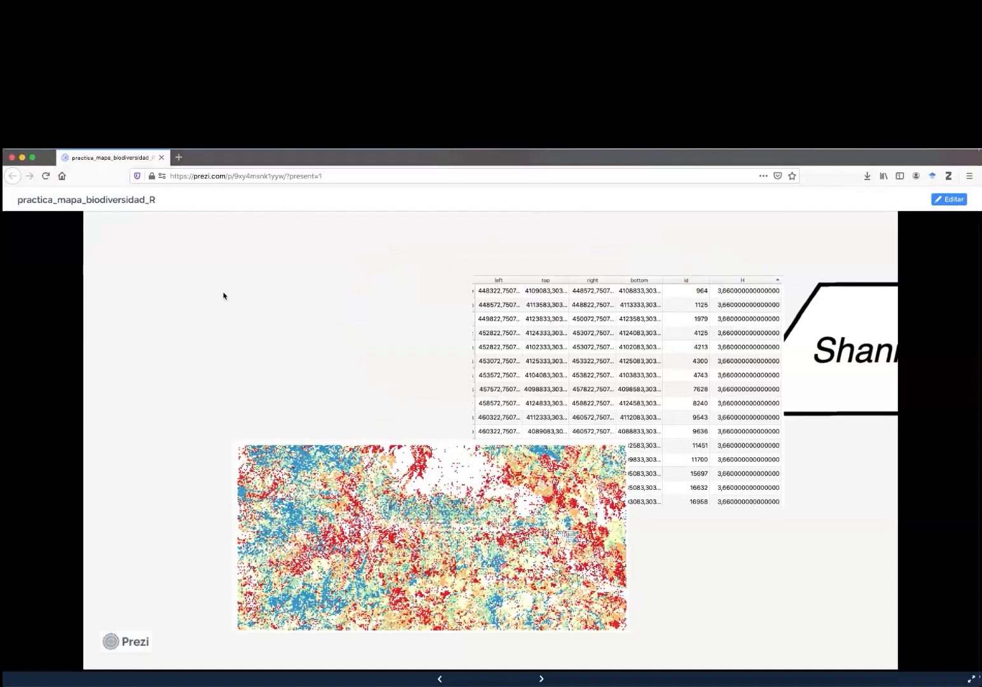
Switch back to RStudio and save the shannon_sierra_nevada.R script.
key("super+Tab")
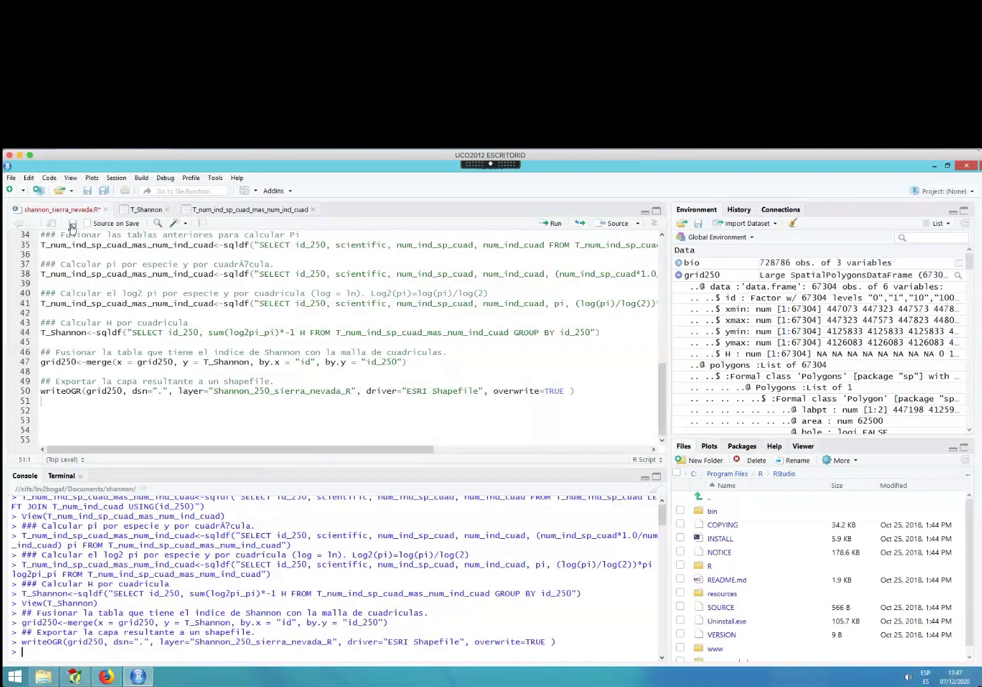
left_click(116, 177)
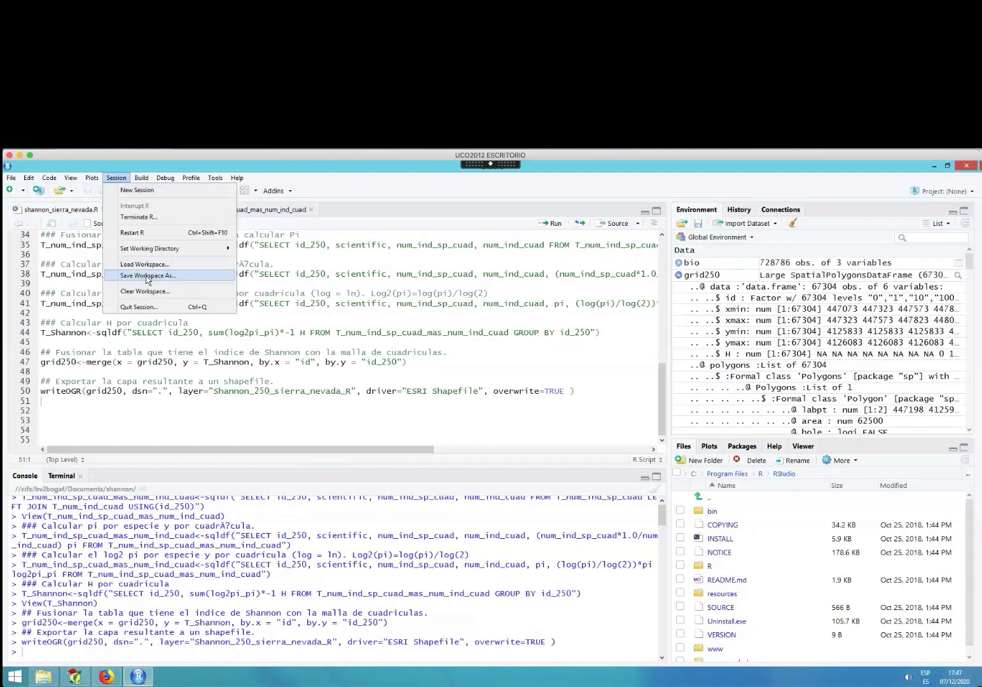
left_click(352, 324)
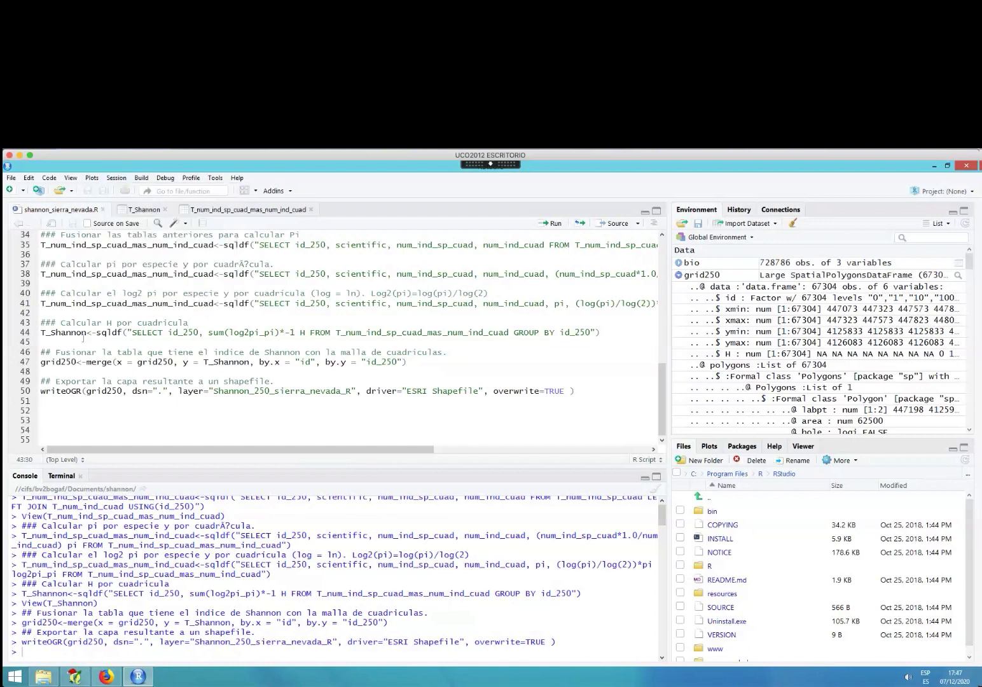
Bring up the shannon folder and examine its grid, occurrence, R session, script and exported Shannon_250_sierra_nevada_R files.
left_click(39, 677)
left_click_drag(357, 248, 329, 210)
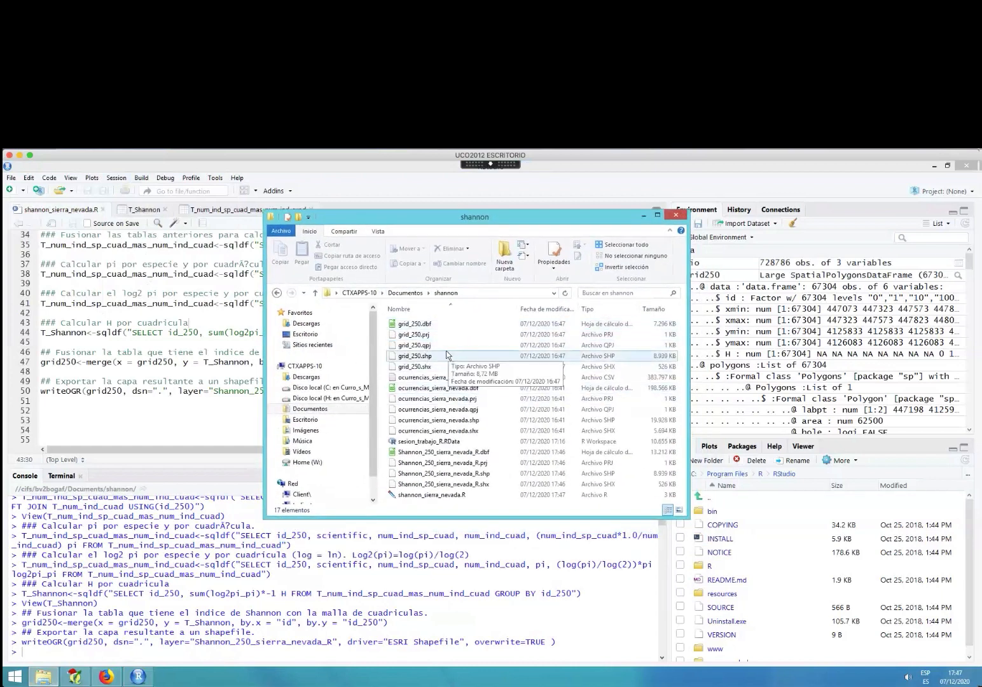
left_click(437, 324)
left_click(410, 367, "shift")
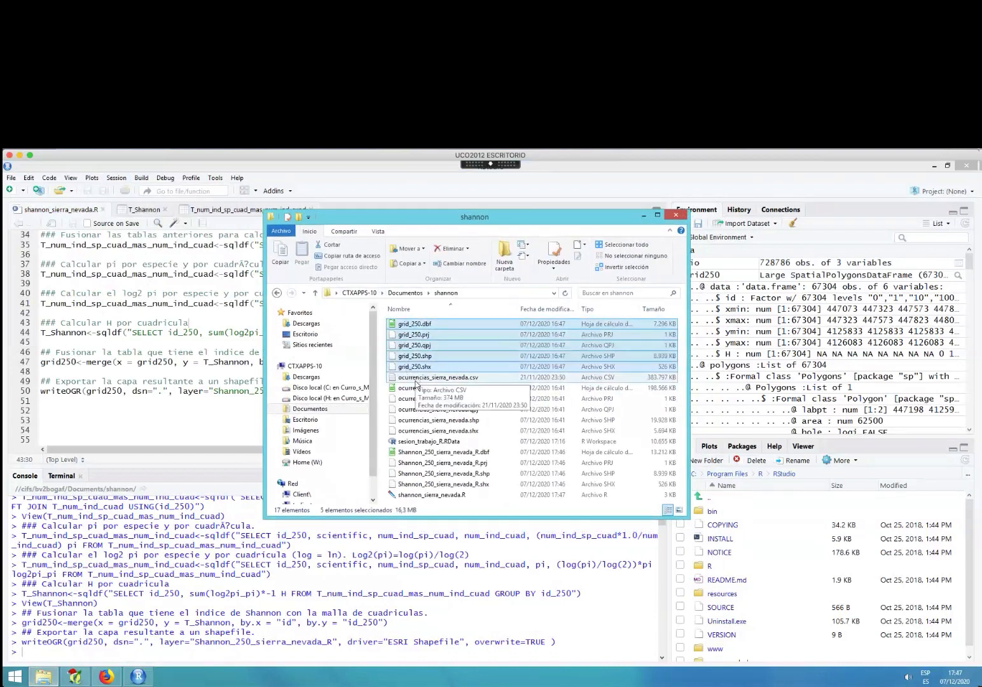
left_click(422, 378)
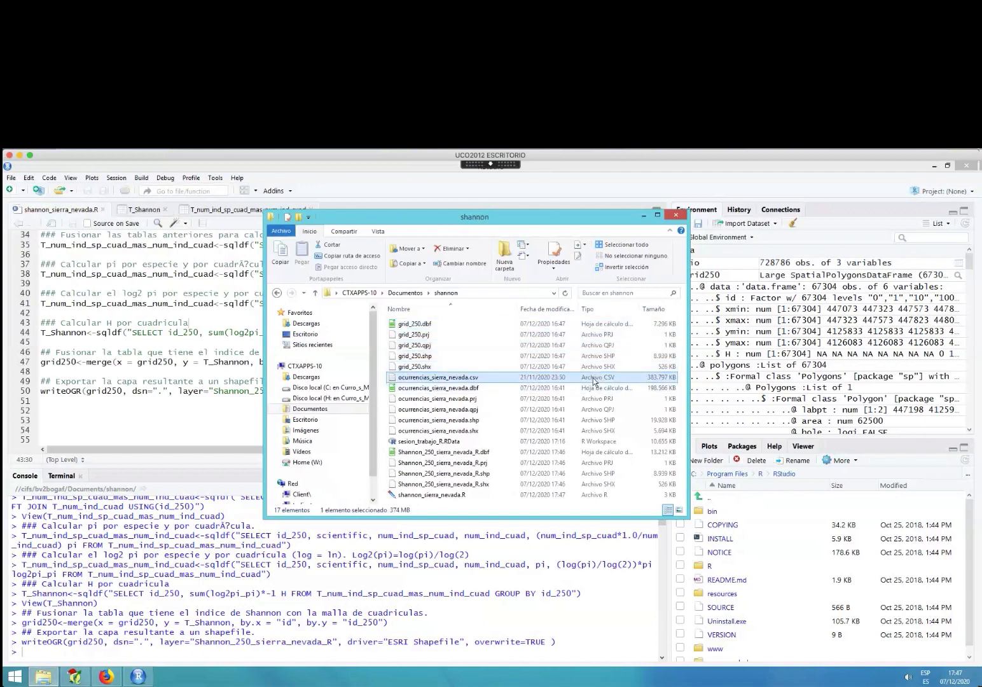
left_click(451, 389)
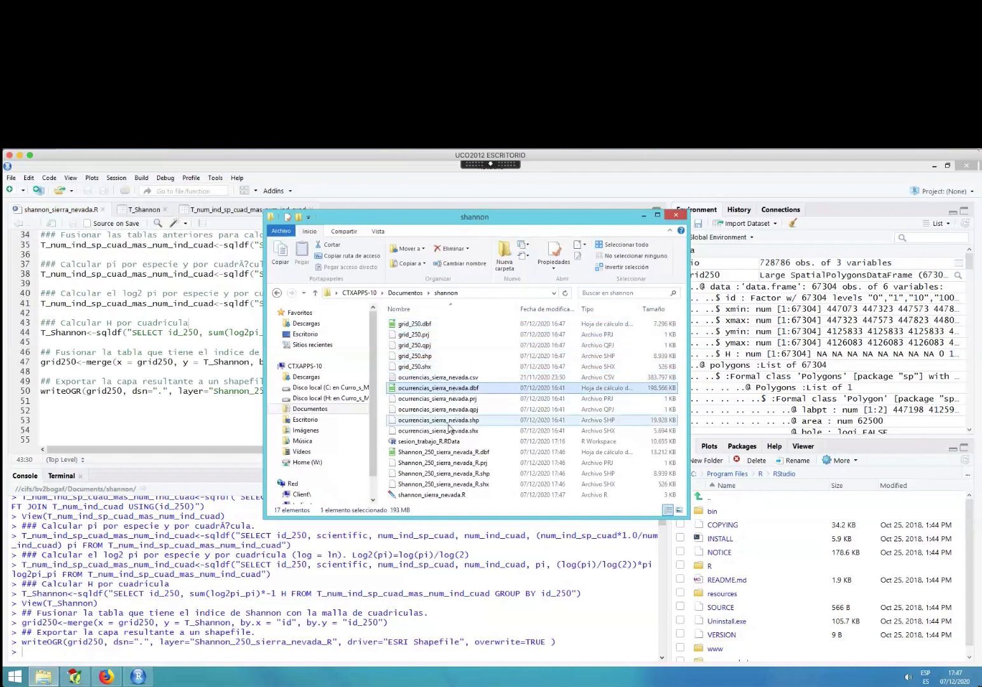
left_click(449, 431, "shift")
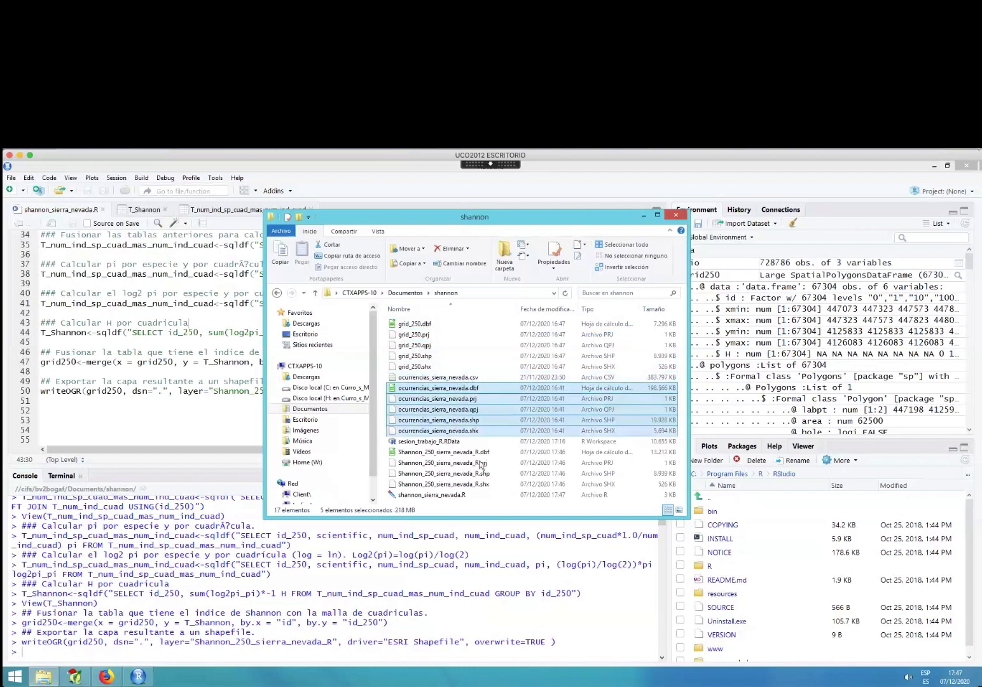
left_click(414, 441)
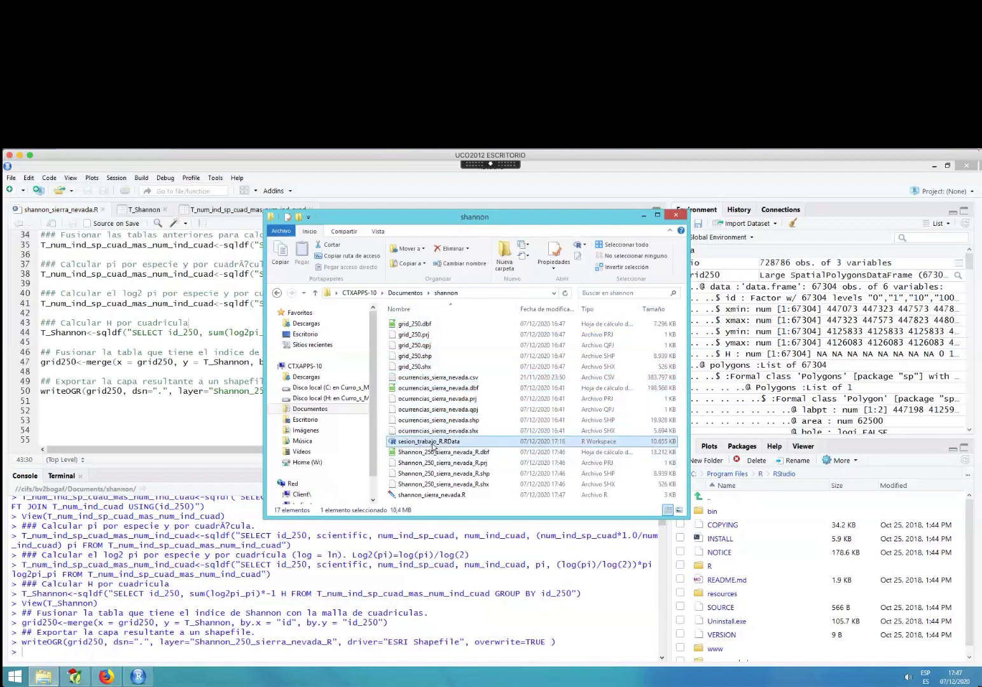
left_click(426, 498)
left_click(425, 484)
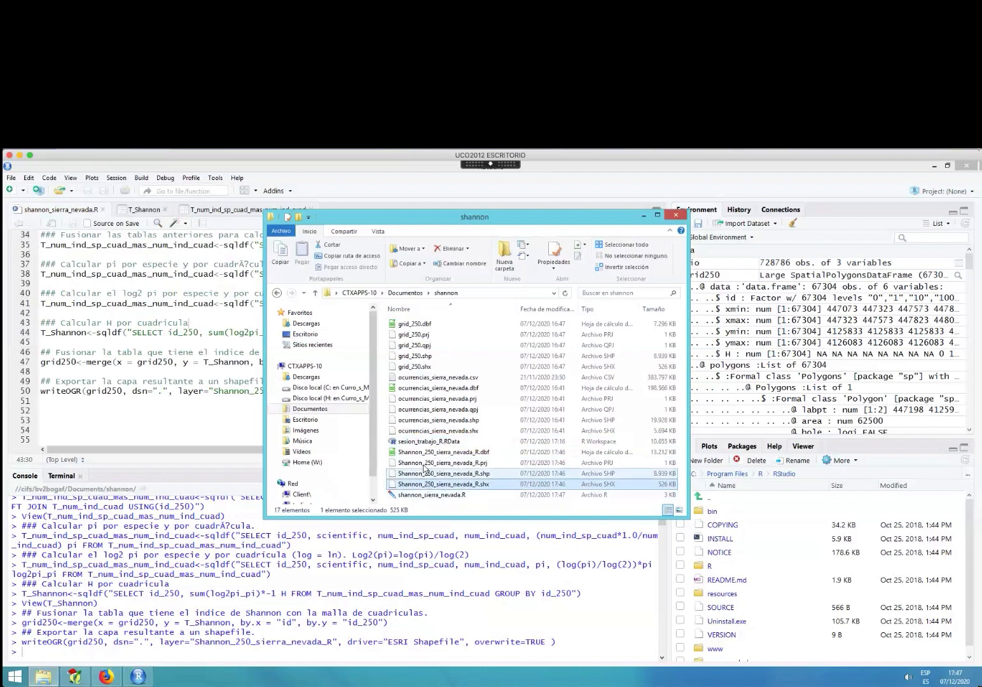
left_click(421, 452, "shift")
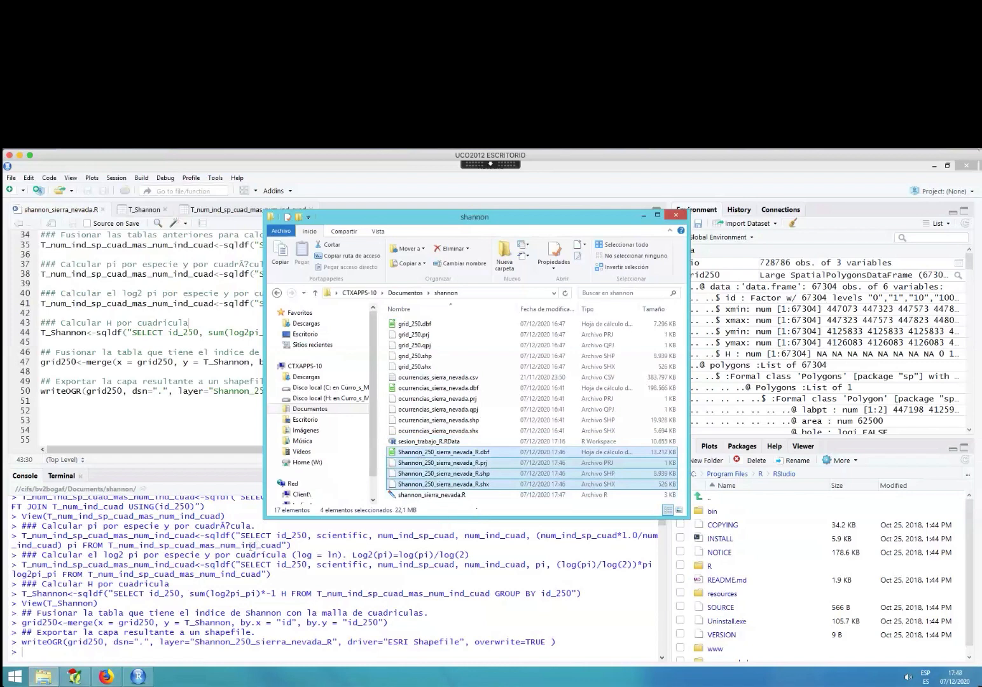
Switch to QGIS, hide the Cuadrícula and ocurrencias_sierra_nevada layers, and bring the shannon folder window to the front.
left_click(75, 676)
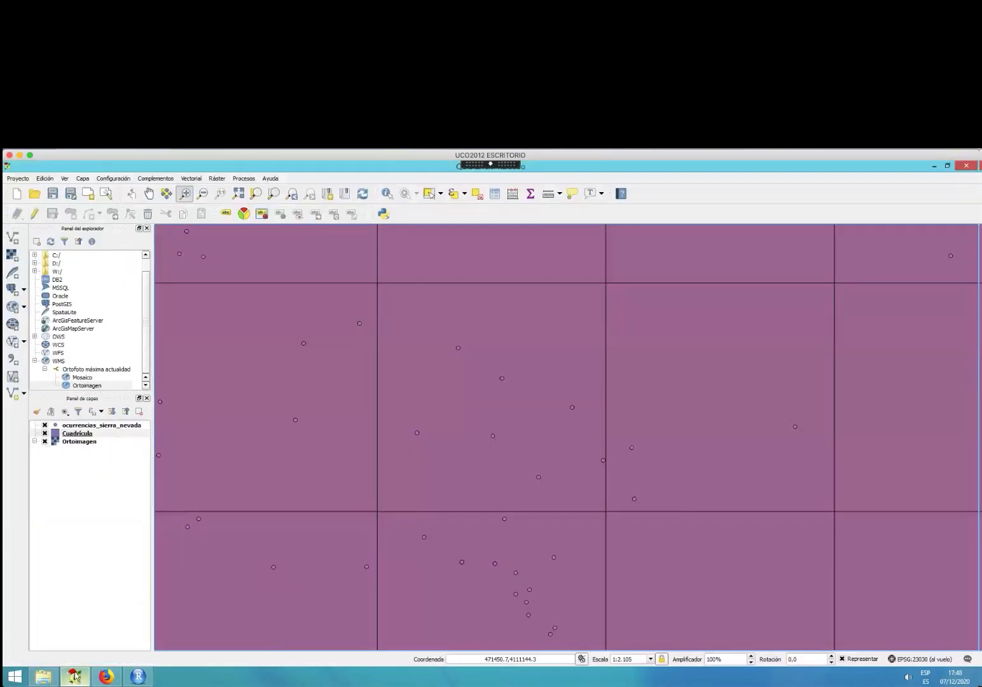
left_click(76, 433)
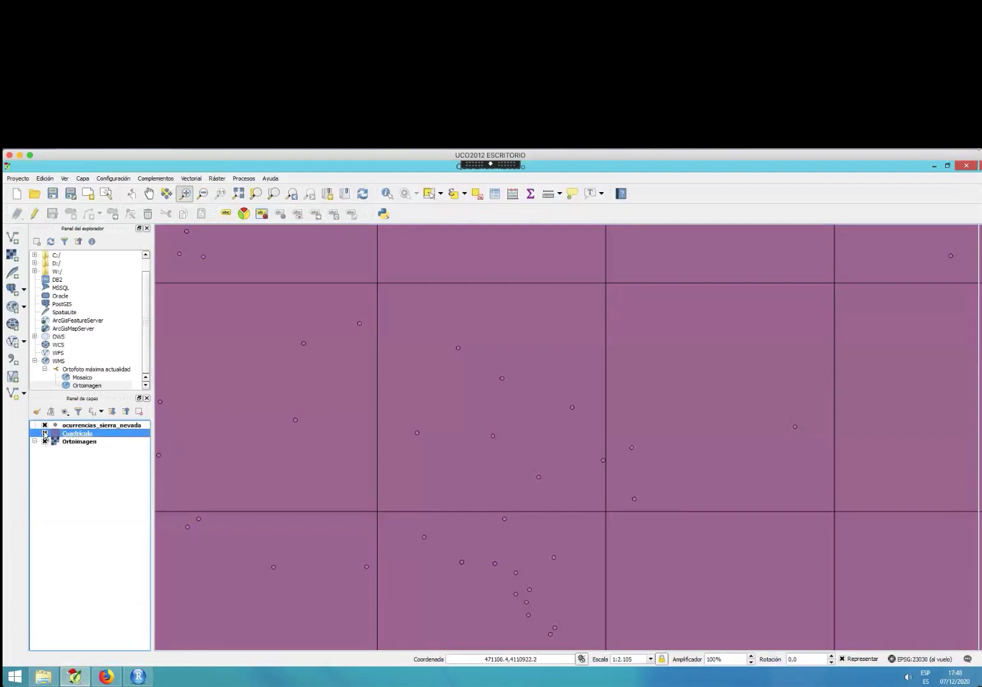
left_click(45, 433)
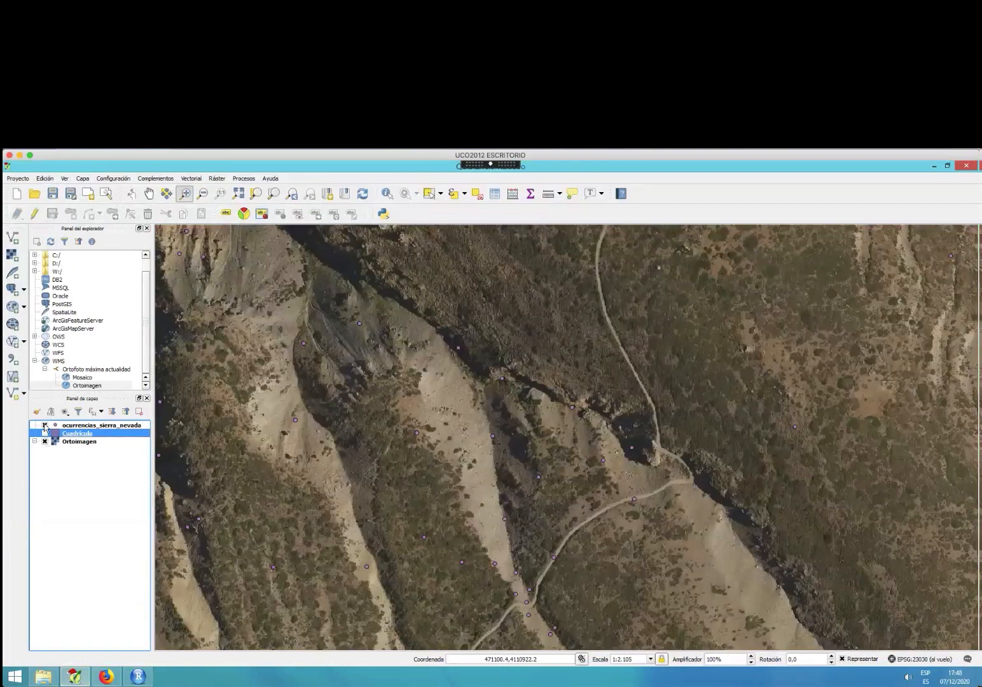
left_click(45, 424)
left_click(50, 677)
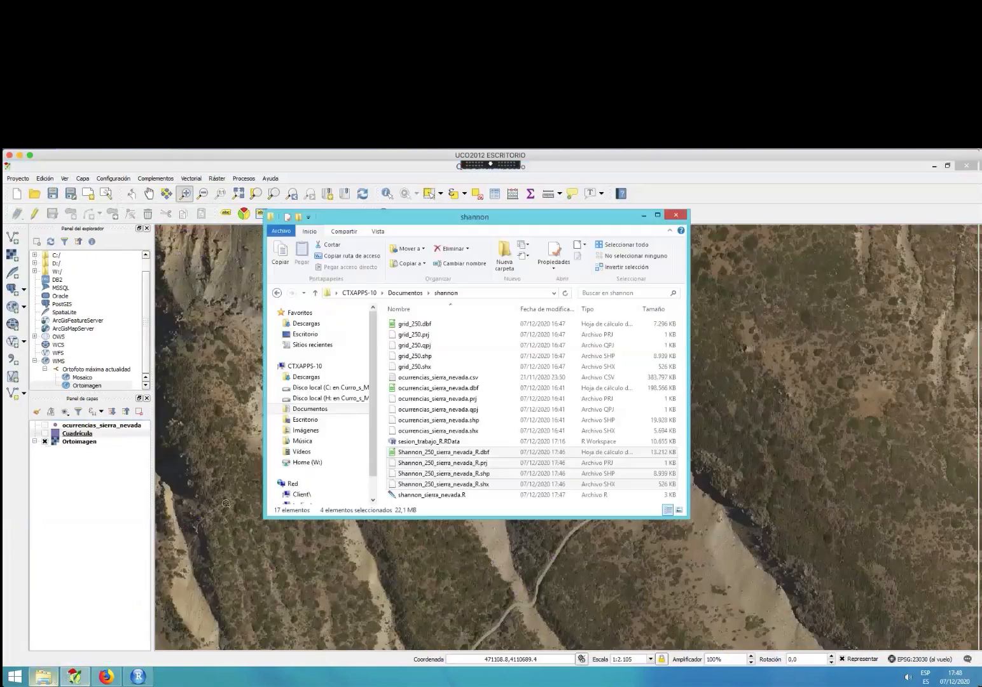
Add Shannon_250_sierra_nevada_R.shp from the shannon folder to the QGIS layers, just above Cuadrícula, and make it the active layer.
left_click(438, 473)
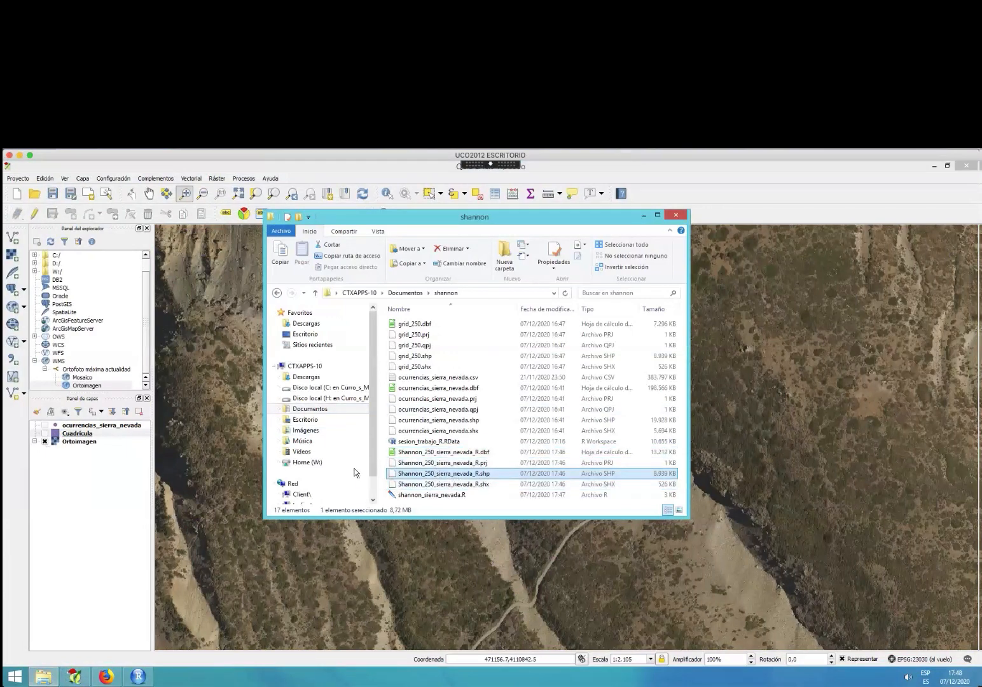
left_click_drag(69, 430, 63, 435)
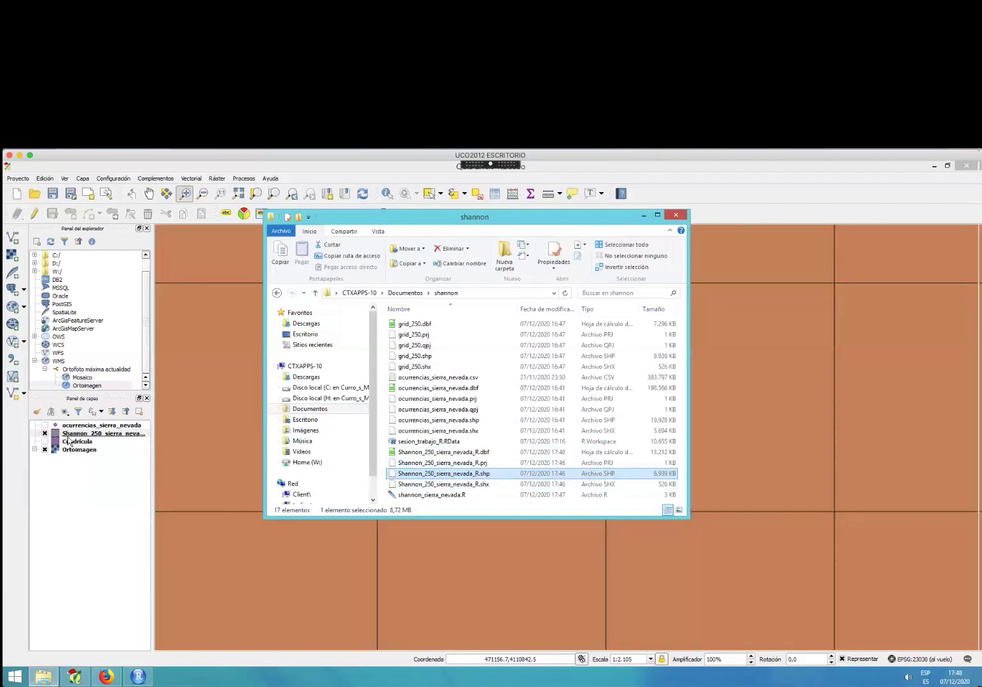
left_click(70, 434)
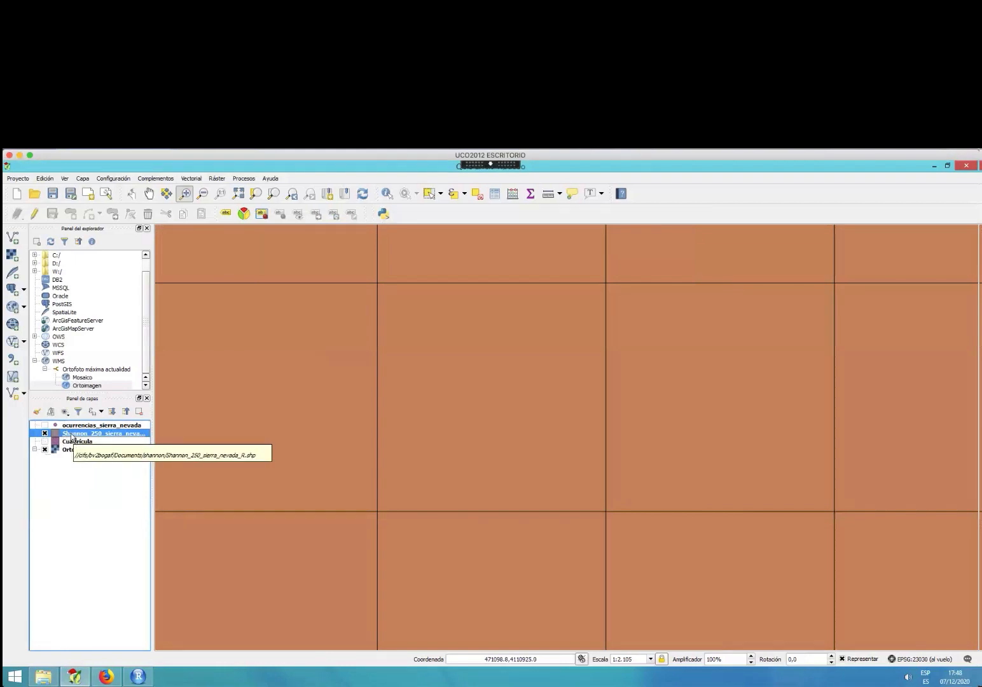
Identify several neighbouring grid cells of the Shannon layer and read their id and H values.
left_click(385, 194)
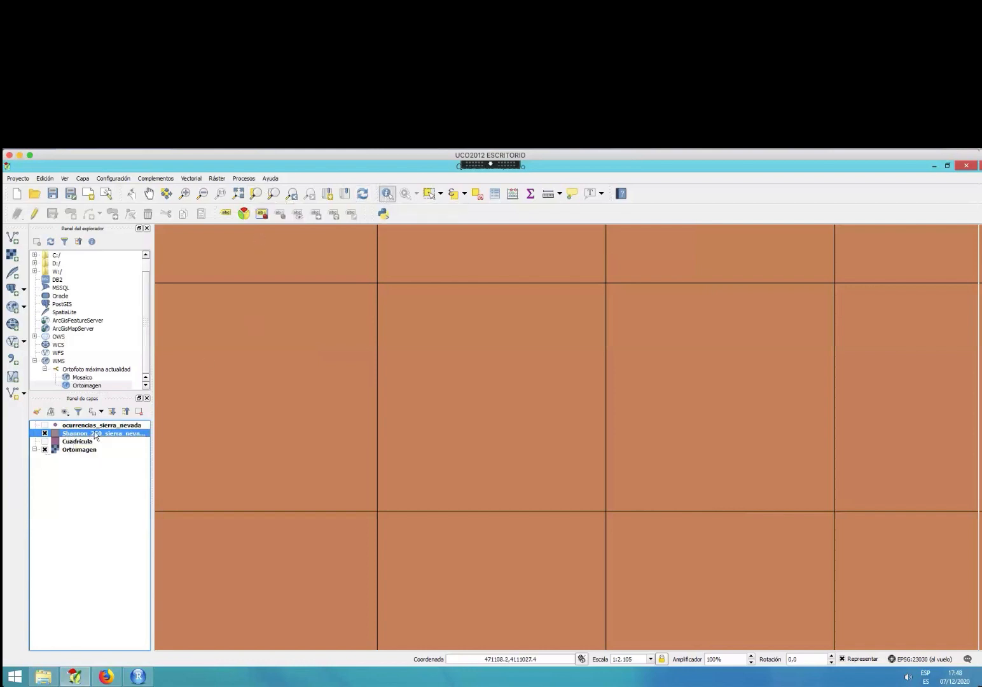
left_click(481, 364)
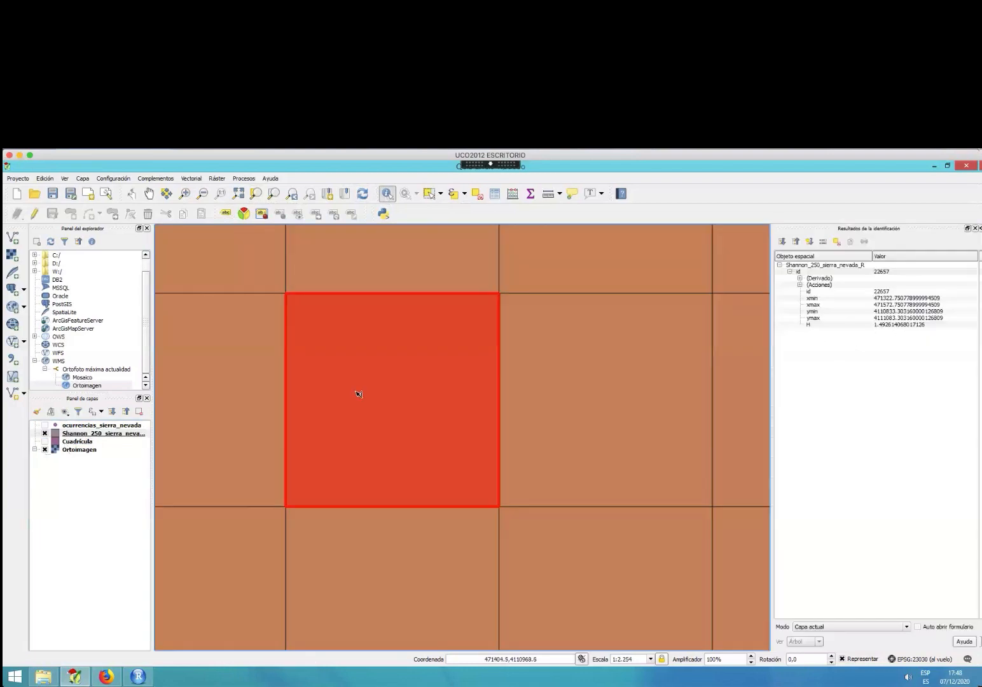
left_click(585, 382)
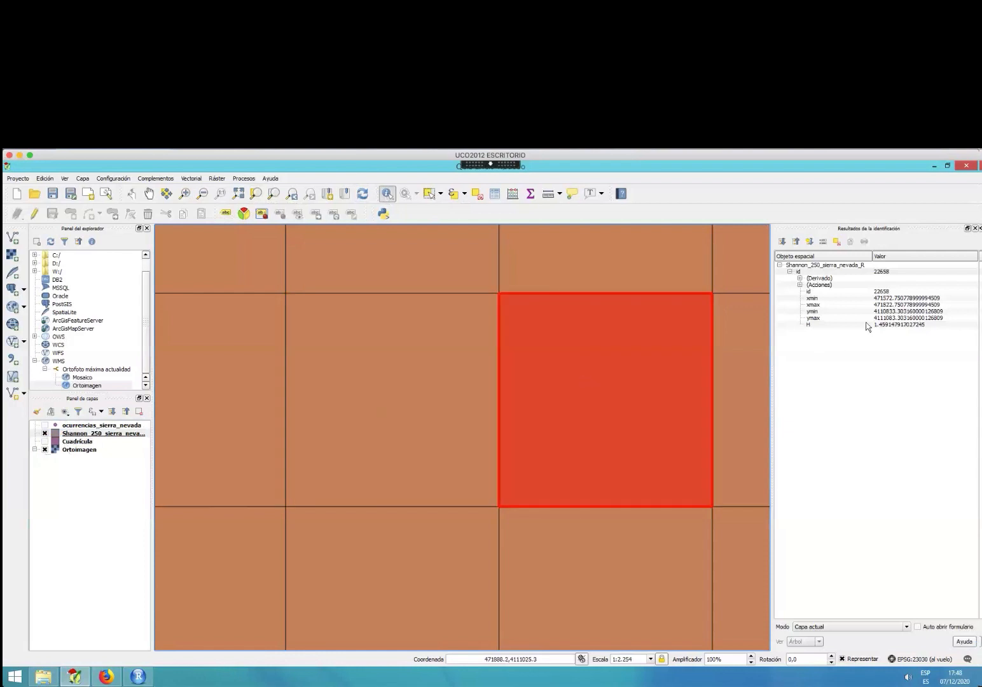
left_click(616, 265)
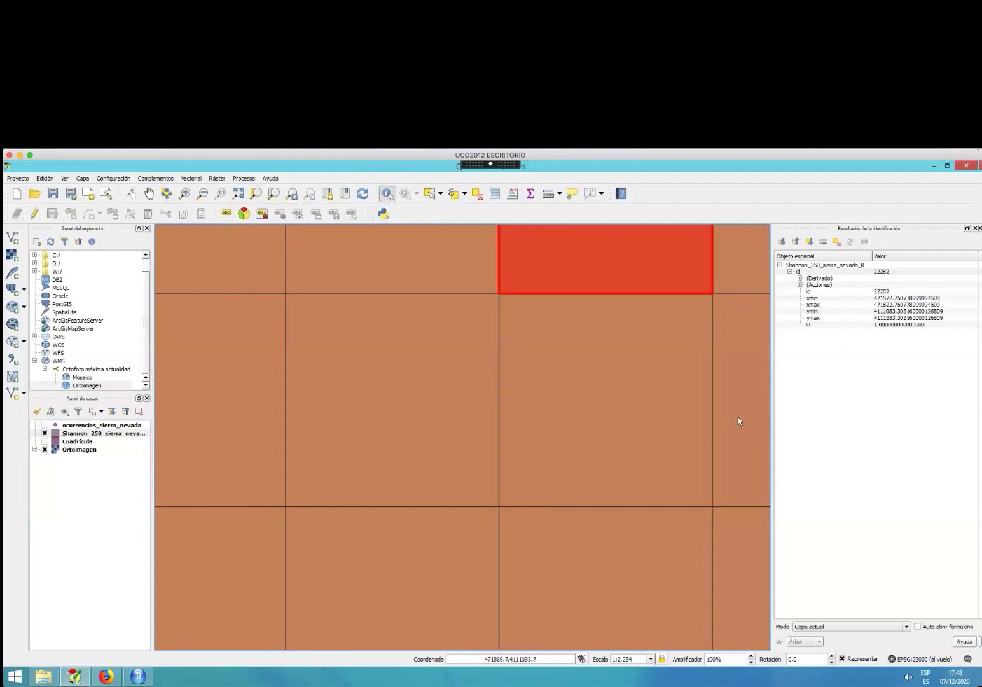
left_click(625, 565)
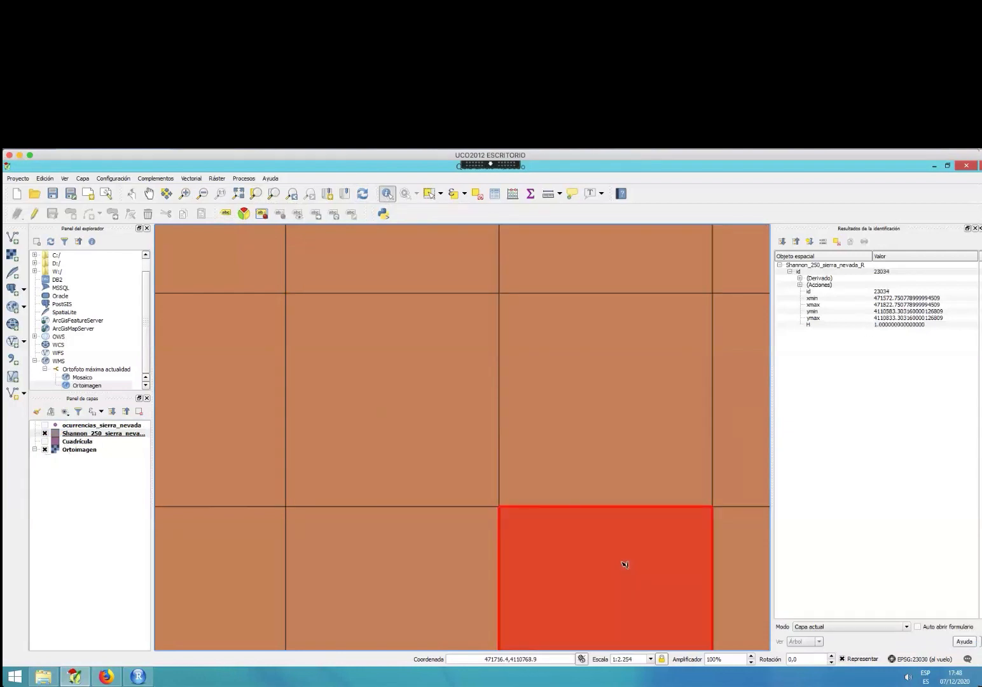
left_click(395, 580)
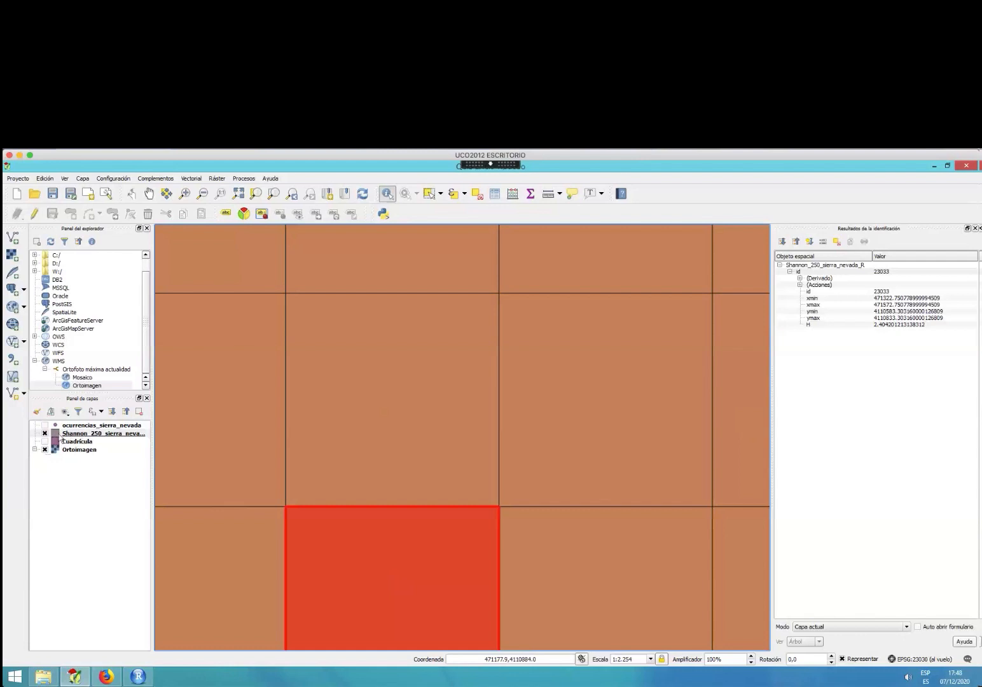
Zoom to the full extent of the Shannon_250_sierra_nevada_R layer and close the identify results.
left_click(430, 193)
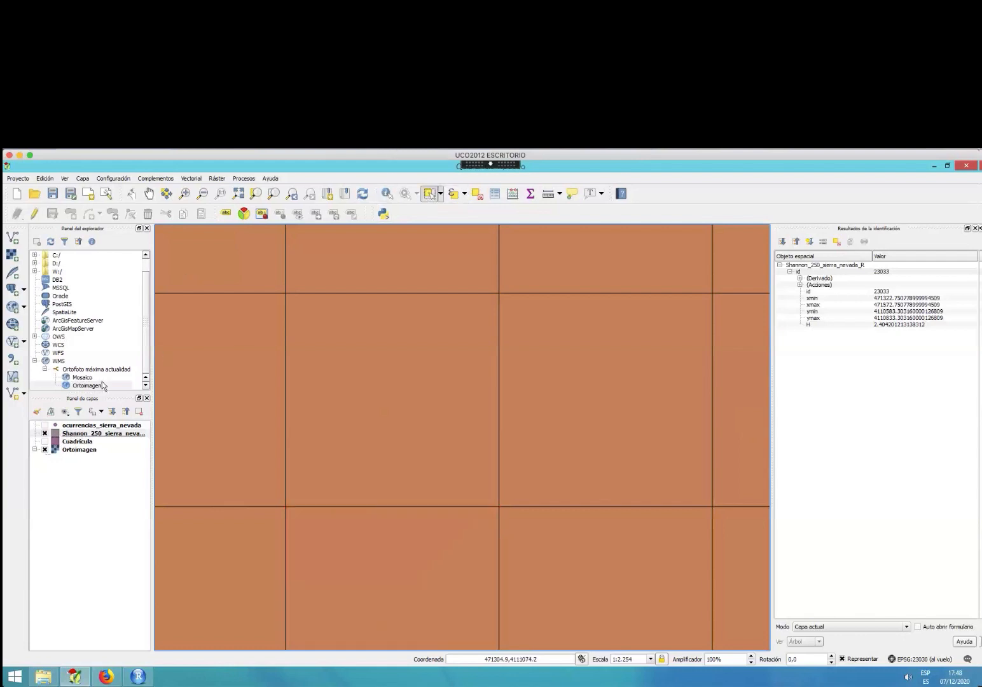
right_click(89, 434)
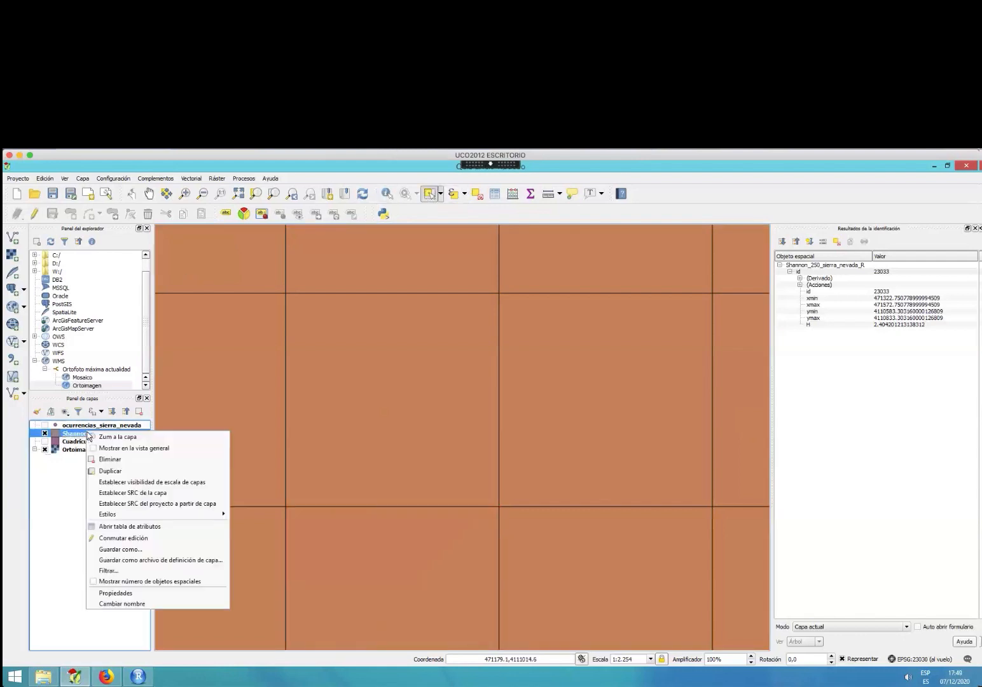
left_click(106, 437)
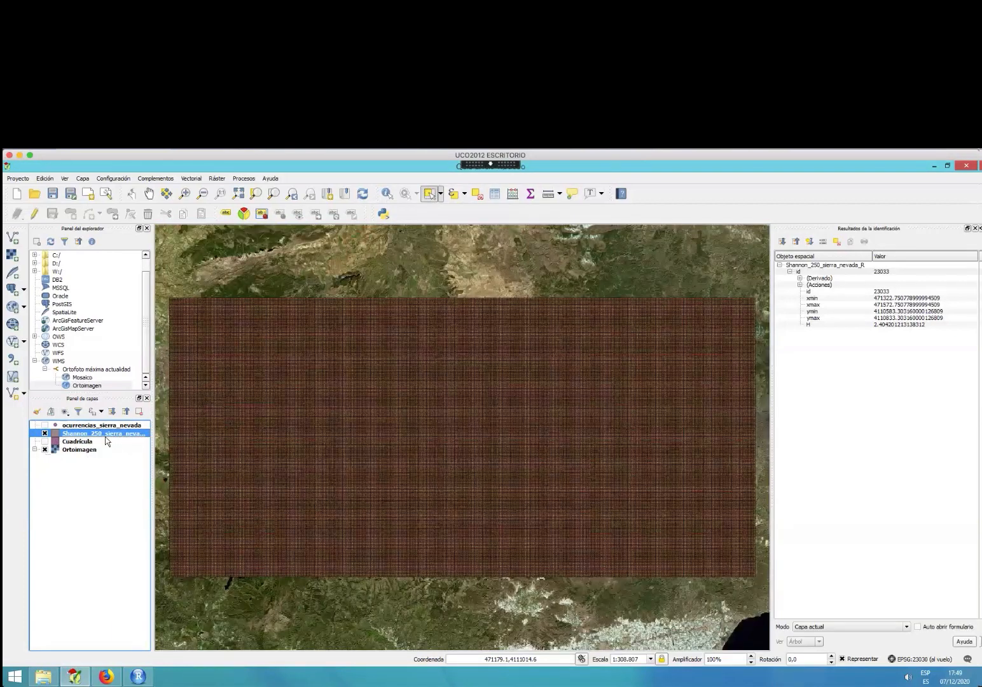
left_click(977, 229)
Set the Shannon layer's style to Graduado, classified by the H column.
left_click(702, 246)
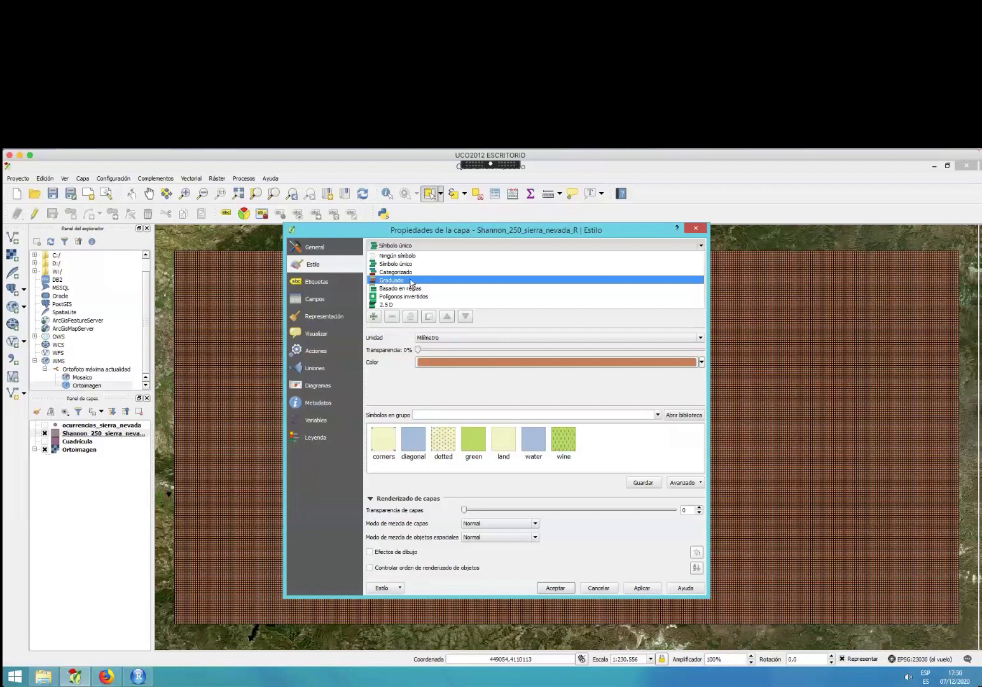
left_click(468, 282)
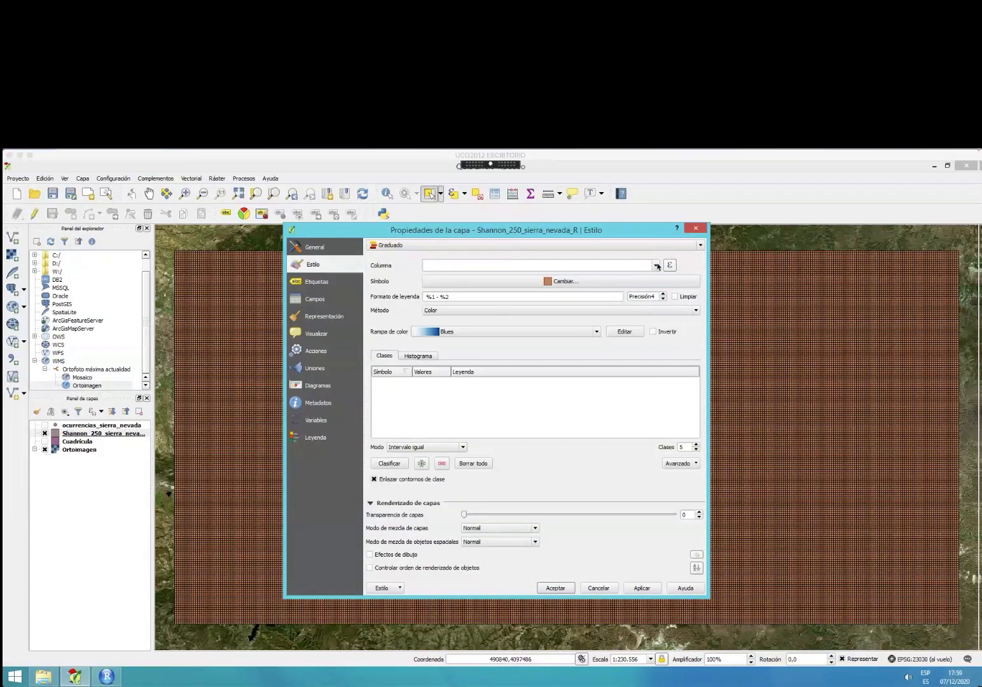
left_click(657, 265)
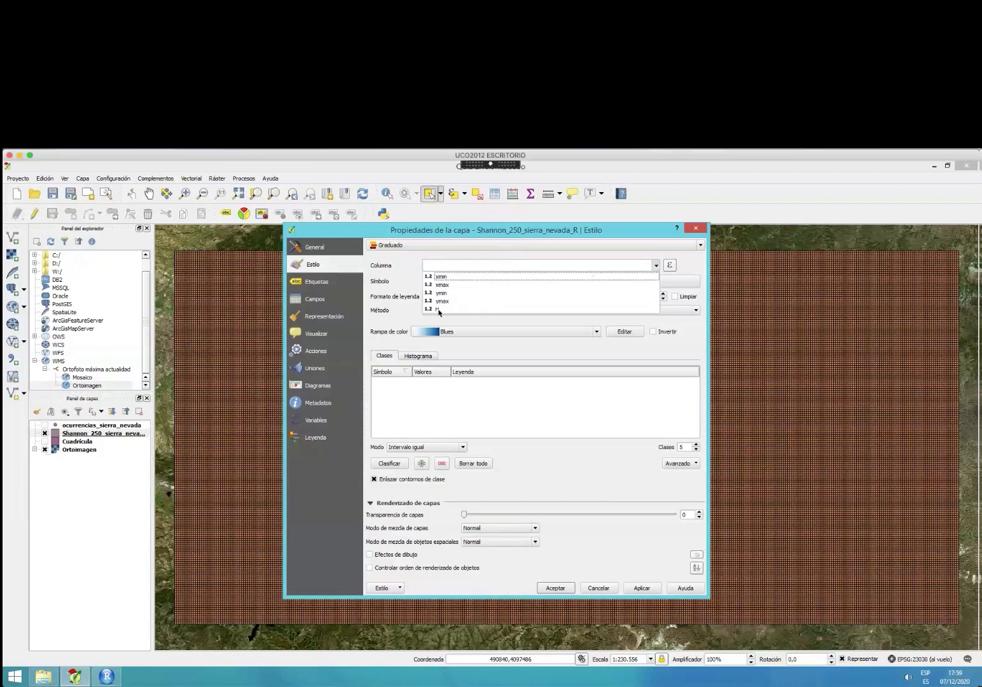
left_click(437, 309)
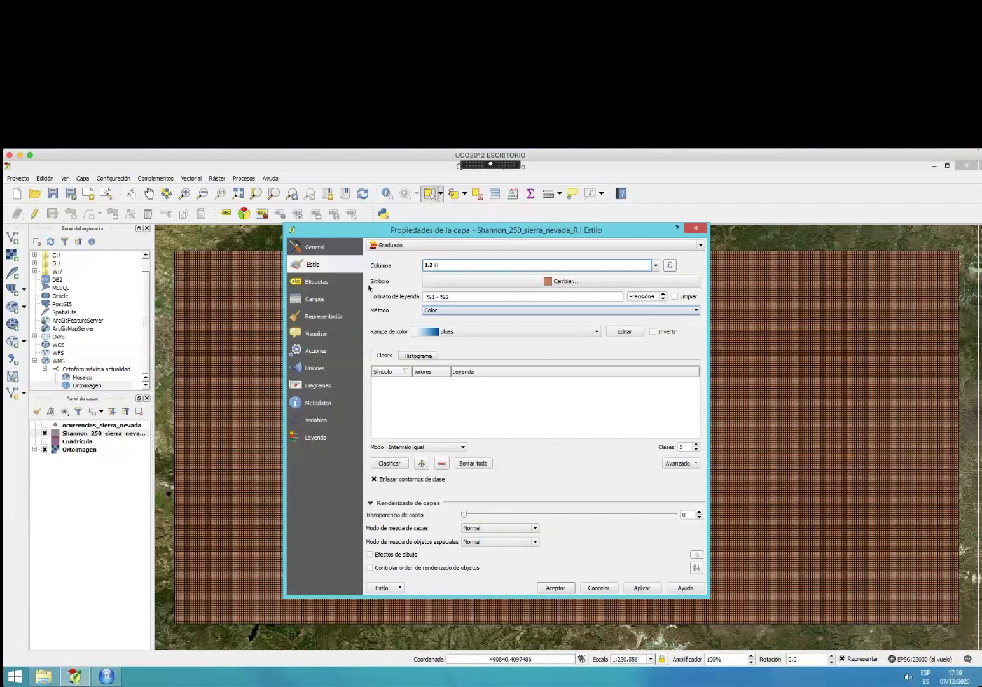
Remove the cell outlines from the graduated symbol by setting the simple fill's outline style to Sin plumilla.
left_click(548, 284)
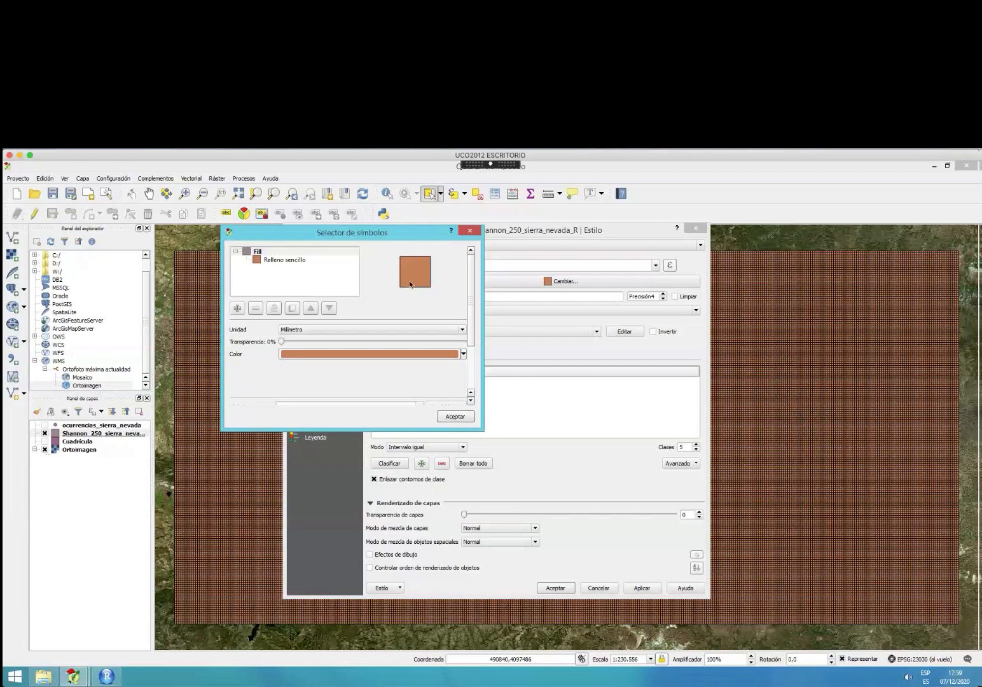
left_click_drag(295, 243, 313, 257)
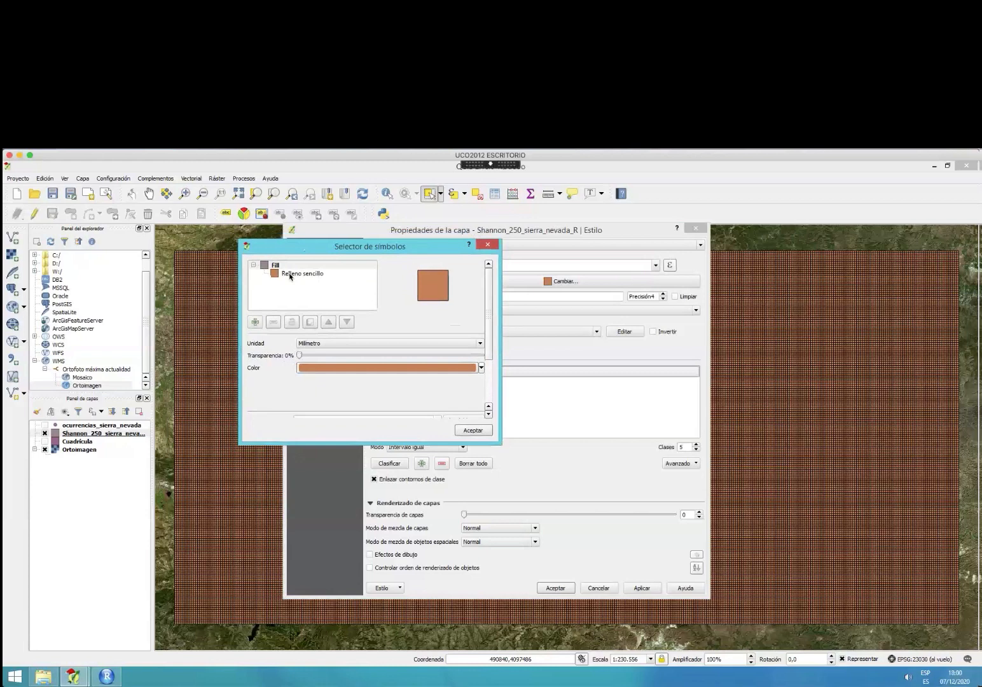
left_click(290, 274)
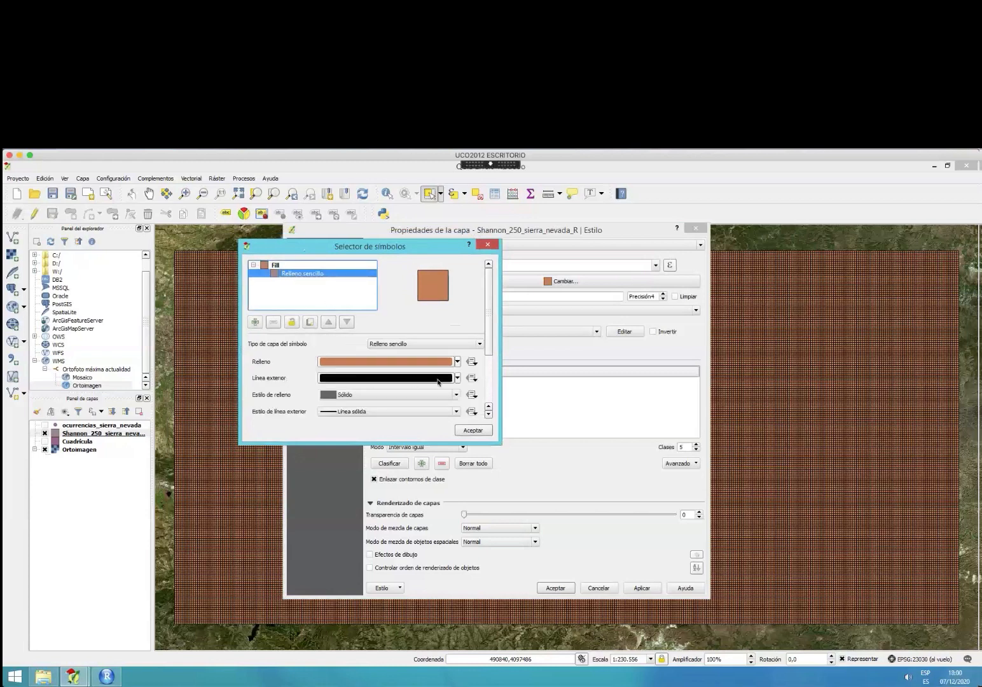
left_click(457, 378)
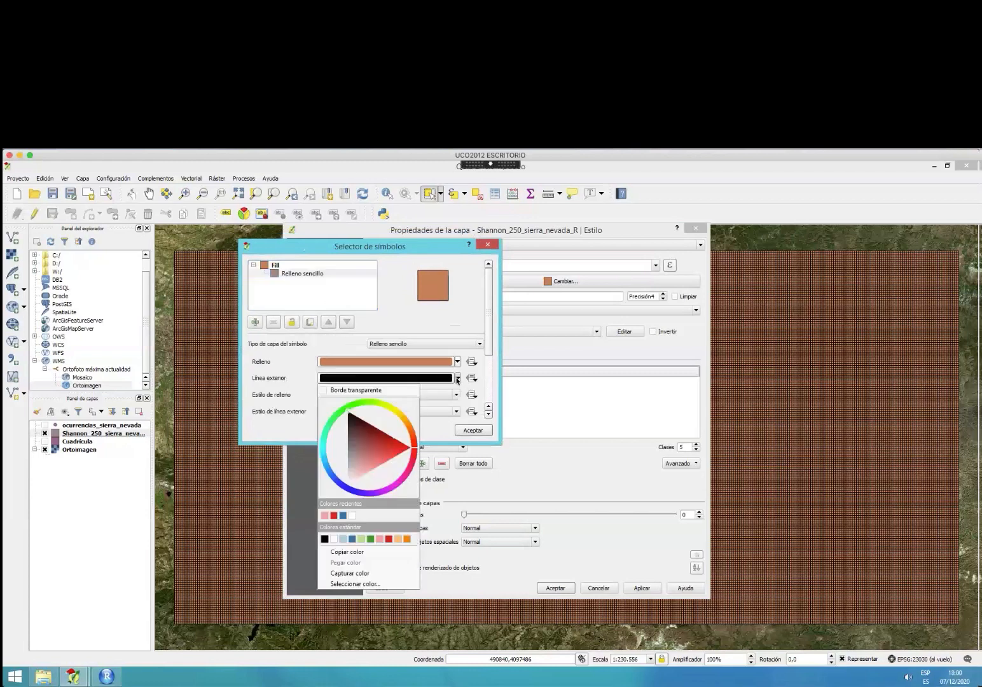
left_click(457, 379)
left_click(457, 379)
left_click(458, 379)
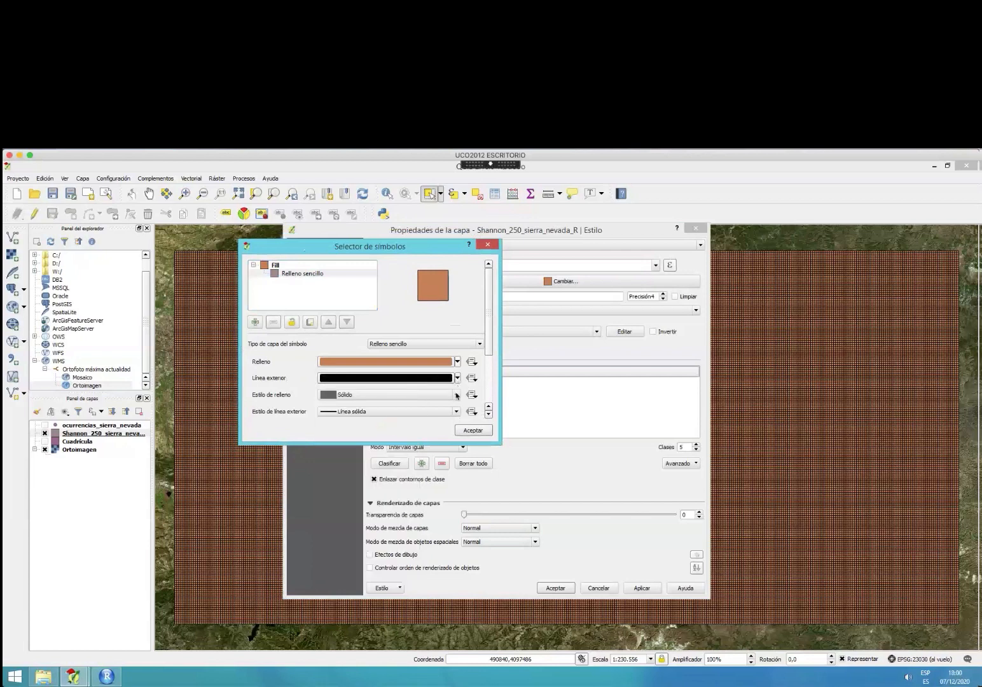
left_click(455, 396)
left_click(456, 395)
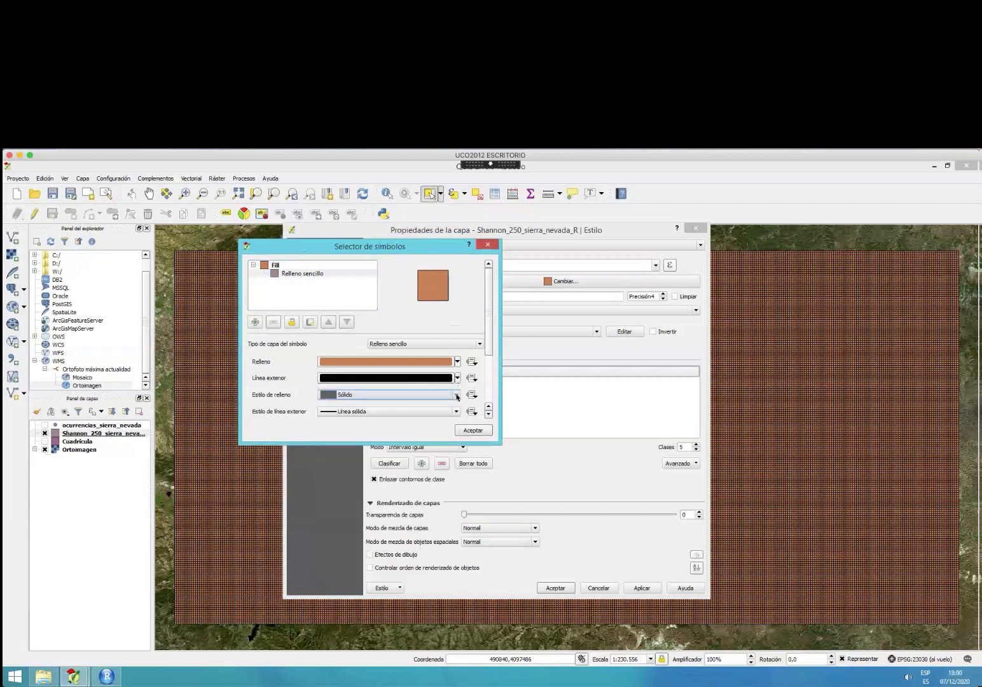
left_click(457, 412)
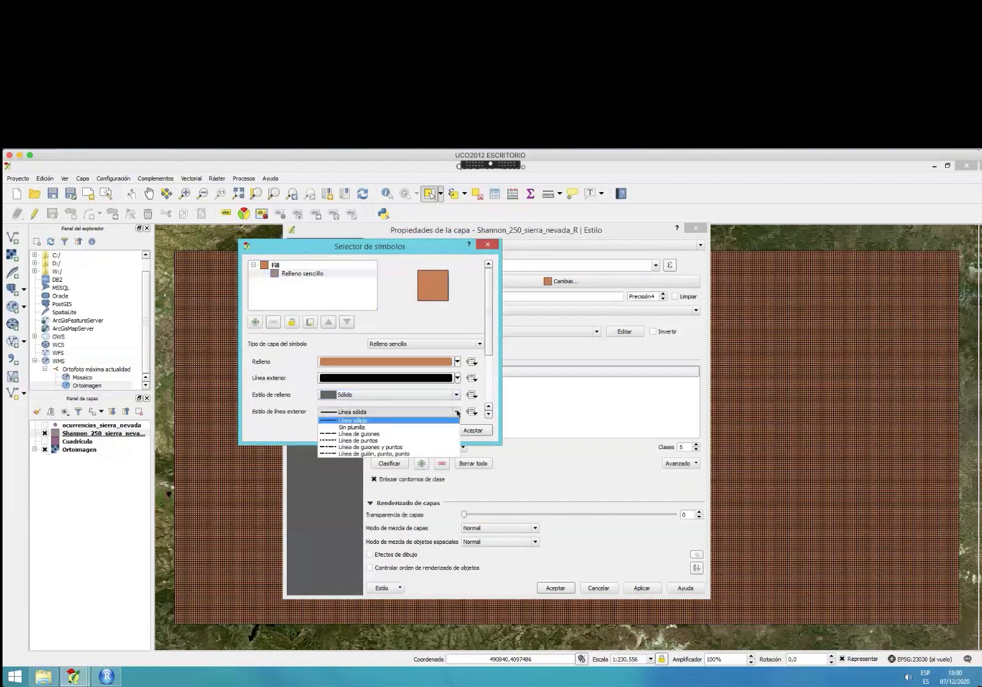
left_click(343, 428)
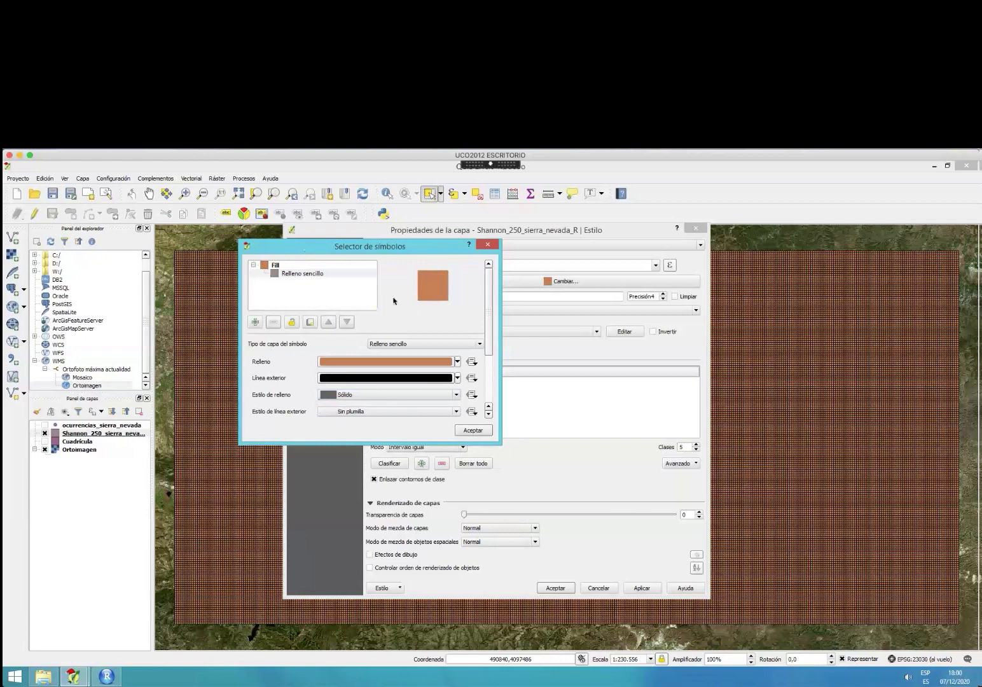
left_click(474, 431)
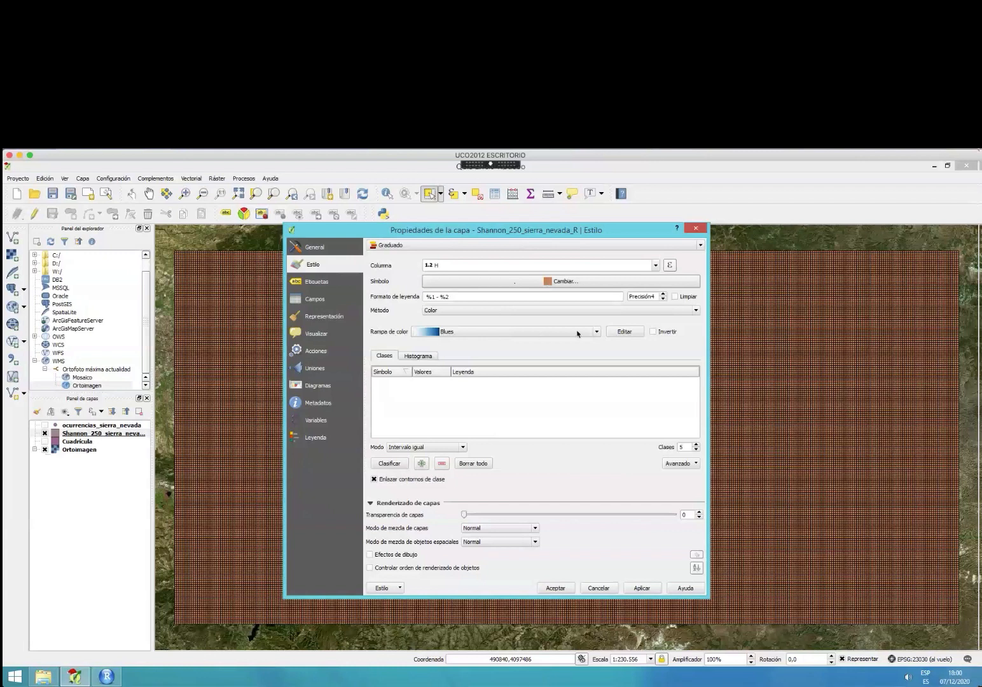
Choose the Spectral colour ramp for the graduated style.
left_click(597, 332)
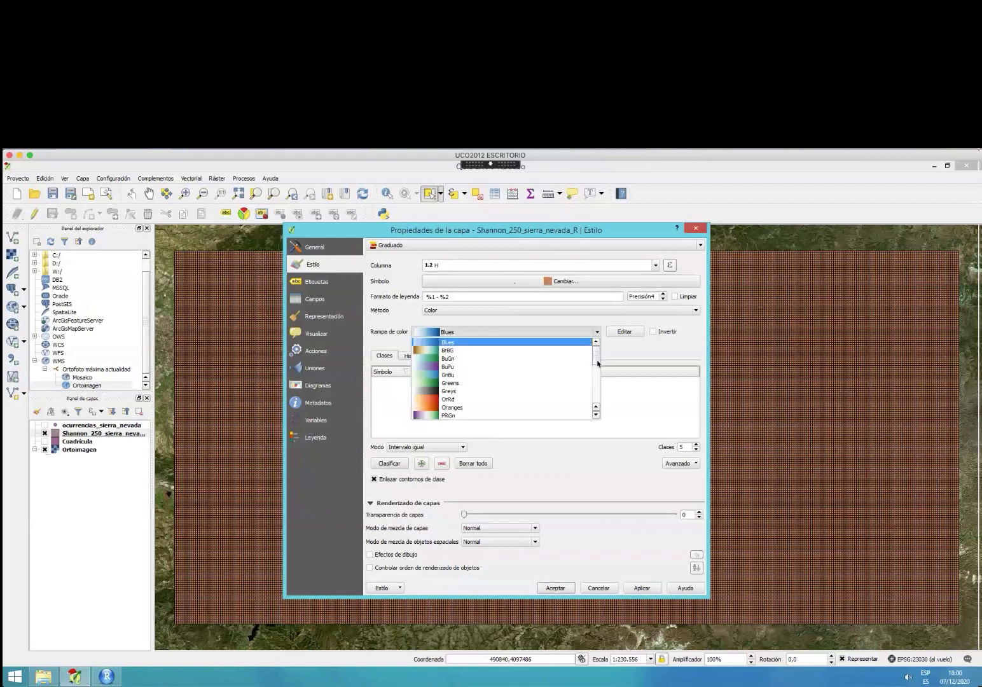
scroll(597, 375, "down", 10)
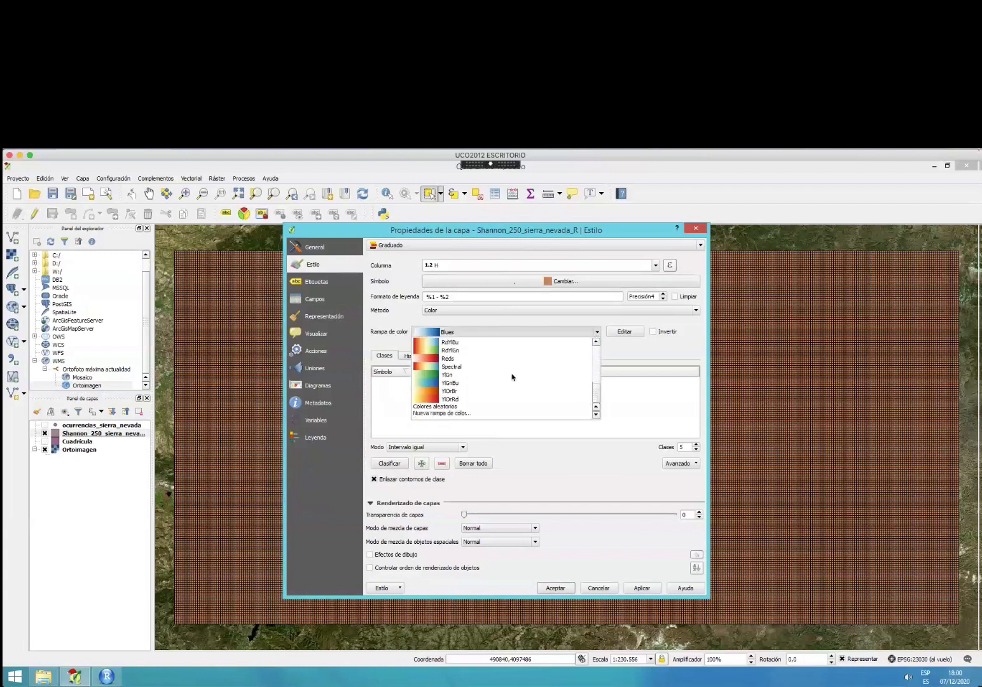
left_click(420, 368)
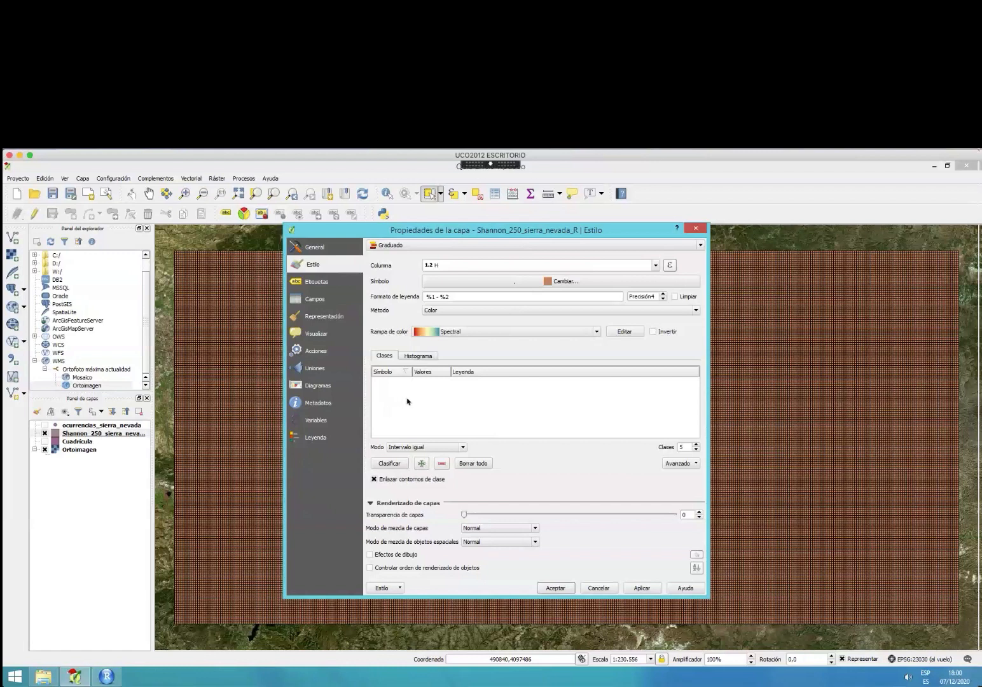
Load the H values into the style histogram, mark the zero bar and the distribution curve, and erase the marks.
left_click(416, 356)
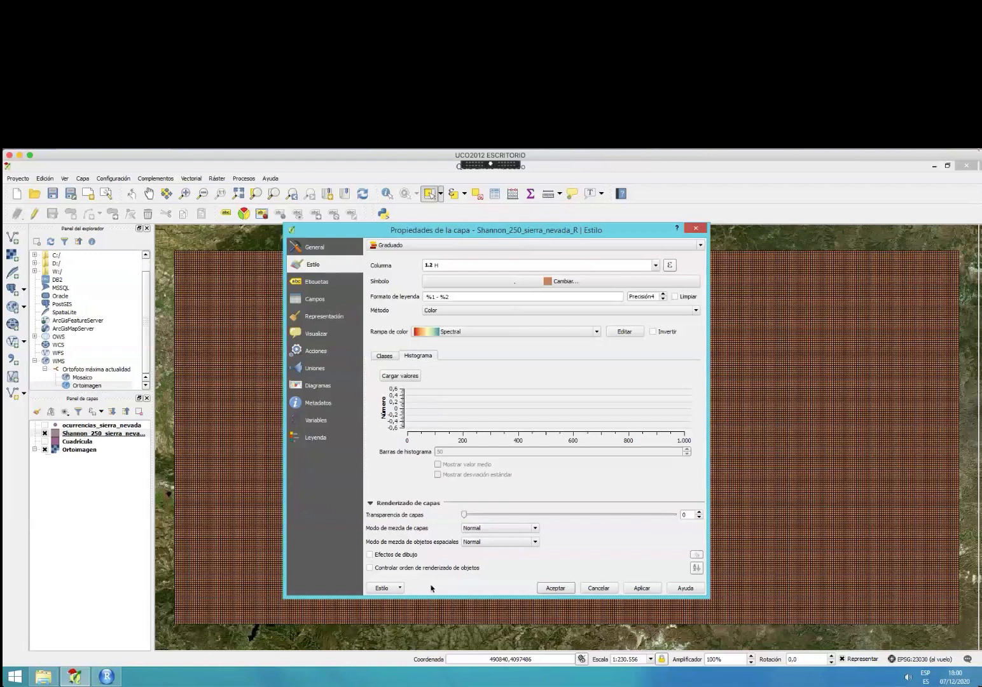
left_click(399, 377)
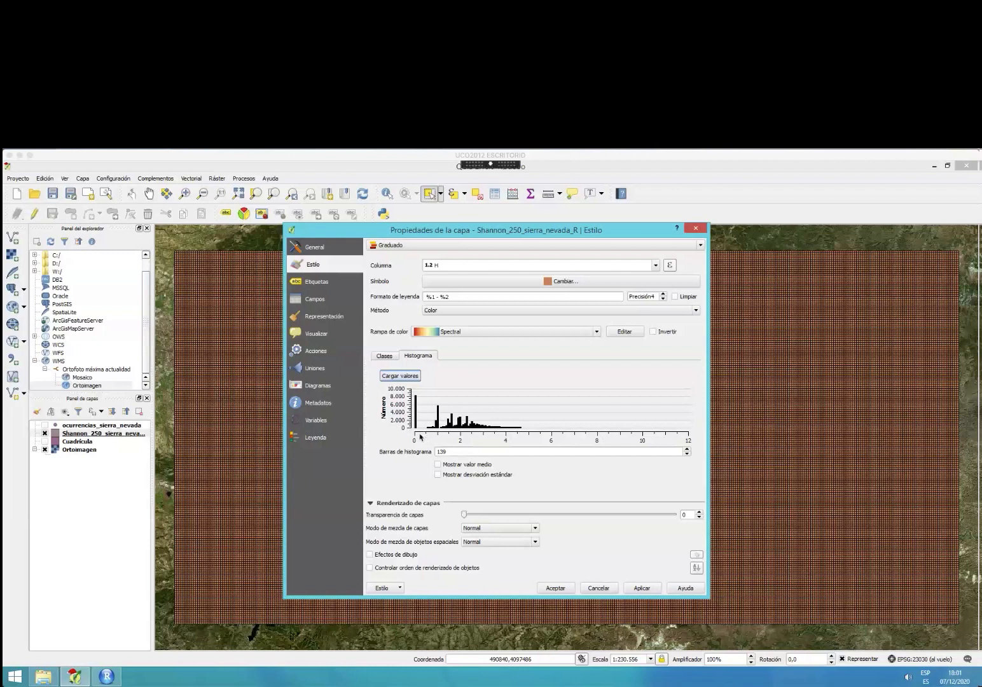
left_click_drag(420, 436, 419, 381)
mouse_move(424, 425)
left_mouse_down()
mouse_move(434, 397)
mouse_move(528, 425)
left_mouse_up()
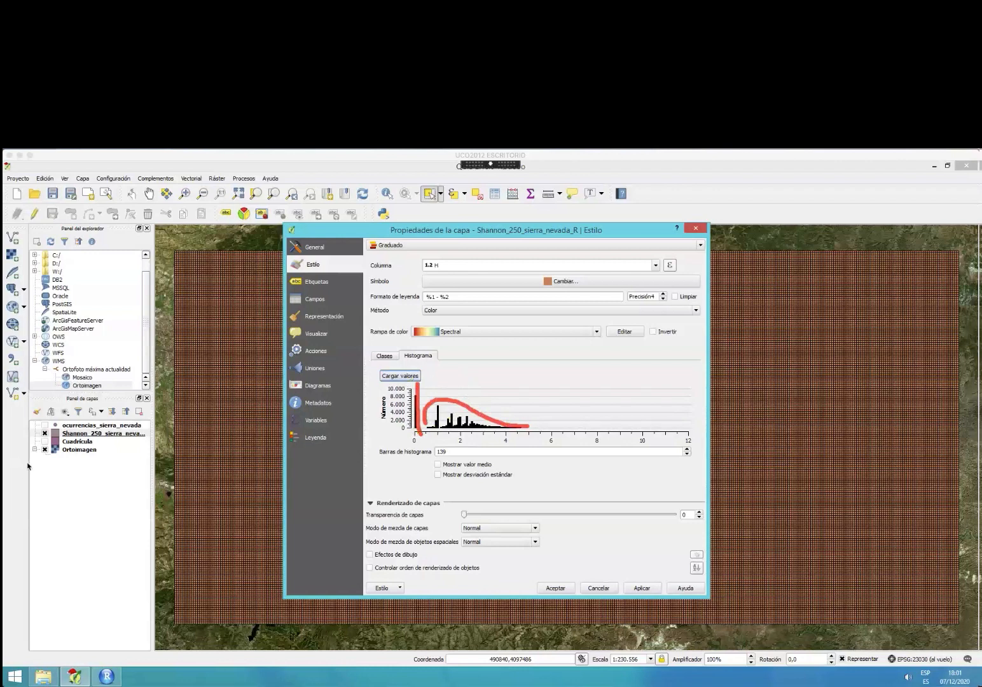
left_click(430, 405)
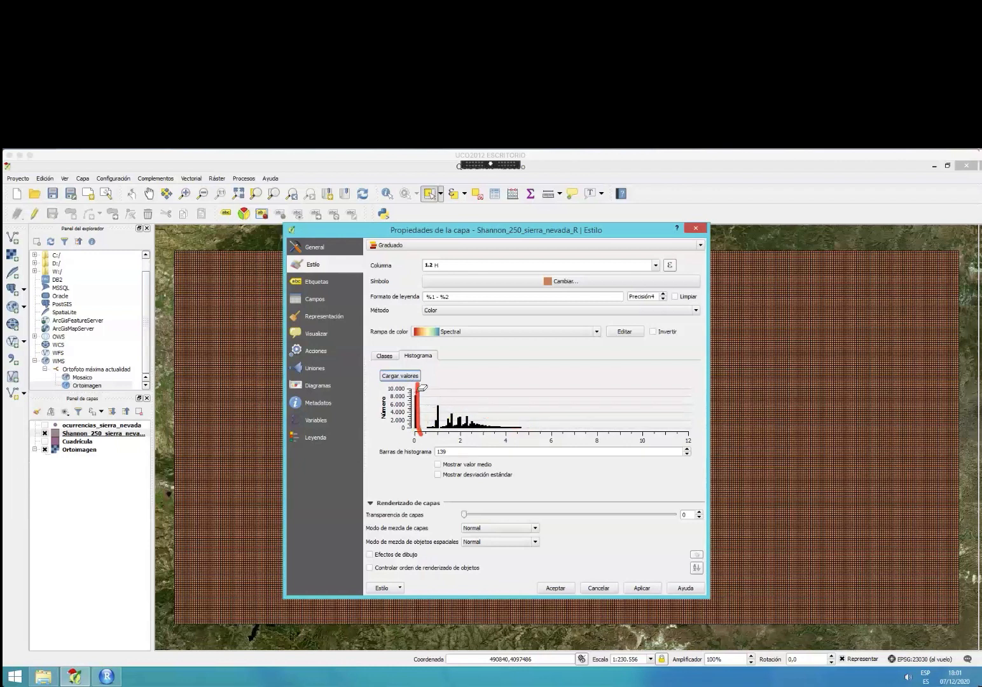
left_click(420, 391)
Mark equal-width class divisions with vertical lines across the H histogram.
mouse_move(425, 439)
left_mouse_down()
mouse_move(426, 381)
mouse_move(444, 440)
left_mouse_up()
left_click_drag(463, 393, 461, 447)
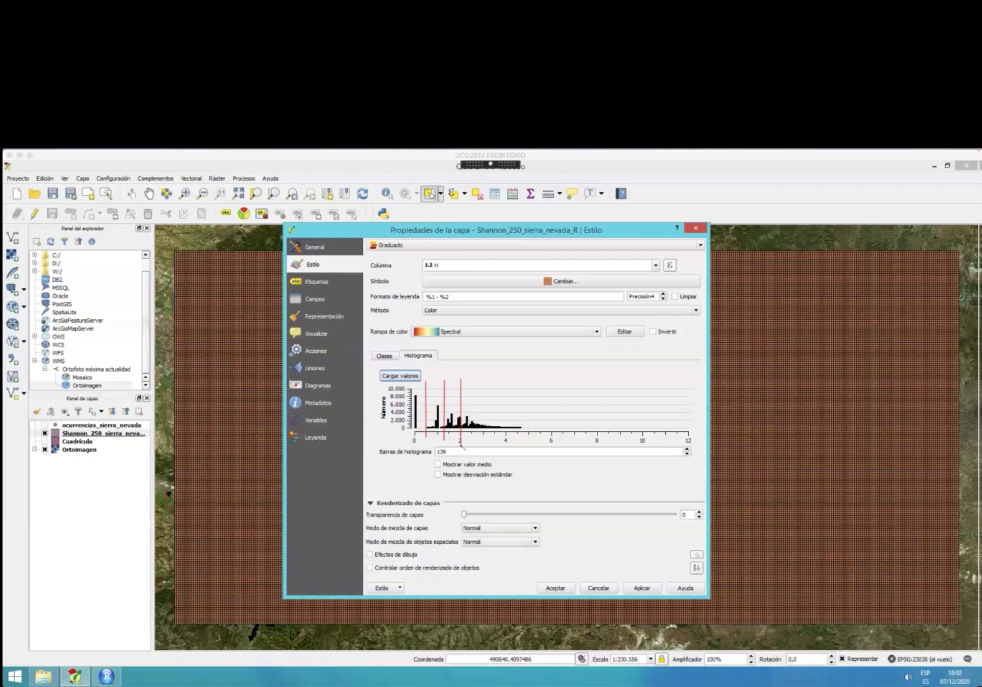
left_click_drag(480, 376, 478, 452)
left_click_drag(496, 380, 495, 448)
left_click_drag(508, 378, 508, 453)
left_click_drag(522, 383, 520, 453)
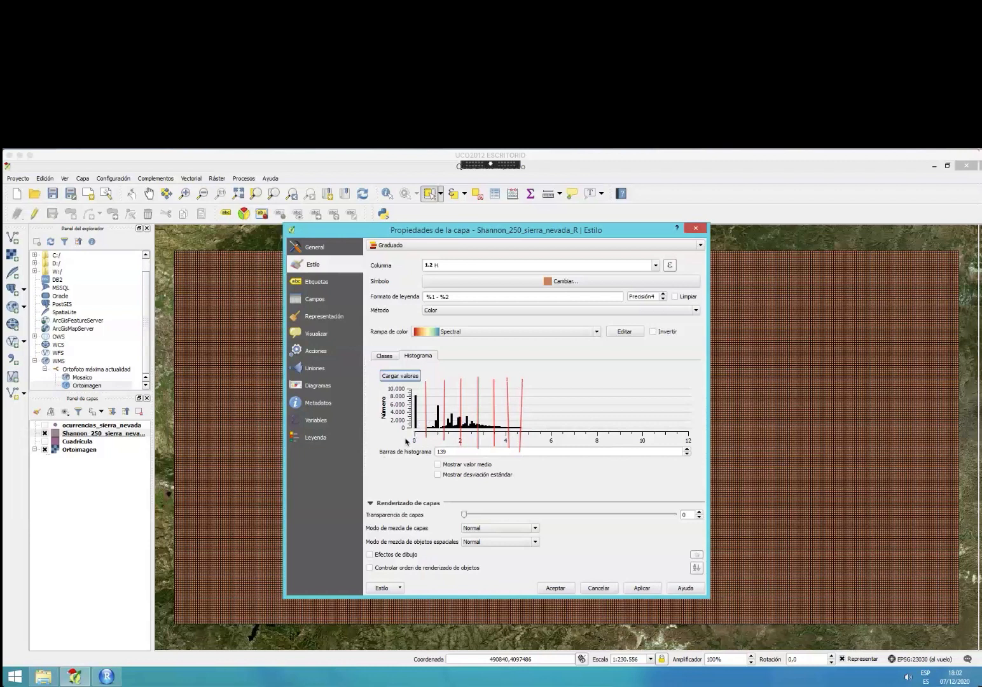
Underline value ranges below the H histogram, outline the groups of bars, and erase all the marks.
left_click_drag(408, 437, 516, 437)
left_click_drag(444, 389, 494, 391)
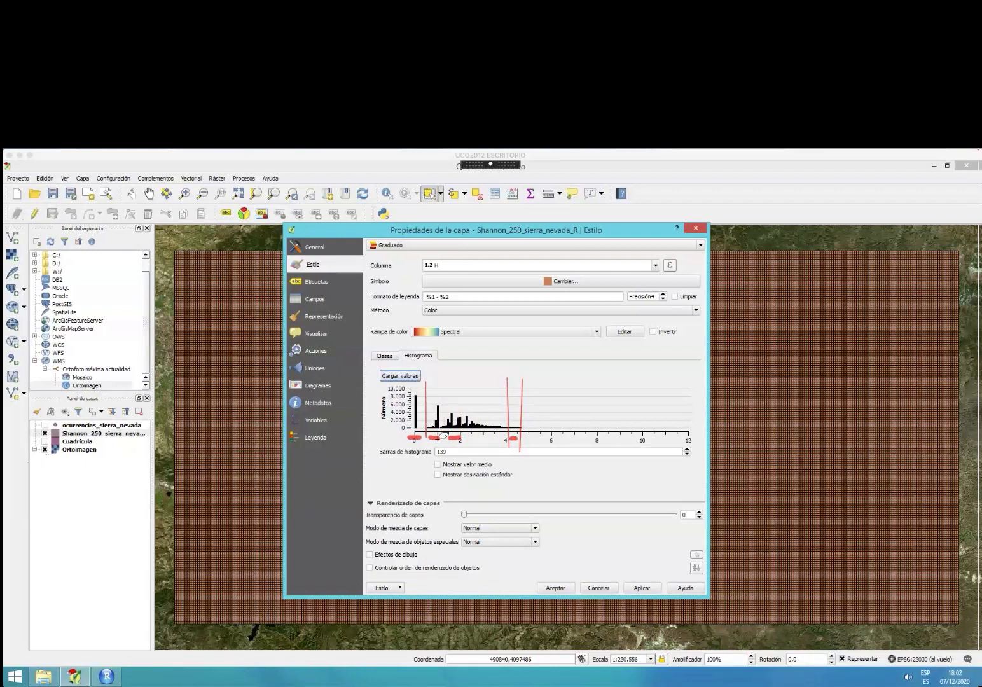
left_click(435, 437)
left_click(454, 437)
mouse_move(421, 400)
left_mouse_down()
mouse_move(419, 430)
mouse_move(405, 429)
mouse_move(429, 396)
mouse_move(459, 405)
left_mouse_up()
mouse_move(465, 404)
left_mouse_down()
mouse_move(477, 401)
mouse_move(481, 416)
left_mouse_up()
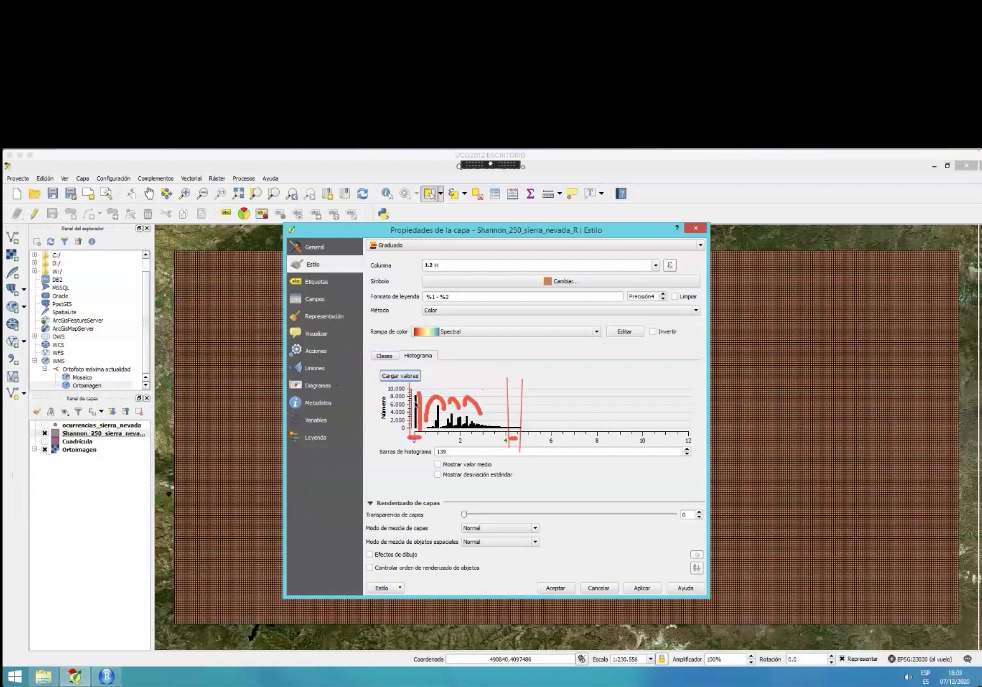
left_click(267, 398)
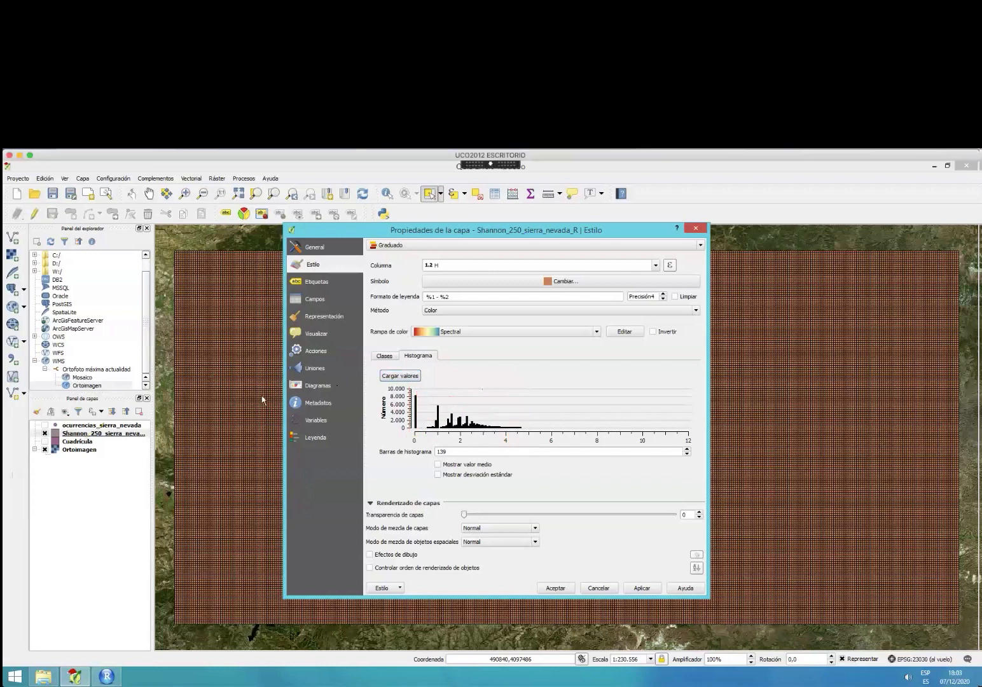
Classify H into 5 classes with the Intervalo igual mode, check the breaks on the histogram, and apply the style to the map.
left_click(384, 356)
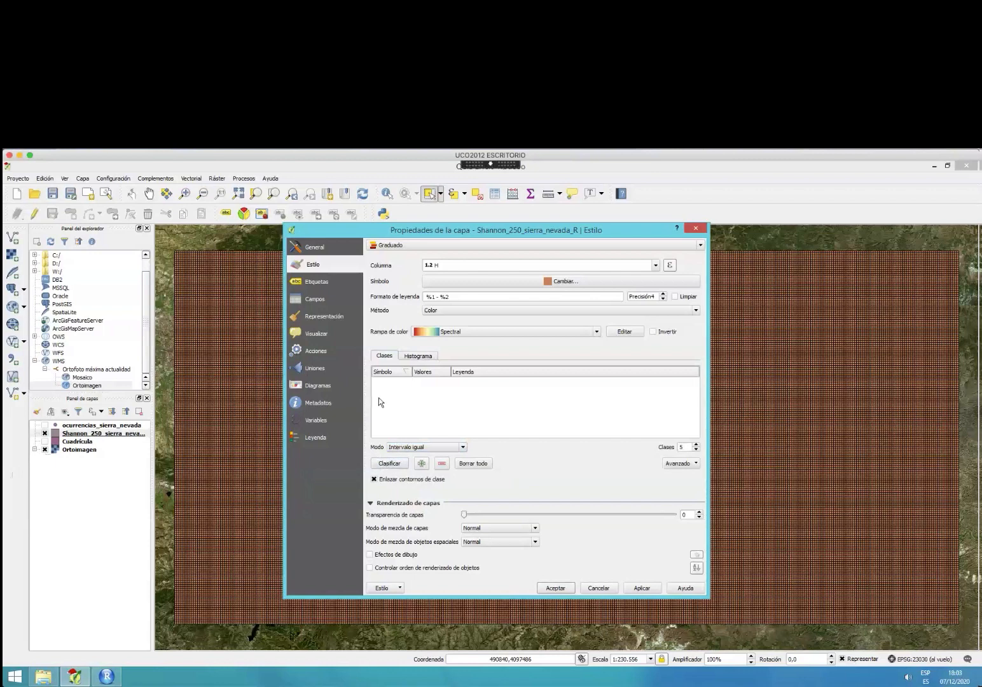
left_click(389, 463)
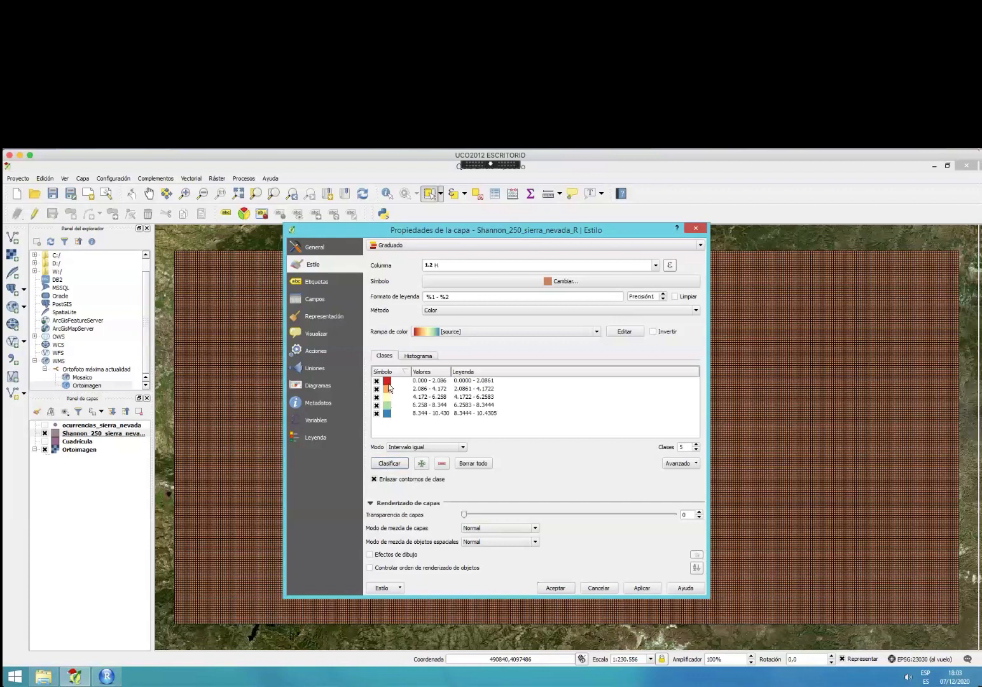
left_click(415, 358)
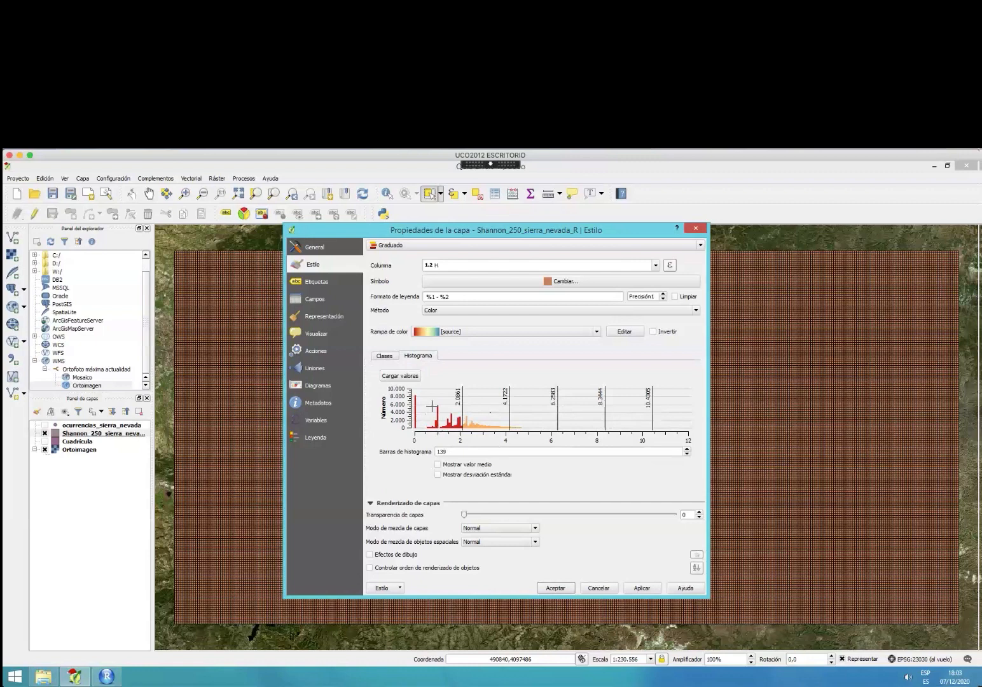
left_click(642, 587)
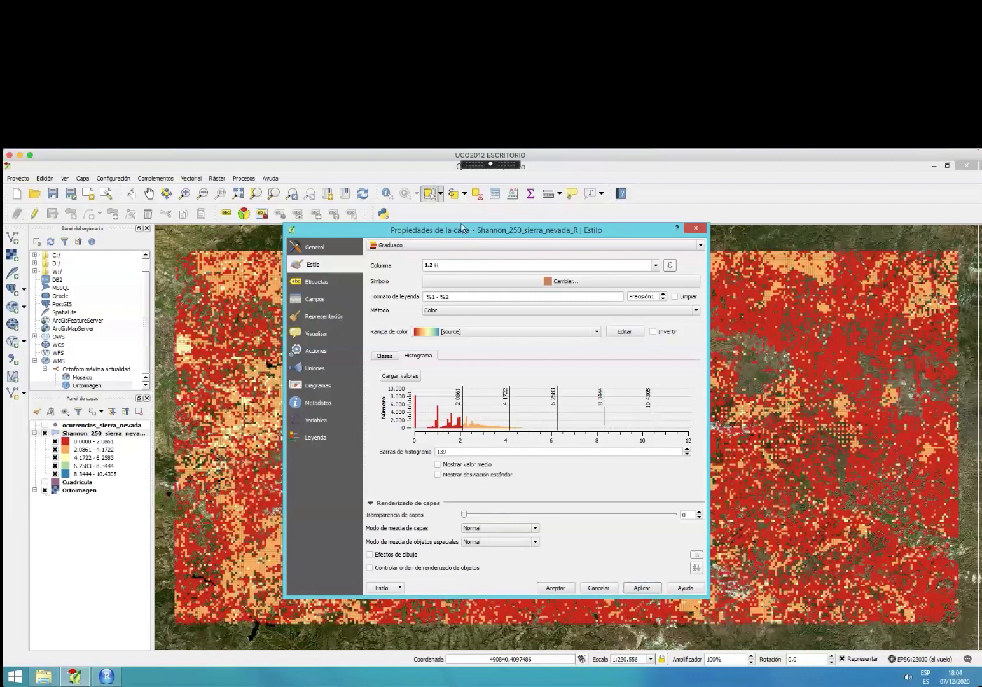
left_click_drag(562, 230, 754, 235)
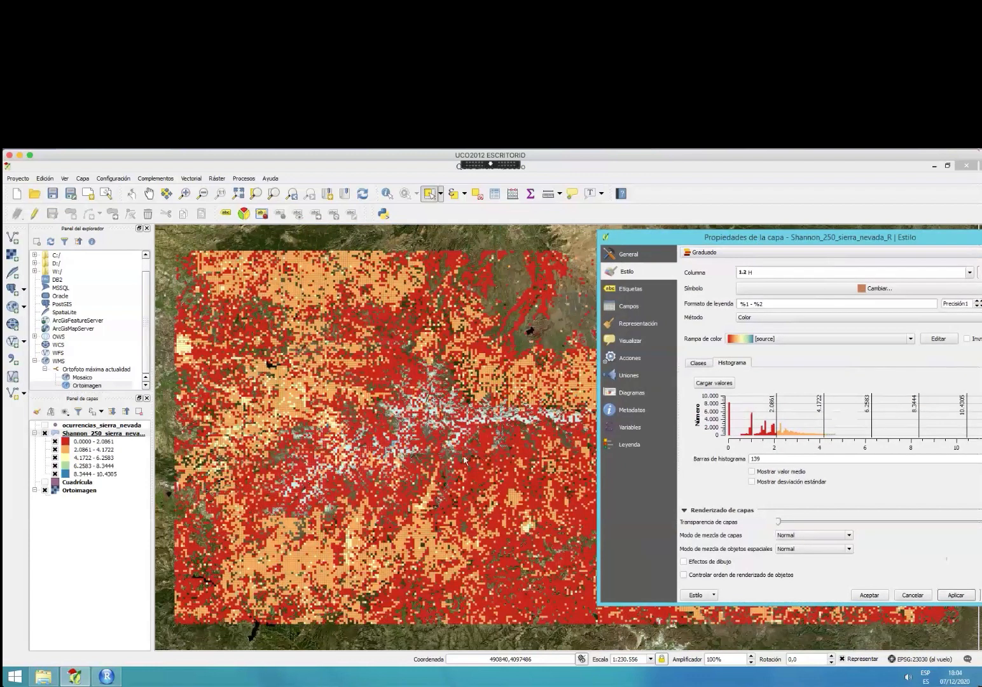
left_click_drag(665, 242, 281, 238)
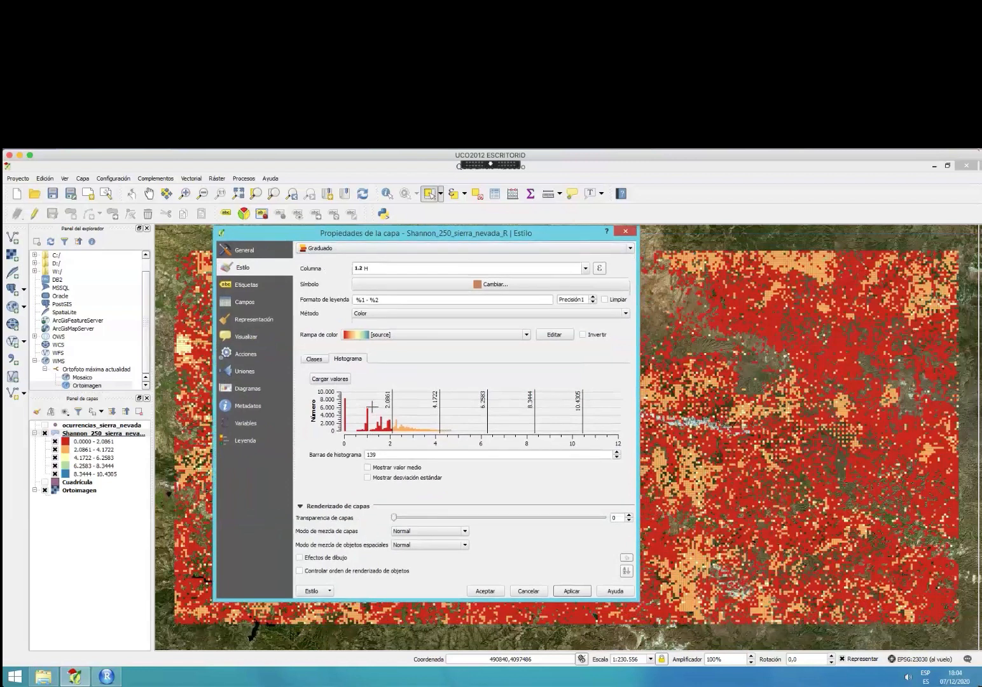
Reclassify H into 5 classes with the Rupturas naturales (Jenks) mode, check the breaks on the histogram, and apply the style.
left_click(314, 358)
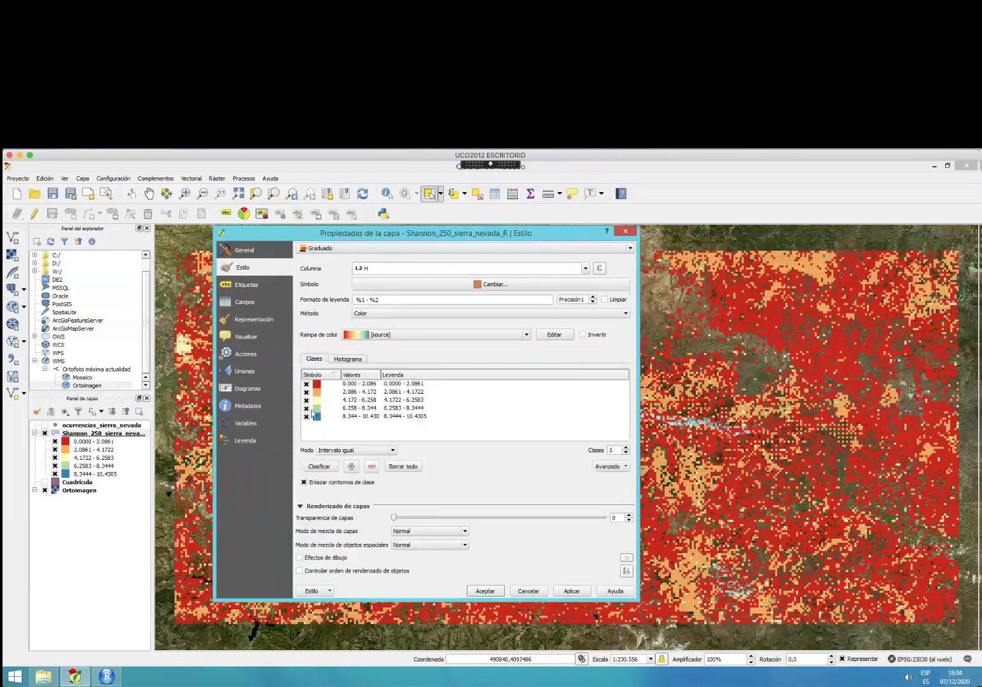
left_click(394, 451)
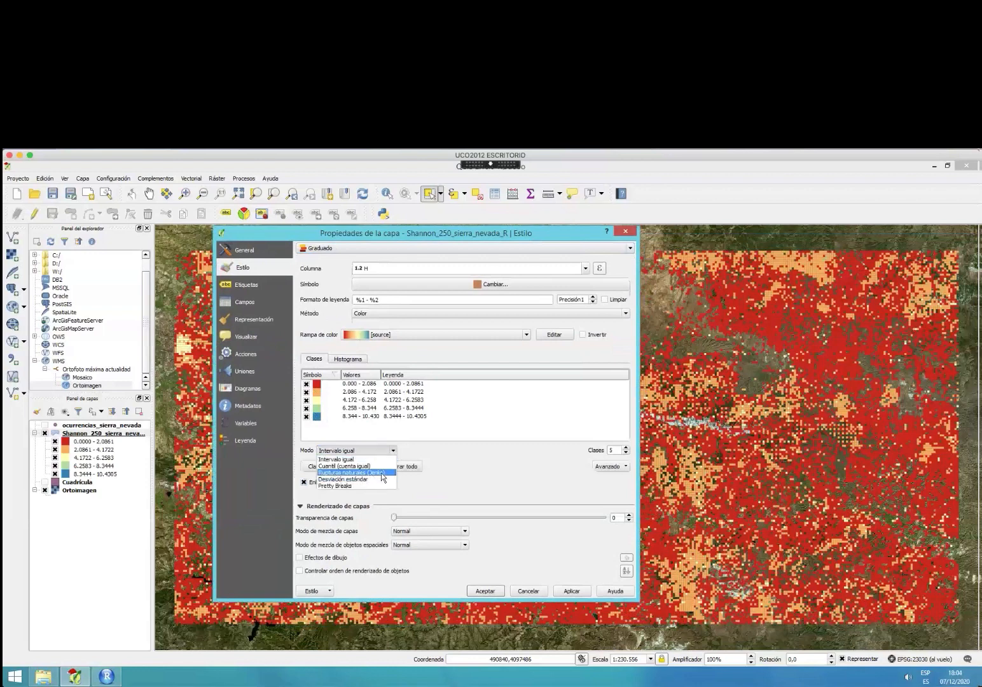
left_click(384, 472)
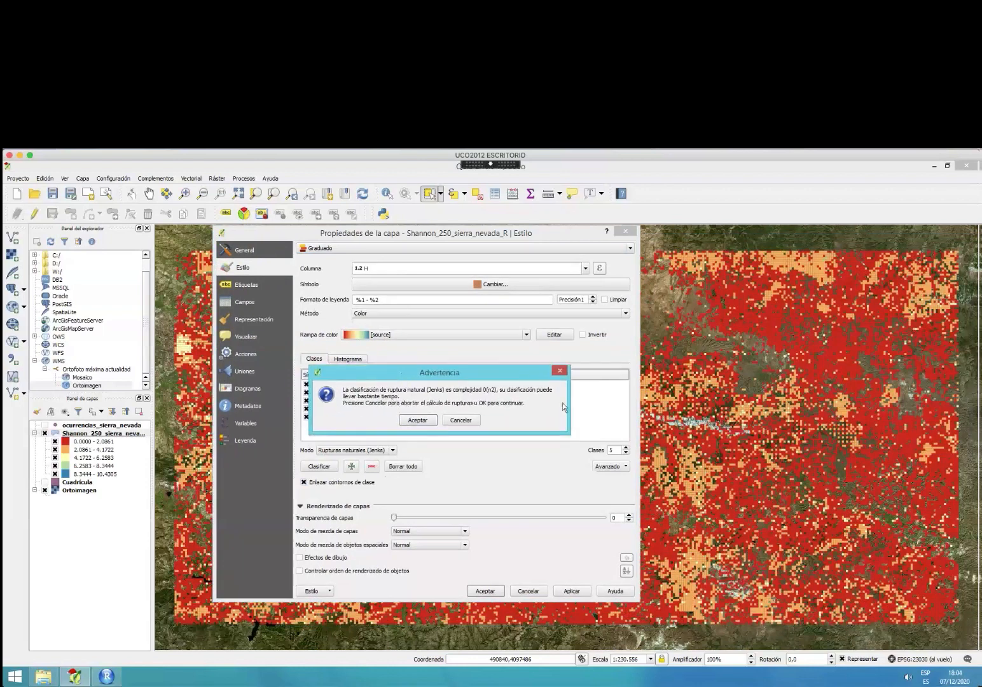
left_click(416, 421)
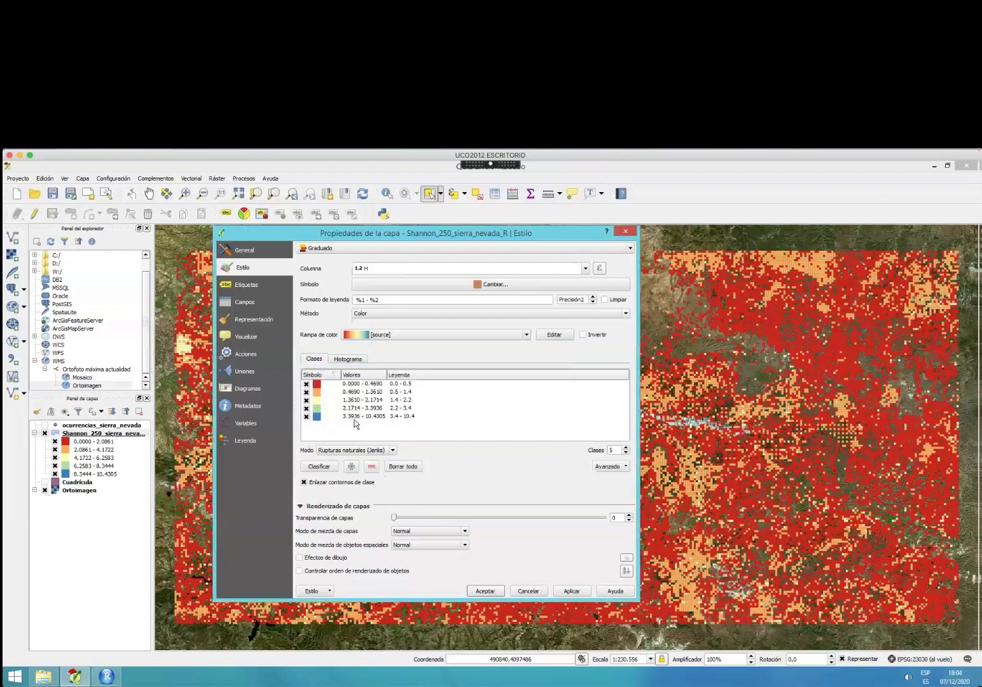
left_click(347, 361)
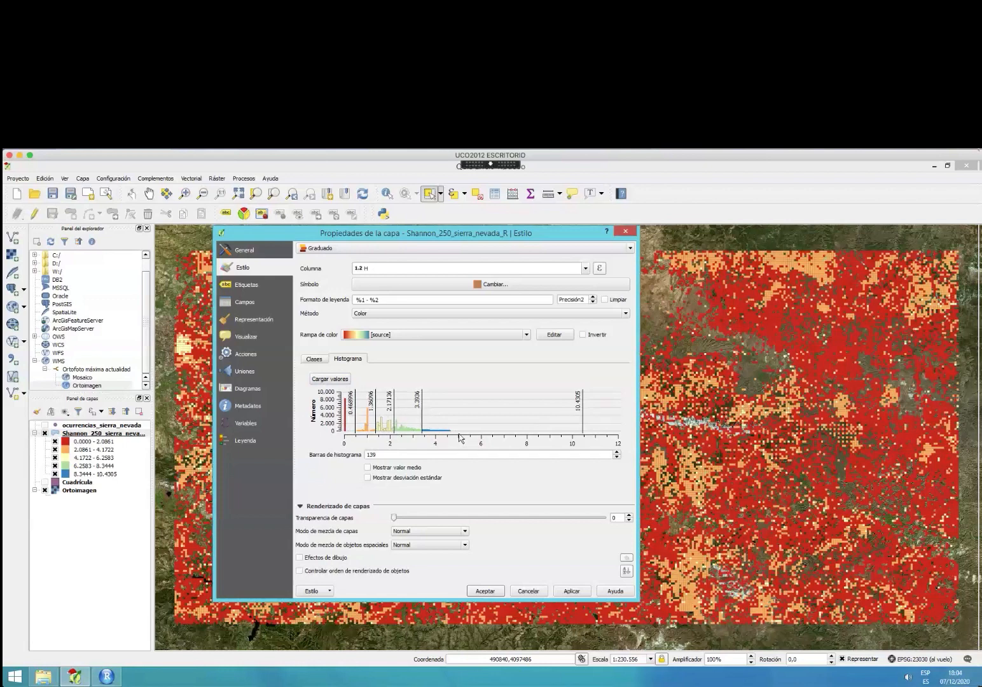
left_click(570, 590)
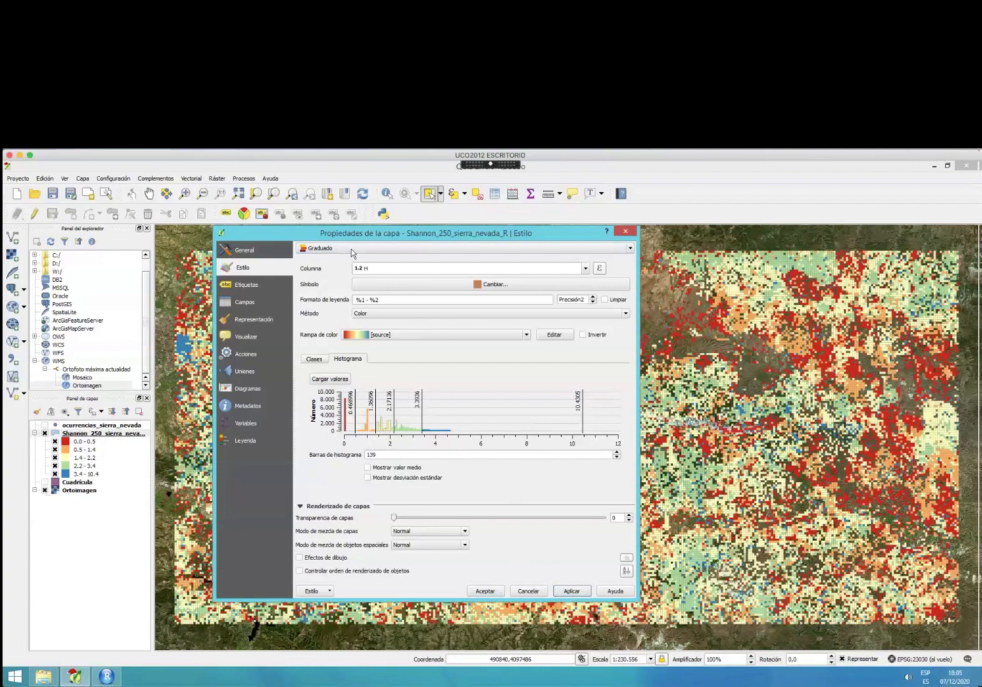
Set the Shannon layer's transparency to 41 and accept the layer properties.
left_click_drag(347, 237, 456, 198)
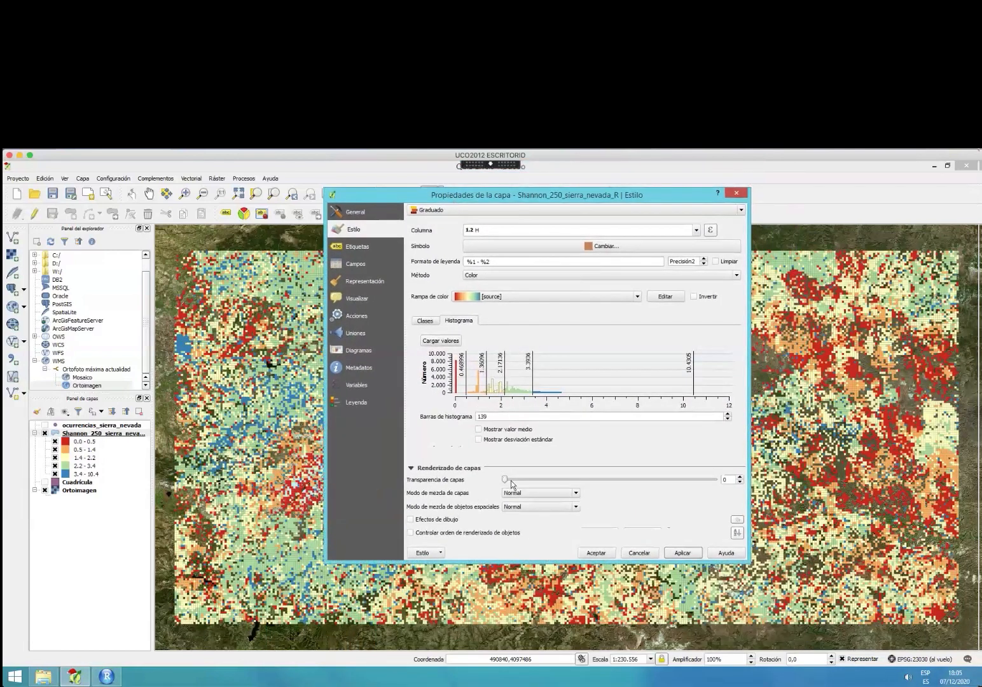
left_click_drag(506, 480, 593, 483)
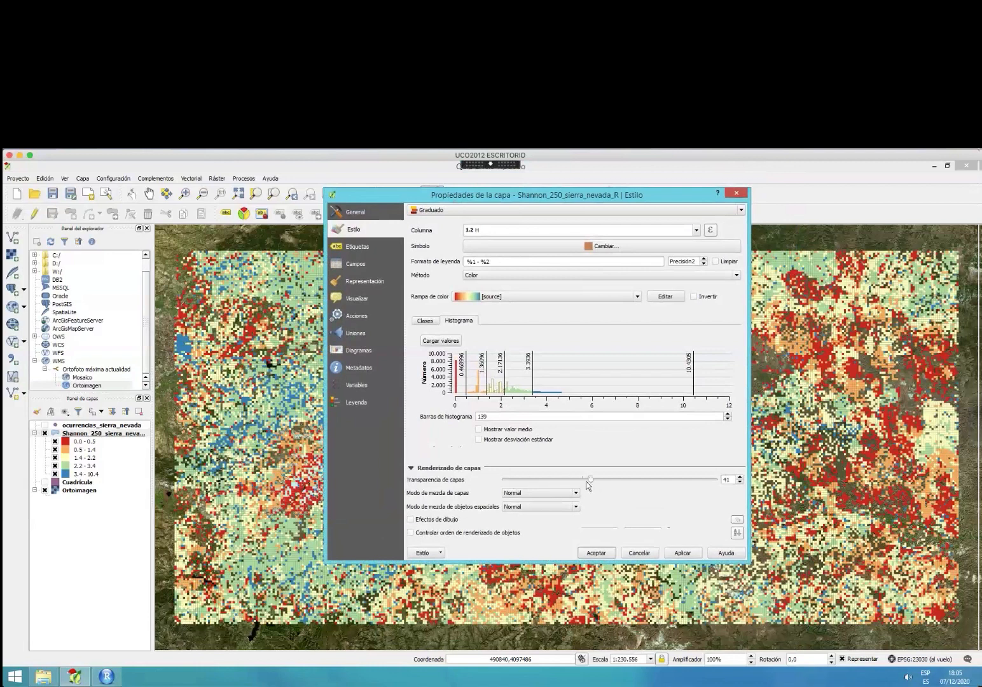
left_click(595, 553)
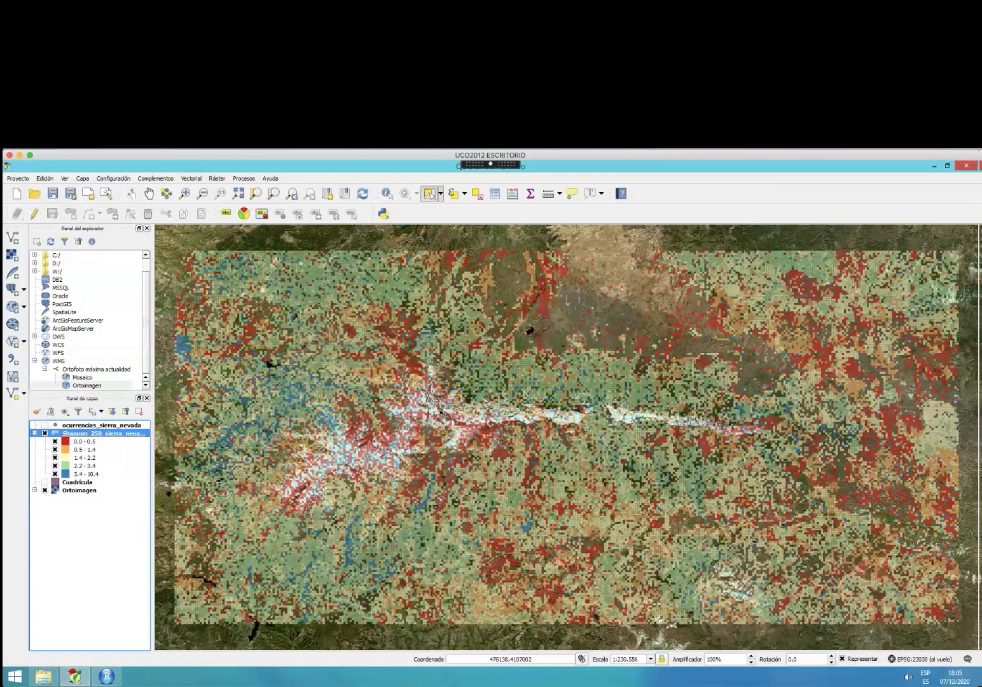
Compare the Shannon classes with the orthophoto around the western snowy massif by toggling the Shannon layer's visibility.
left_click(186, 194)
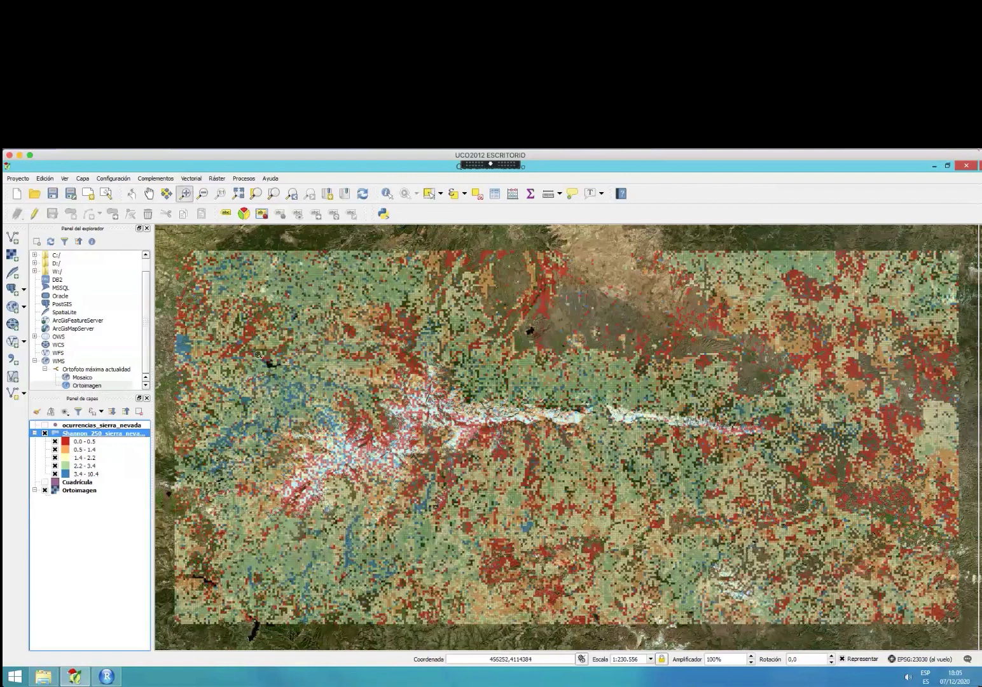
left_click_drag(249, 353, 413, 471)
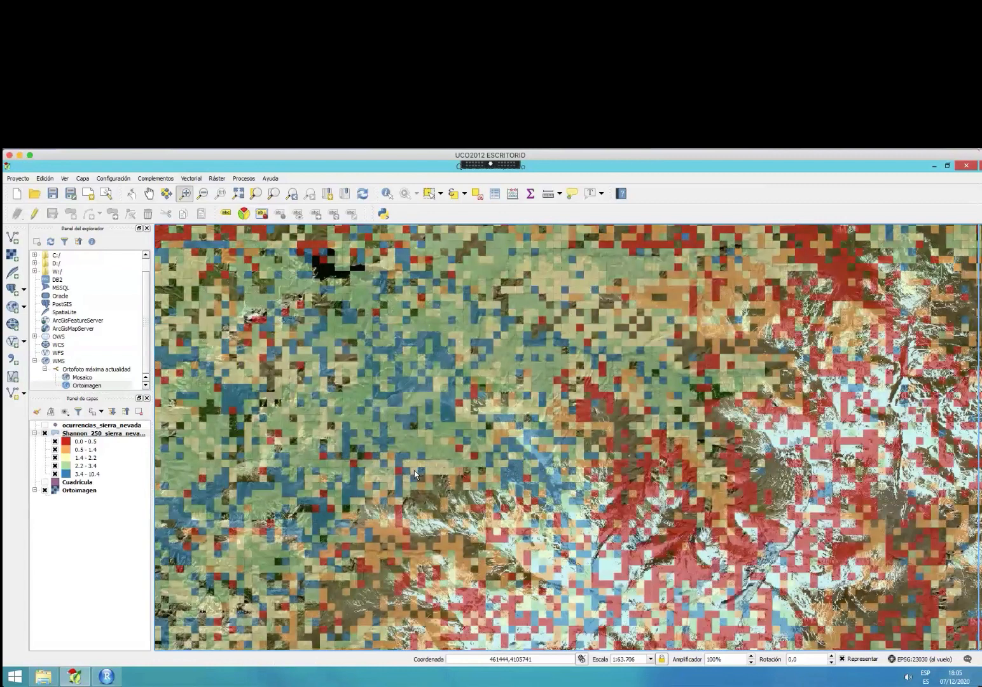
left_click(44, 434)
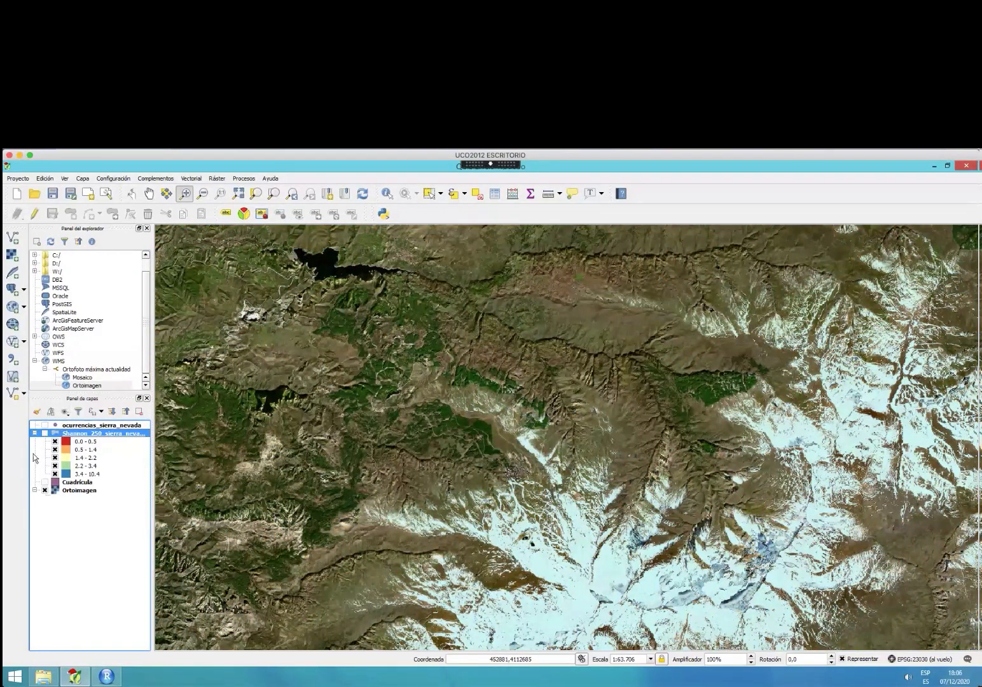
left_click(45, 434)
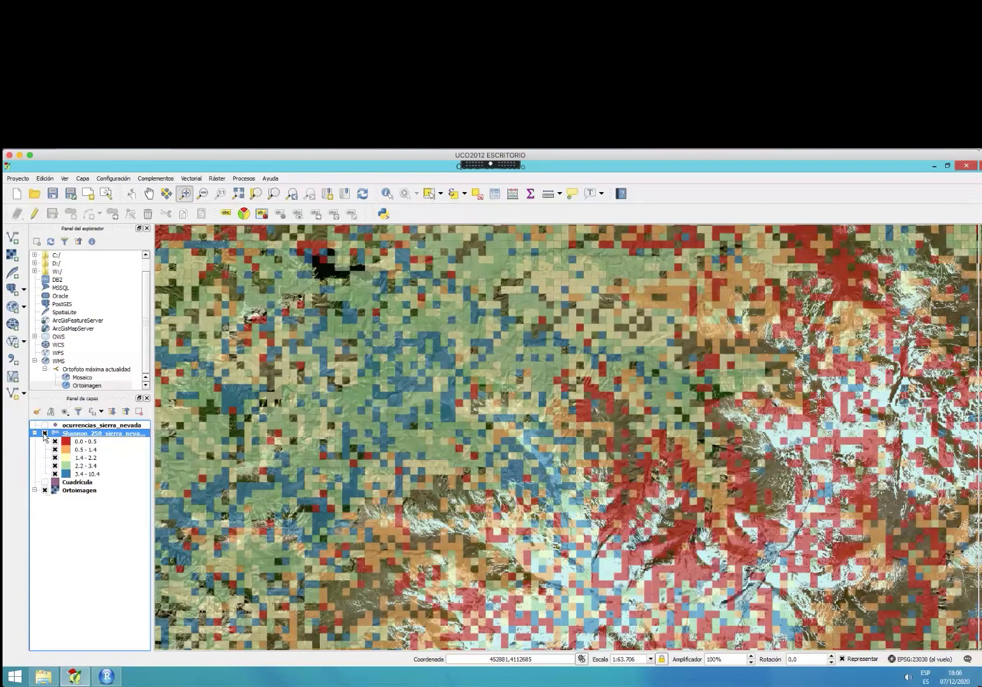
left_click(44, 434)
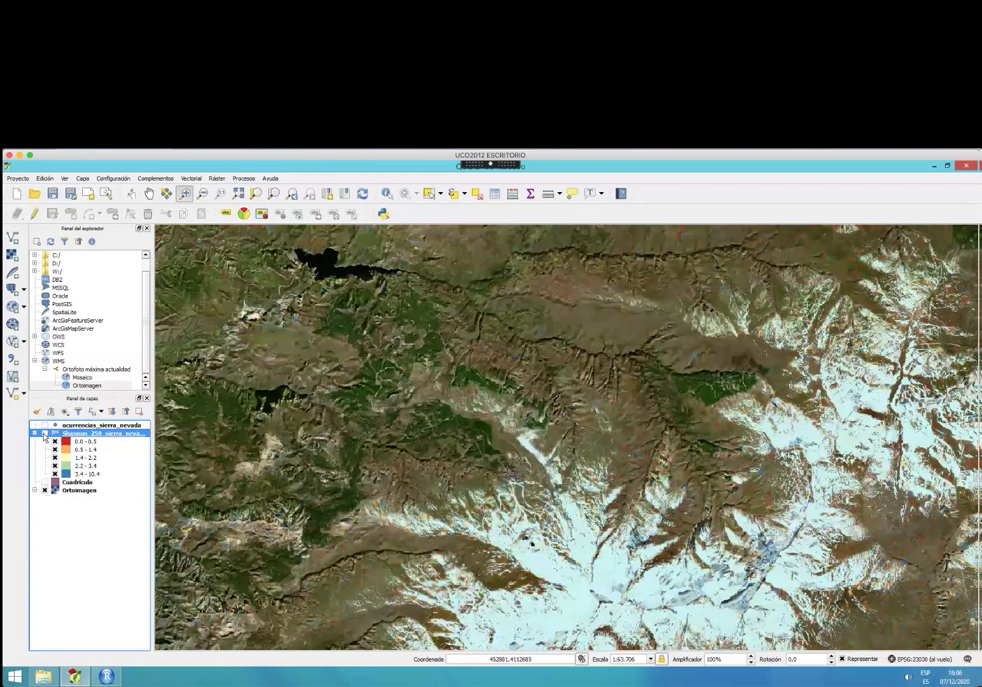
left_click(45, 434)
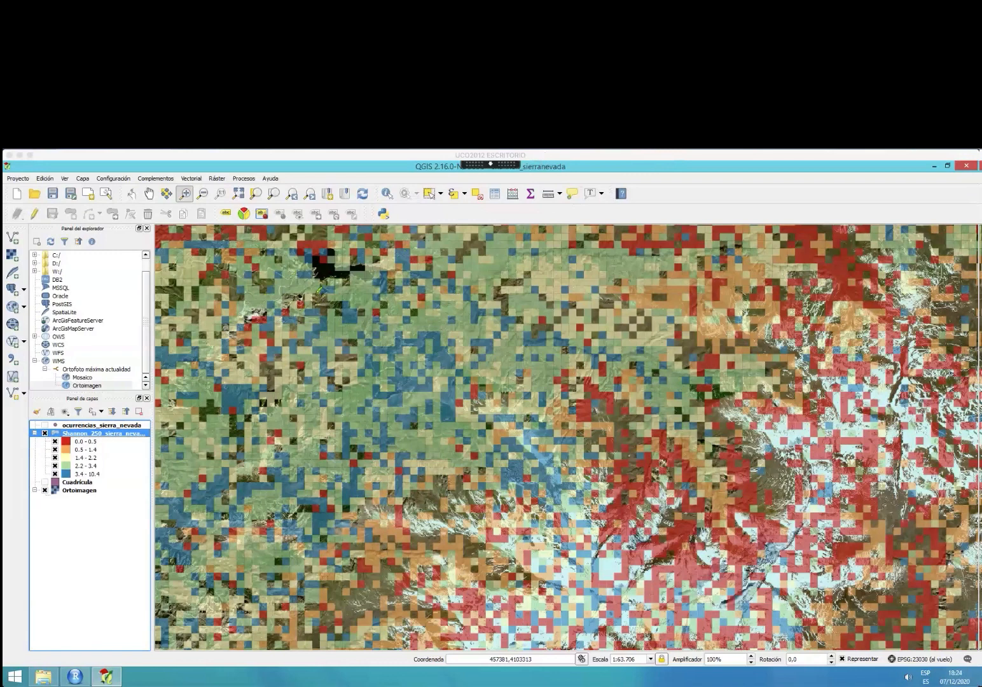
Mark the diversity gradient towards the snowy peaks with an arrow, circle the highest and lowest legend classes, and erase the marks.
mouse_move(280, 275)
left_mouse_down()
mouse_move(375, 346)
mouse_move(599, 466)
mouse_move(657, 510)
mouse_move(626, 519)
left_mouse_up()
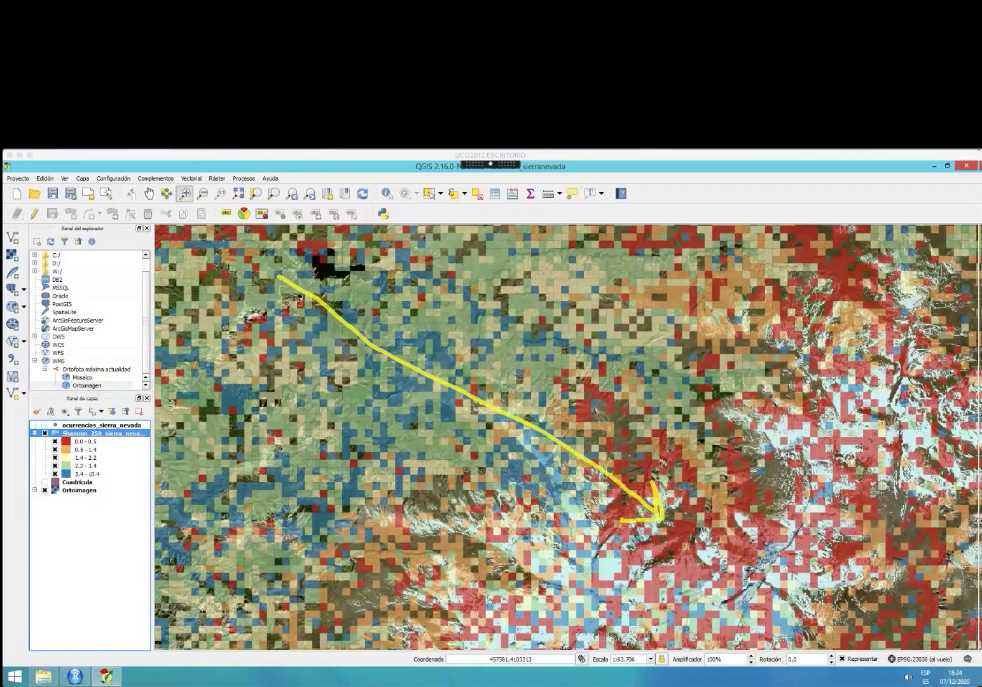
mouse_move(111, 464)
left_mouse_down()
mouse_move(73, 469)
mouse_move(65, 480)
mouse_move(116, 472)
mouse_move(99, 466)
left_mouse_up()
left_click_drag(656, 511, 653, 485)
mouse_move(65, 448)
left_mouse_down()
mouse_move(84, 443)
mouse_move(55, 432)
mouse_move(71, 447)
left_mouse_up()
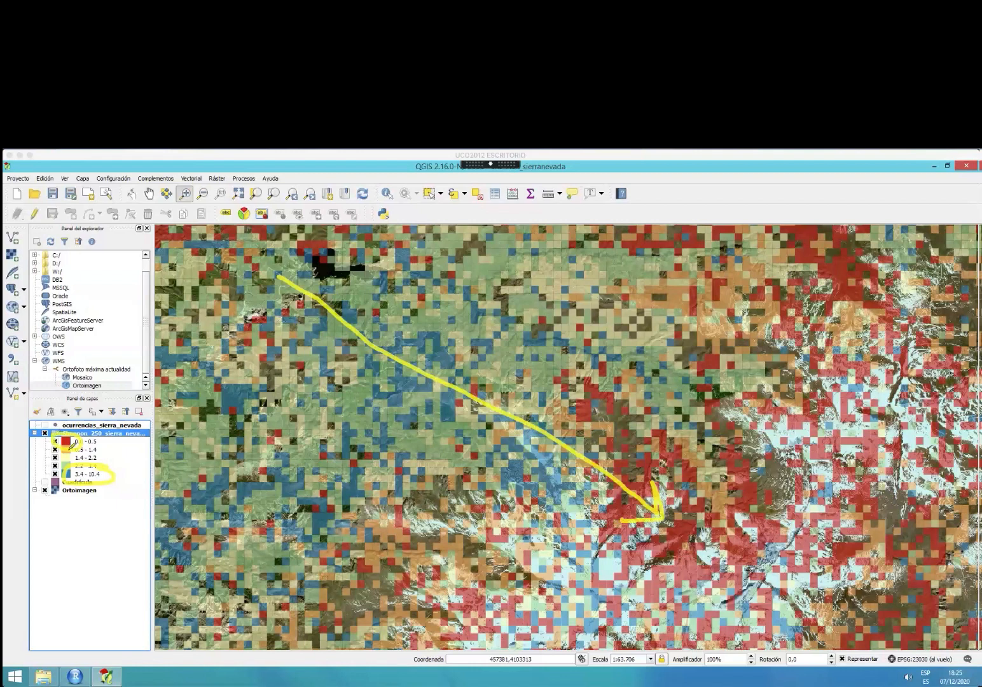
left_click(39, 292)
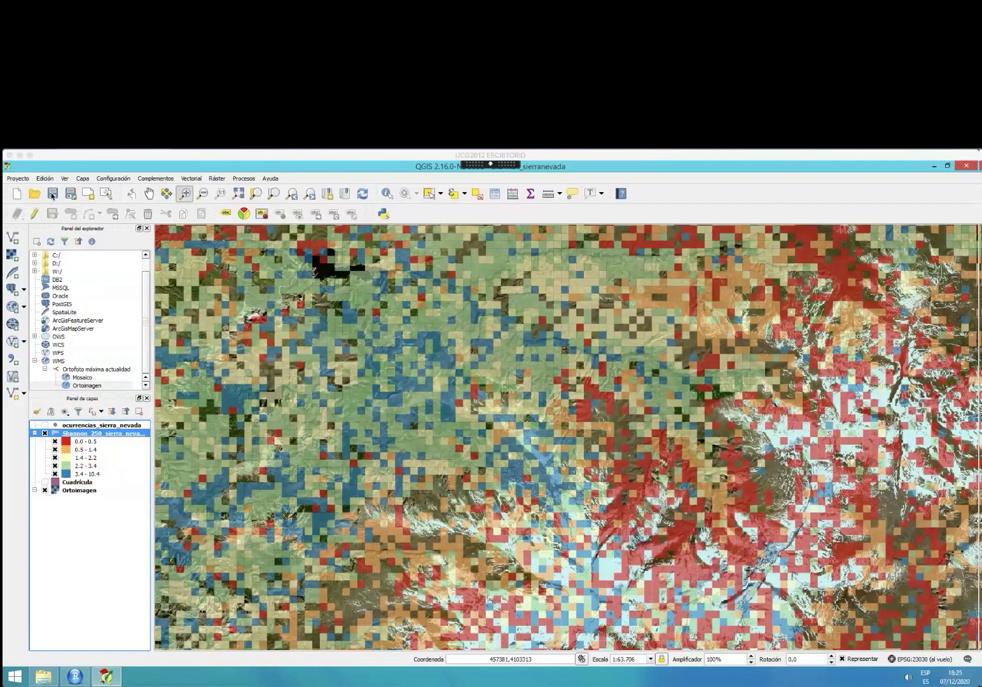
Save the project as shanon_final in the shannon folder under Documentos.
left_click(53, 194)
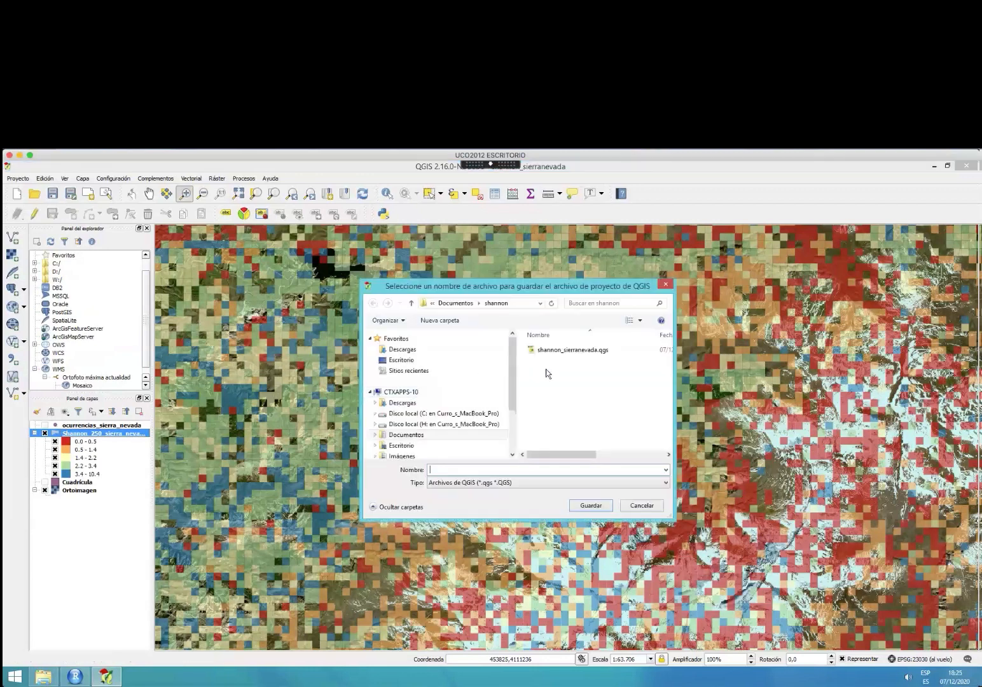
left_click(406, 437)
left_click(375, 439)
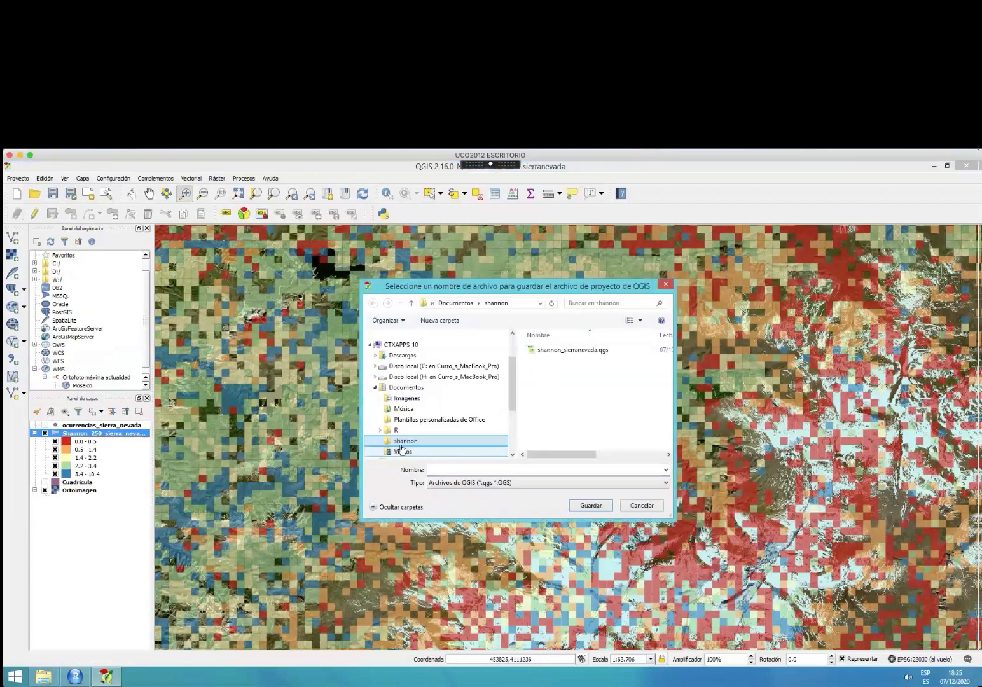
left_click(406, 442)
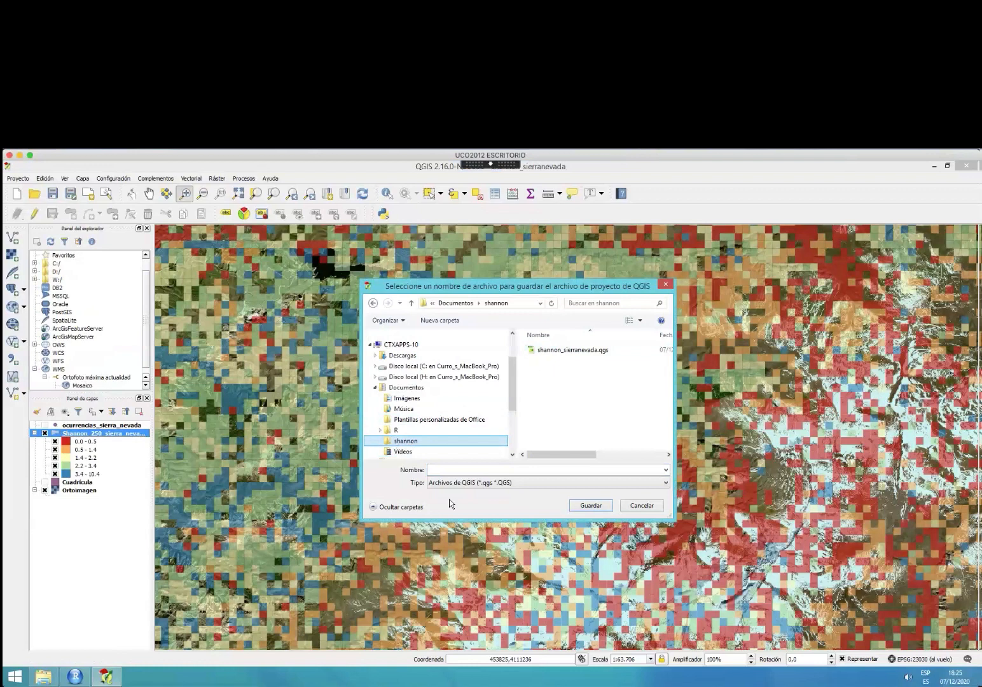
left_click(455, 469)
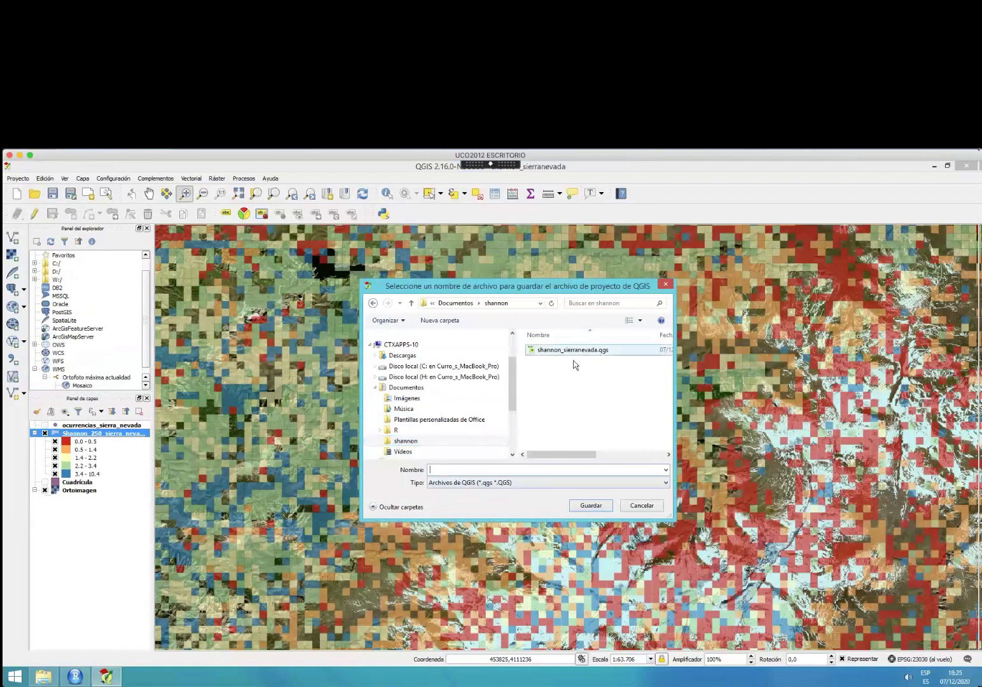
type("shanon_final")
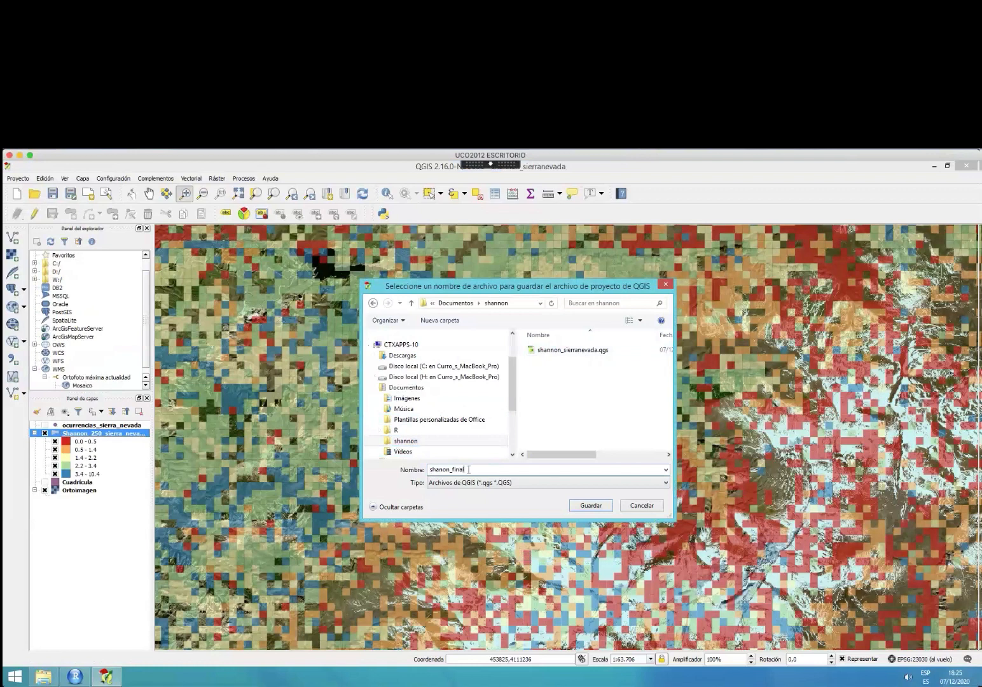
key("Return")
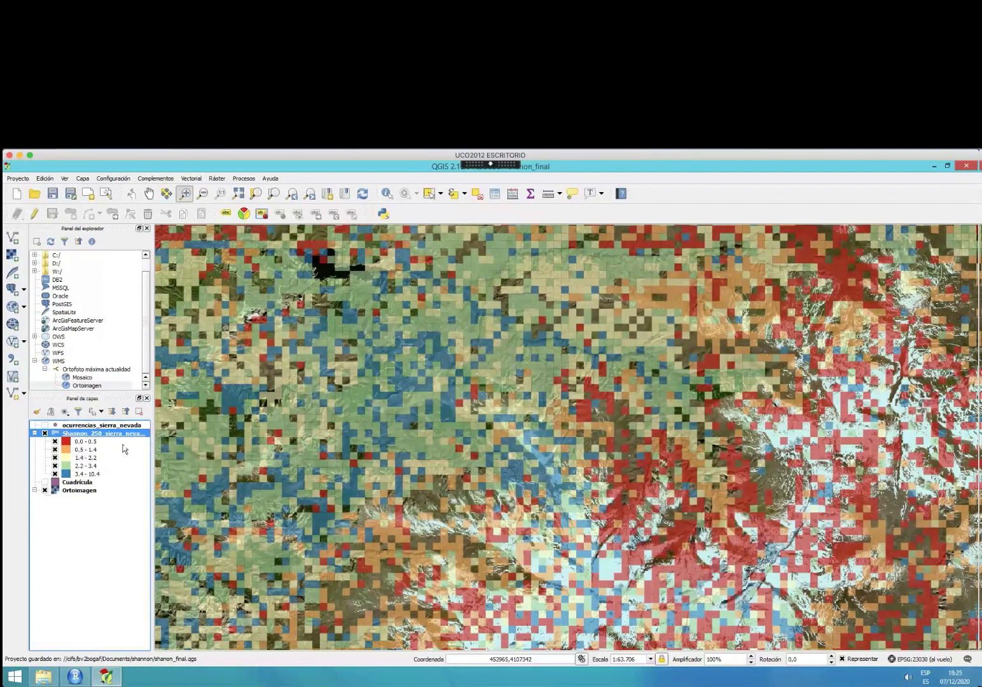
Review the project files in the shannon folder in the file explorer, and return to the map.
mouse_move(43, 676)
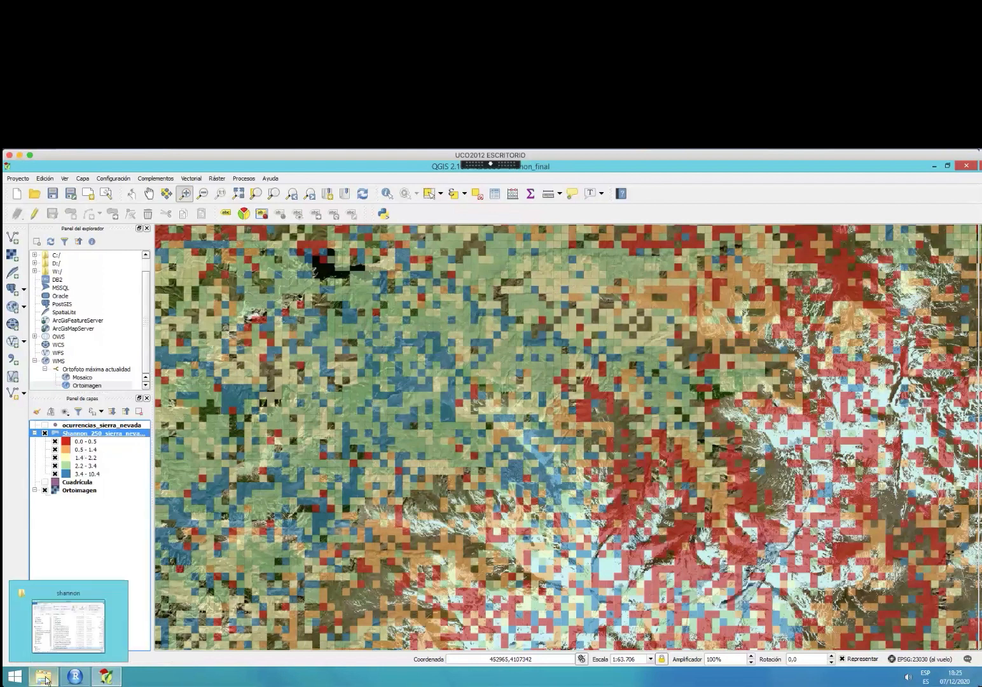
left_click(99, 608)
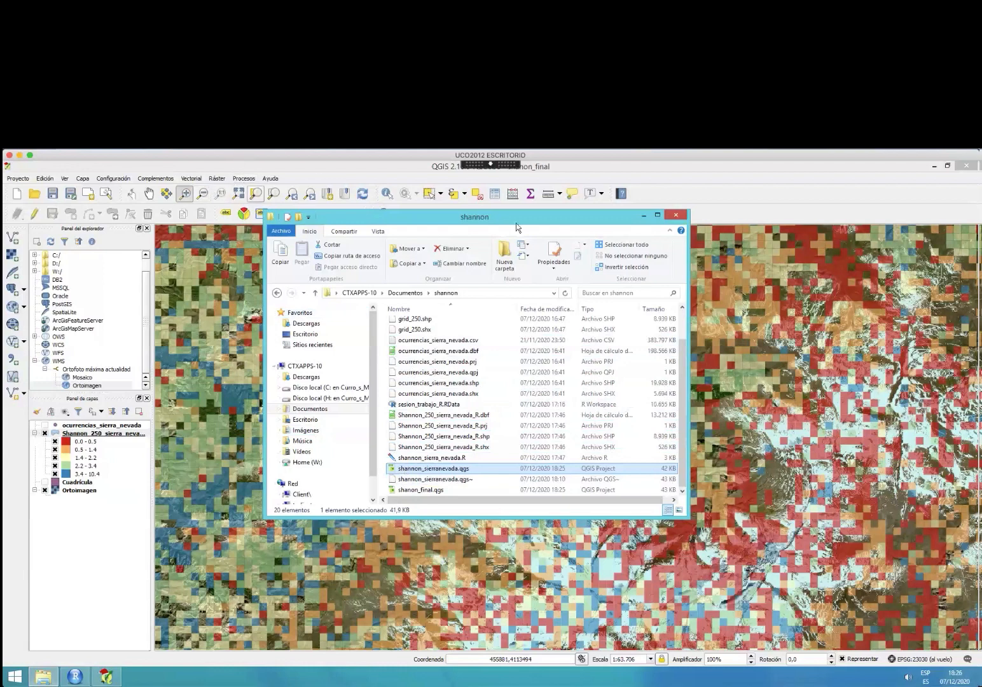
left_click(643, 215)
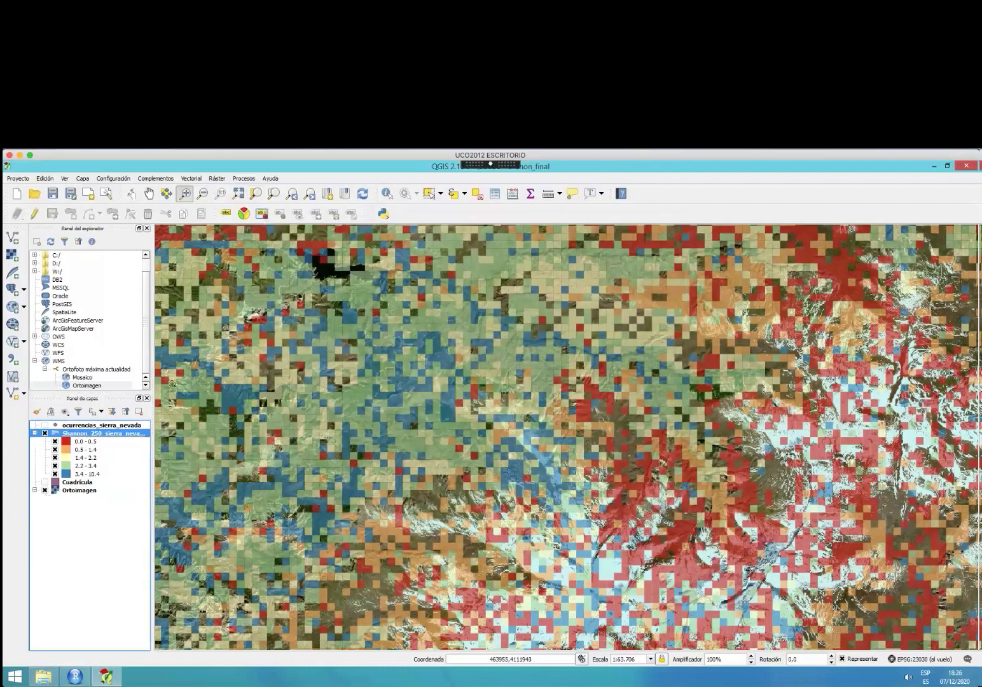
Show the full extent of the Shannon layer on the map.
right_click(89, 436)
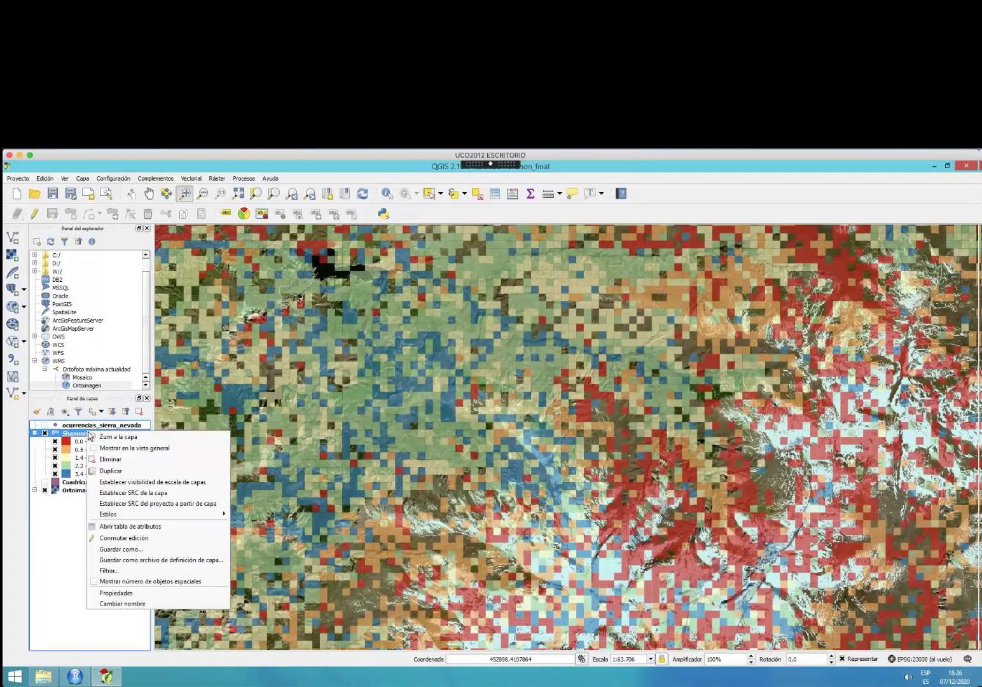
left_click(114, 442)
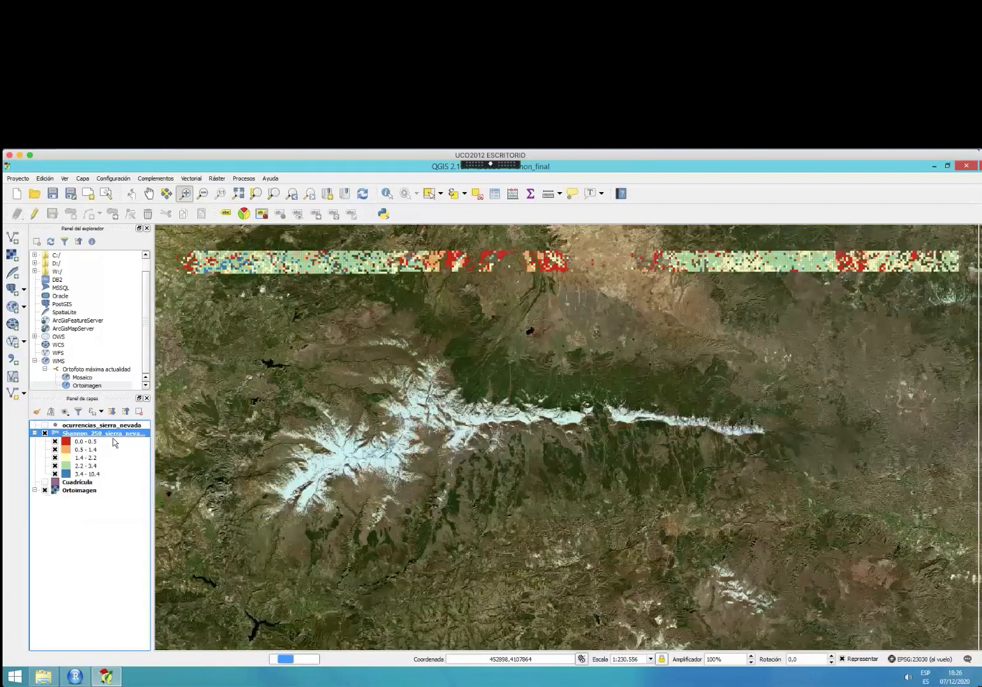